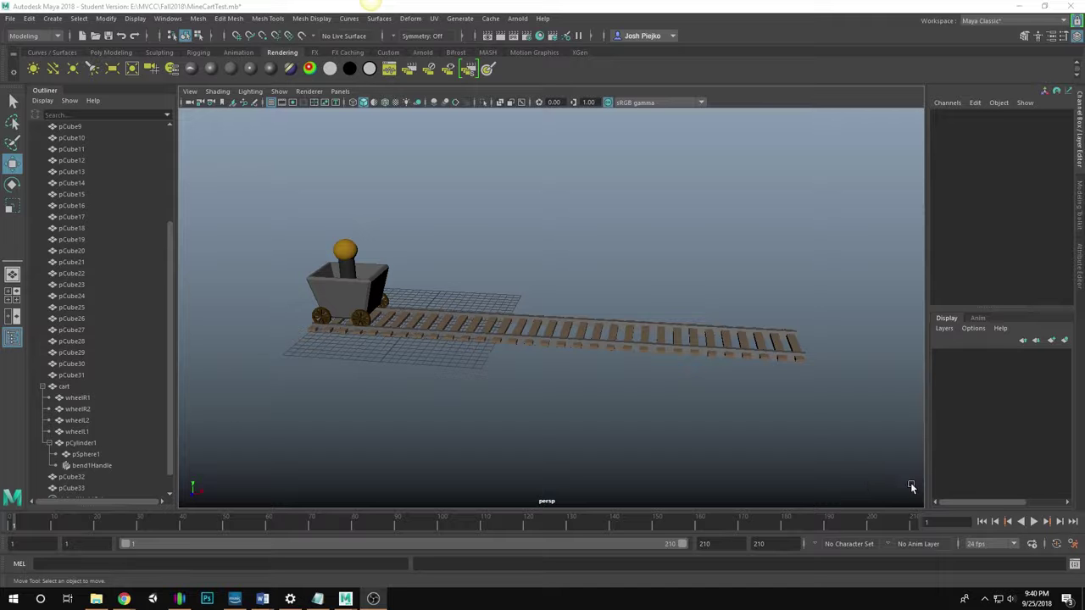
Play the finished mine cart animation and scrub through its opening frames to examine the cart's and rider's motion along the track
click(1034, 523)
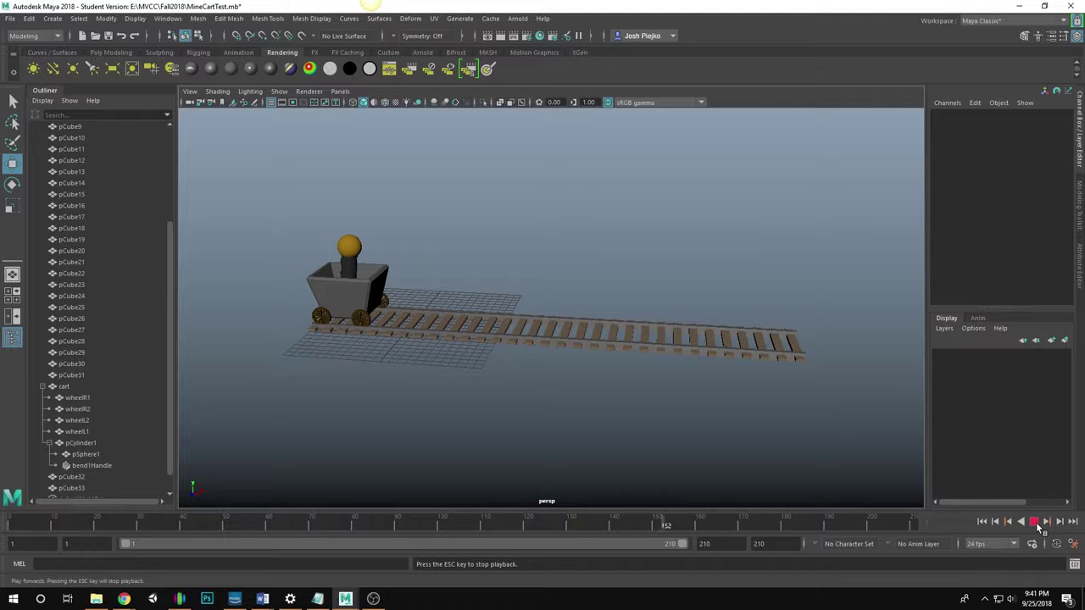
drag(14, 527, 59, 526)
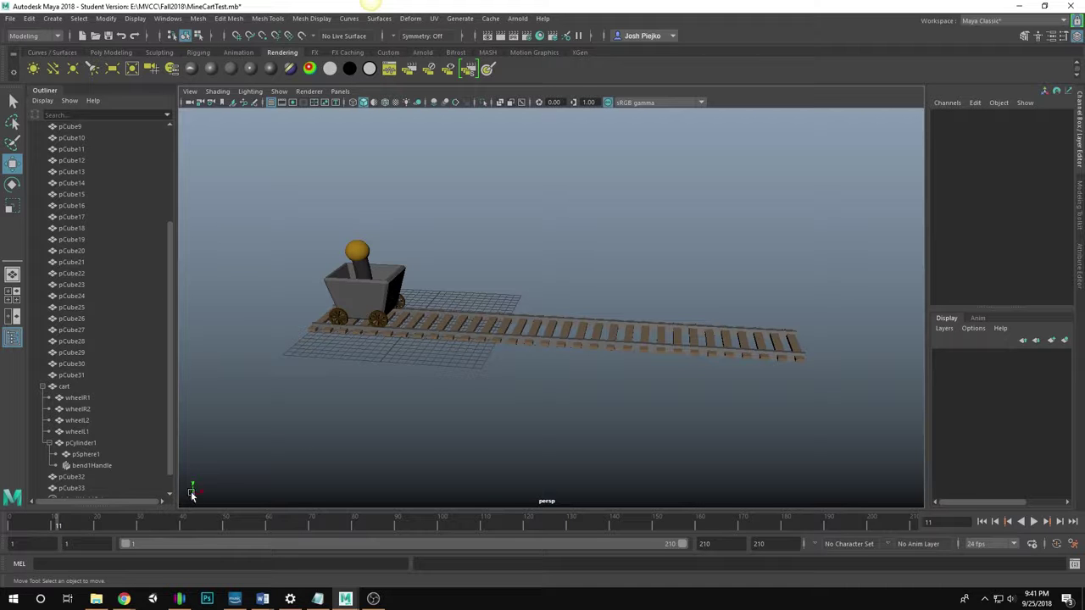
drag(206, 531, 171, 546)
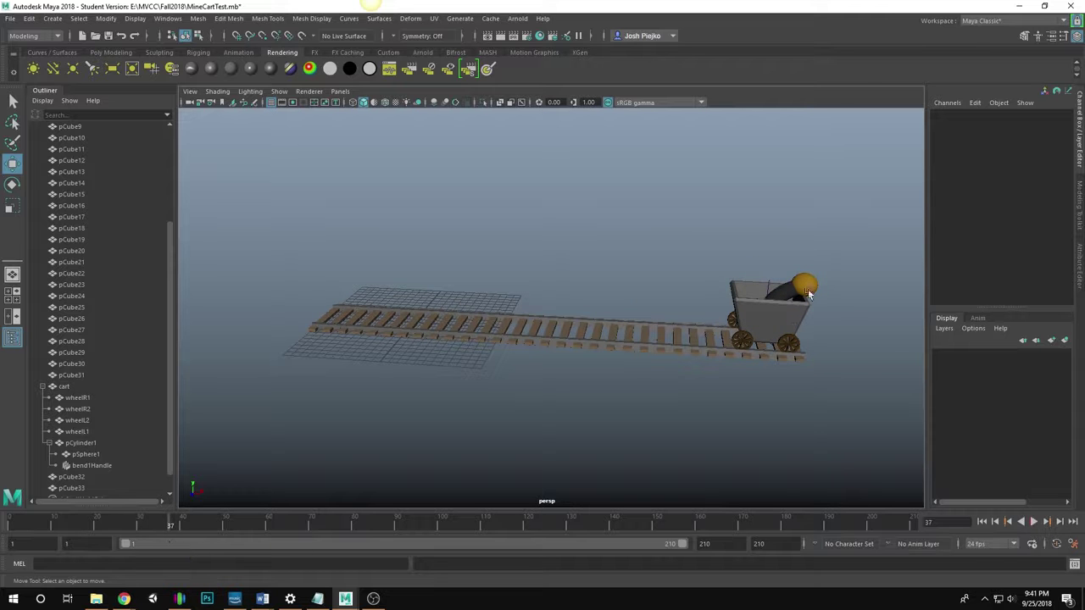
drag(270, 514, 49, 525)
scroll(316, 314, up, 4)
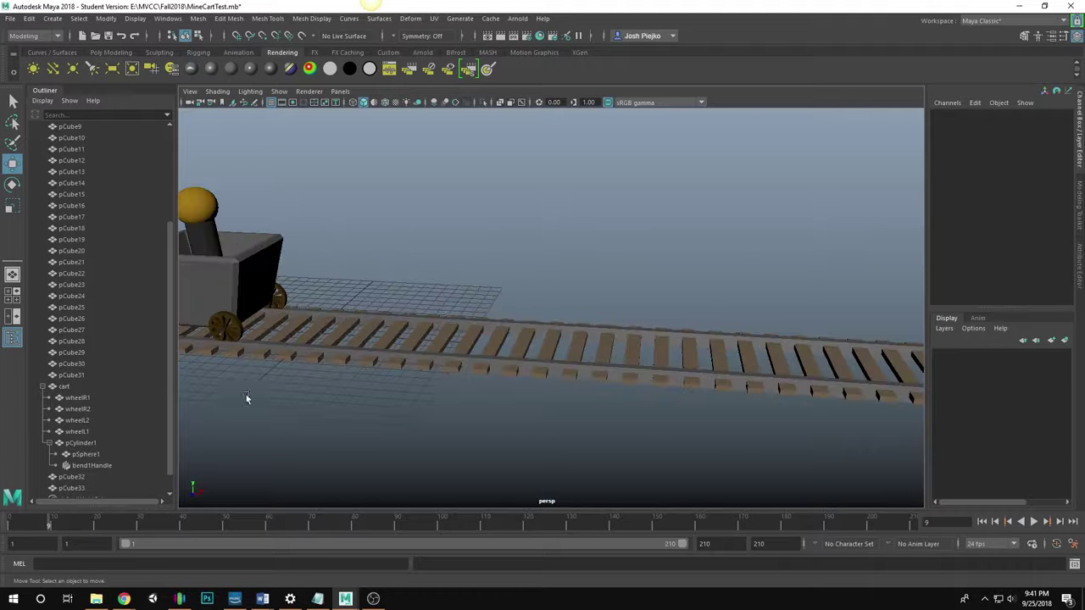
alt+middle_drag(237, 381, 421, 409)
key(alt+v)
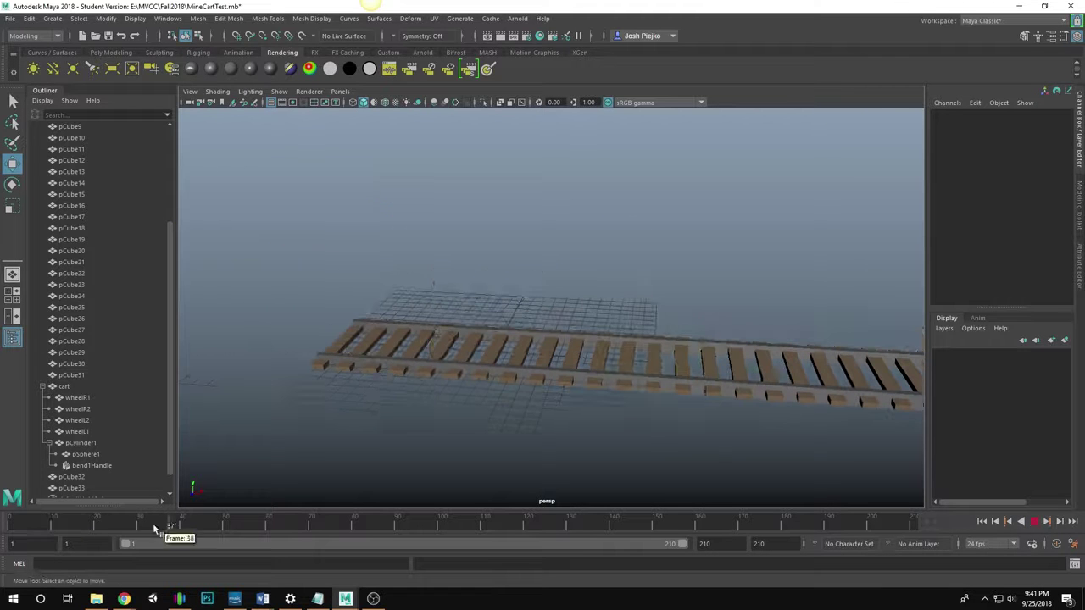
drag(123, 526, 57, 526)
Try moving the cart forward along X at frame 11, undo the move, and return to frame 1
click(400, 283)
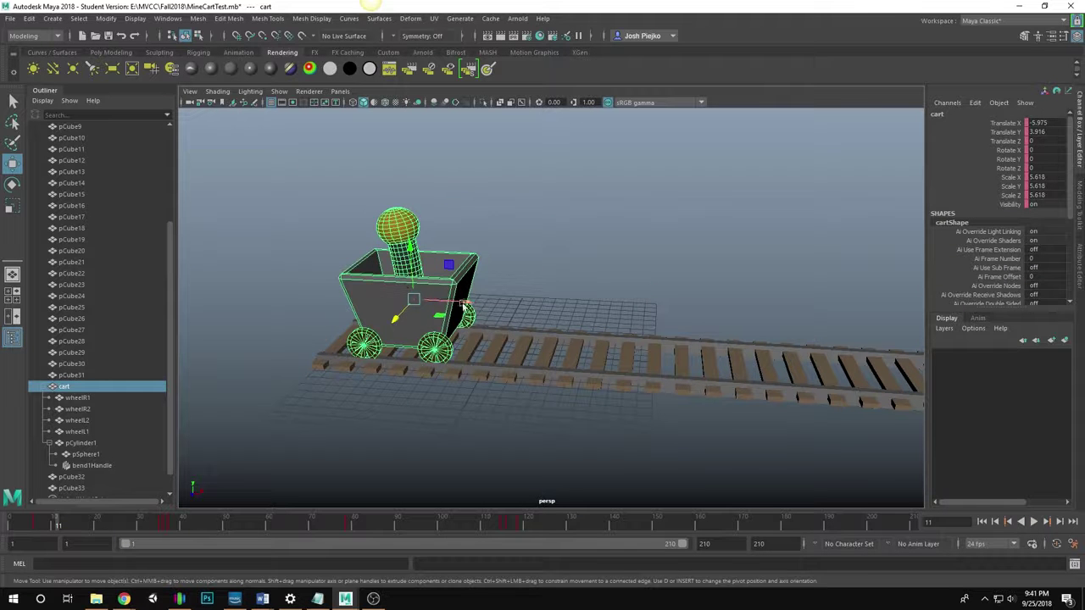
drag(466, 302, 478, 302)
middle_drag(392, 343, 506, 334)
key(ctrl+z)
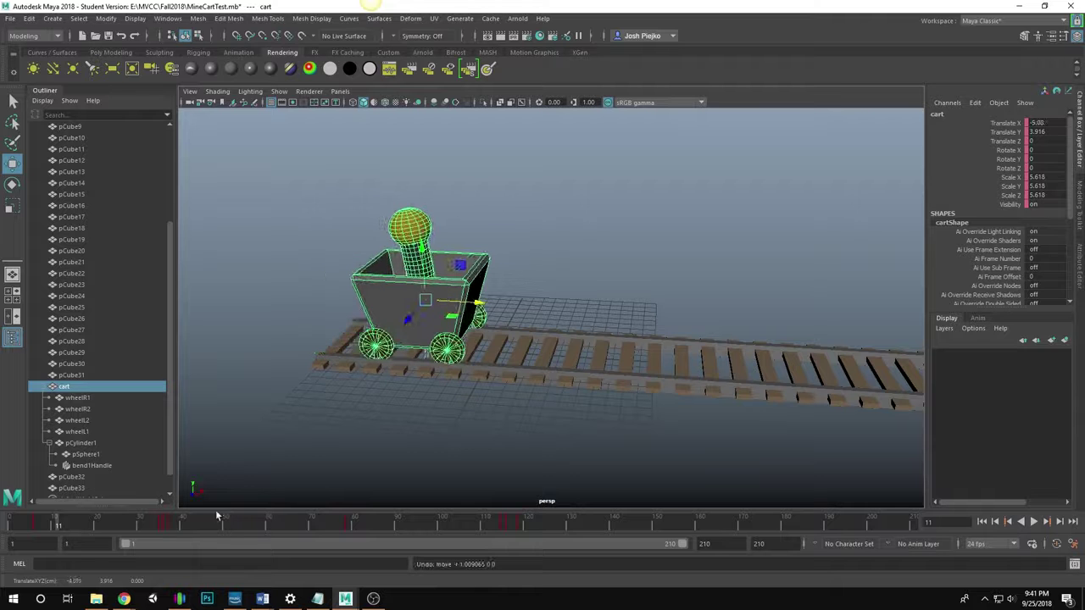
drag(219, 521, 15, 521)
scroll(523, 331, down, 4)
alt+middle_drag(835, 312, 772, 310)
alt+middle_drag(635, 284, 688, 303)
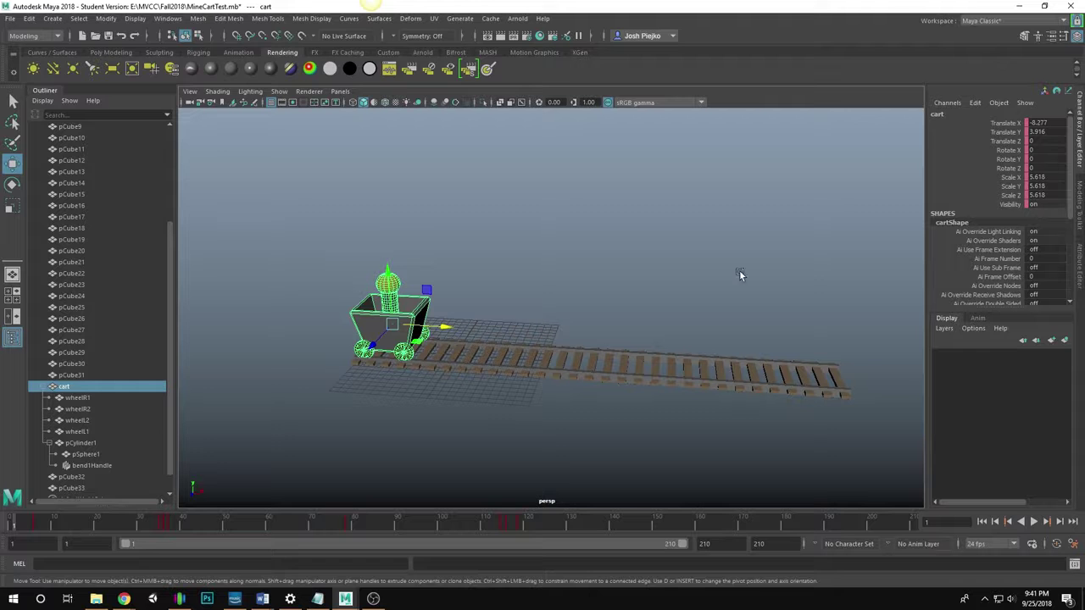
click(135, 18)
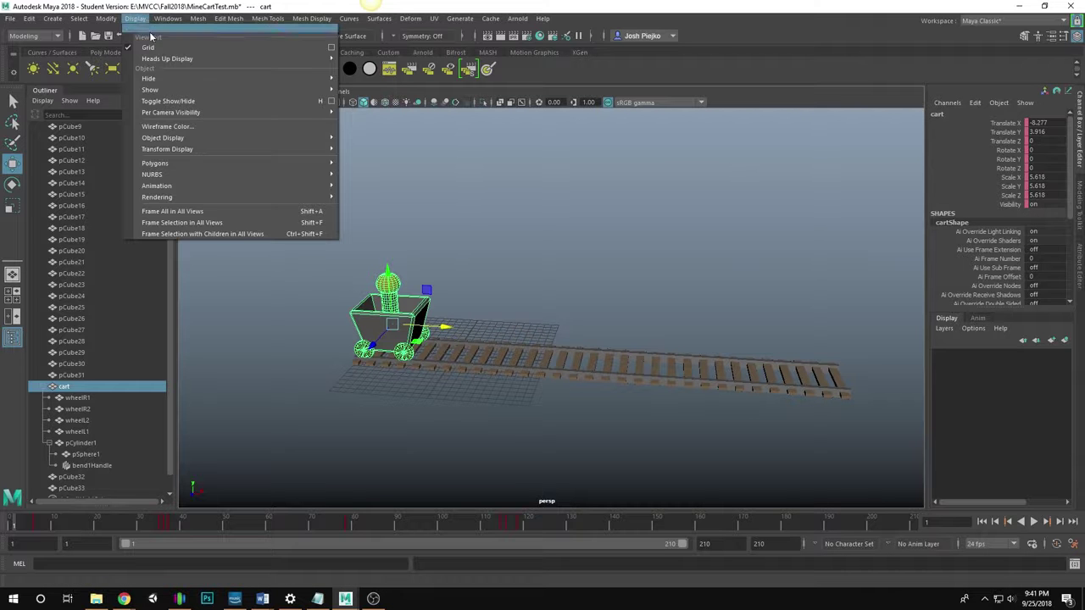
mouse_move(169, 19)
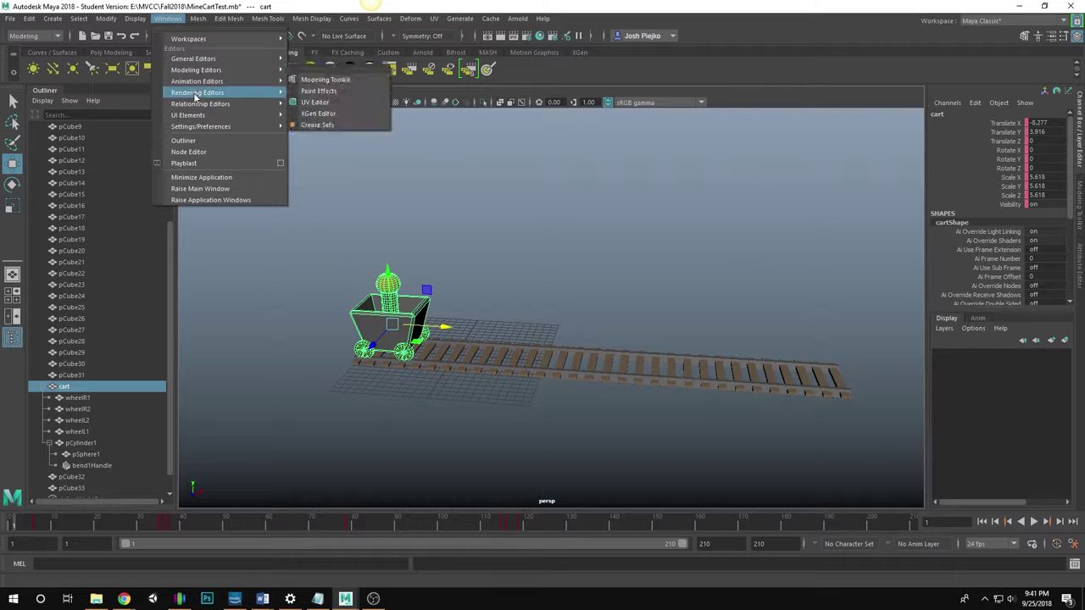
mouse_move(212, 82)
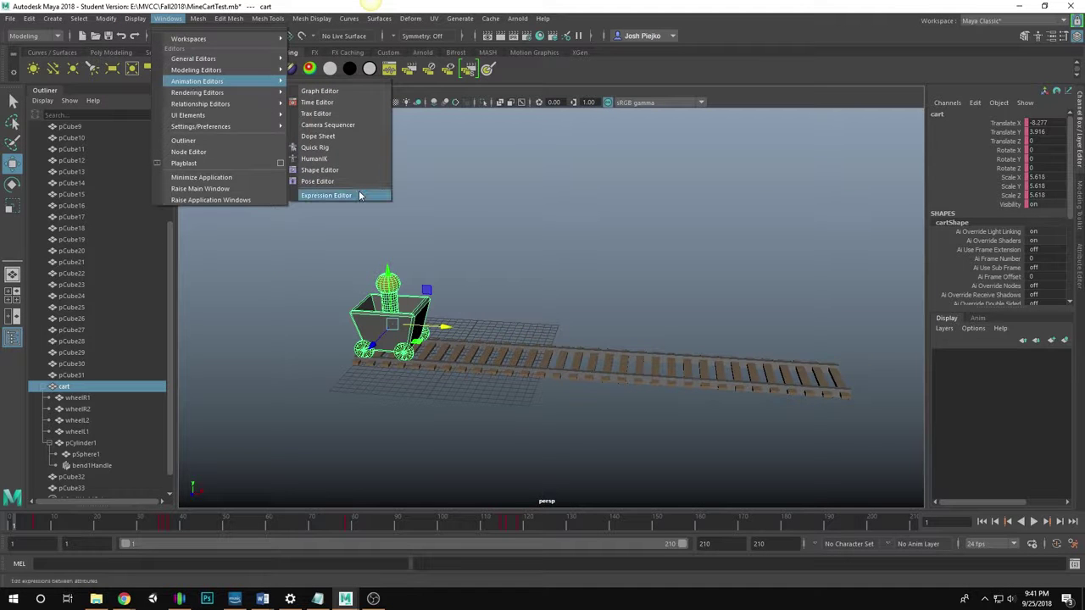
click(433, 6)
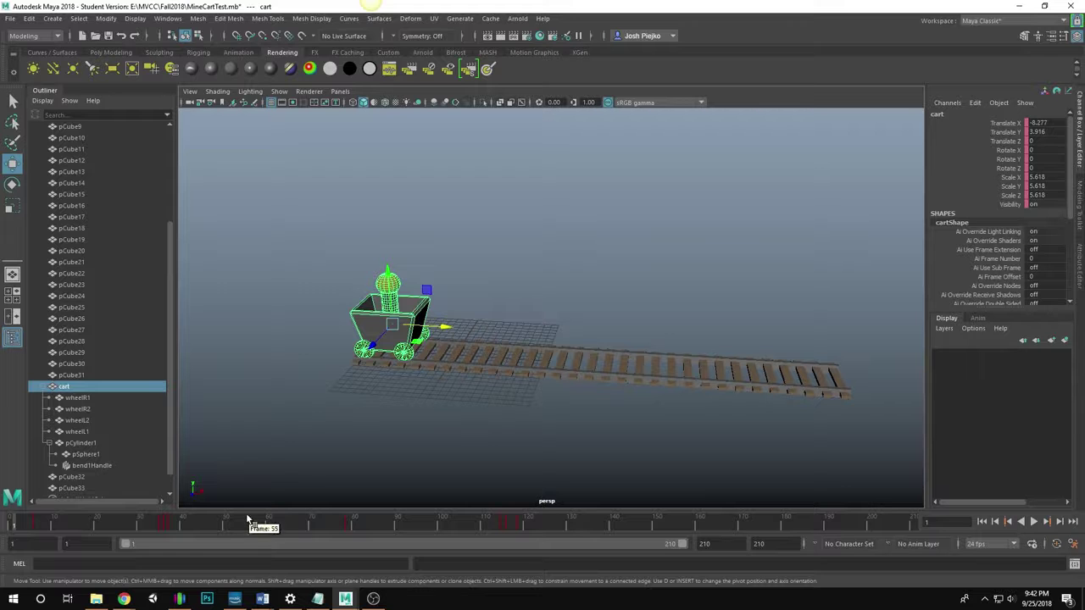
Play the cart animation again to review the full motion, and stop playback
key(alt+v)
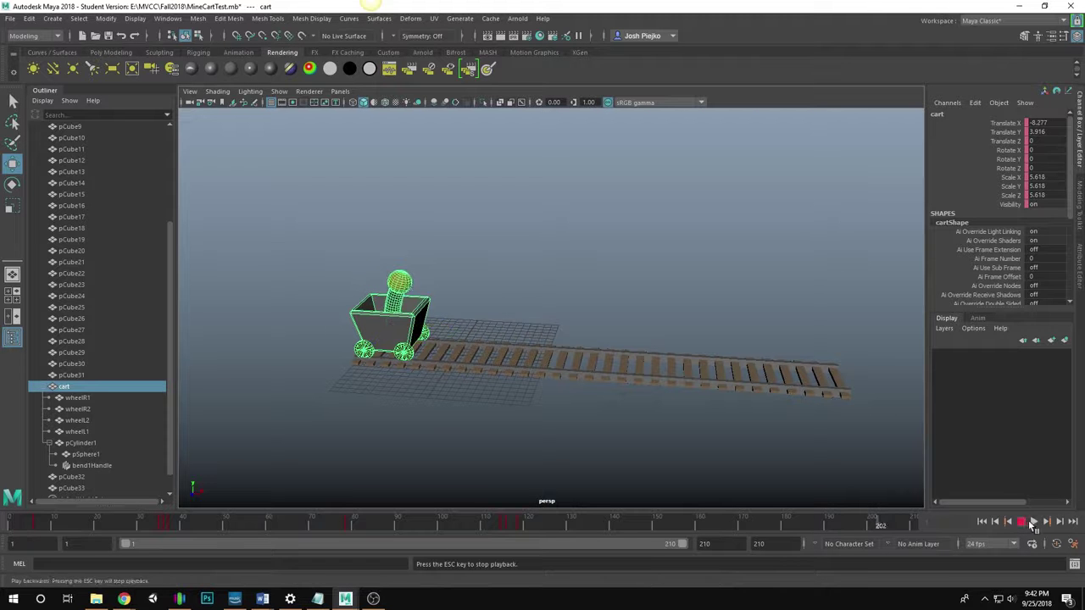
click(1032, 522)
click(1033, 522)
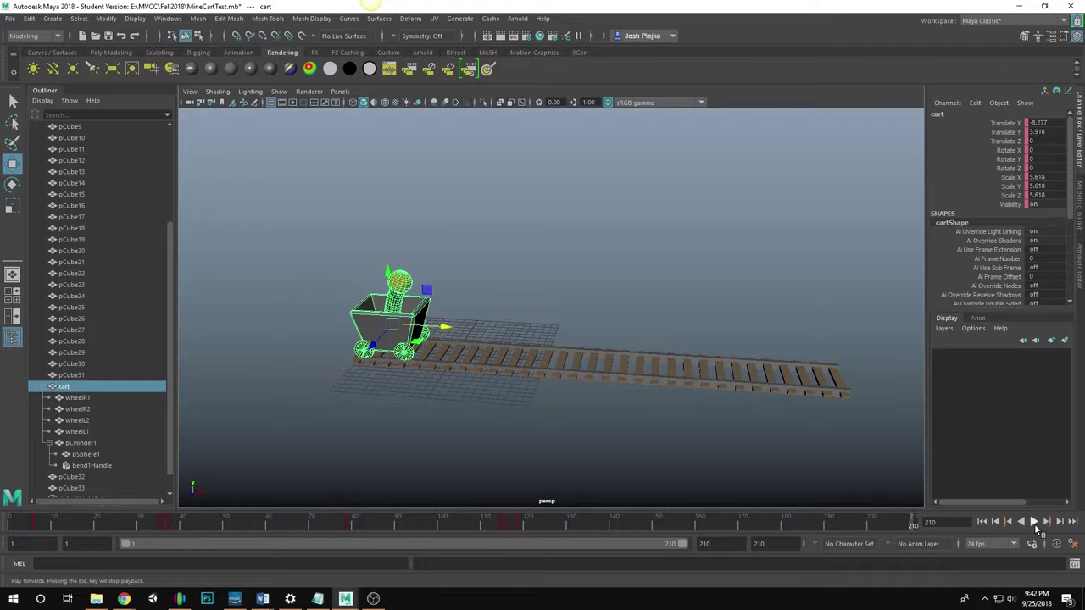
click(1034, 523)
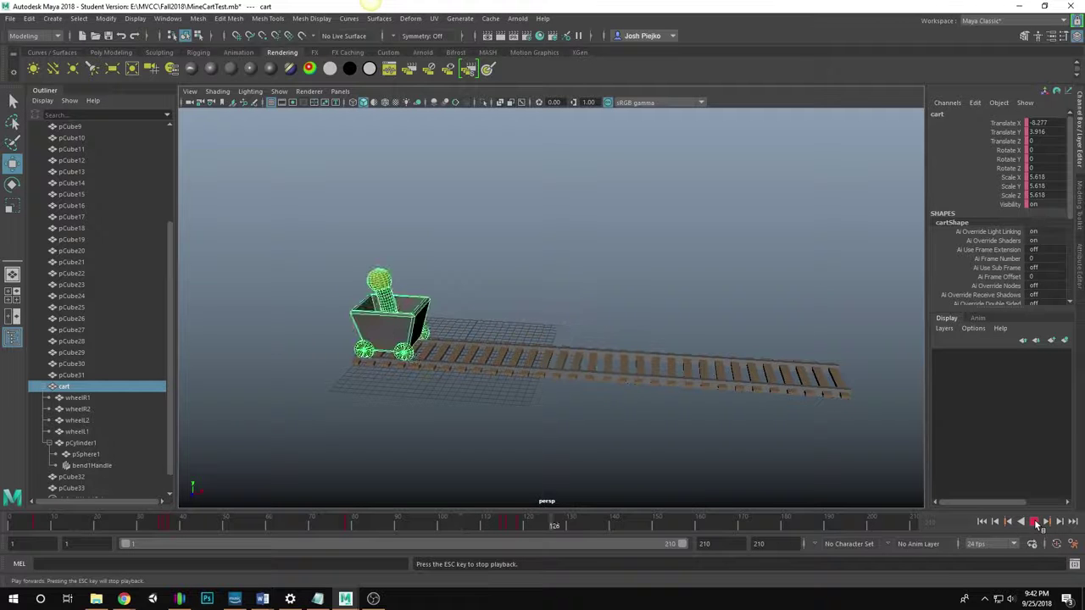
click(1034, 523)
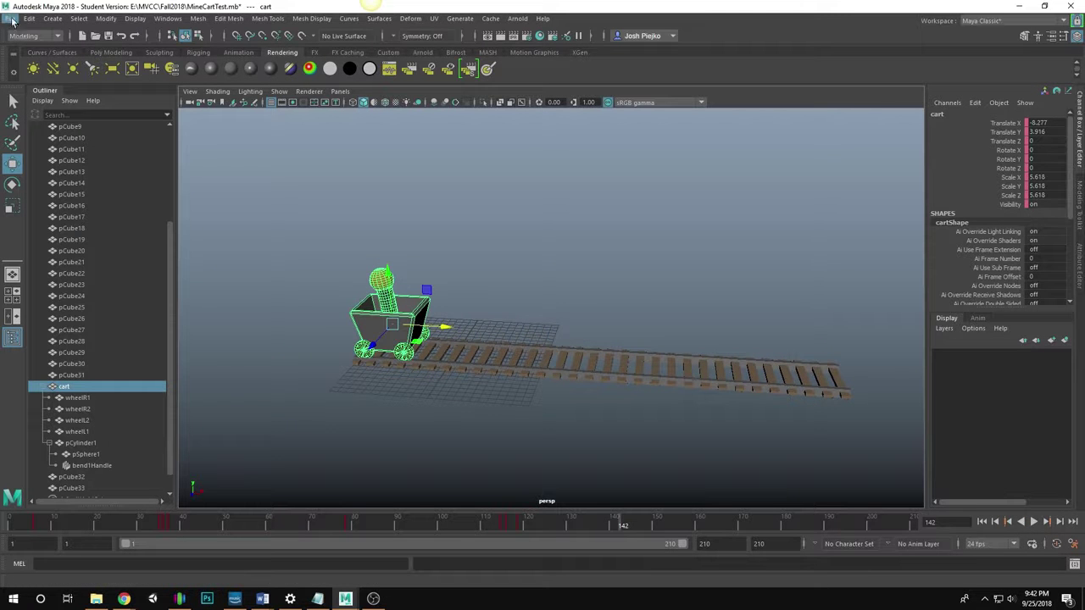
Save the mine cart scene, accepting the student version notice, and start a new empty scene
click(10, 18)
click(37, 64)
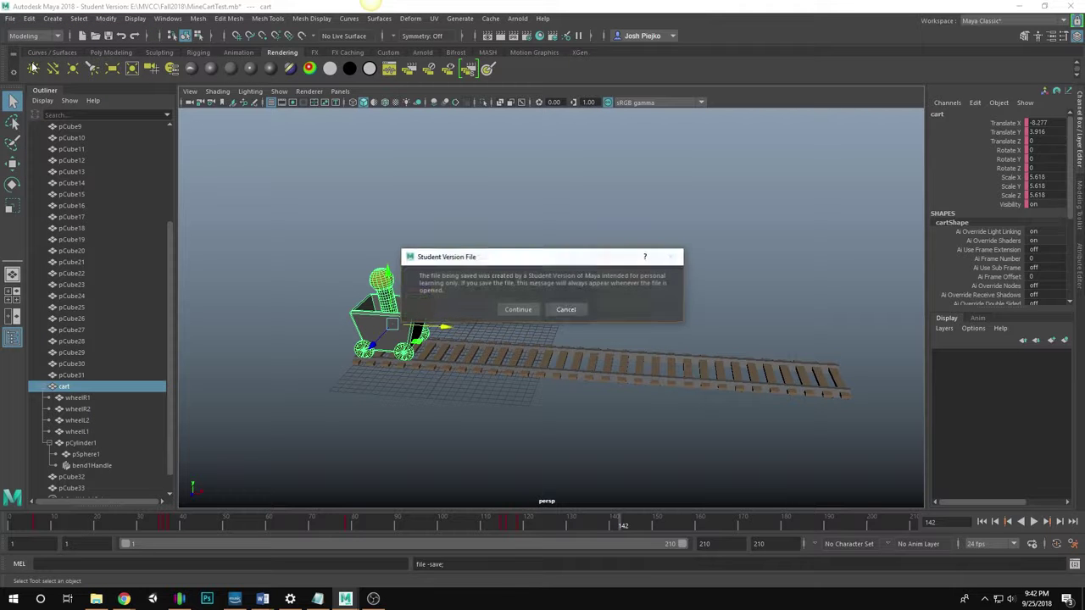
click(521, 310)
key(w)
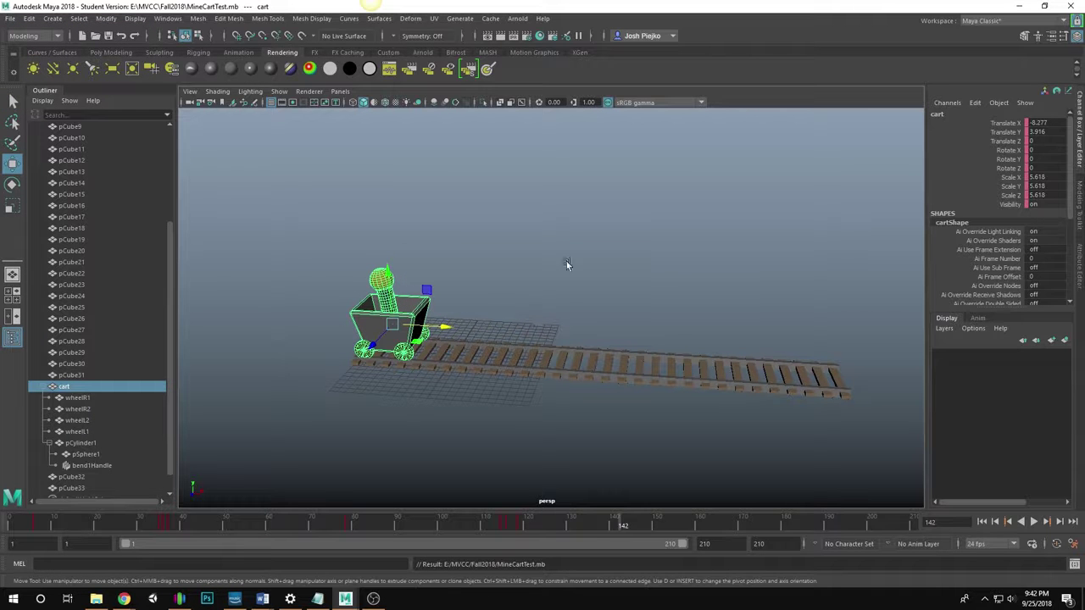
click(14, 19)
click(37, 39)
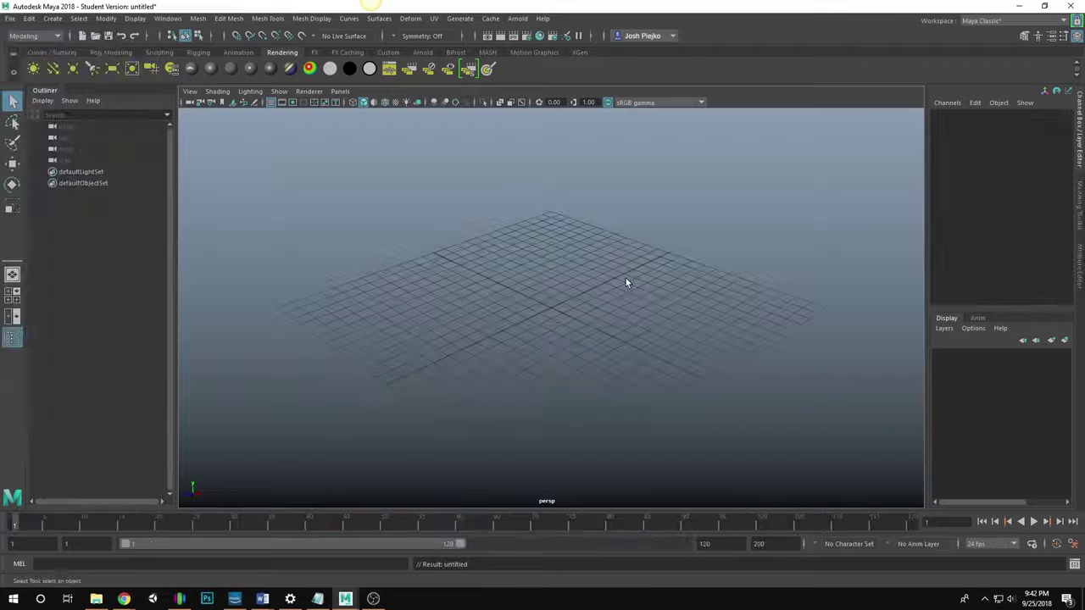
Create a polygon cube at the origin and scale it into a flat plank, about 0.28 in Y and 6.32 in Z
alt+drag(482, 322, 544, 319)
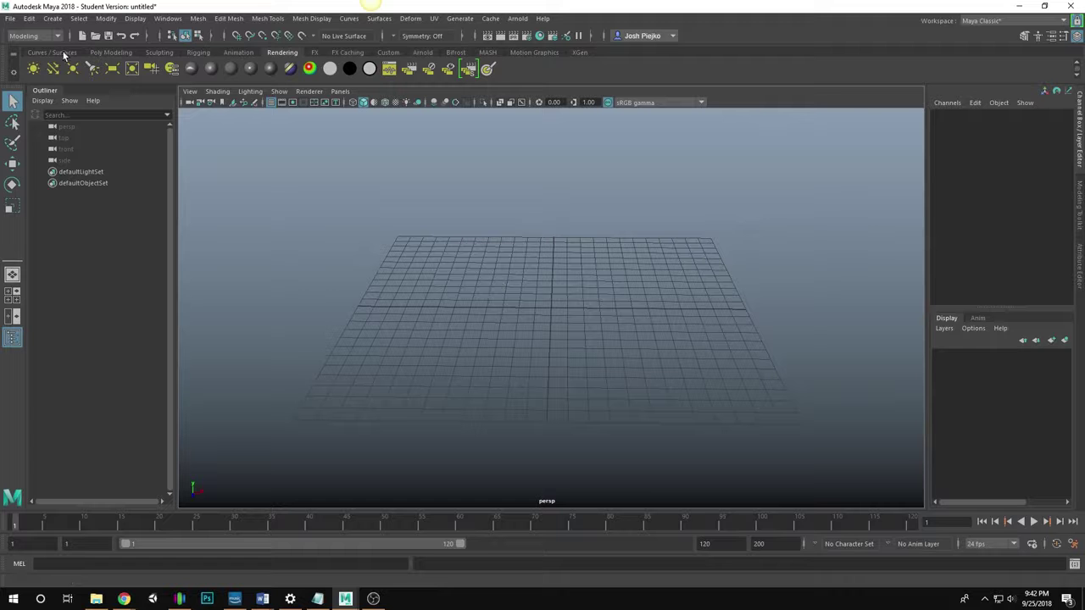
click(110, 52)
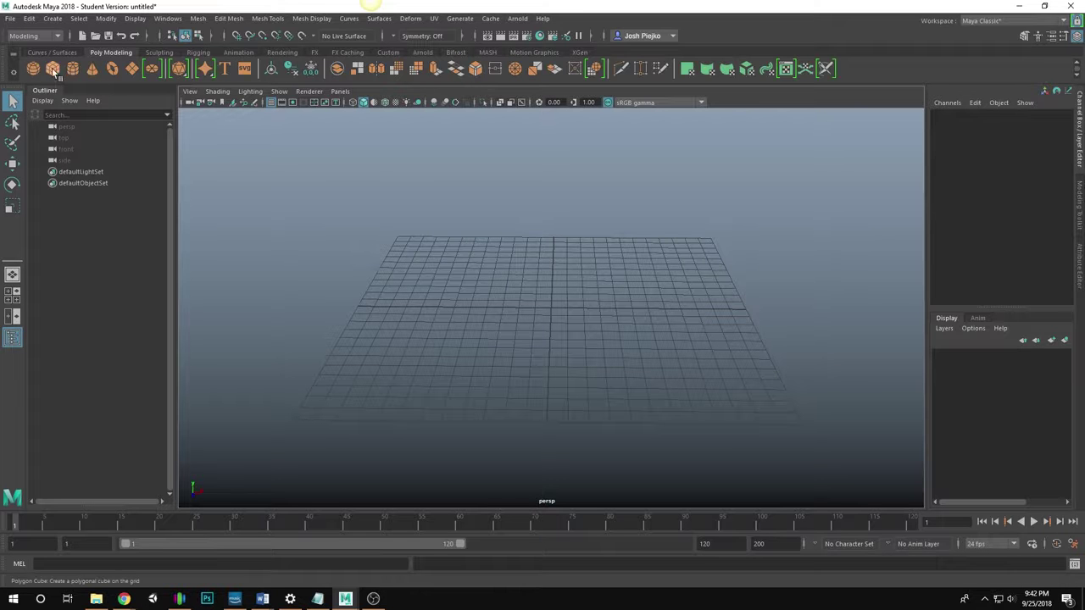
click(51, 68)
key(f)
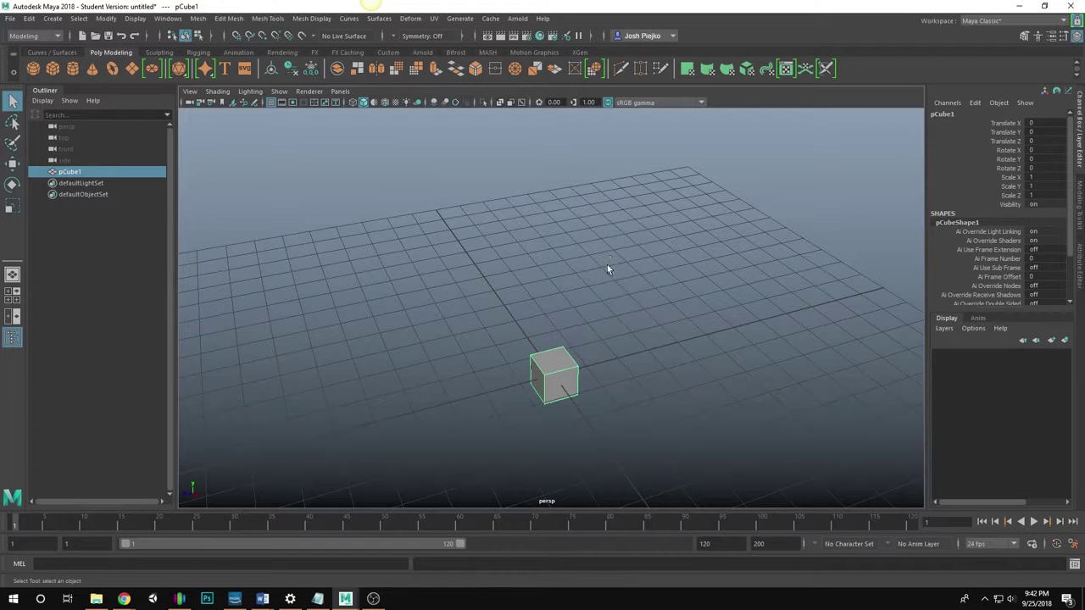
key(r)
drag(505, 388, 246, 449)
alt+drag(517, 405, 578, 356)
drag(590, 299, 359, 334)
Move the plank to -12 on X with grid snapping and narrow its X scale to about 0.88
key(w)
alt+middle_drag(346, 344, 434, 316)
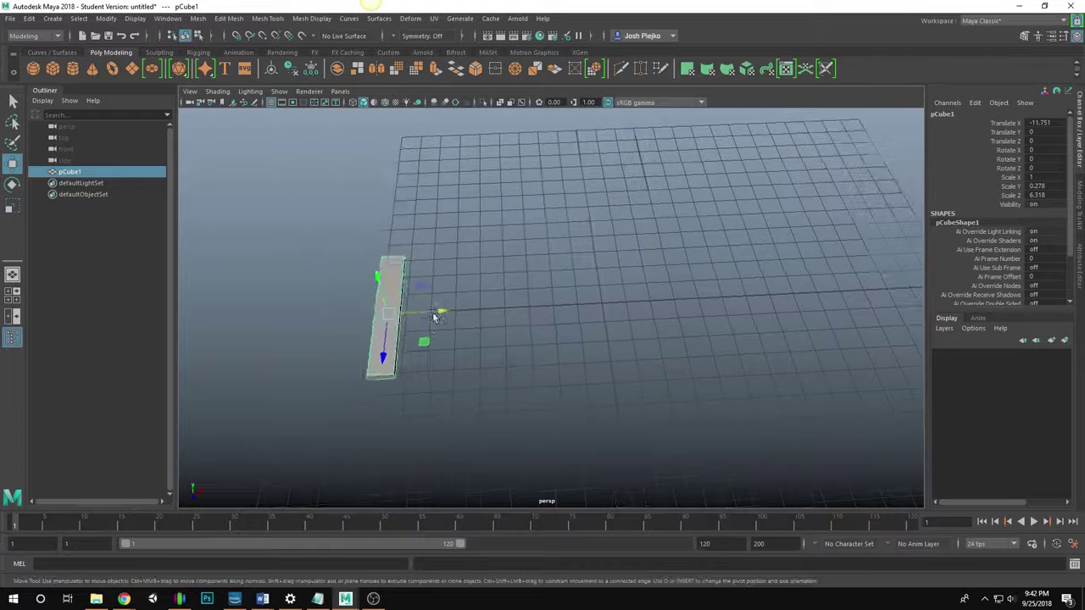
key(ctrl+z)
drag(720, 308, 615, 350)
key(x)
key(r)
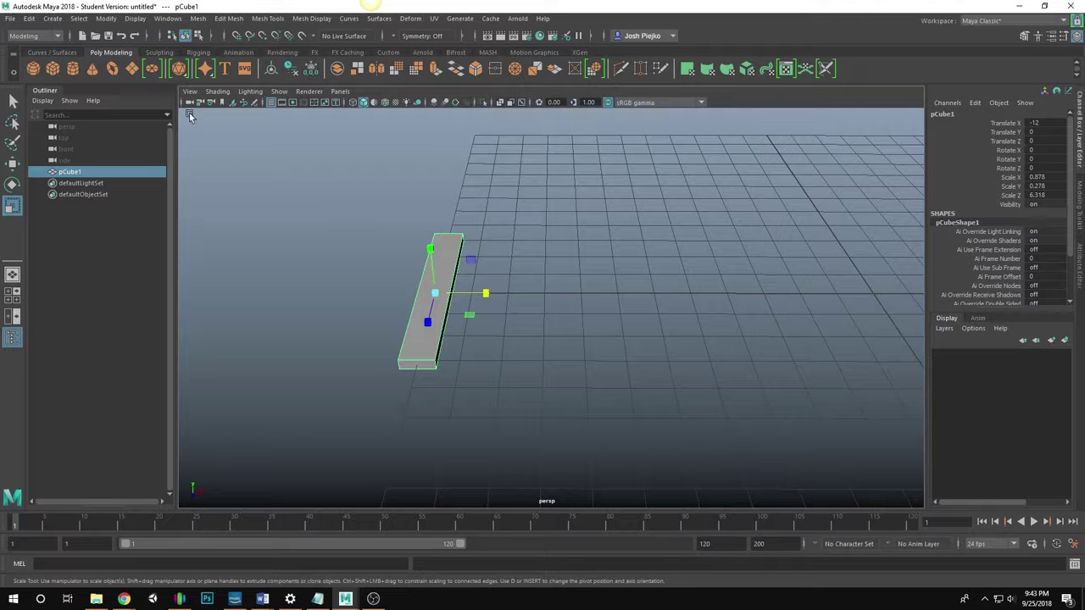
Rename the plank railroadTie
click(29, 17)
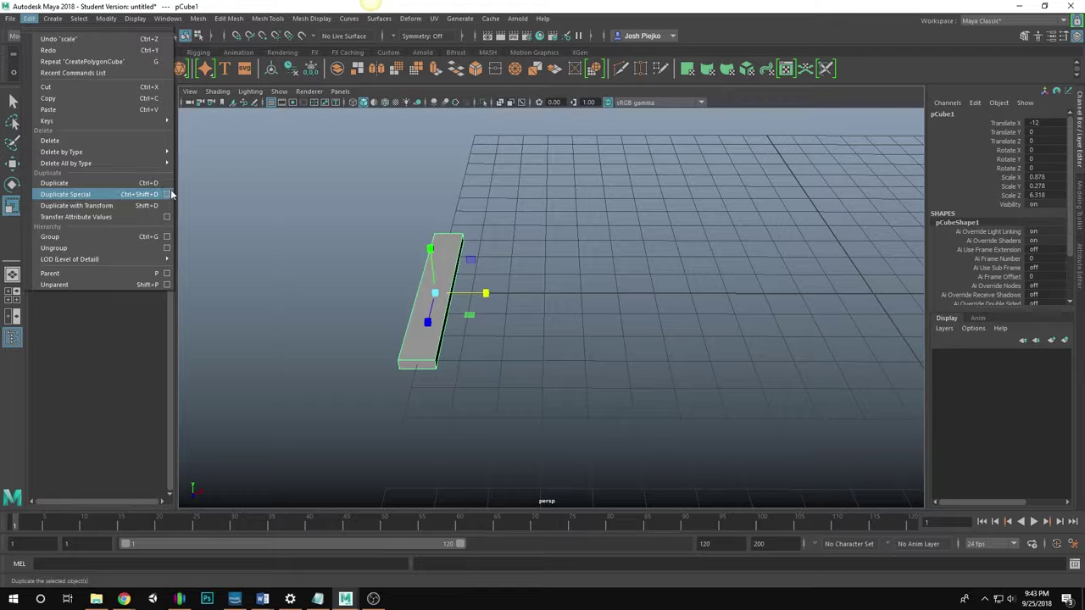
click(351, 10)
double_click(943, 114)
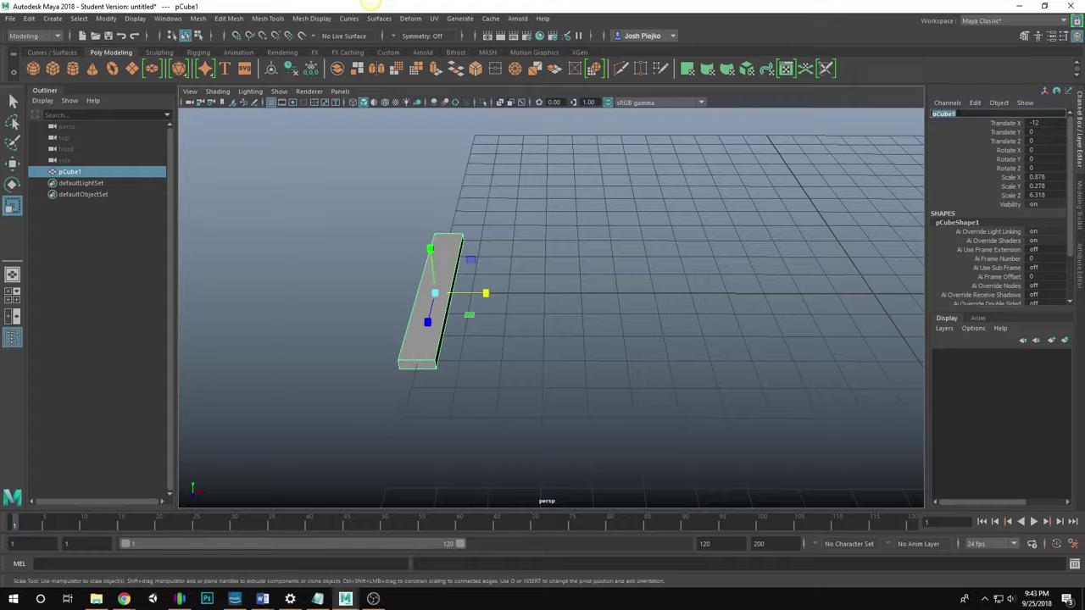
text(railroadTie)
key(Return)
Select the railroad tie and assign it to a new display layer
click(746, 251)
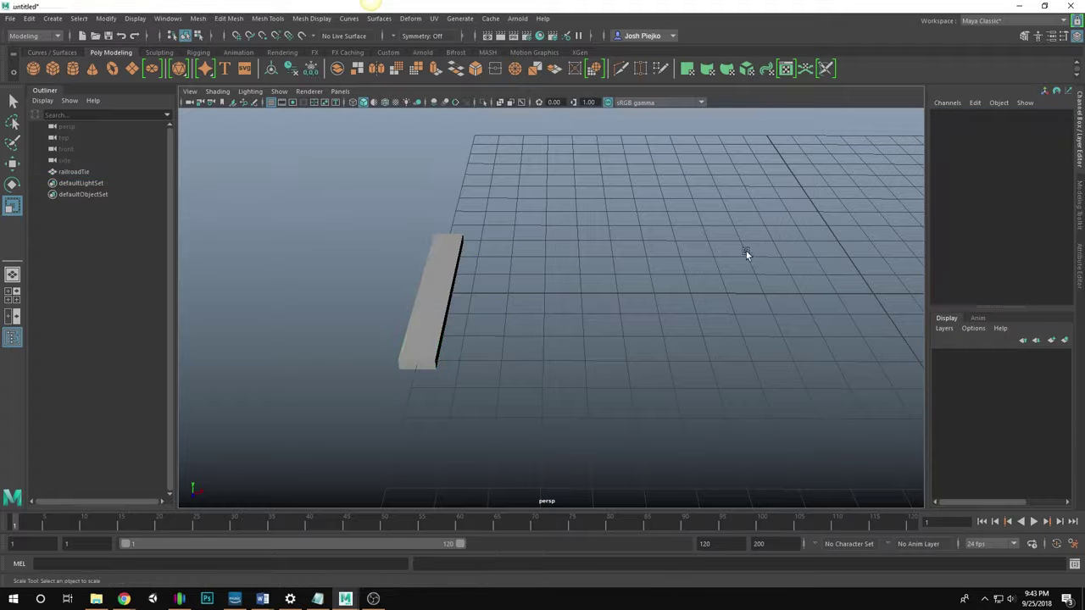
click(414, 342)
click(1066, 340)
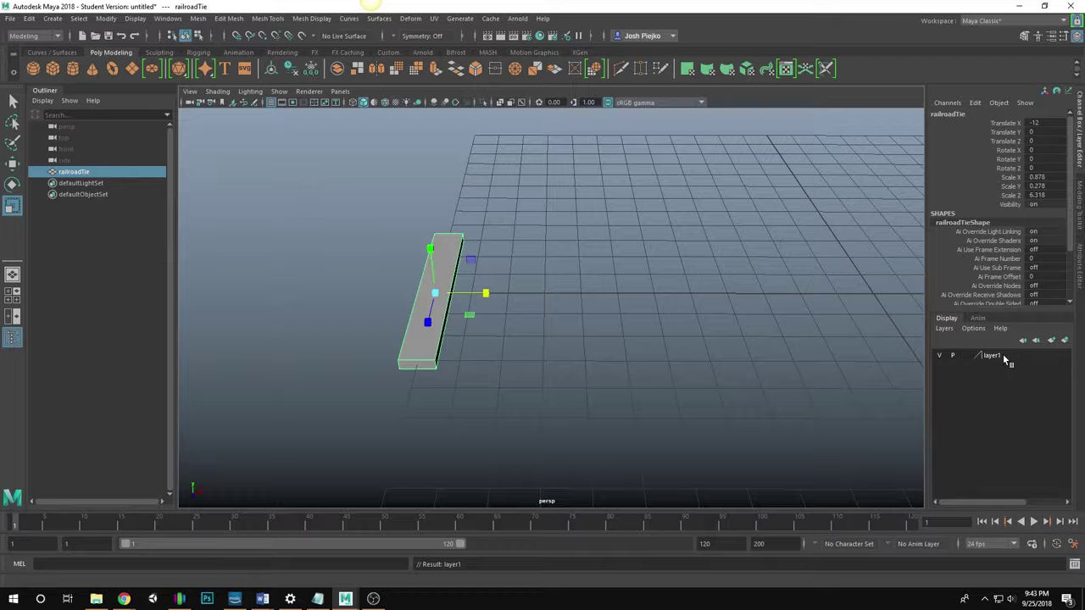
Examine the new display layer's options and the railroad tie's attributes
click(1003, 354)
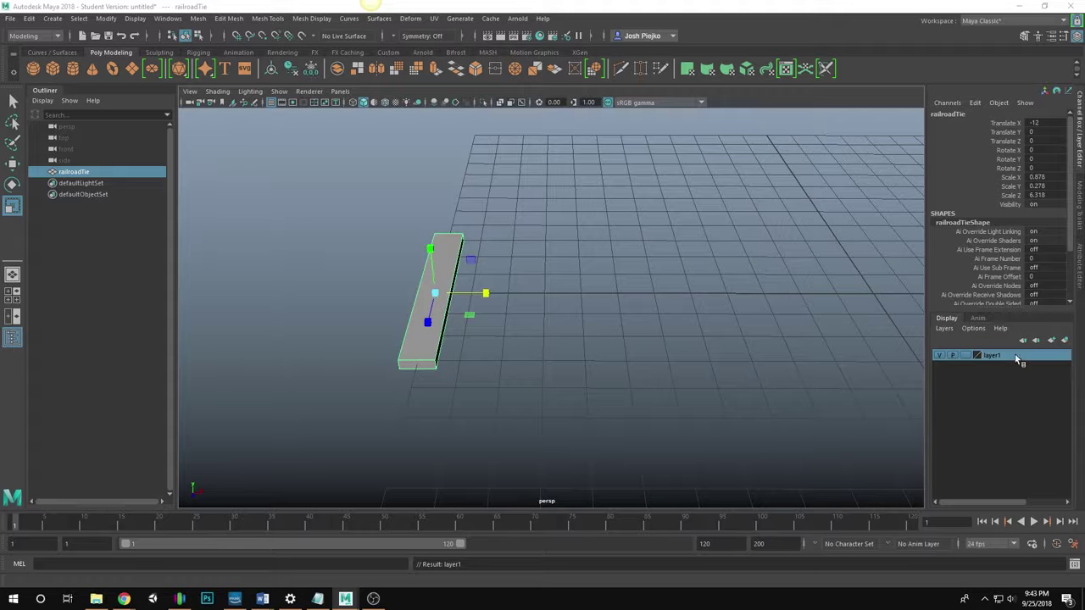
right_click(999, 361)
click(1000, 359)
click(1079, 265)
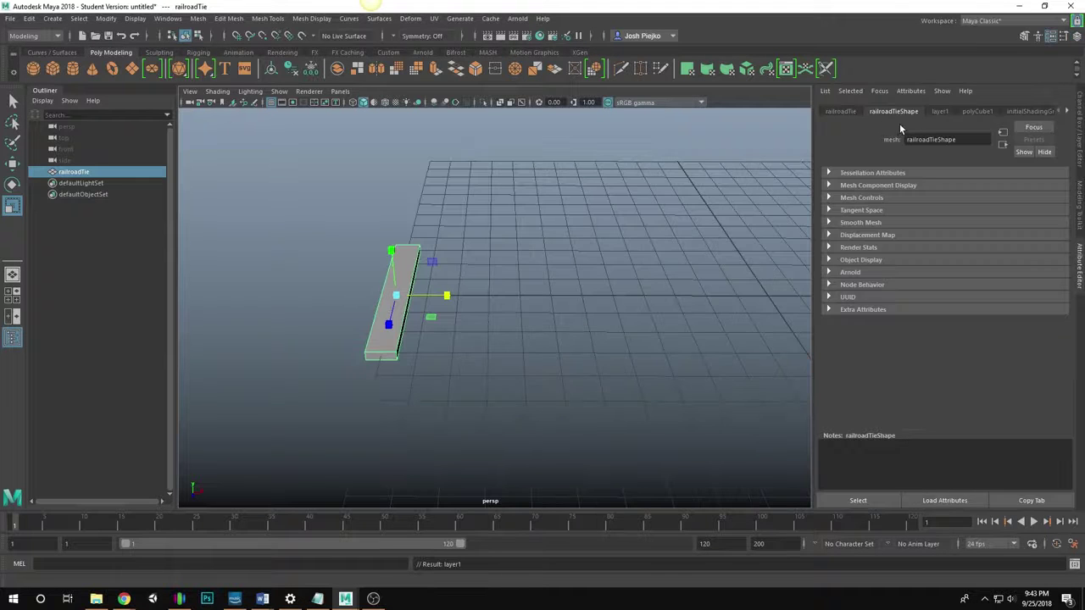
click(1080, 136)
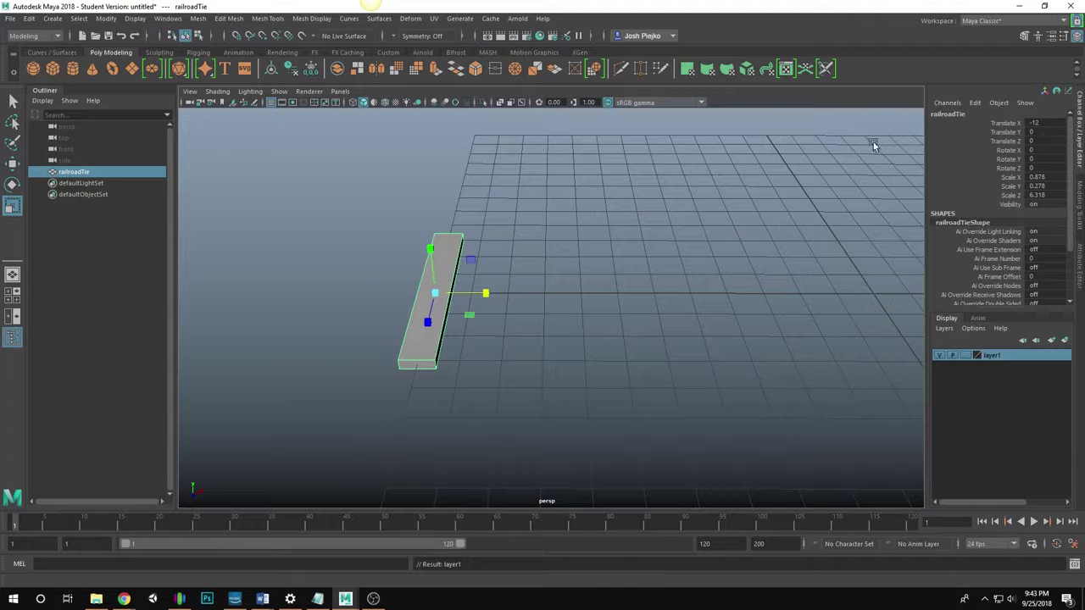
right_click(993, 358)
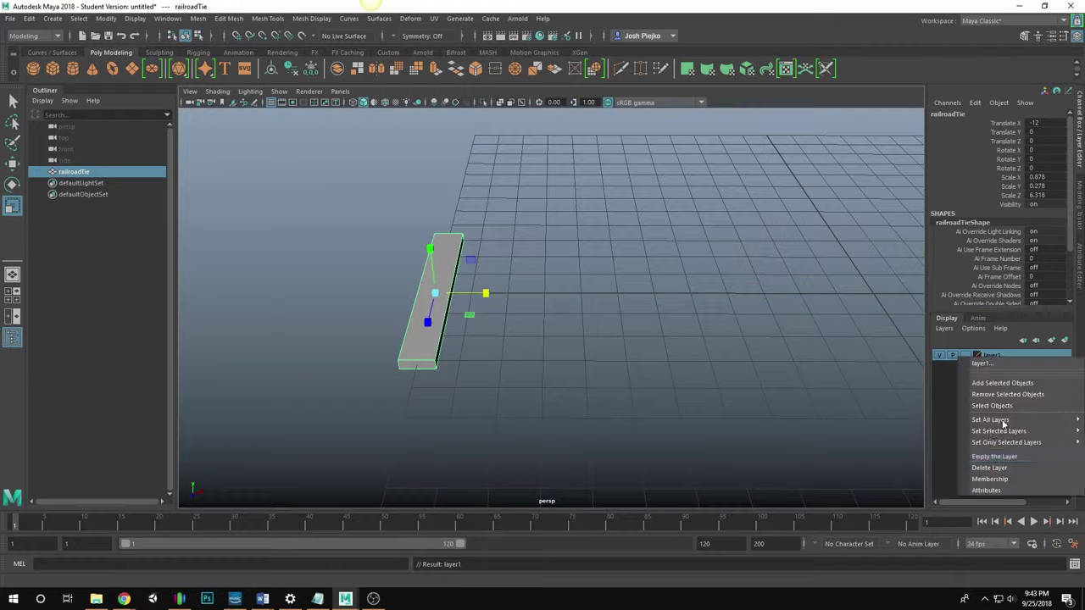
click(935, 355)
double_click(1015, 356)
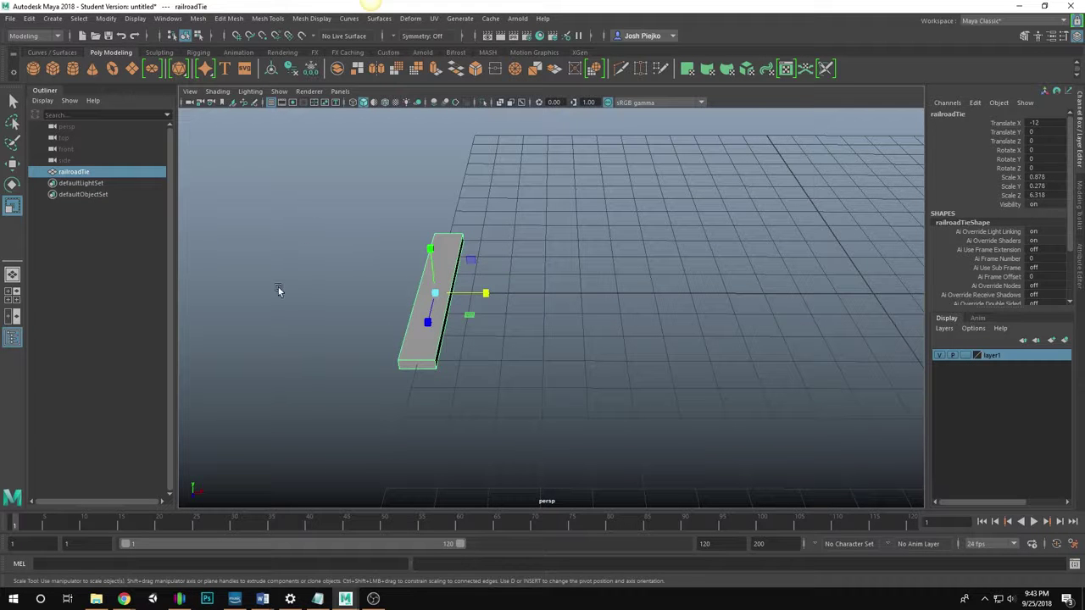
click(284, 288)
click(423, 311)
key(w)
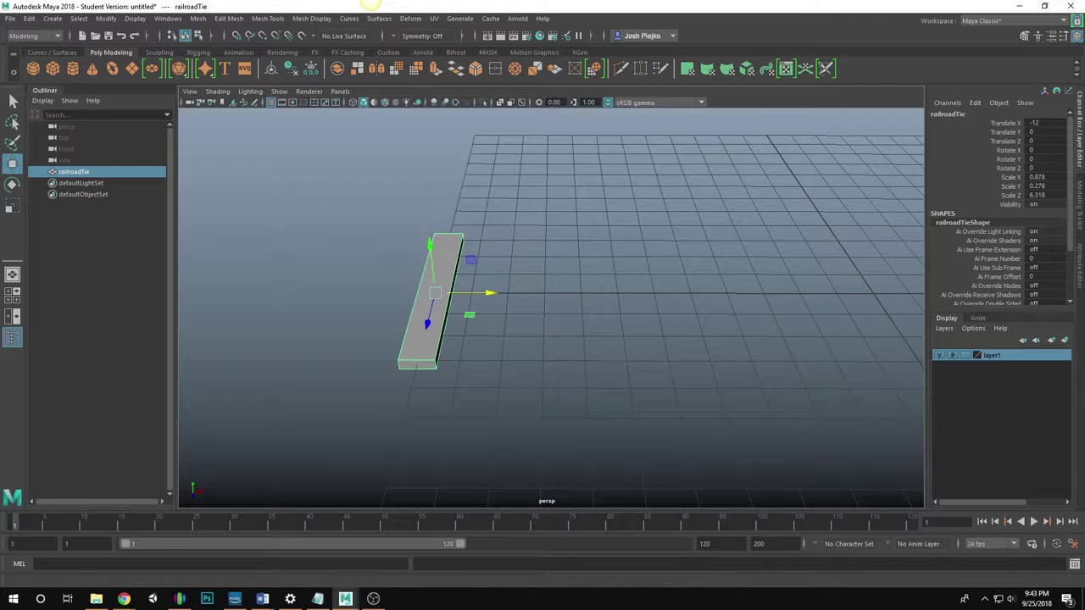
click(30, 18)
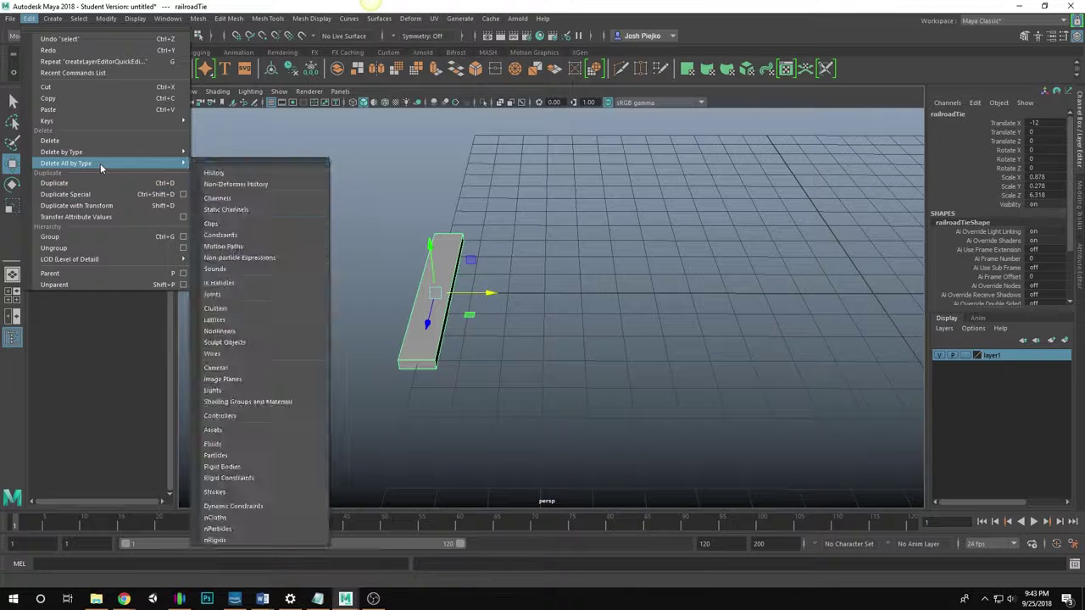
click(227, 5)
Try duplicating the railroad tie twice and spacing the copies by hand along X, and undo the copies
alt+drag(457, 331, 476, 319)
key(ctrl+d)
drag(576, 282, 690, 285)
key(ctrl+d)
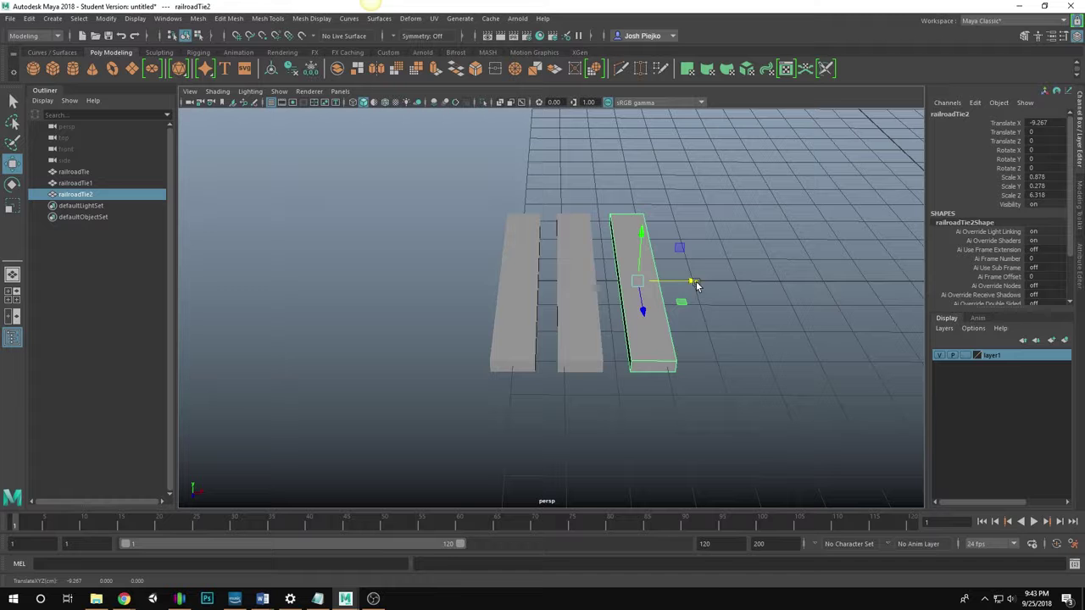
key(ctrl+z)
key(ctrl+z)
key(ctrl+z)
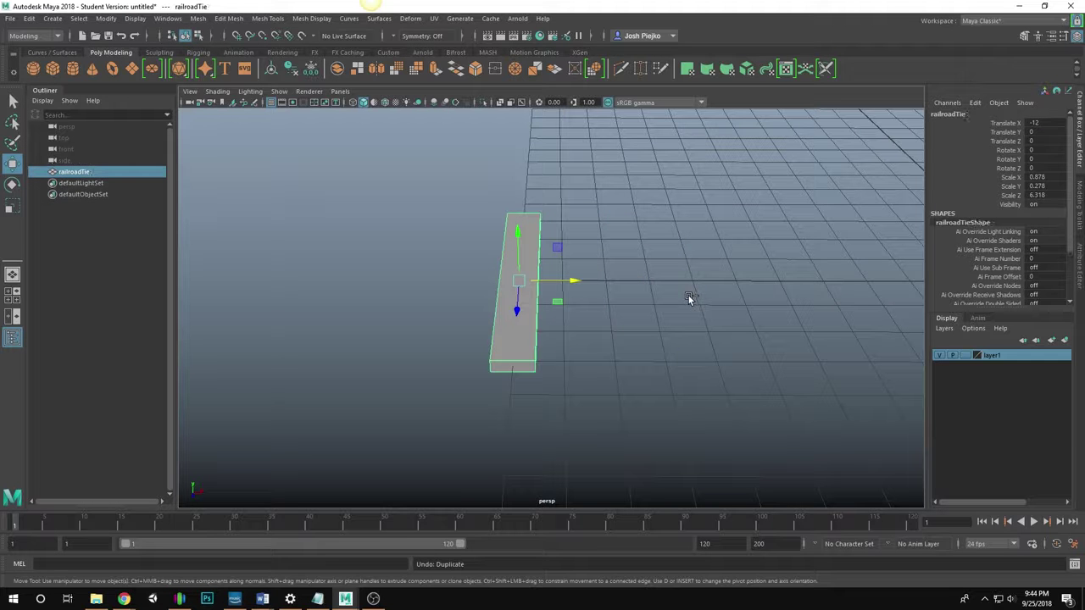
Use Duplicate Special to make 30 copies of the railroad tie, each translated 2 units along X
click(29, 18)
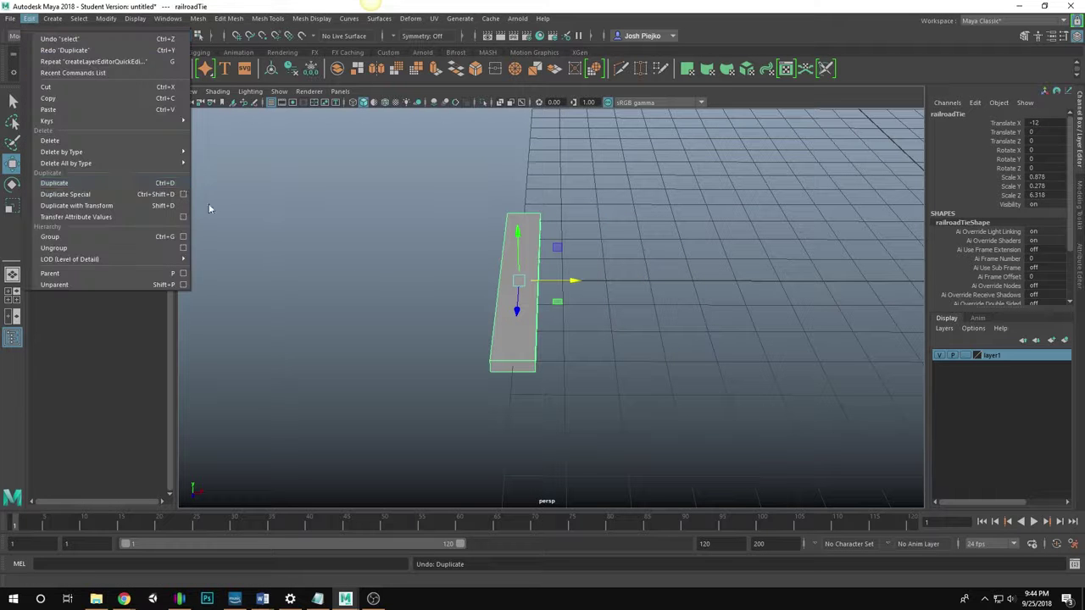
click(184, 194)
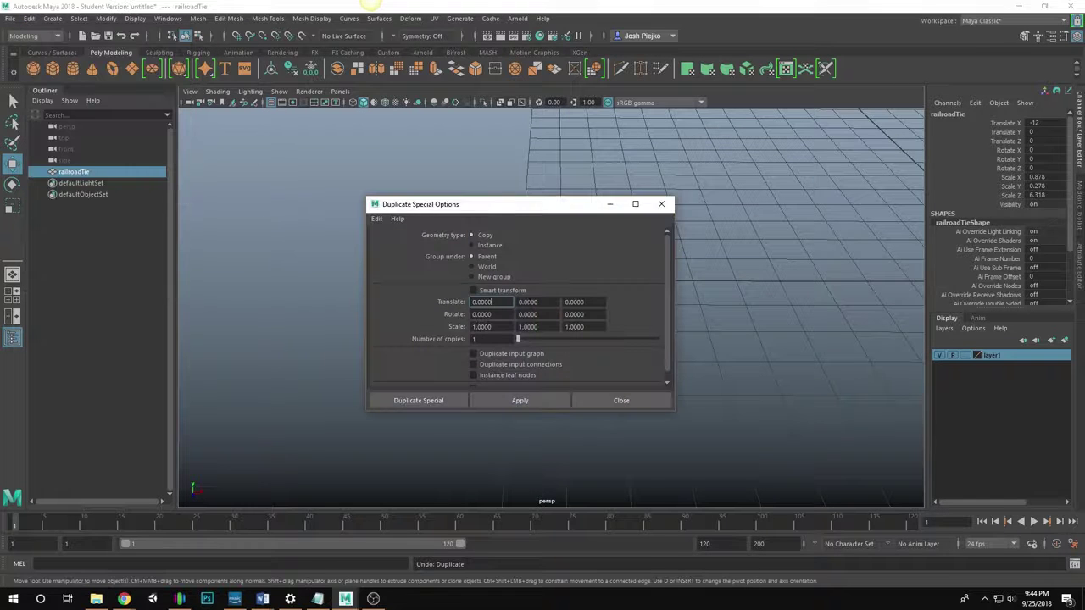
drag(518, 213, 746, 143)
alt+middle_drag(363, 258, 358, 258)
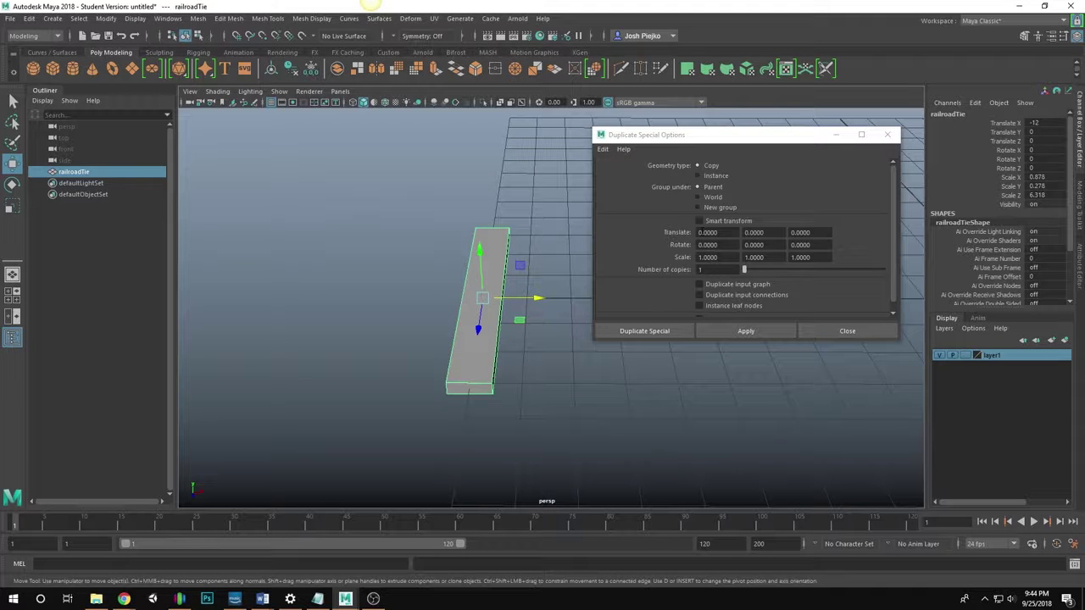
click(826, 229)
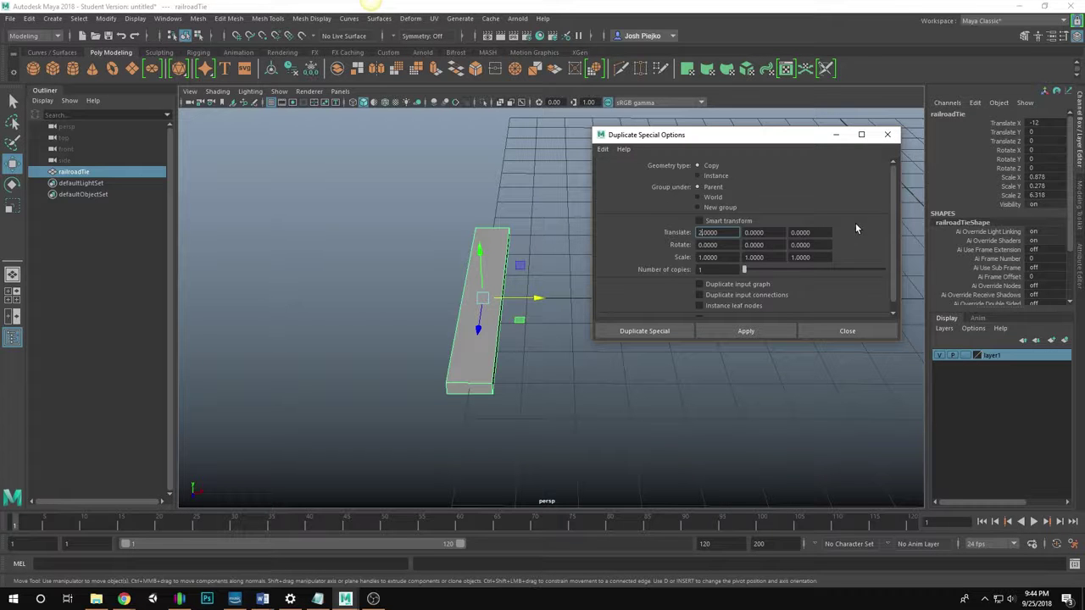
drag(712, 269, 608, 277)
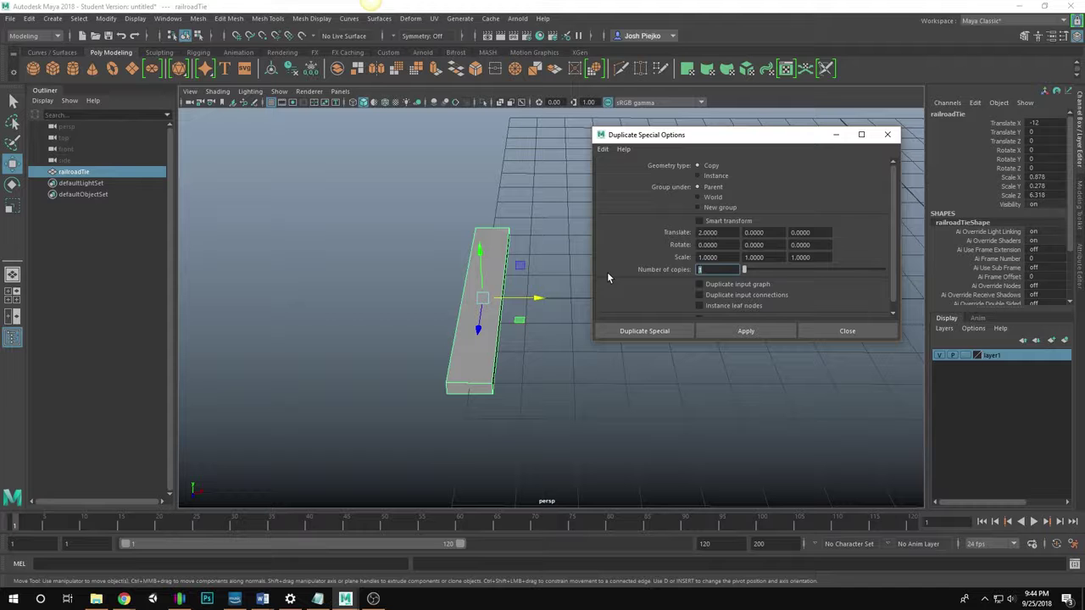
text(30)
drag(895, 288, 889, 305)
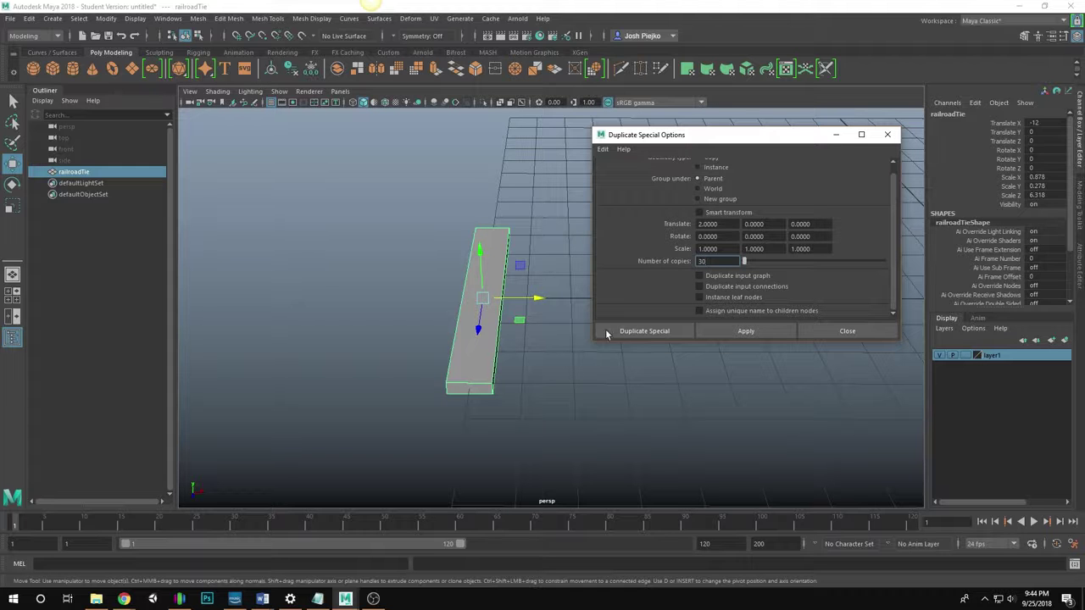
click(757, 330)
click(850, 330)
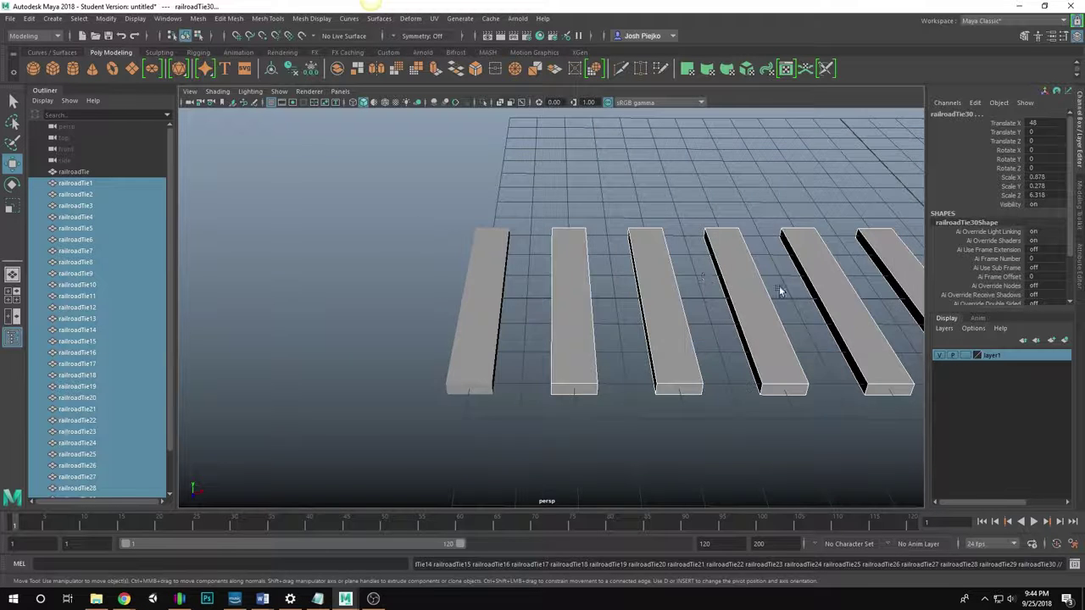
Deselect the copies and examine the full row of railroad ties
scroll(778, 286, down, 10)
scroll(534, 351, up, 2)
alt+middle_drag(512, 360, 551, 358)
scroll(552, 359, up, 2)
click(630, 370)
alt+middle_drag(537, 395, 557, 372)
scroll(660, 371, up, 2)
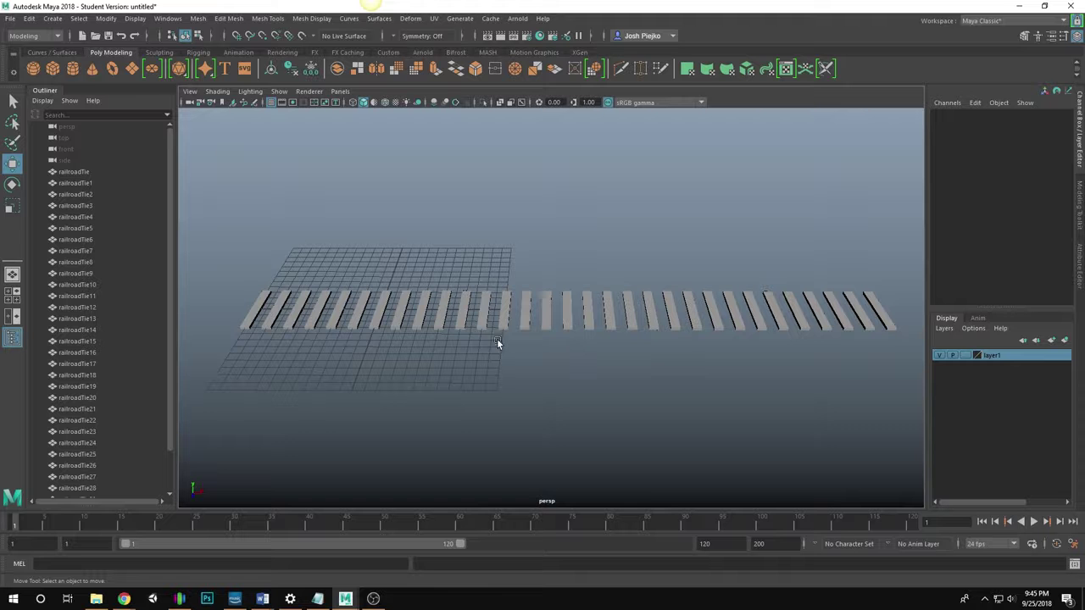
Create a polygon cube and place it on one end of the ties, at about 0.47 on Y and 2.36 on Z
click(59, 68)
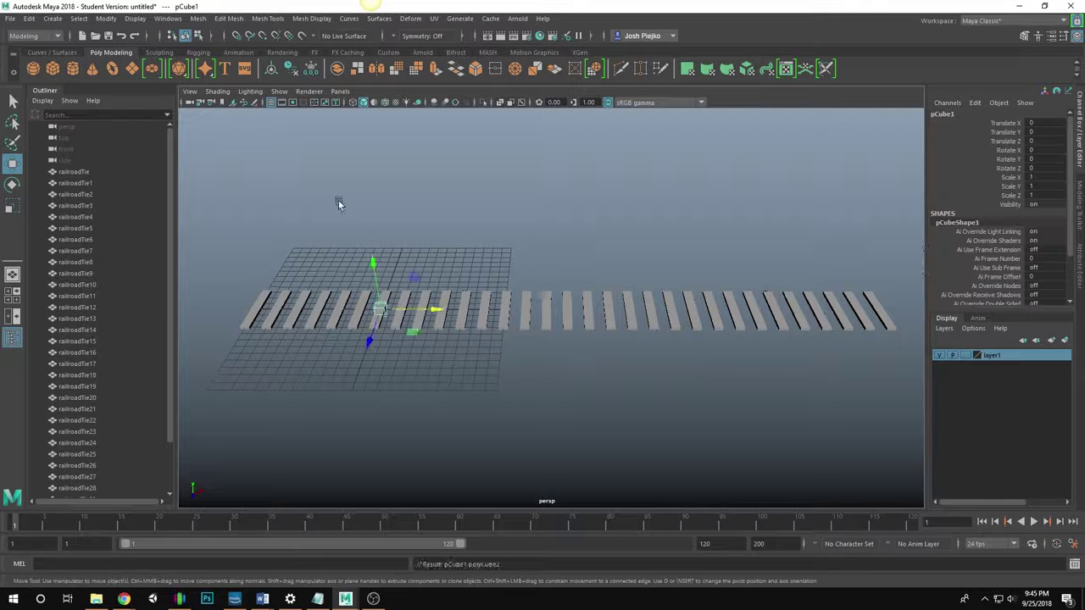
alt+middle_drag(366, 222, 620, 189)
alt+drag(619, 189, 490, 197)
alt+right_drag(490, 197, 806, 322)
alt+middle_drag(806, 322, 729, 339)
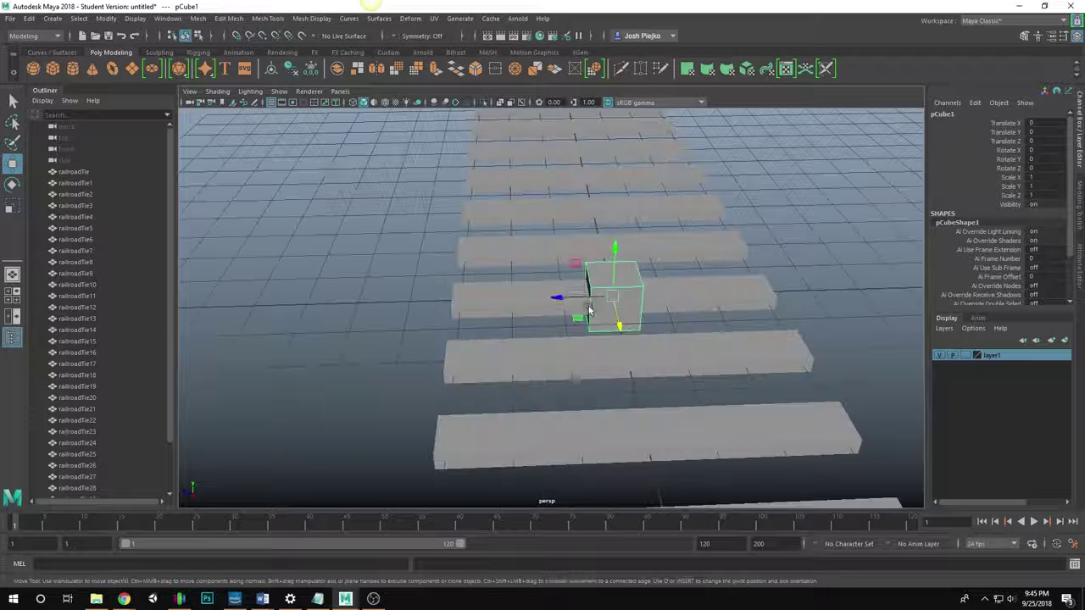
drag(574, 302, 514, 328)
drag(644, 254, 497, 290)
Narrow the cube's top face along Z and lower it to form a low, tapered rail profile
right_drag(509, 286, 557, 291)
click(534, 261)
key(r)
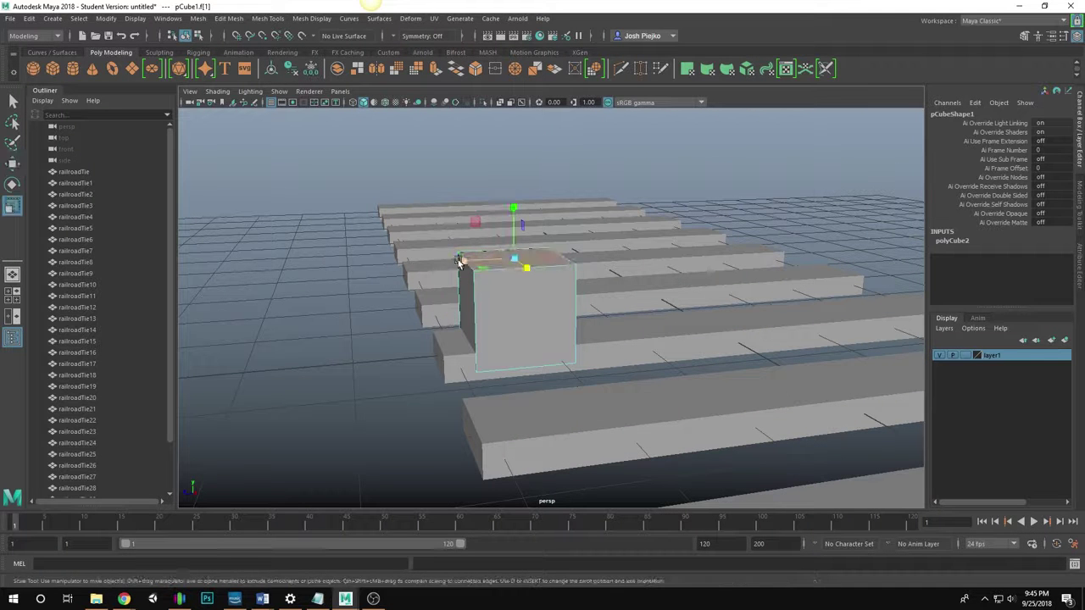
drag(460, 259, 487, 252)
key(w)
drag(514, 212, 528, 342)
Return to object mode and move the rail block onto the first tie, at about -12.02 on X
alt+right_drag(528, 342, 495, 276)
alt+drag(495, 275, 712, 327)
alt+right_drag(712, 326, 398, 245)
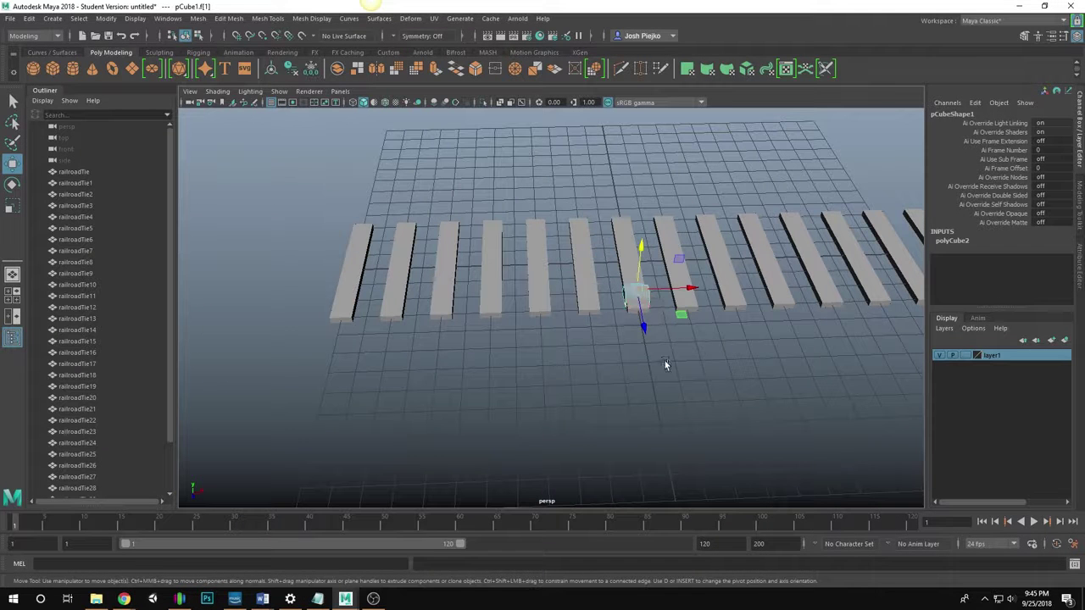
right_drag(649, 300, 666, 286)
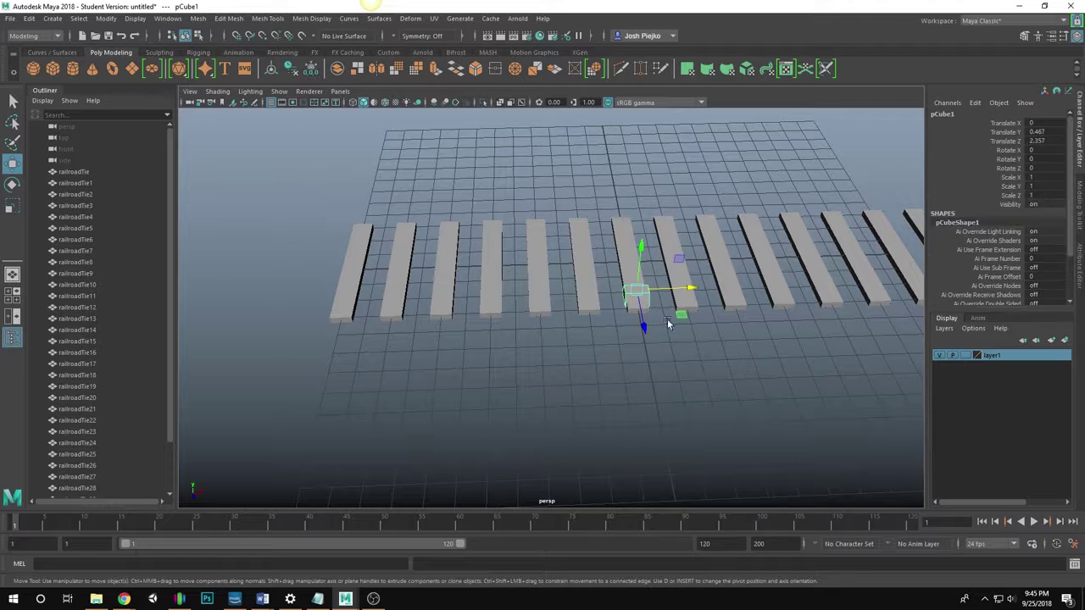
click(654, 303)
click(653, 302)
drag(684, 288, 397, 289)
Select the rail block's end face on the +X side and extend it along X past the last tie
alt+middle_drag(401, 291, 471, 285)
alt+right_drag(471, 285, 536, 315)
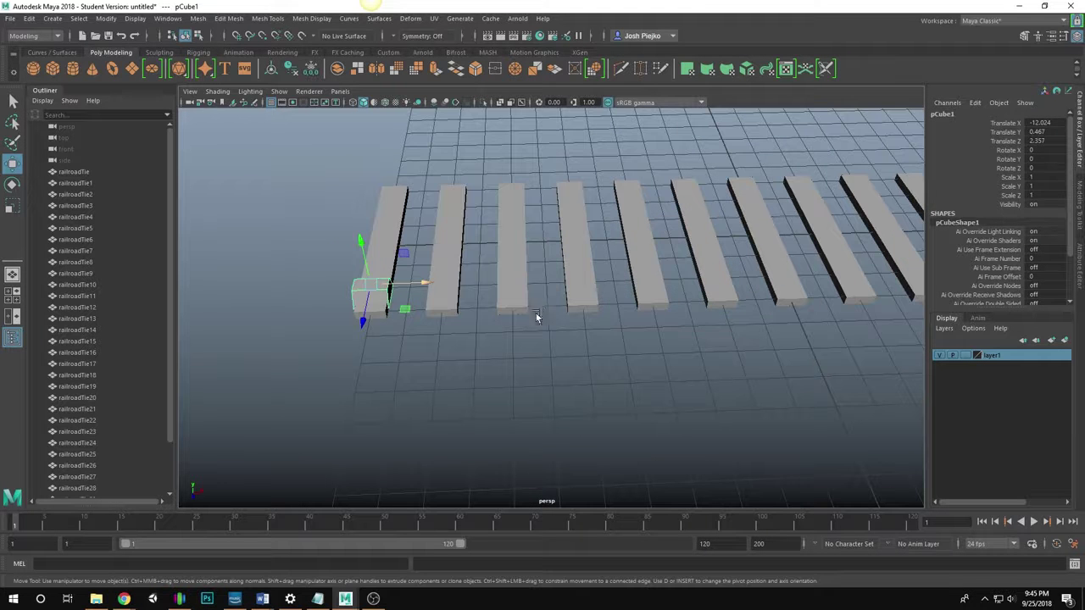
alt+drag(408, 369, 573, 316)
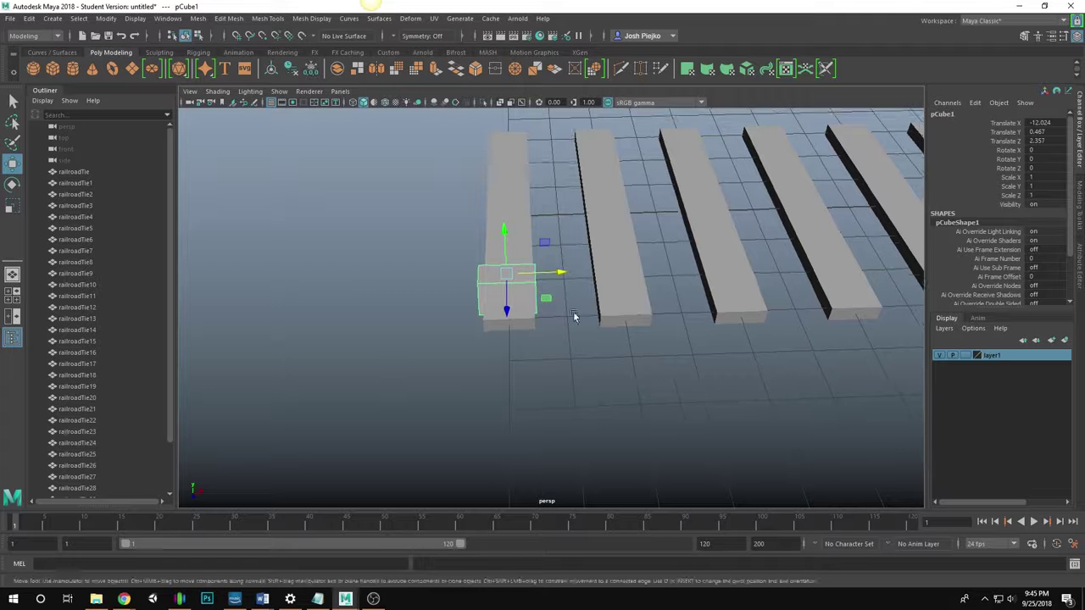
right_click(480, 286)
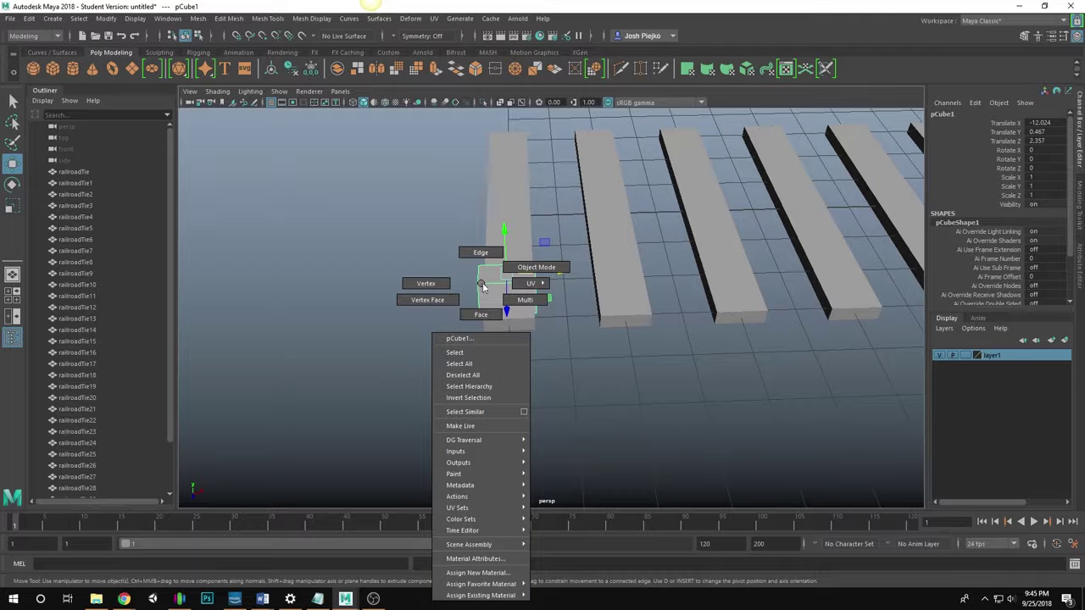
click(489, 315)
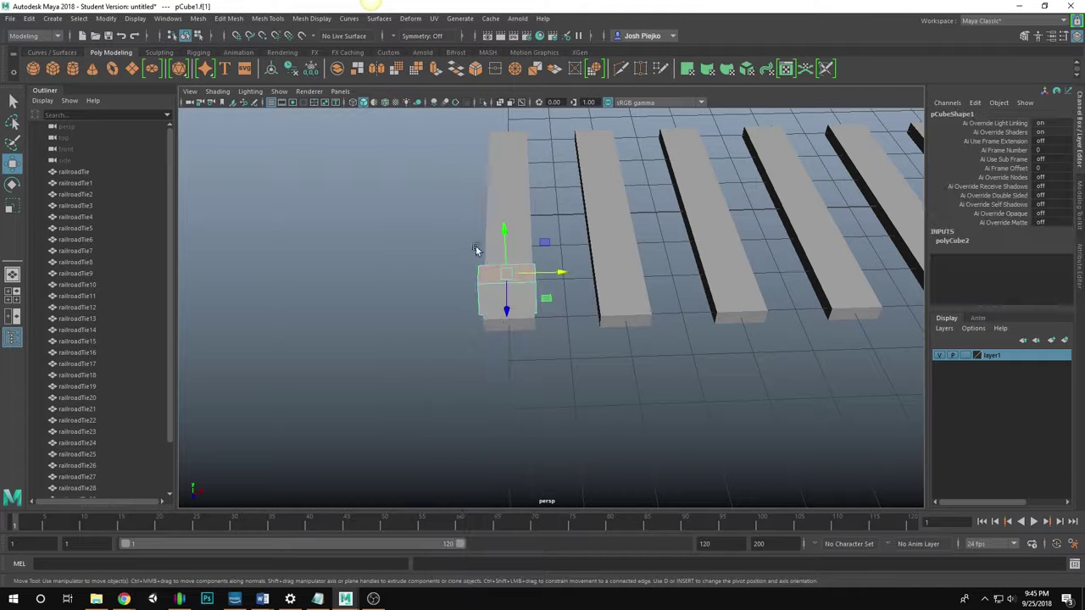
alt+drag(476, 245, 436, 250)
click(441, 191)
alt+drag(526, 250, 554, 332)
right_drag(527, 354, 539, 323)
alt+drag(539, 323, 933, 346)
alt+right_drag(886, 358, 479, 277)
drag(500, 292, 925, 343)
Duplicate the finished rail and place the copy along the opposite ends of the ties, at about -2.45 on Z
alt+drag(593, 326, 529, 360)
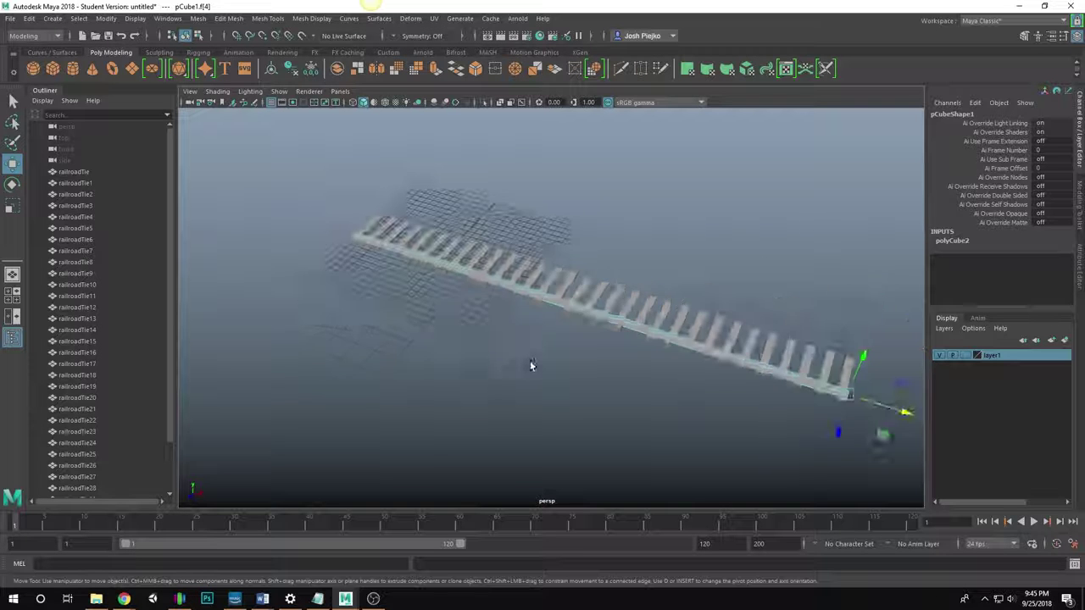
alt+right_drag(530, 360, 612, 300)
key(F8)
mouse_move(600, 296)
alt+mouse_down()
mouse_move(496, 277)
mouse_move(575, 279)
mouse_move(580, 294)
alt+mouse_up()
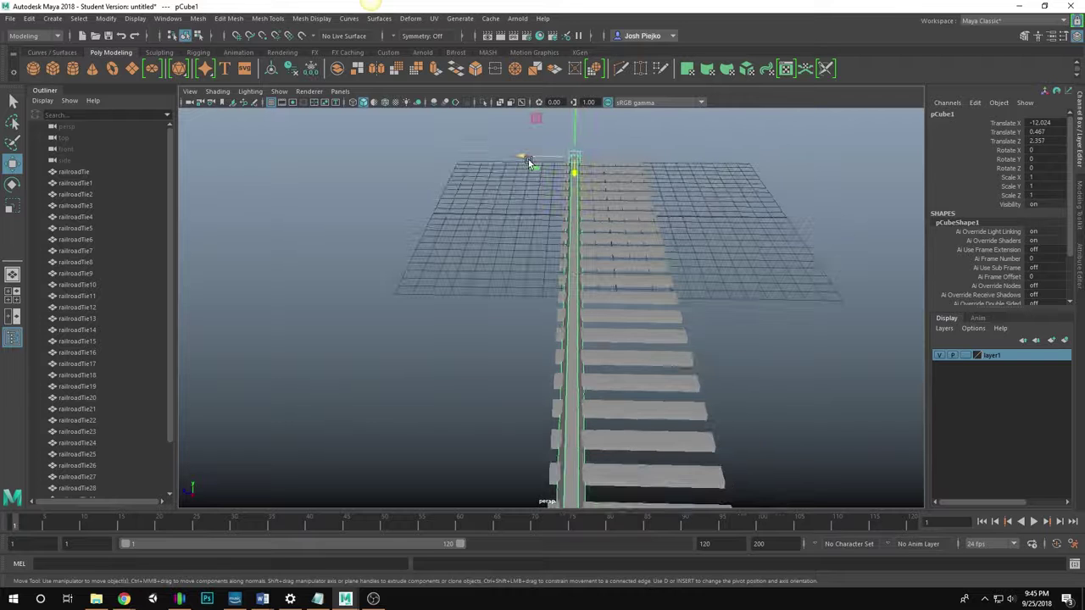
key(ctrl+d)
drag(526, 161, 582, 163)
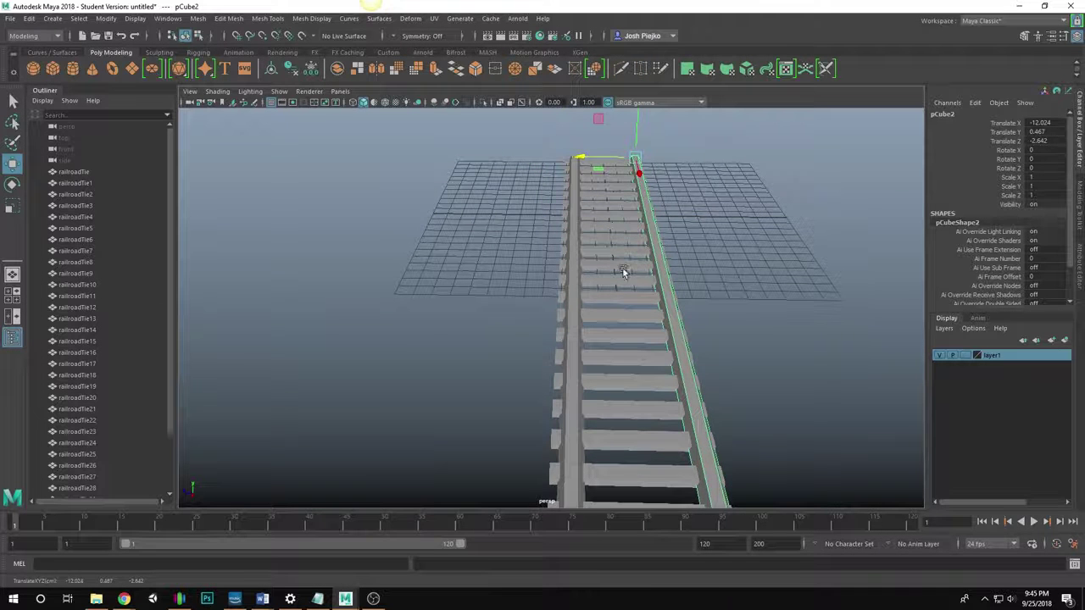
alt+drag(622, 270, 584, 167)
alt+drag(780, 296, 630, 255)
click(774, 314)
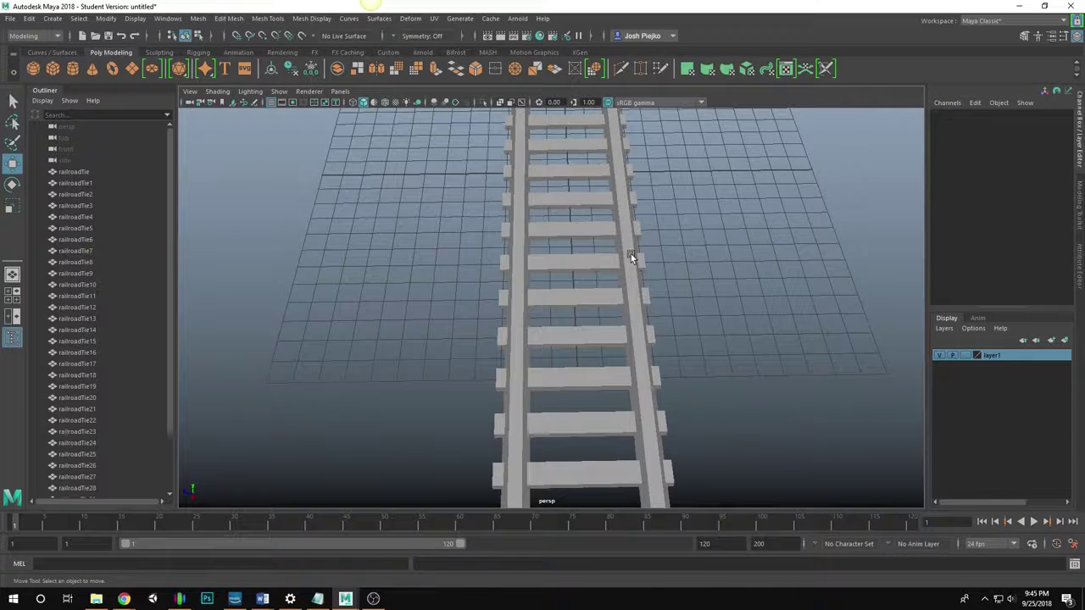
click(630, 254)
alt+middle_drag(608, 204, 632, 399)
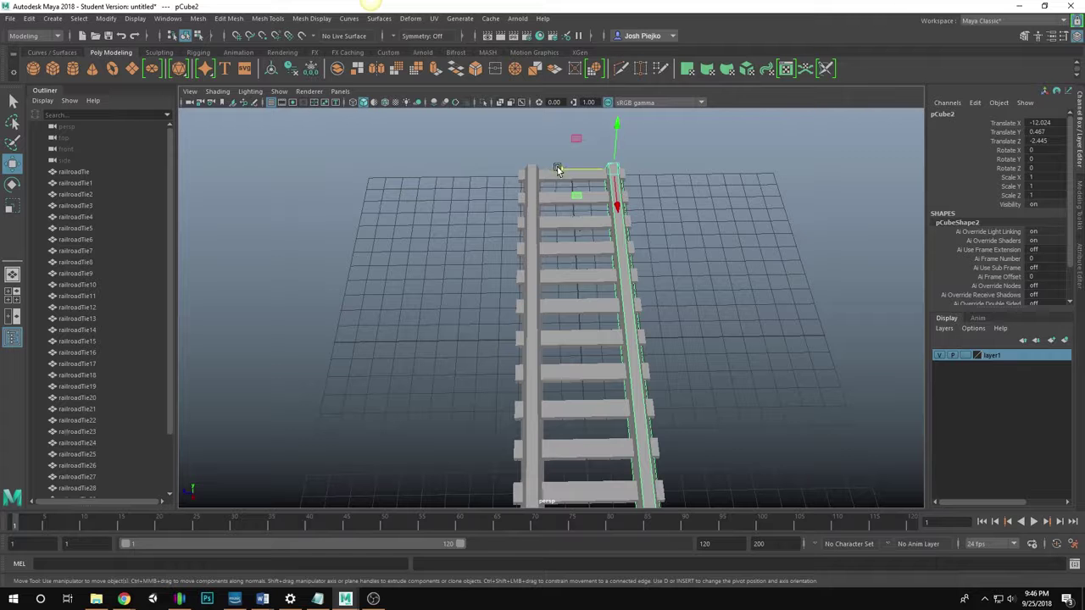
click(753, 233)
Create a polygon cube for the mine cart and raise it above the track to about 2.66 on Y
alt+drag(753, 233, 514, 329)
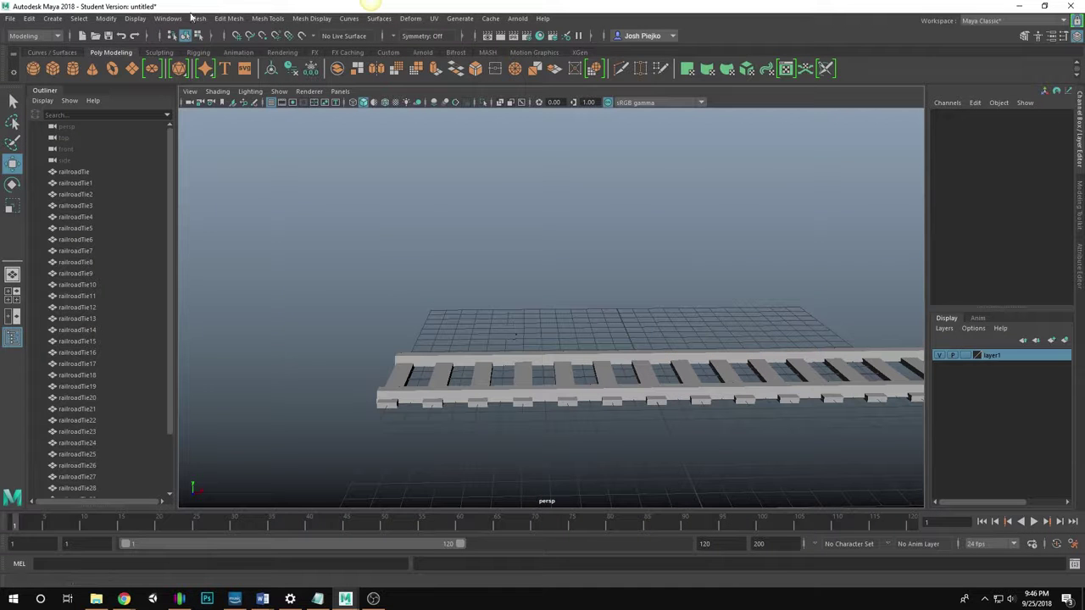
click(60, 73)
alt+drag(317, 213, 343, 178)
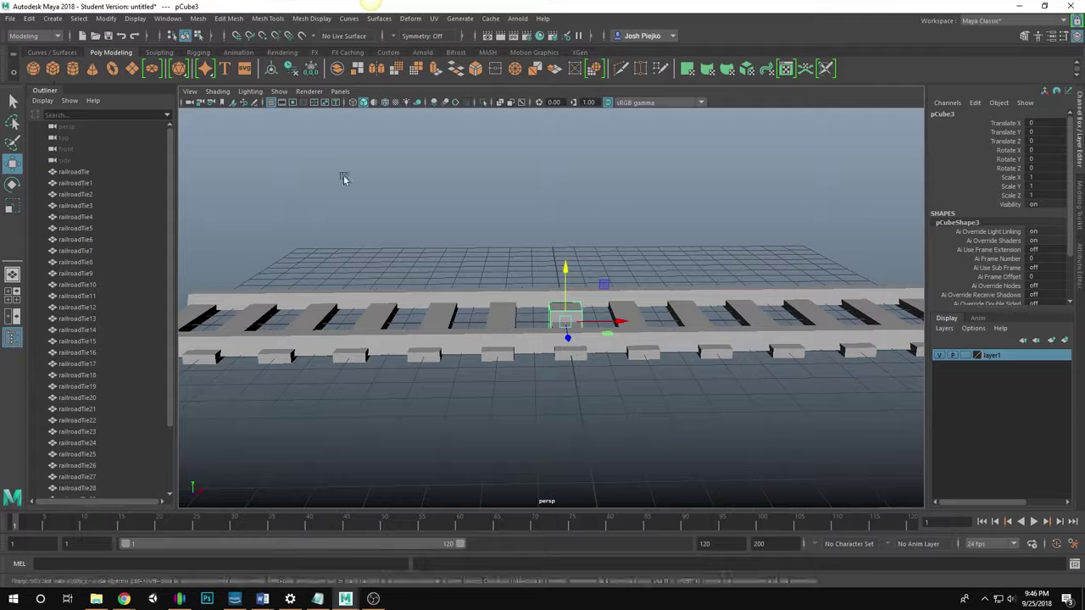
drag(559, 269, 559, 186)
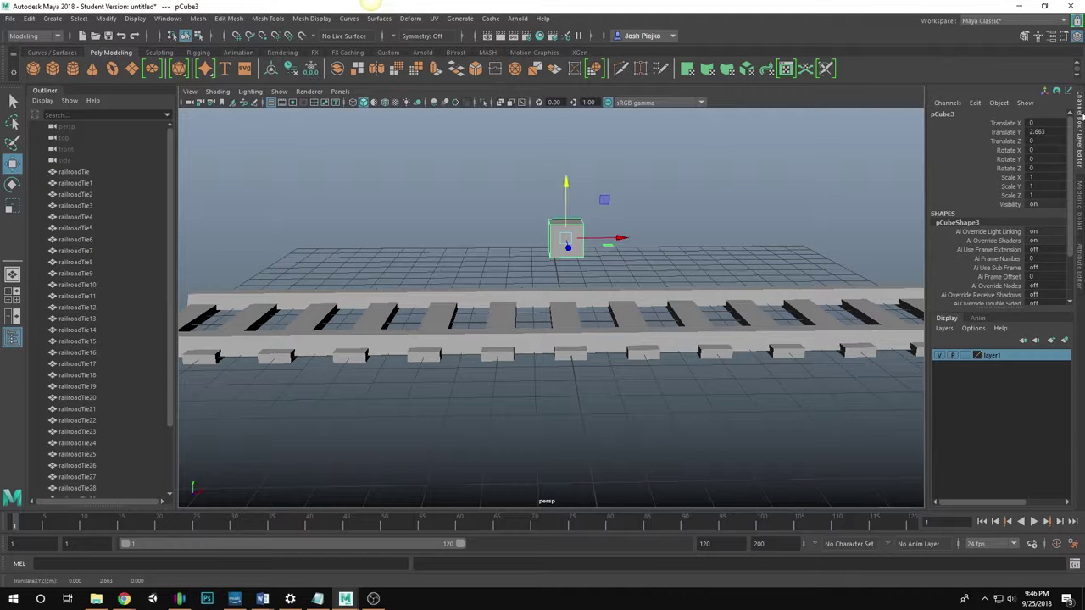
Enlarge the cart cube's top face to flare the sides, and scale the whole cube uniformly to about 2.99
alt+drag(632, 216, 554, 241)
scroll(554, 241, up, 3)
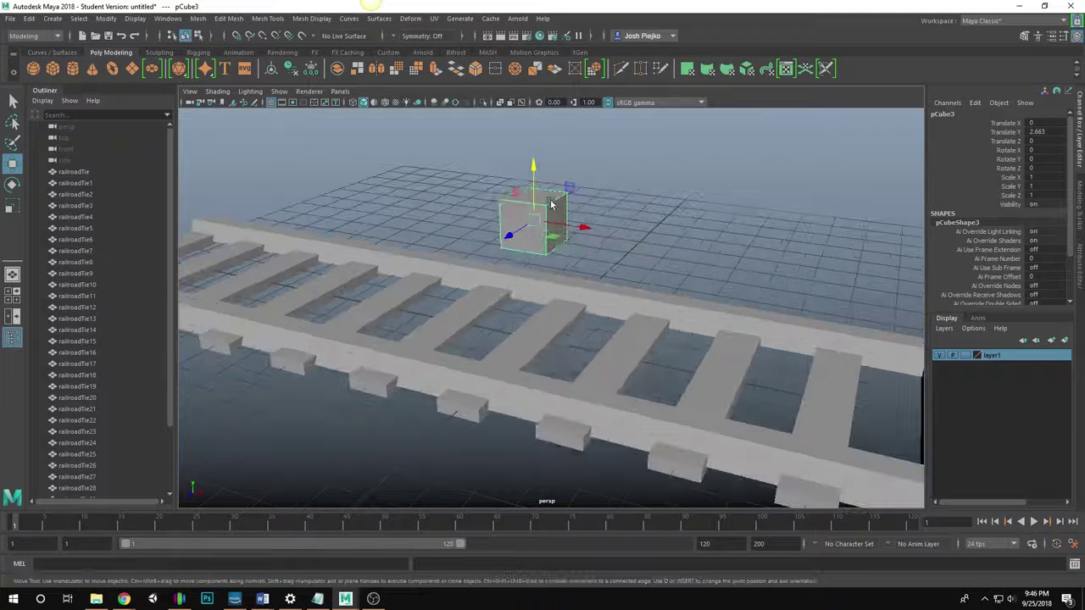
right_drag(551, 201, 551, 204)
click(551, 232)
click(537, 201)
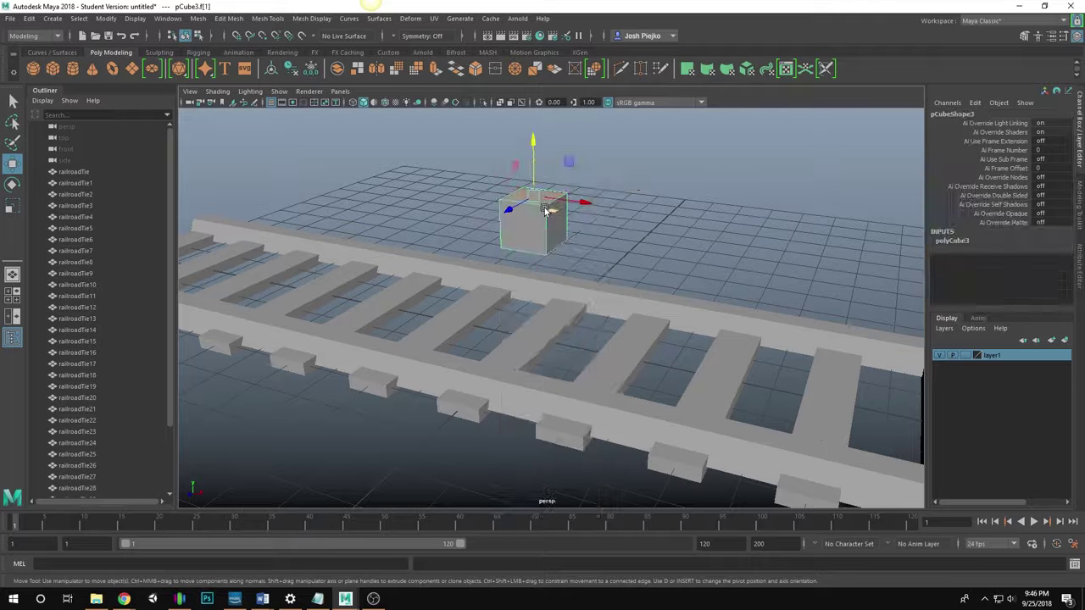
key(r)
drag(541, 203, 538, 235)
key(F8)
drag(530, 183, 666, 167)
Narrow the cart's top face slightly along Z, return to object mode and deselect the cart
alt+drag(591, 224, 433, 262)
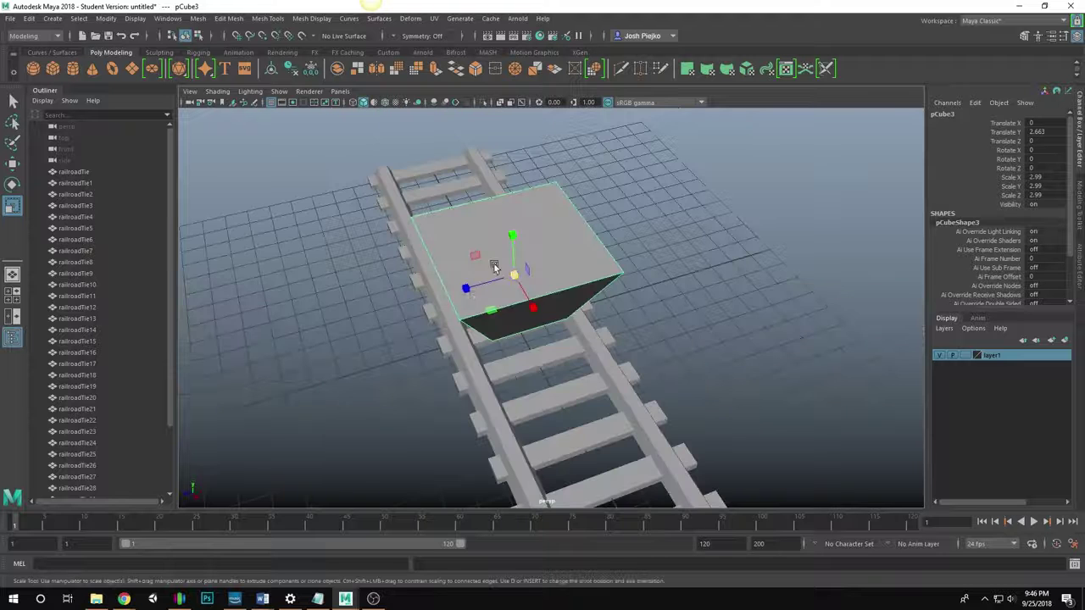
alt+drag(565, 277, 531, 271)
key(F8)
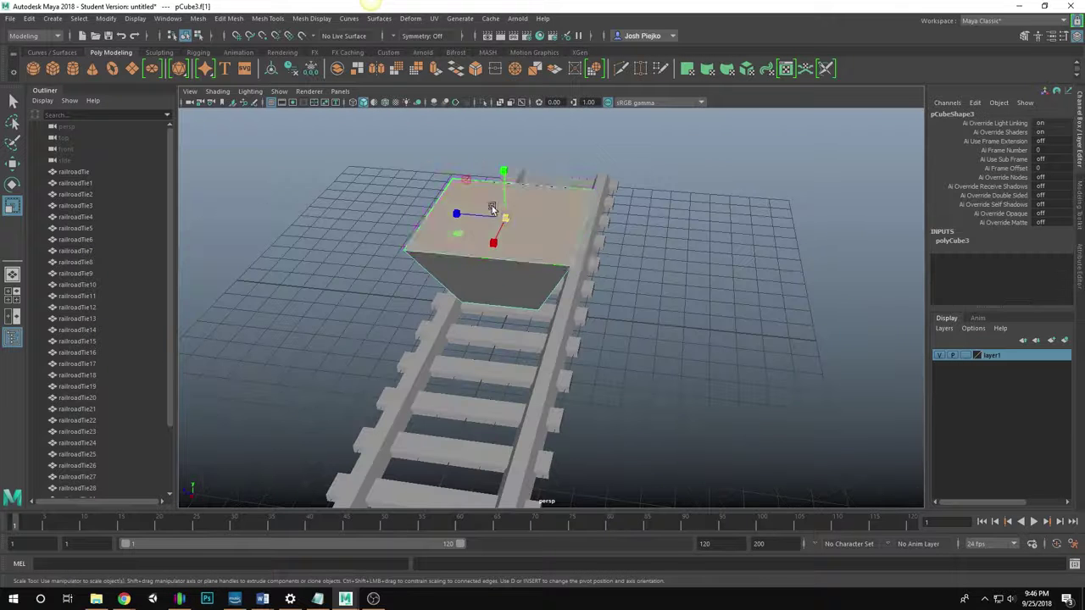
drag(459, 212, 468, 212)
alt+drag(454, 219, 571, 212)
key(F8)
click(659, 195)
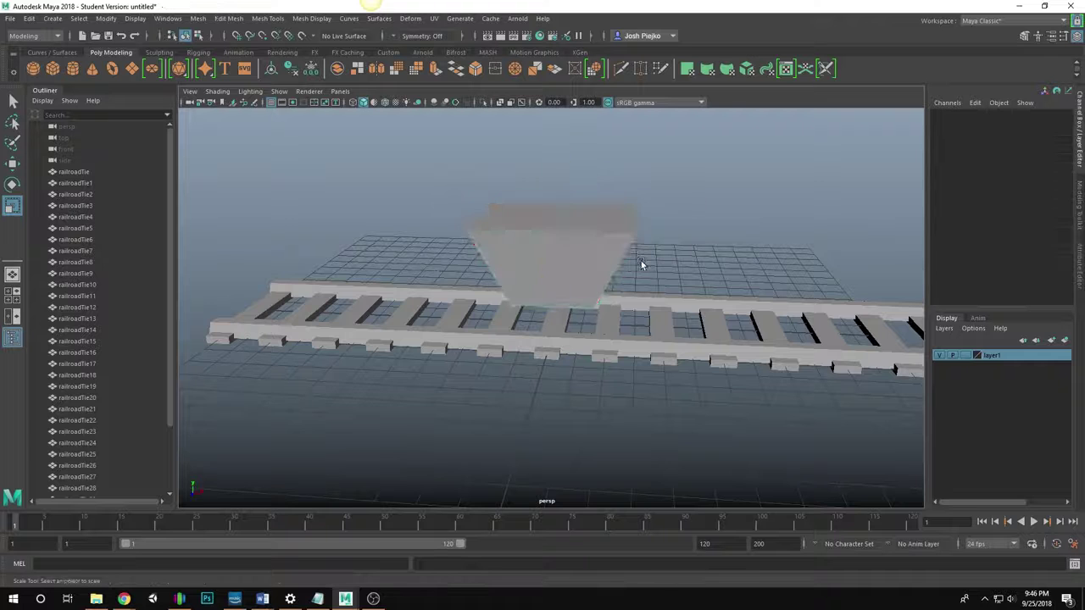
mouse_move(641, 261)
alt+mouse_down()
mouse_move(547, 248)
mouse_move(462, 258)
mouse_move(557, 271)
mouse_move(721, 268)
mouse_move(653, 267)
alt+mouse_up()
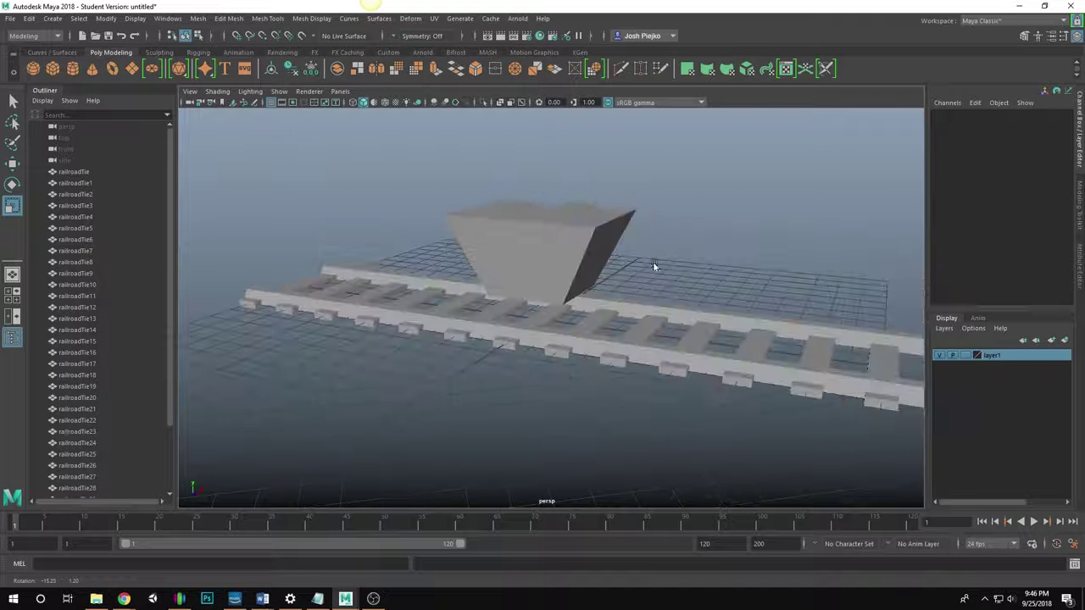
Bevel all edges of the mine cart cube, reducing the bevel fraction well below 0.5 for a narrow chamfer
click(599, 213)
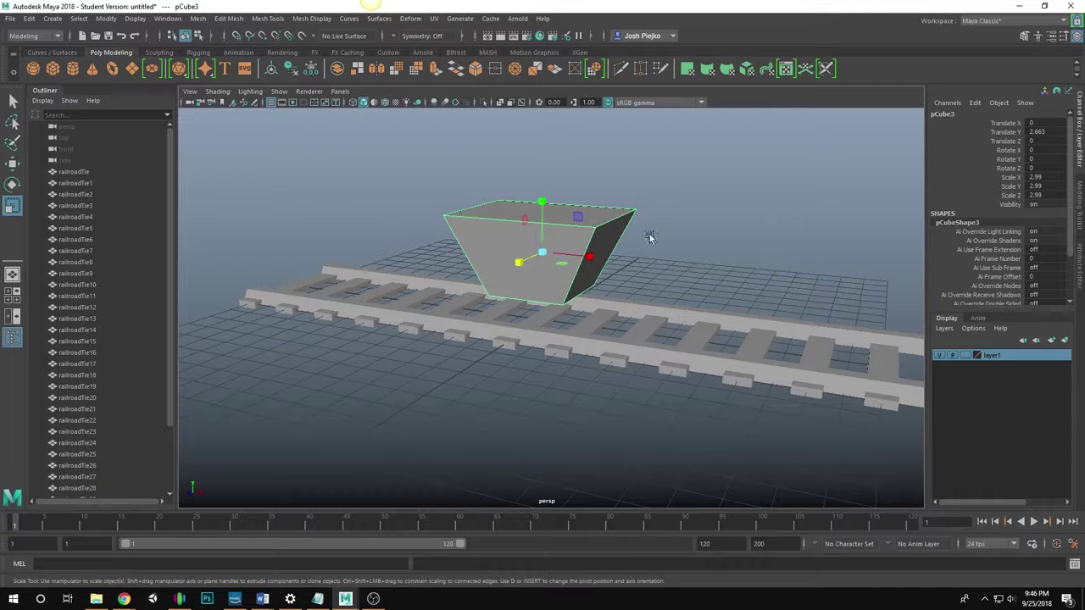
click(1026, 37)
alt+right_drag(783, 184, 924, 289)
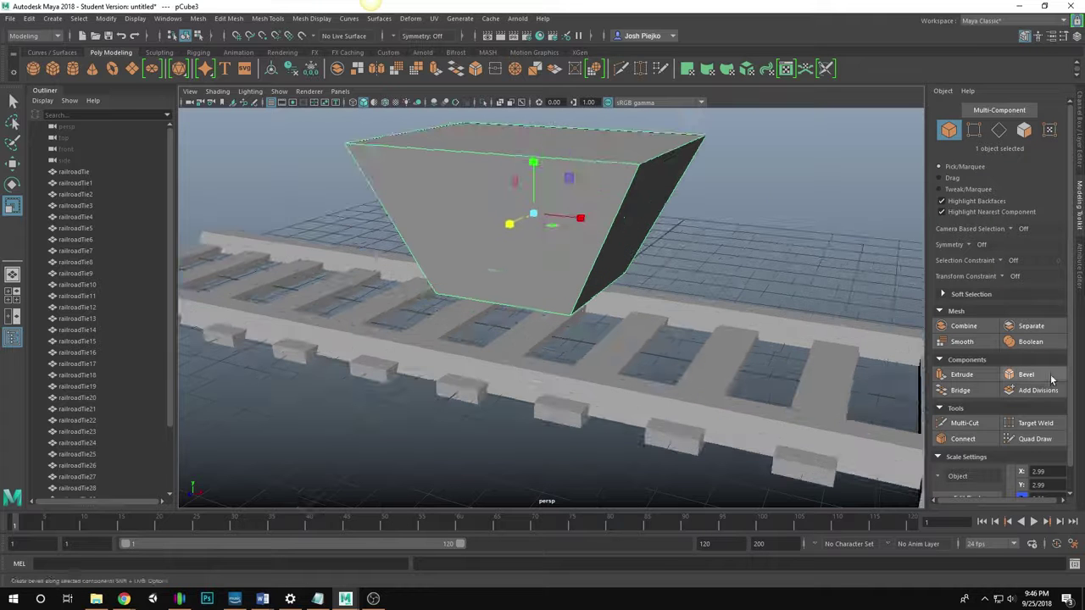
click(1047, 379)
alt+drag(655, 124, 652, 279)
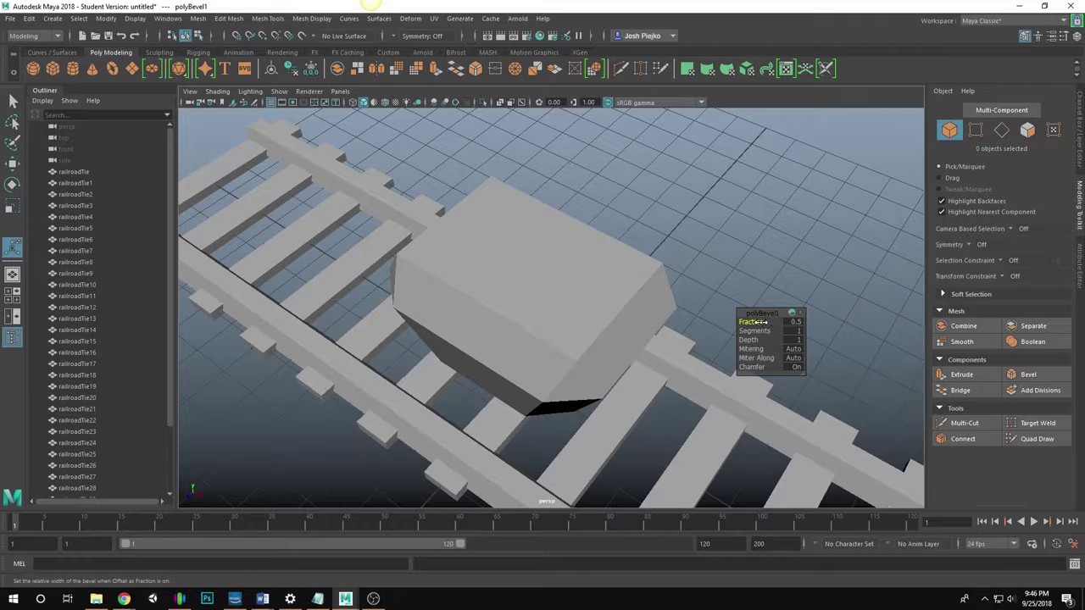
drag(763, 322, 612, 290)
key(w)
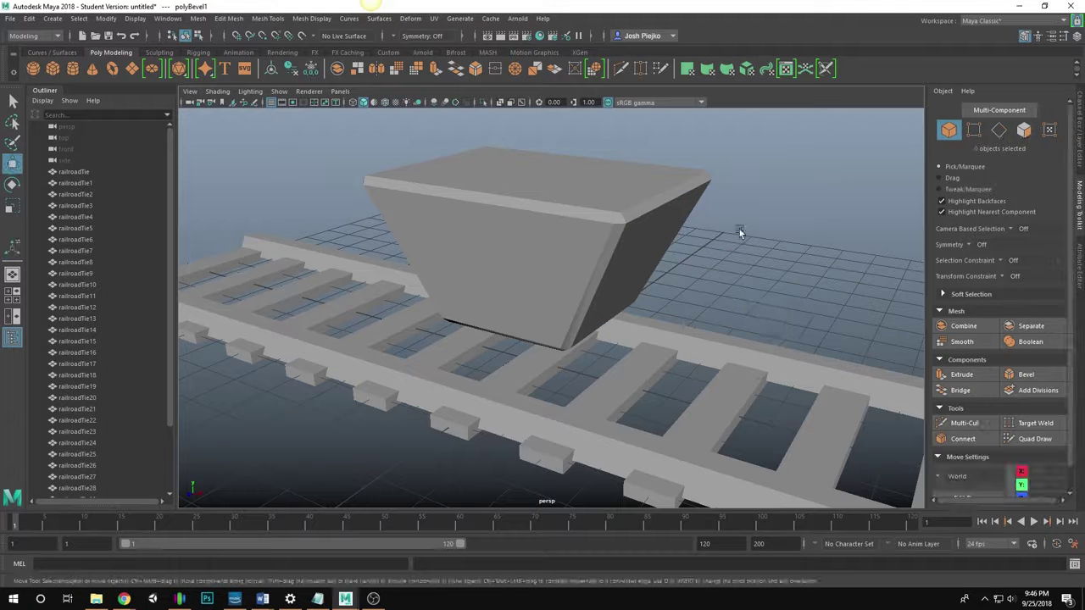
Extrude the cart's top face and scale it uniformly inward to form an even rim around the opening
click(632, 234)
alt+drag(578, 194, 501, 208)
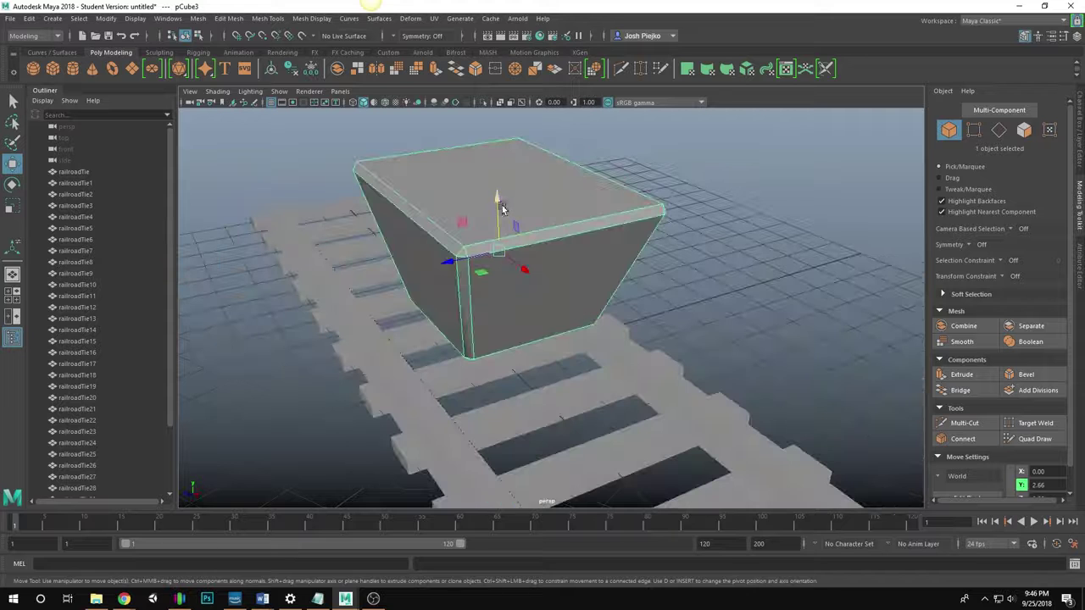
right_click(547, 197)
click(552, 225)
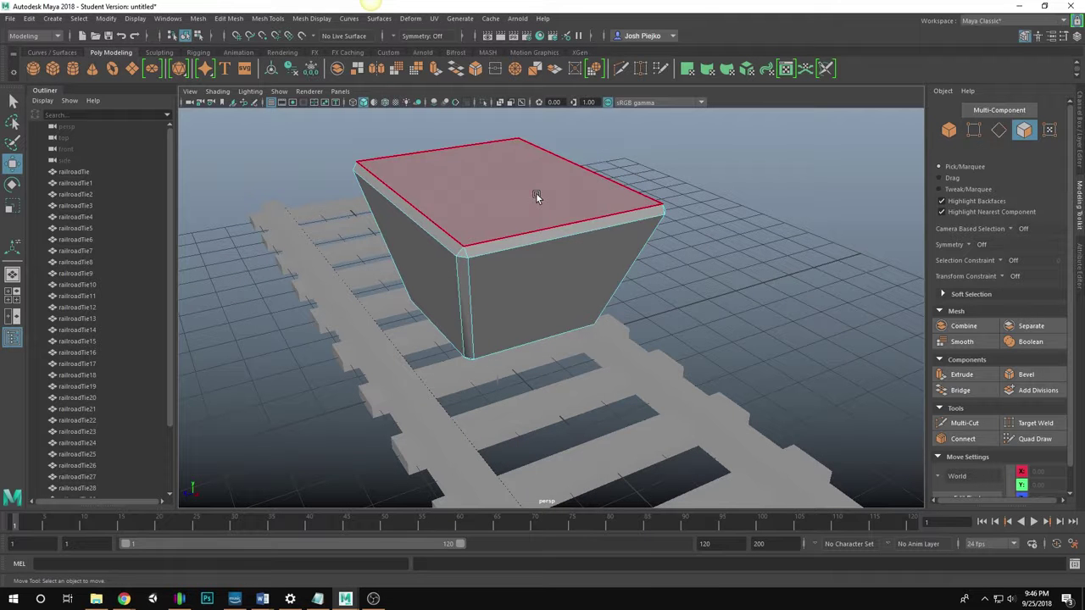
click(537, 198)
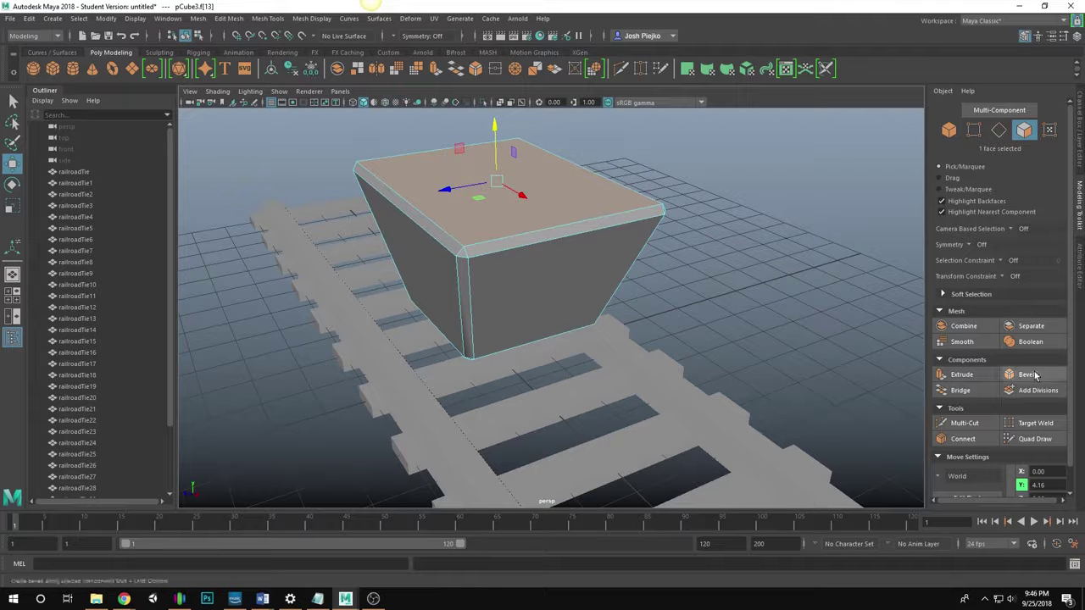
click(961, 375)
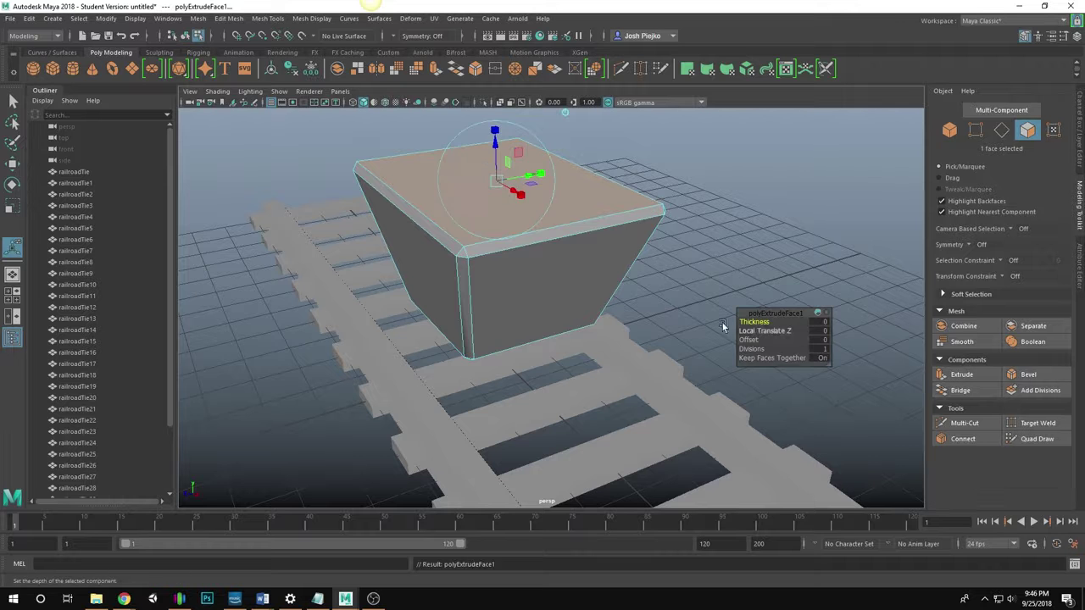
alt+drag(571, 231, 564, 248)
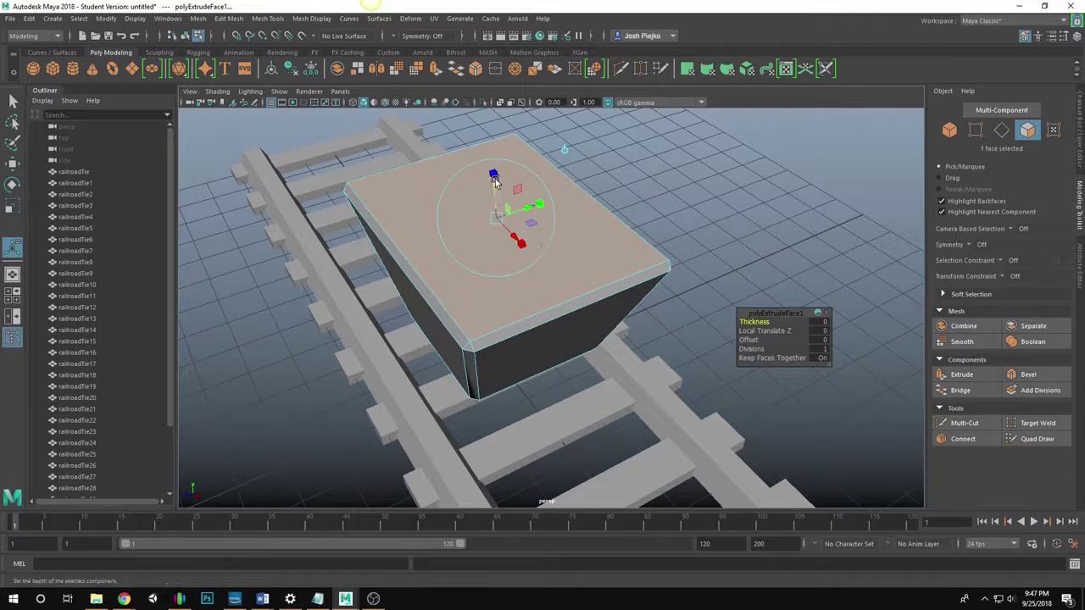
alt+middle_drag(482, 213, 500, 259)
alt+right_drag(500, 260, 610, 288)
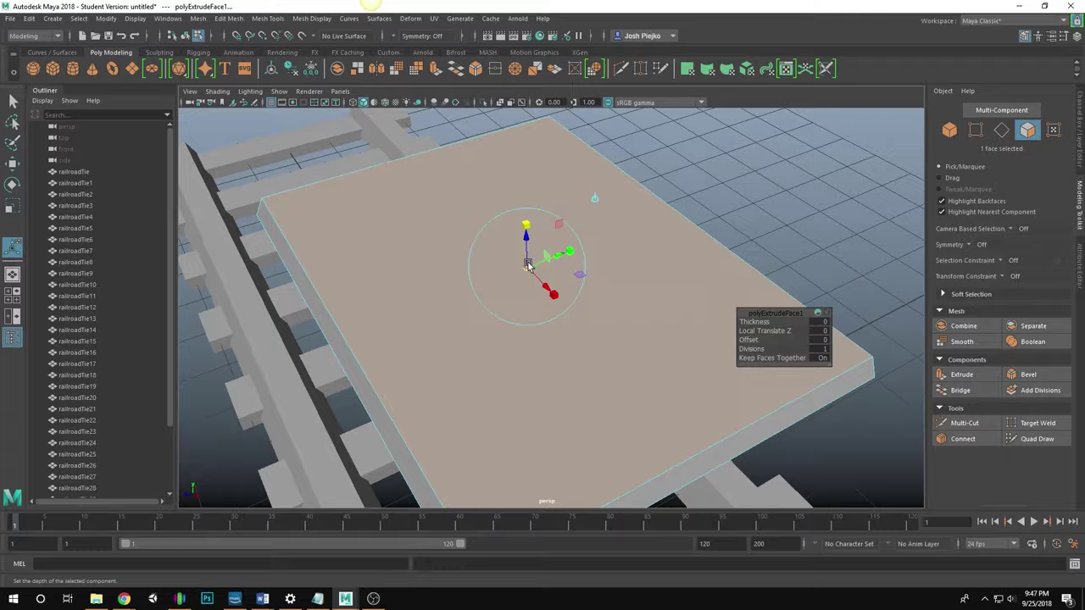
drag(525, 269, 503, 256)
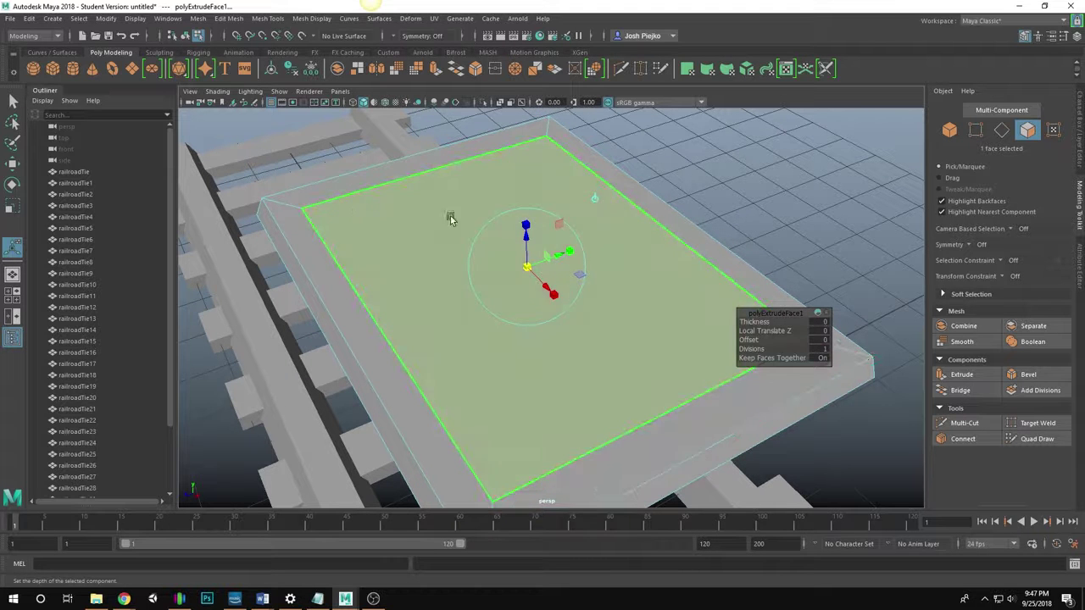
alt+drag(449, 218, 573, 242)
key(w)
mouse_move(638, 285)
alt+mouse_down()
mouse_move(649, 296)
mouse_move(634, 305)
alt+mouse_up()
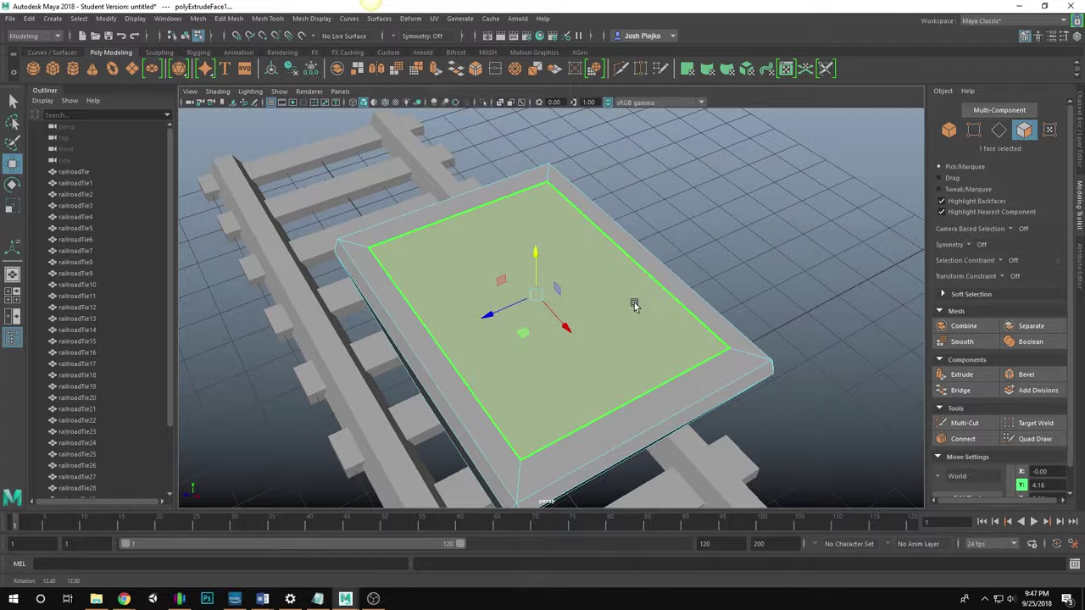
Extrude the inner top face down to about 2.51 on Y to hollow out the cart, then deselect it in object mode
click(986, 375)
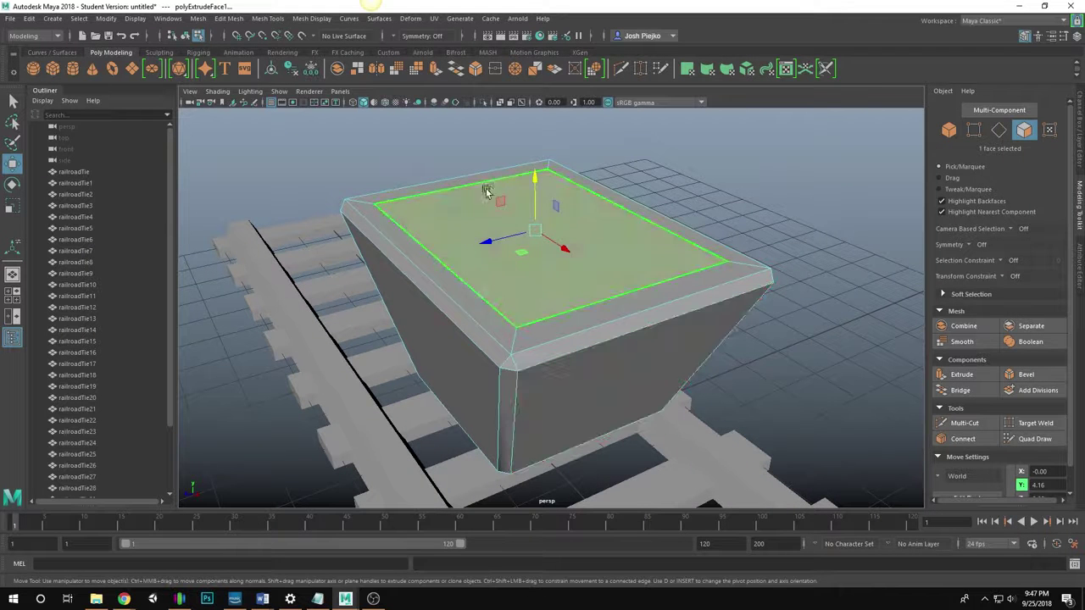
key(ctrl+e)
alt+middle_drag(486, 184, 461, 231)
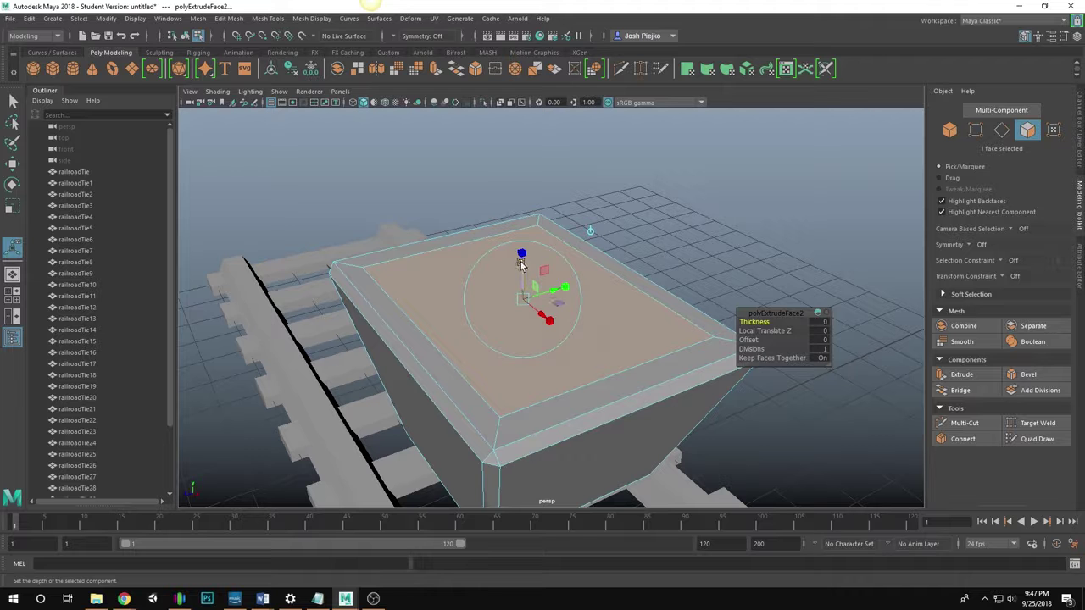
drag(522, 264, 586, 311)
key(r)
key(w)
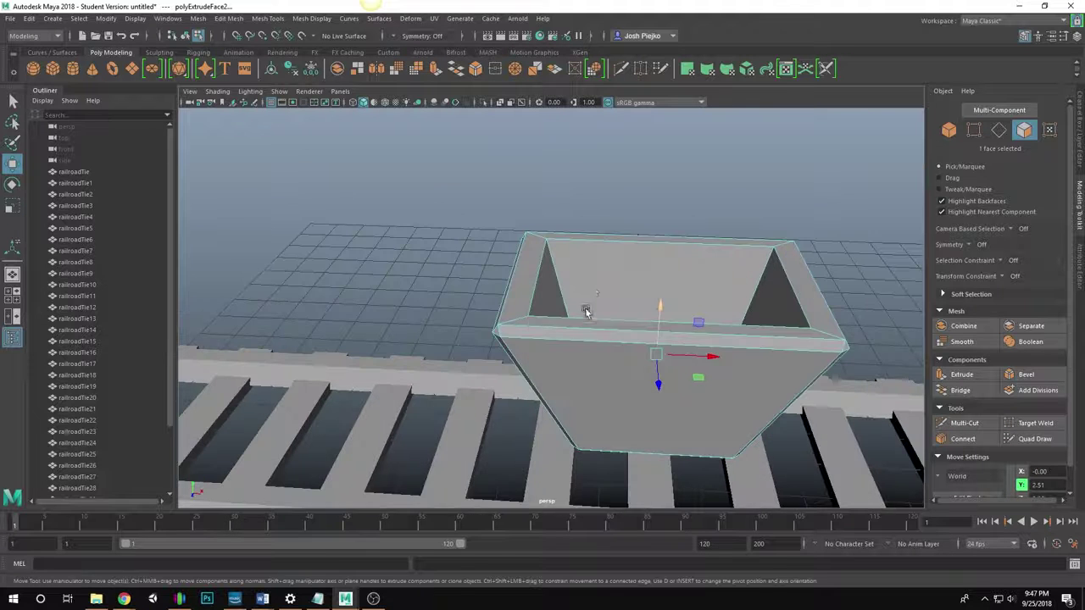
right_drag(585, 312, 658, 212)
alt+drag(729, 241, 465, 291)
scroll(577, 264, down, 3)
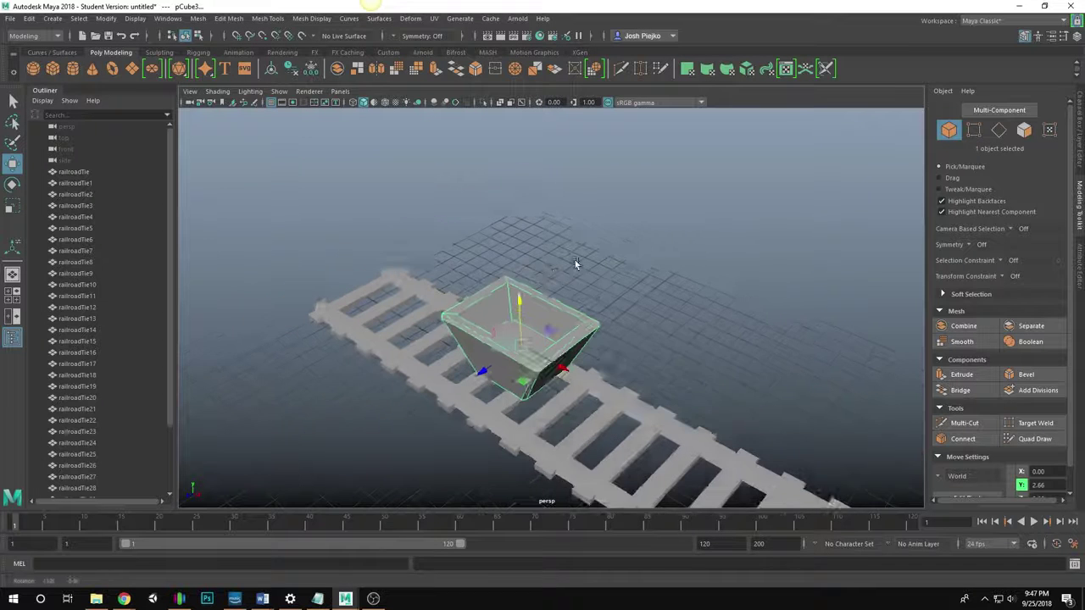
alt+middle_drag(576, 263, 608, 243)
click(421, 165)
Save the scene as MineCartDemo.mb in the Fall2018 folder, accepting the student version notice
click(10, 18)
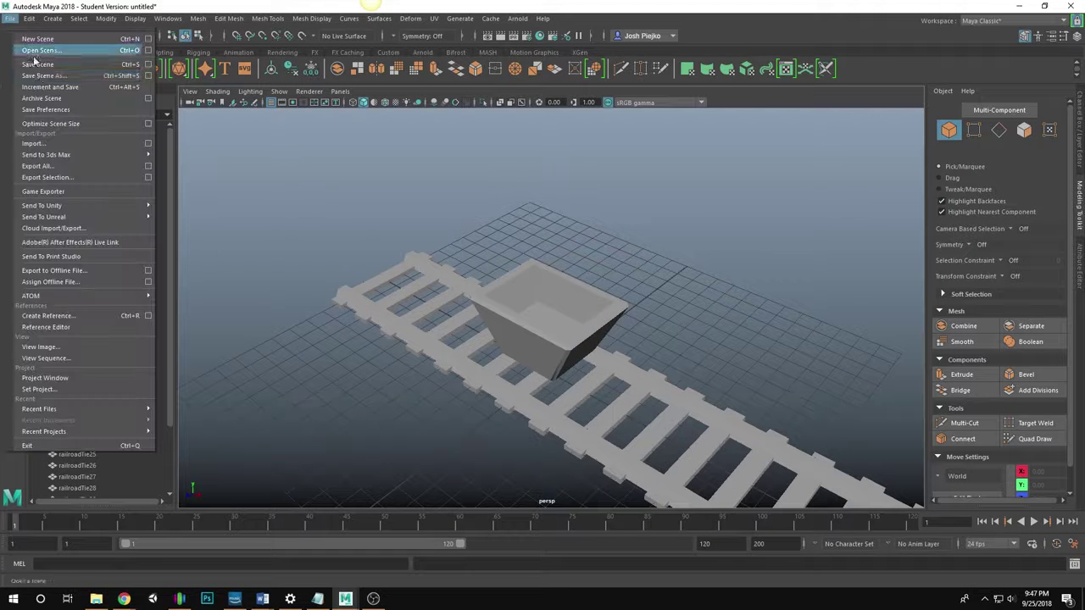
click(51, 75)
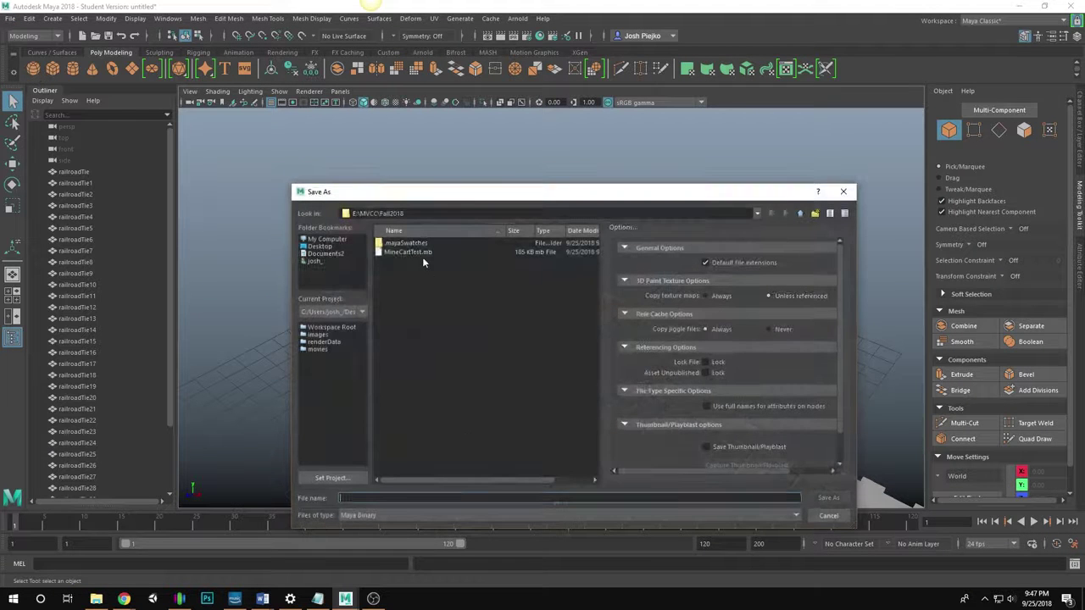
click(421, 253)
click(378, 497)
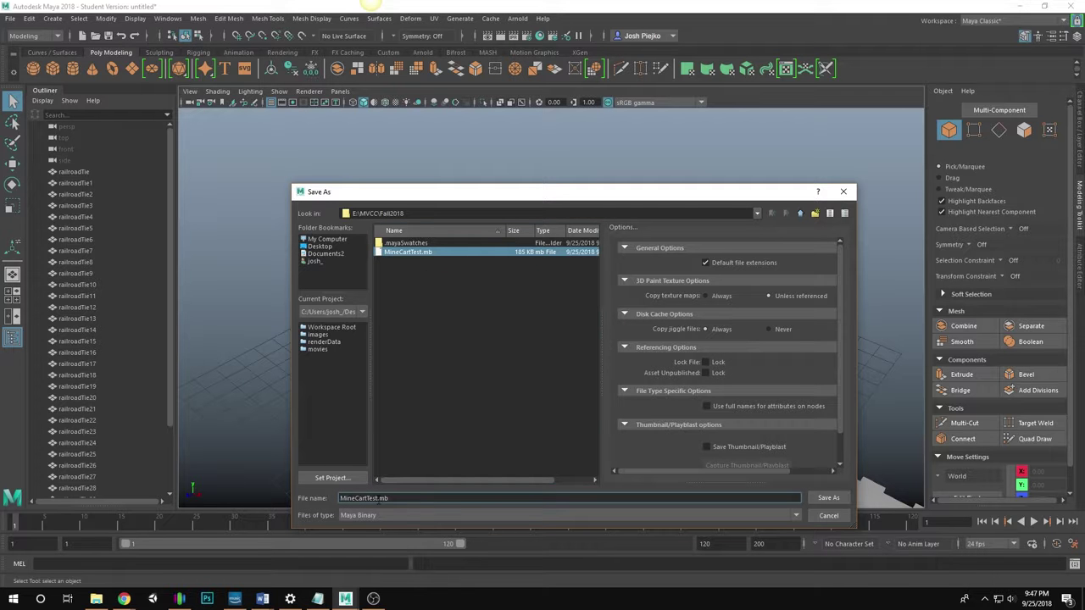
key(BackSpace)
key(BackSpace)
key(BackSpace)
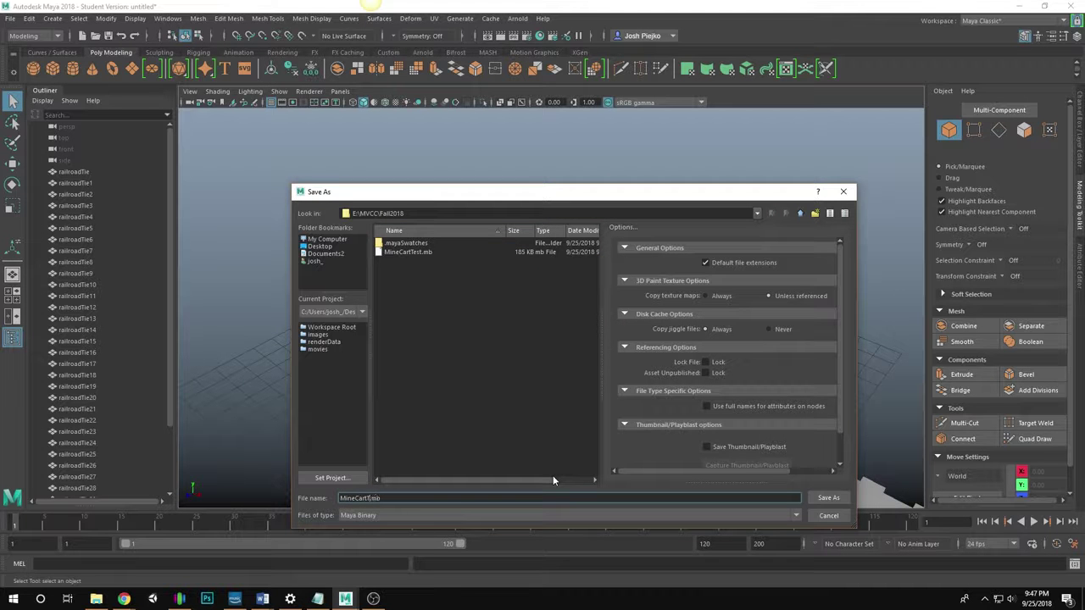
text(Demo)
key(Return)
click(508, 309)
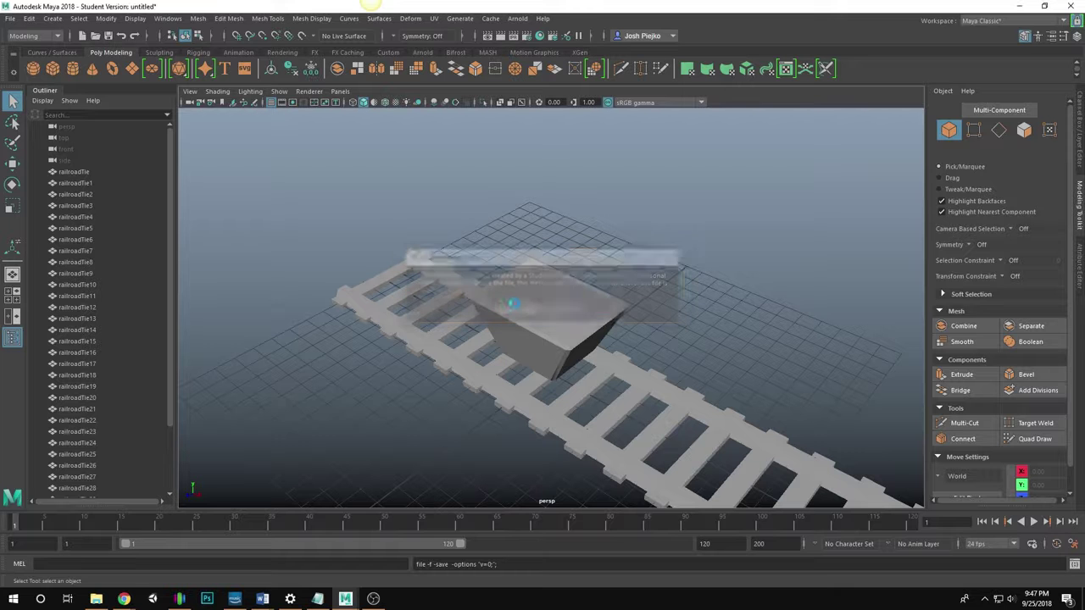
Create a polygon cylinder for the wheel and move it along the track, clear of the cart, to about 5.61 on X
key(w)
click(513, 351)
alt+drag(514, 352, 605, 285)
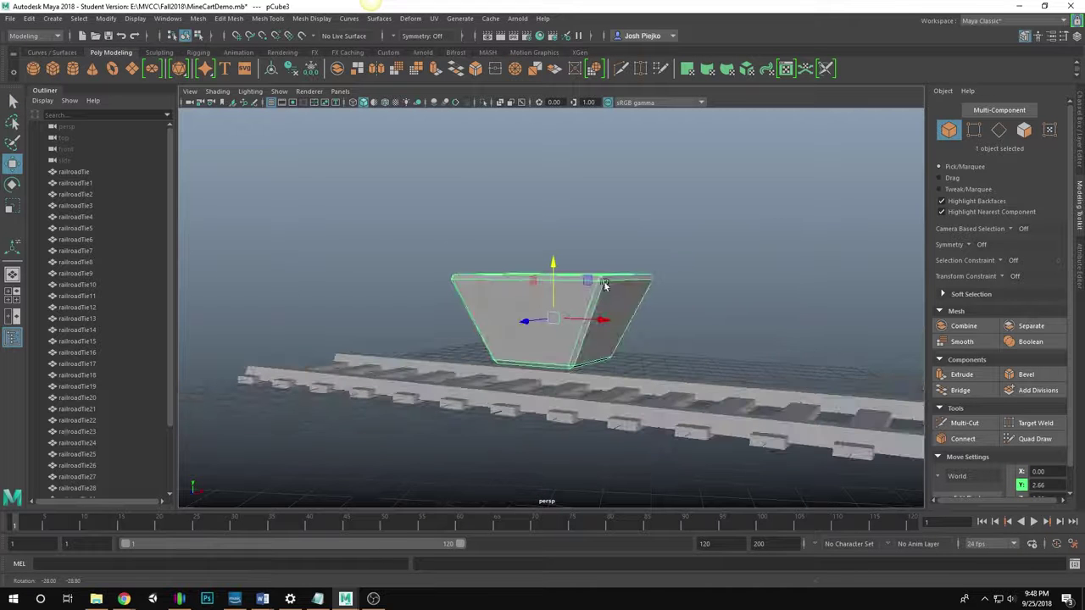
click(73, 68)
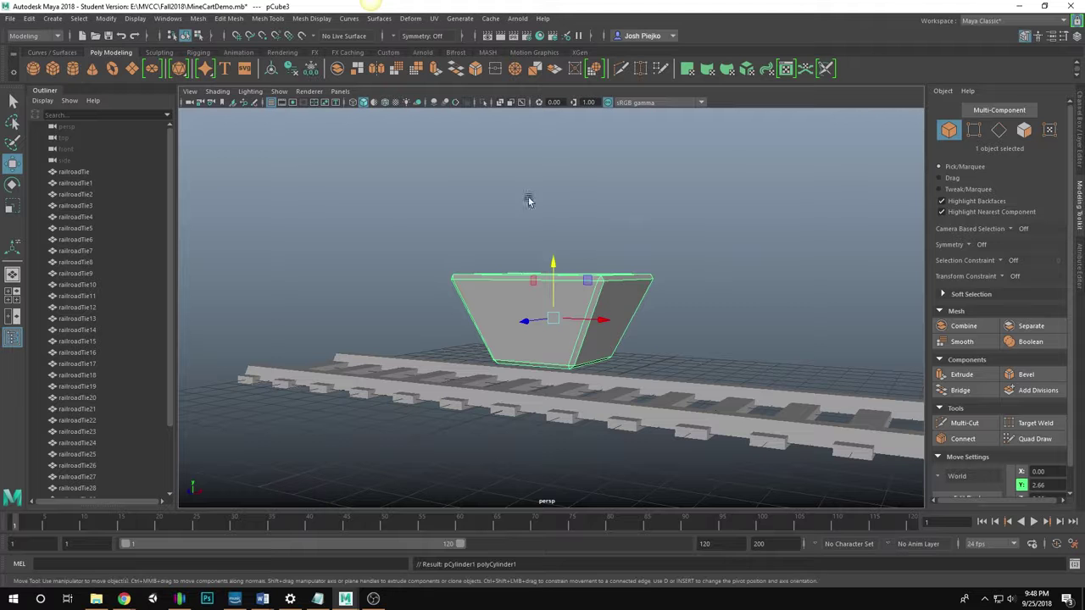
alt+drag(528, 195, 625, 460)
alt+middle_drag(422, 339, 390, 266)
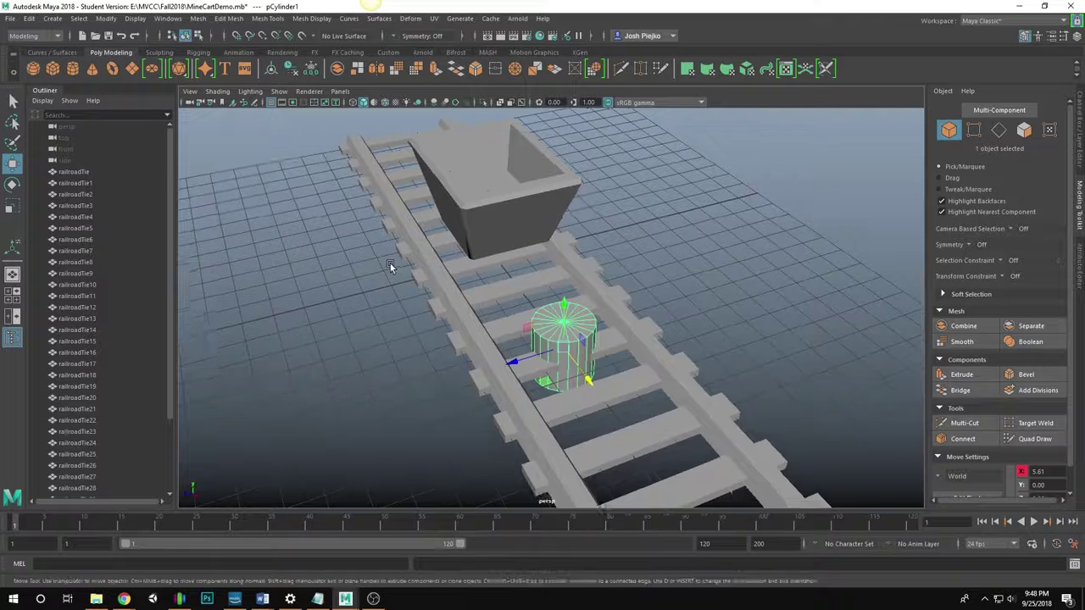
alt+right_drag(390, 266, 569, 360)
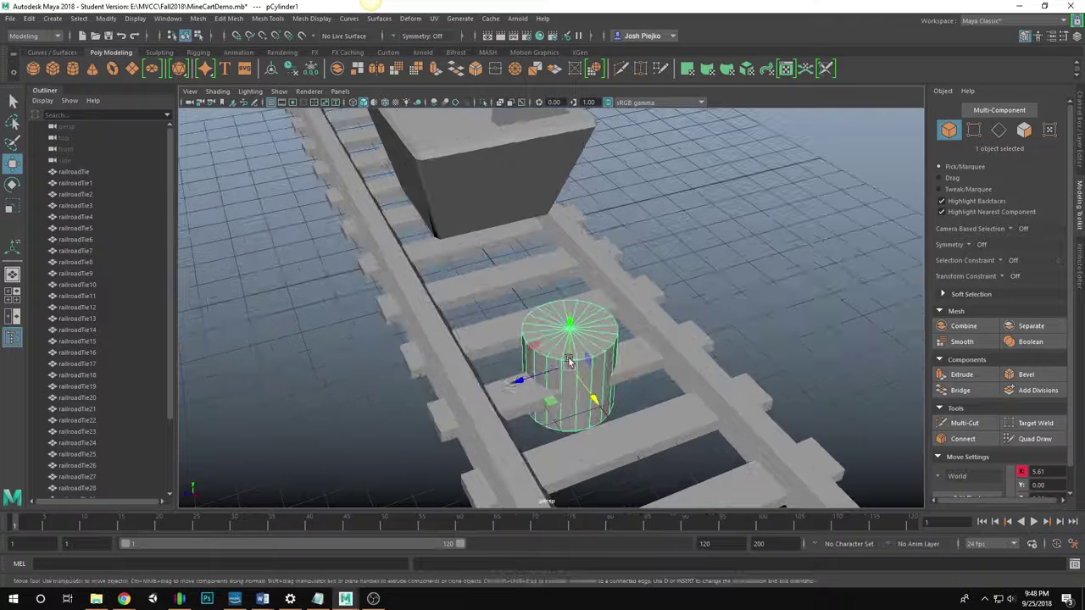
Set the cylinder's X rotation to 90 and move it outside the track to about 4.04 on Z
click(1081, 116)
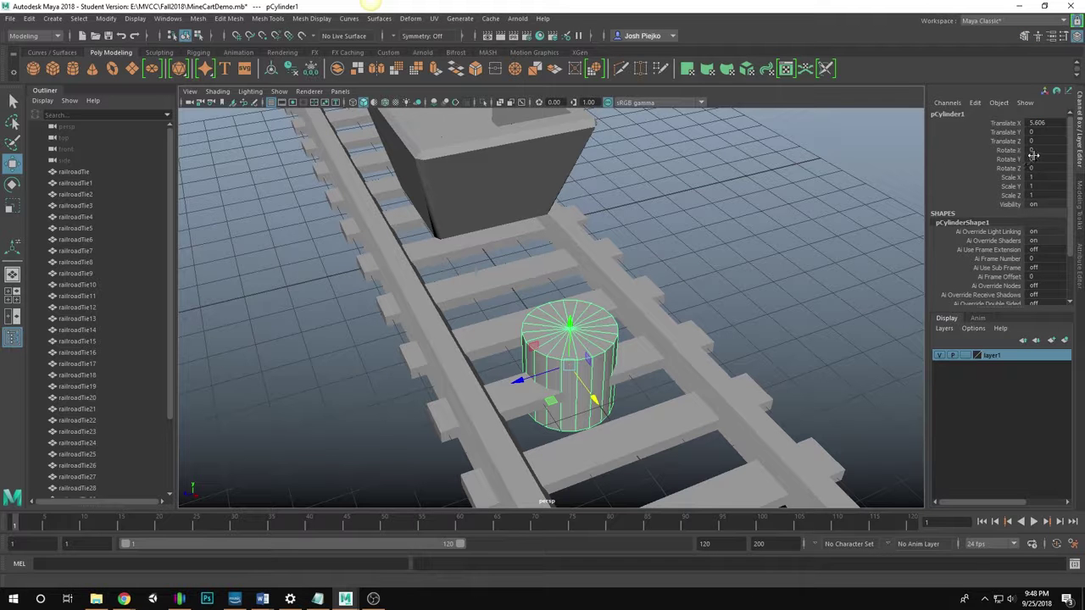
text(90)
key(Return)
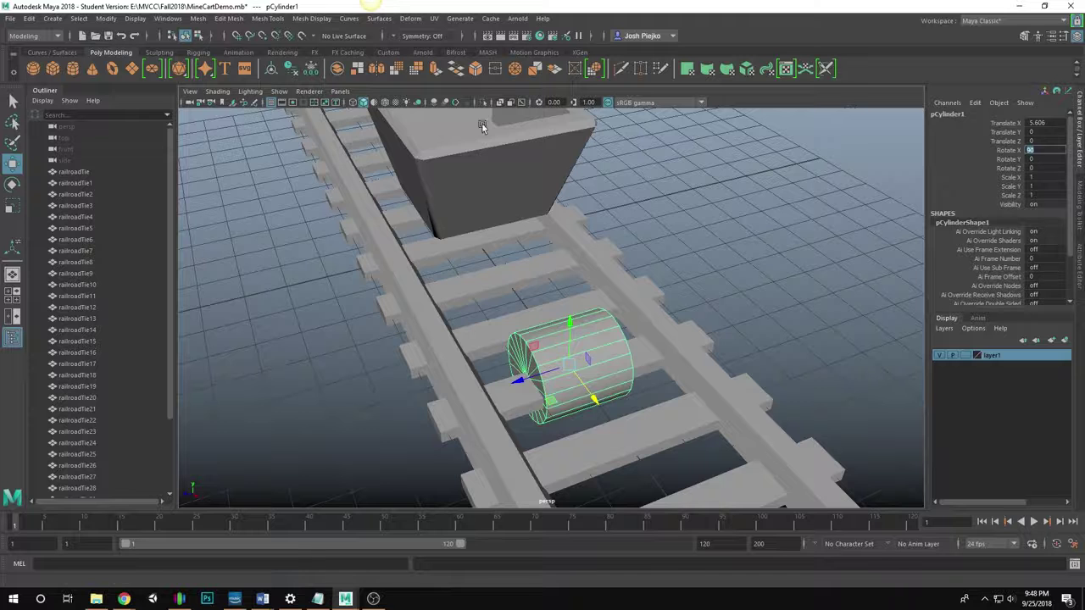
alt+drag(455, 300, 550, 227)
alt+middle_drag(589, 252, 581, 315)
drag(632, 361, 443, 318)
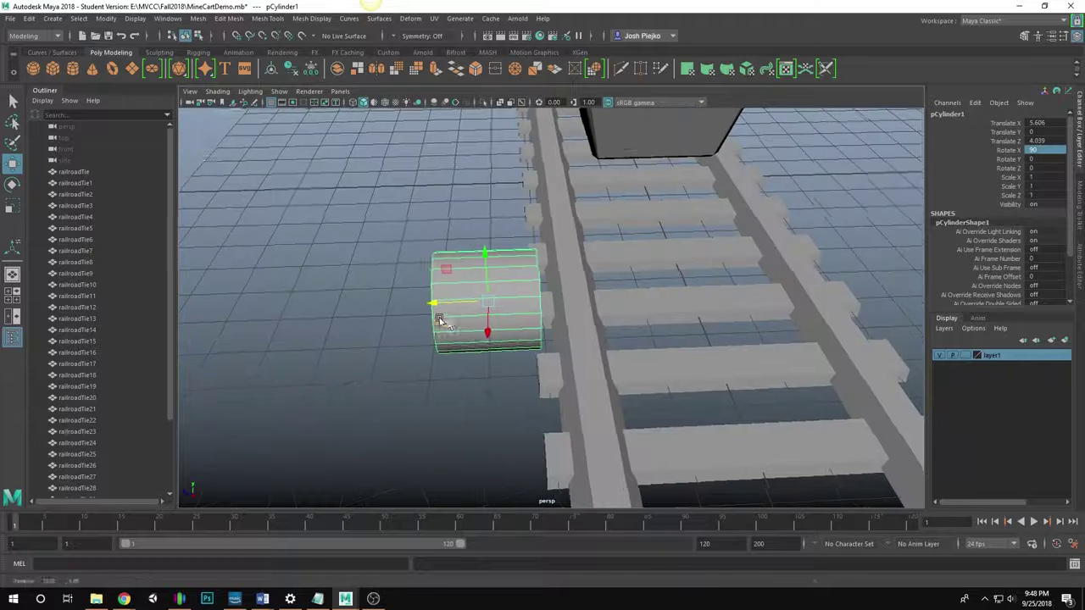
Delete the cylinder's side faces and the end cap nearest the track, keeping only the outer cap
right_drag(510, 259, 514, 287)
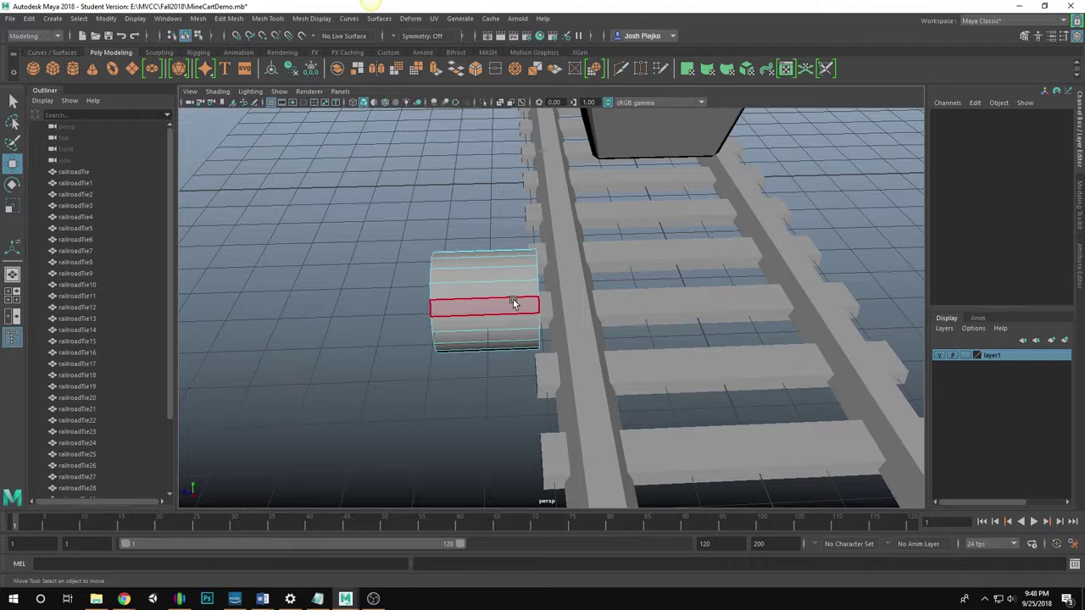
mouse_move(509, 276)
right_down()
mouse_move(503, 303)
mouse_move(497, 292)
right_up()
drag(477, 222, 782, 508)
key(Delete)
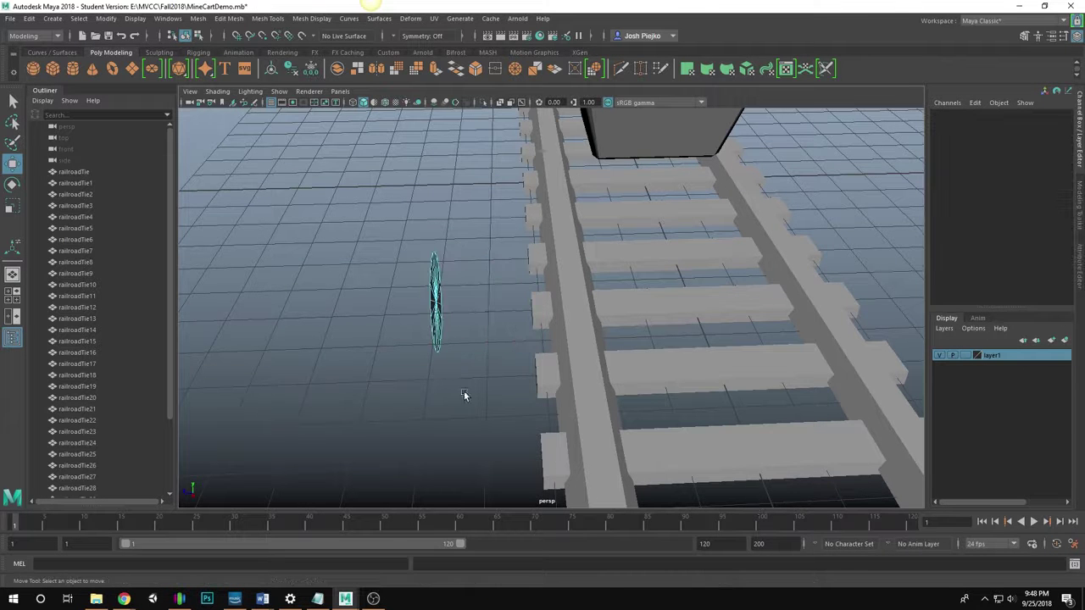
Extrude the disc's outer border edges outward in its plane to form a flat rim ring around the original circle
alt+drag(456, 373, 562, 333)
key(F10)
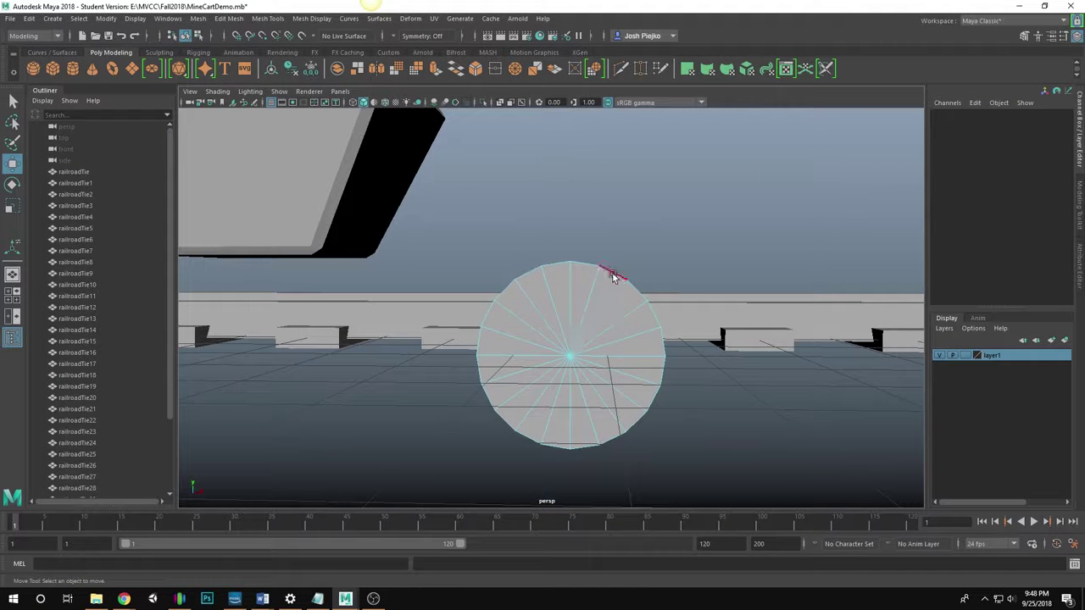
right_click(602, 288)
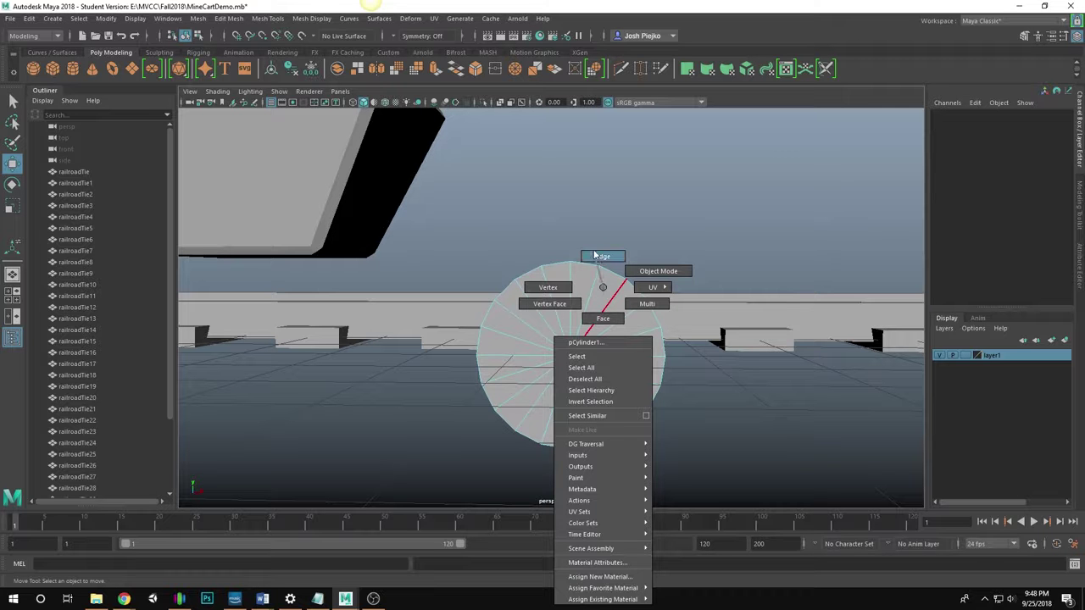
click(595, 256)
click(610, 270)
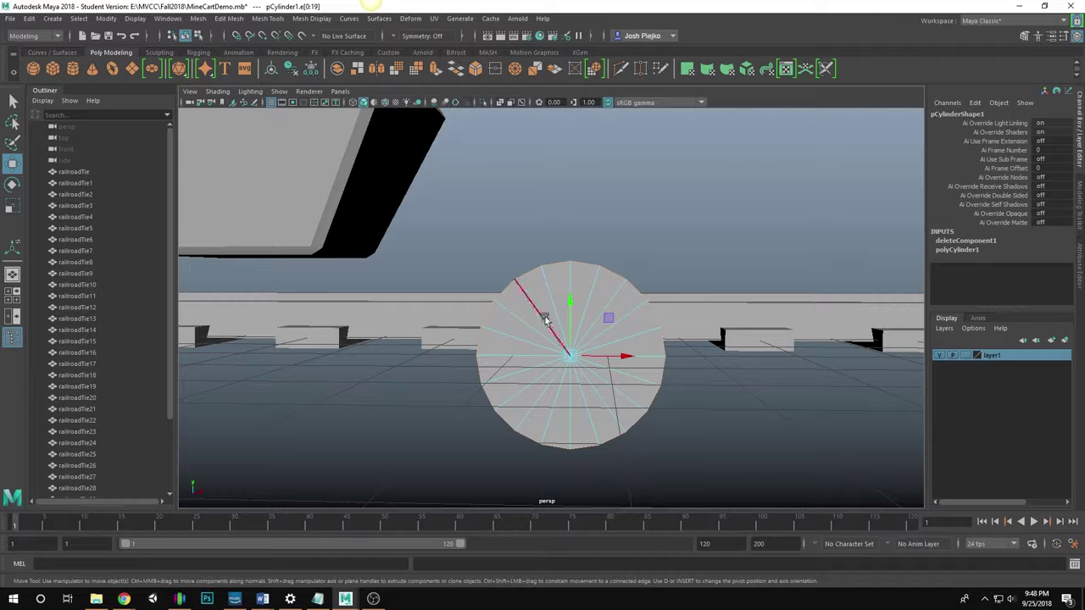
click(1024, 38)
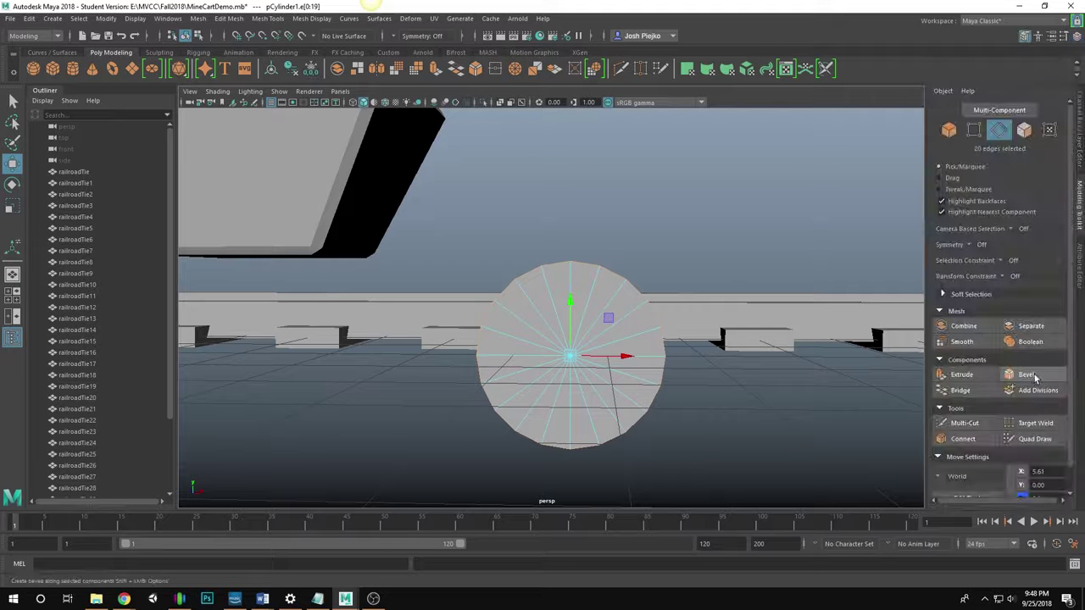
click(975, 378)
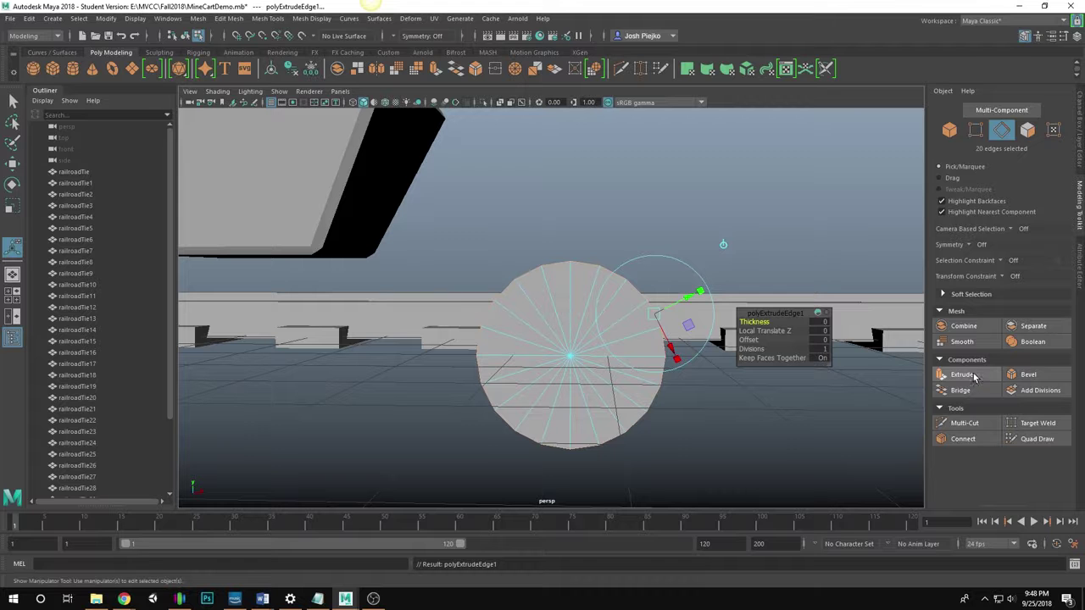
drag(686, 295, 644, 334)
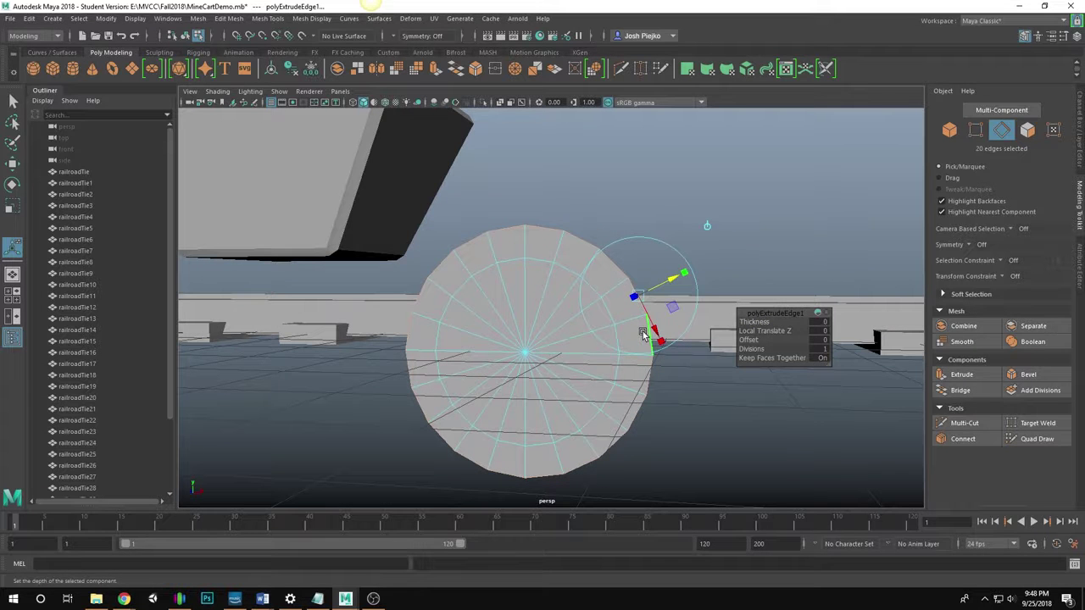
key(q)
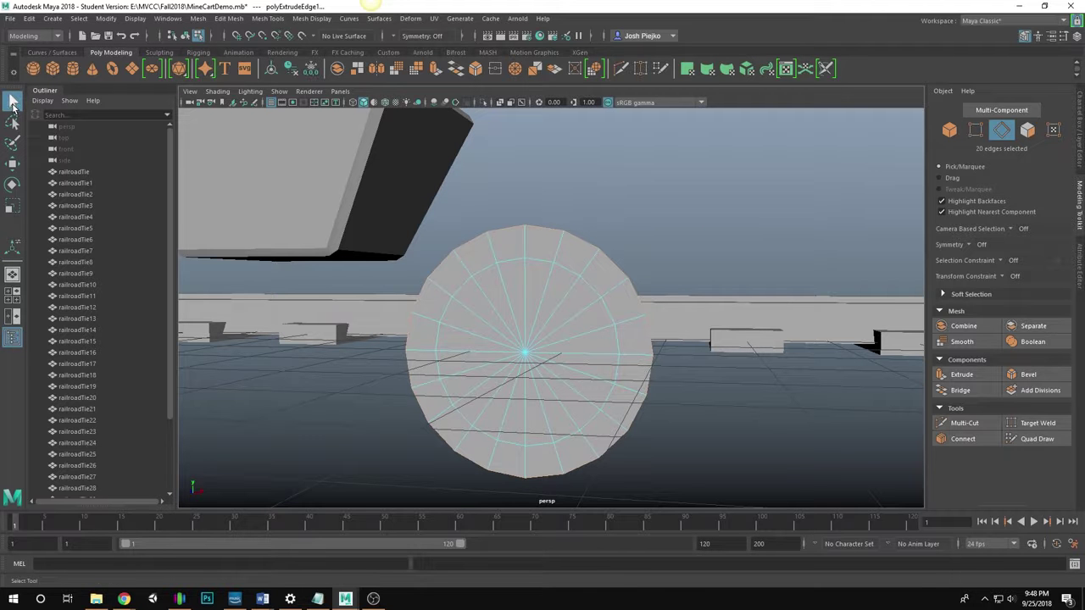
Delete every other wedge face inside the rim ring, leaving ten spokes meeting at the hub
right_click(548, 260)
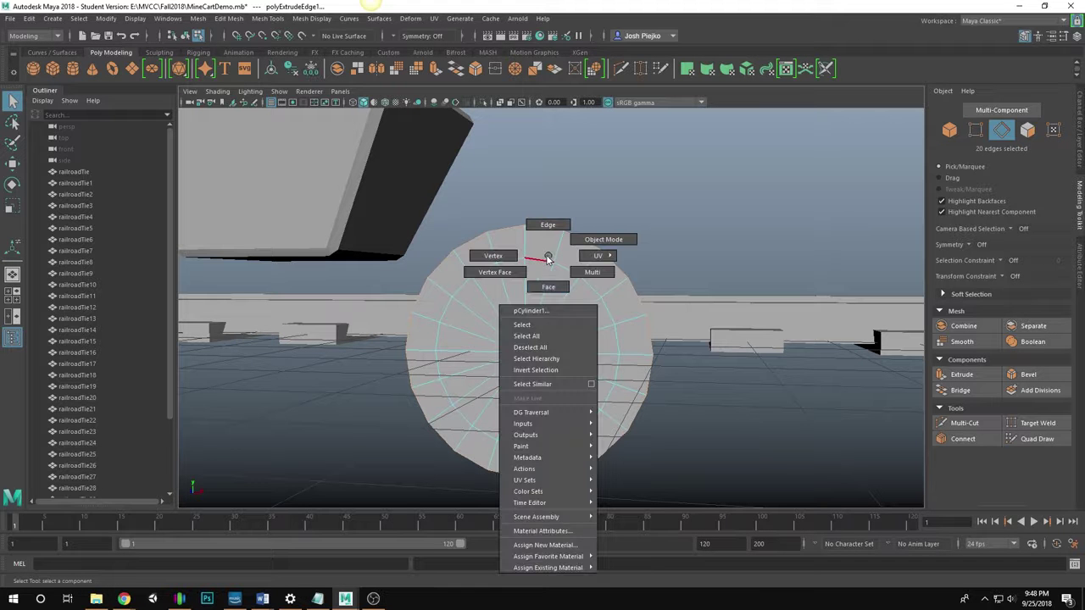
click(549, 279)
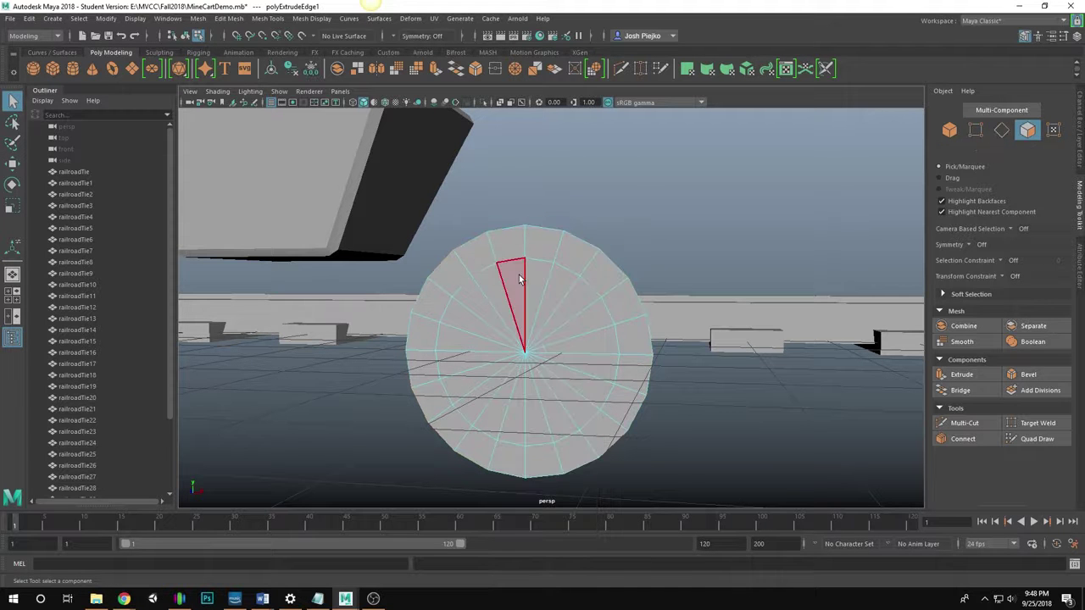
click(519, 279)
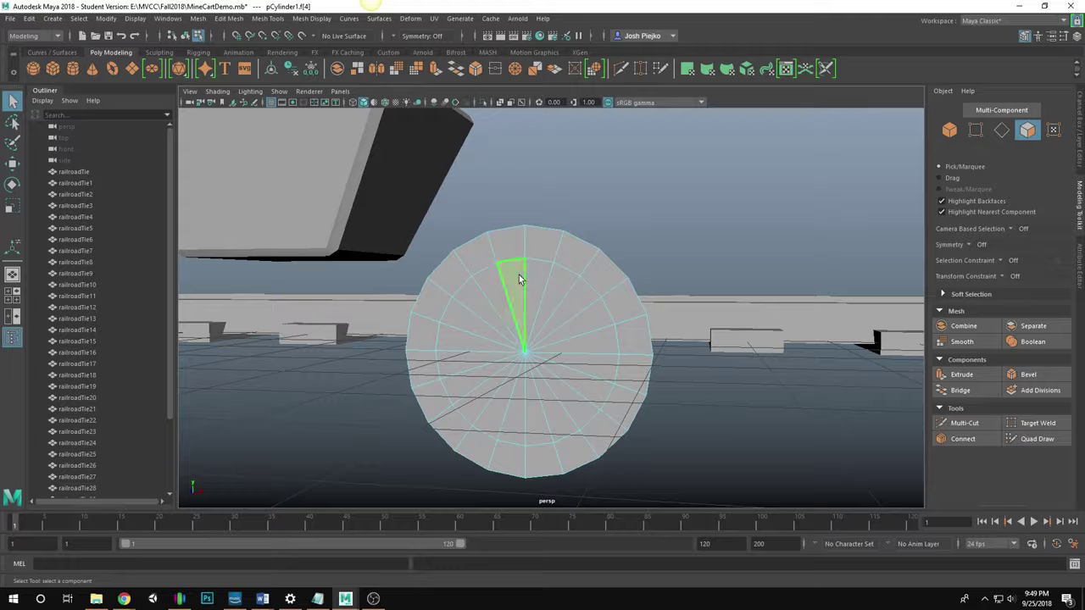
shift+click(559, 294)
shift+click(605, 318)
shift+click(600, 372)
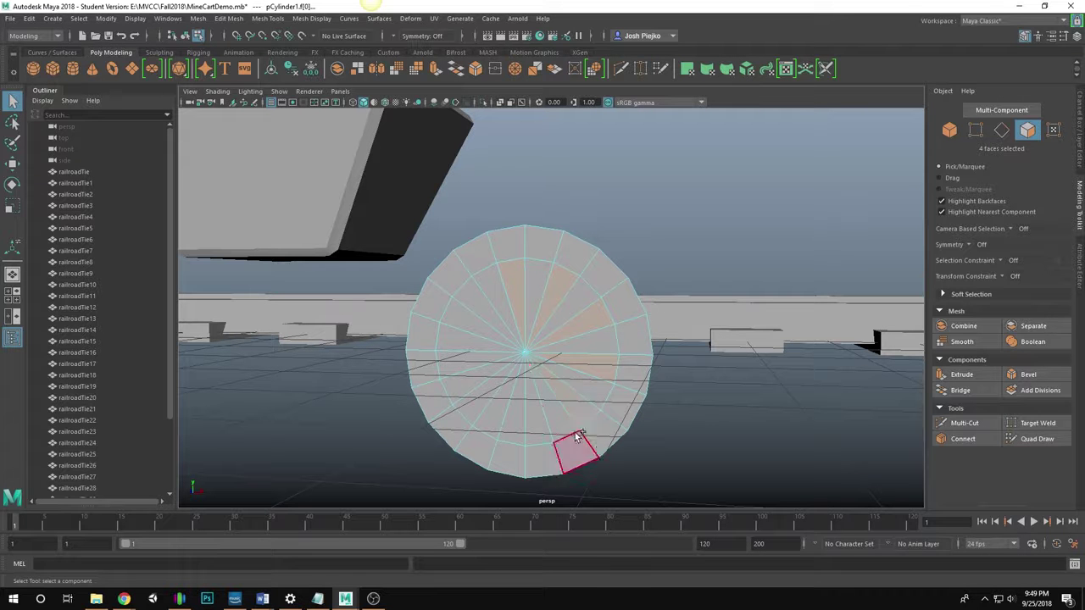
shift+click(586, 399)
shift+click(531, 419)
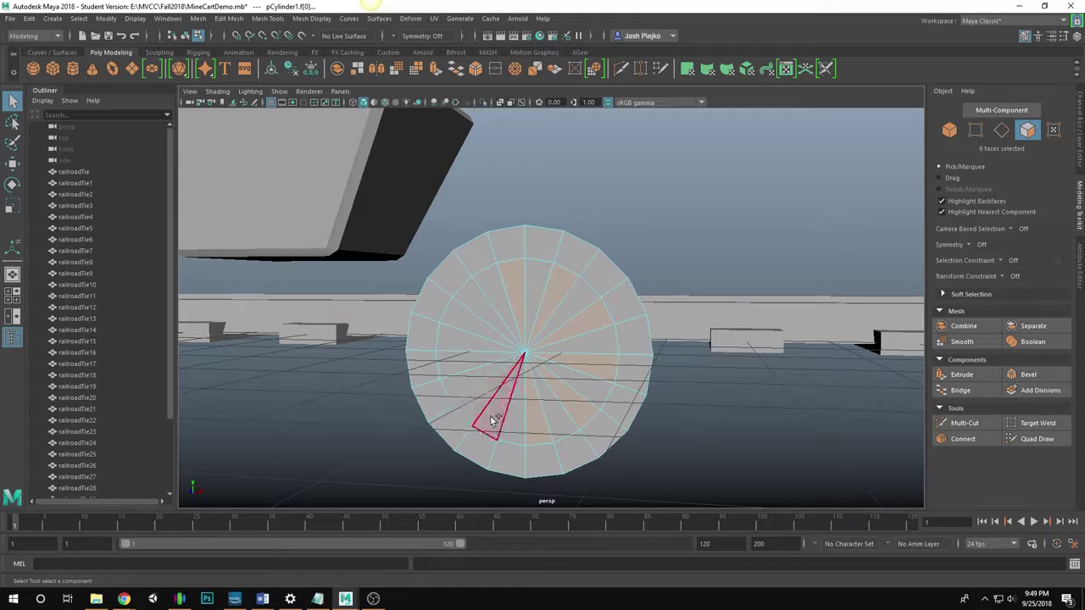
shift+click(492, 421)
shift+click(475, 382)
shift+click(471, 344)
shift+double_click(477, 313)
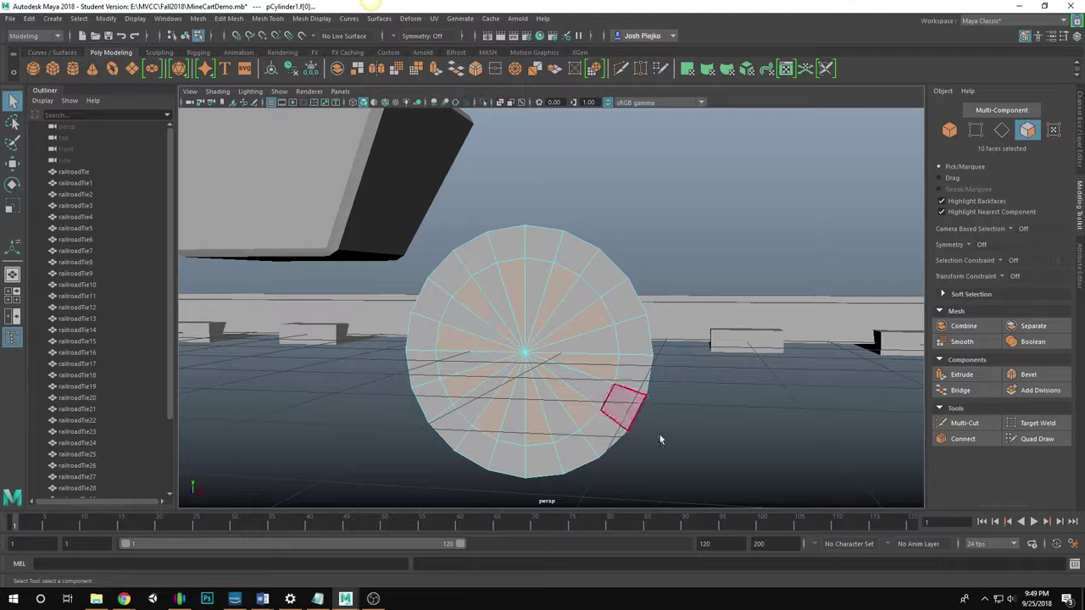
key(Delete)
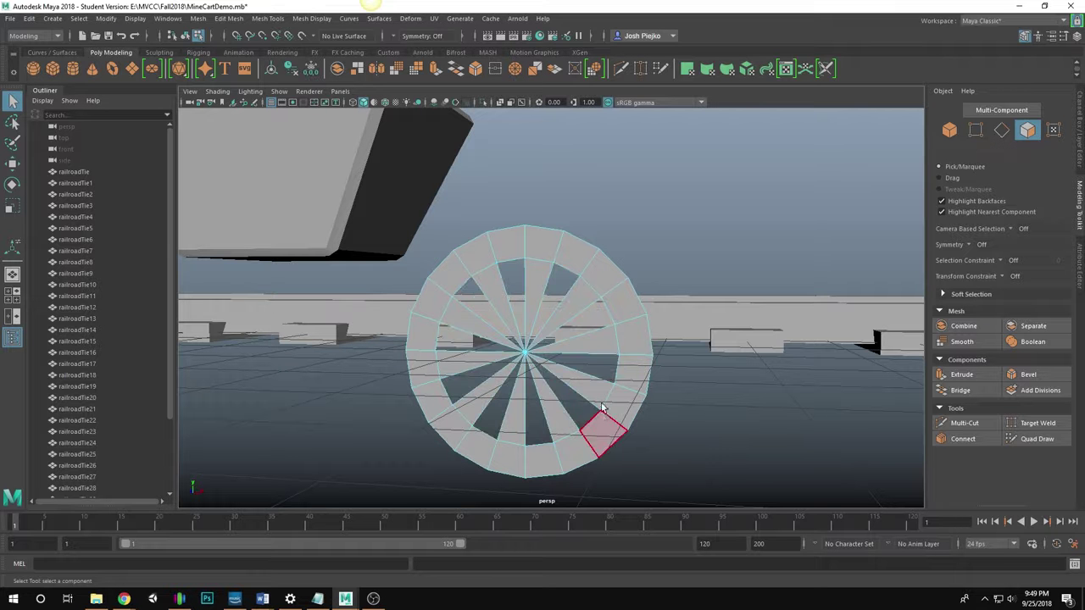
Extrude all the wheel's rim and spoke faces toward the track to give the flat wheel thickness
alt+drag(449, 267, 545, 289)
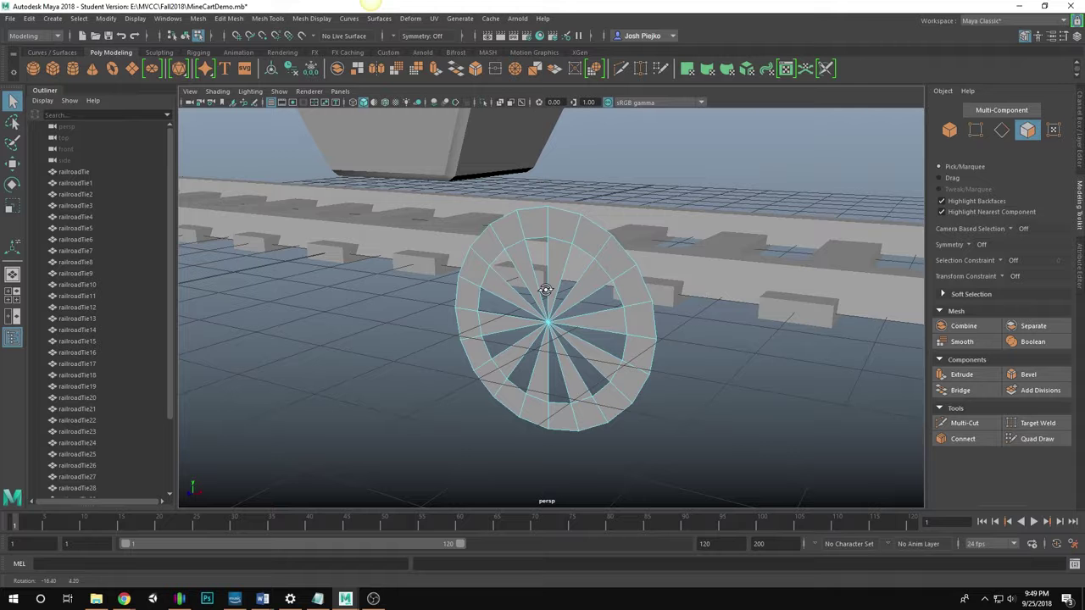
right_click(595, 241)
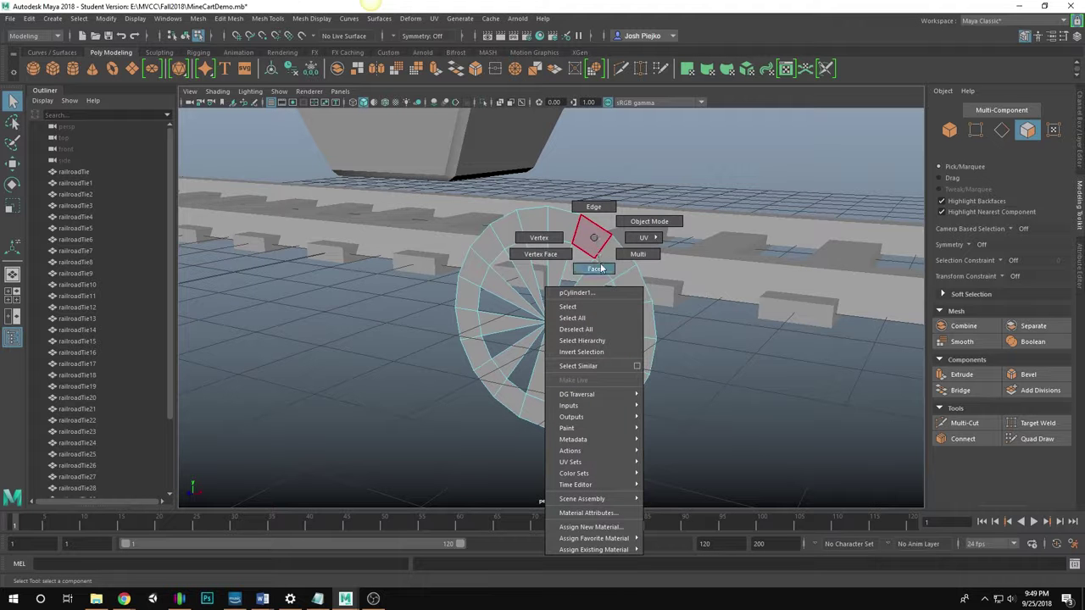
click(600, 269)
alt+drag(600, 268, 596, 353)
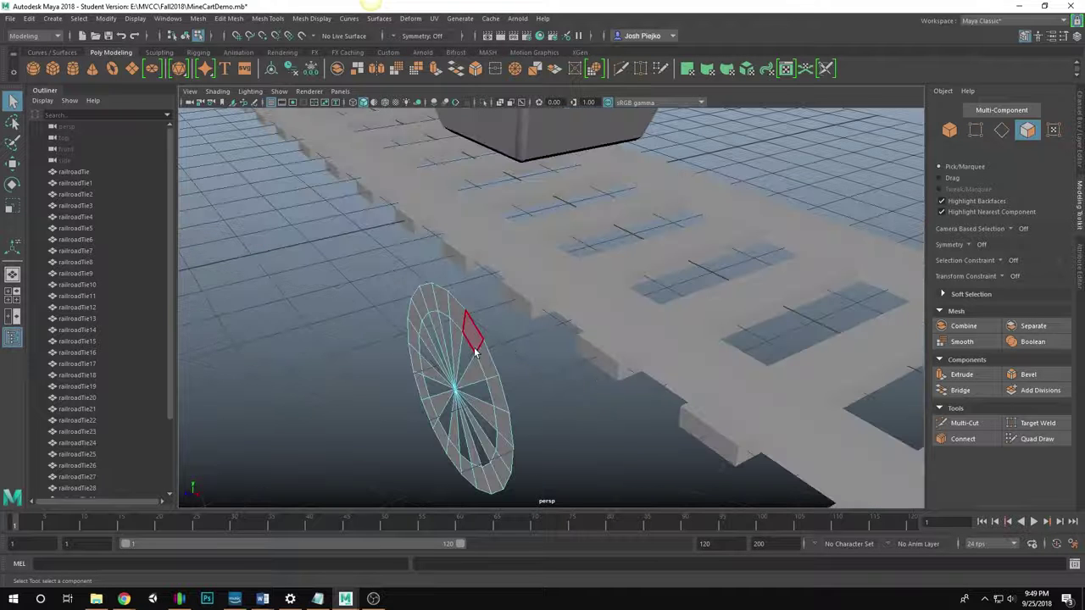
right_drag(474, 351, 470, 310)
alt+middle_drag(460, 324, 483, 286)
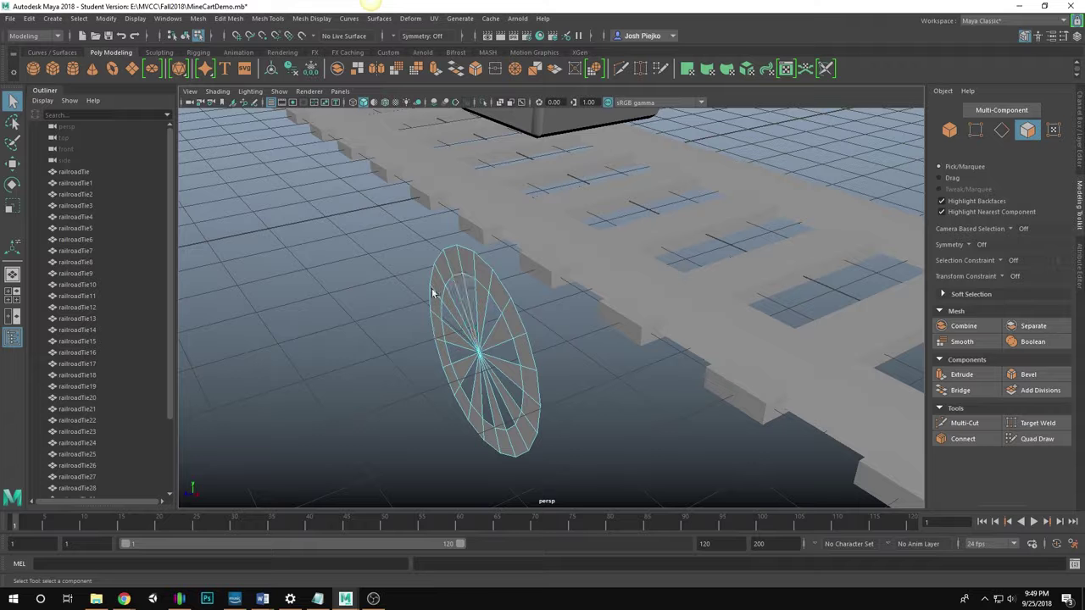
drag(307, 172, 609, 537)
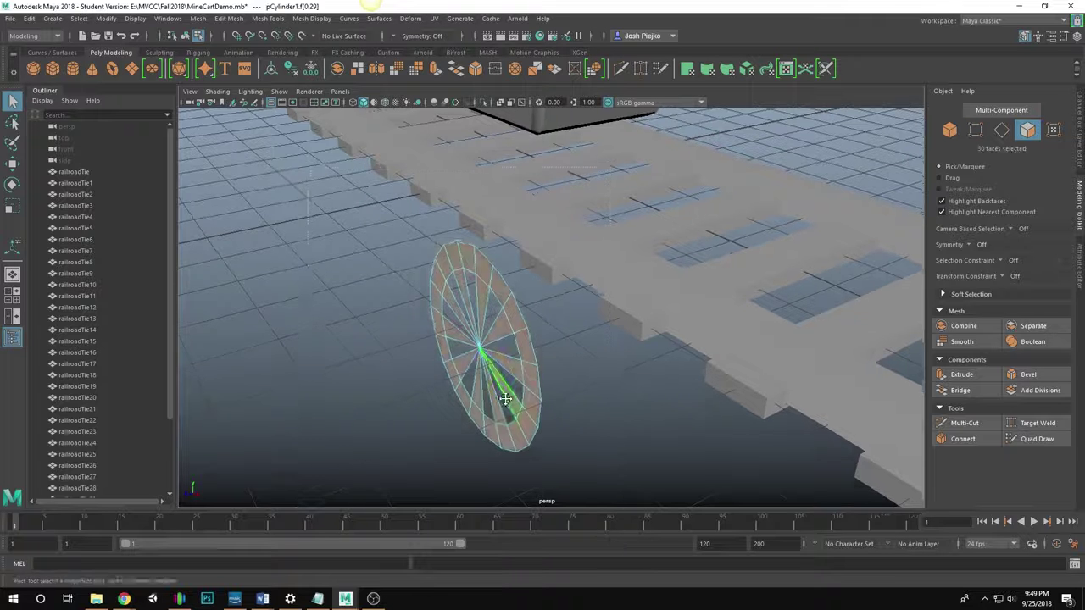
alt+middle_drag(509, 399, 512, 341)
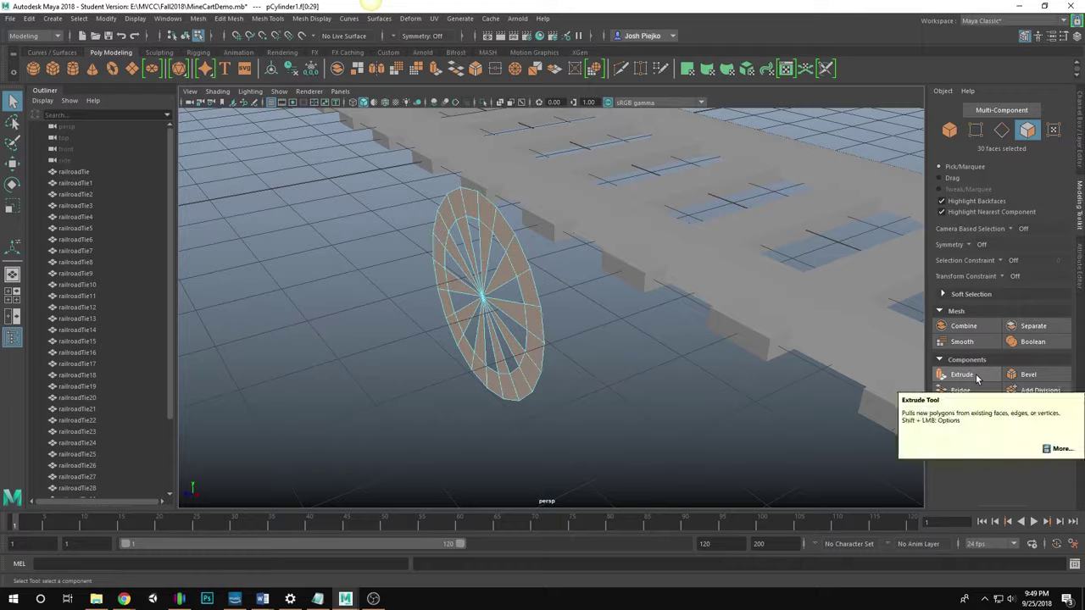
click(977, 379)
alt+drag(594, 359, 664, 389)
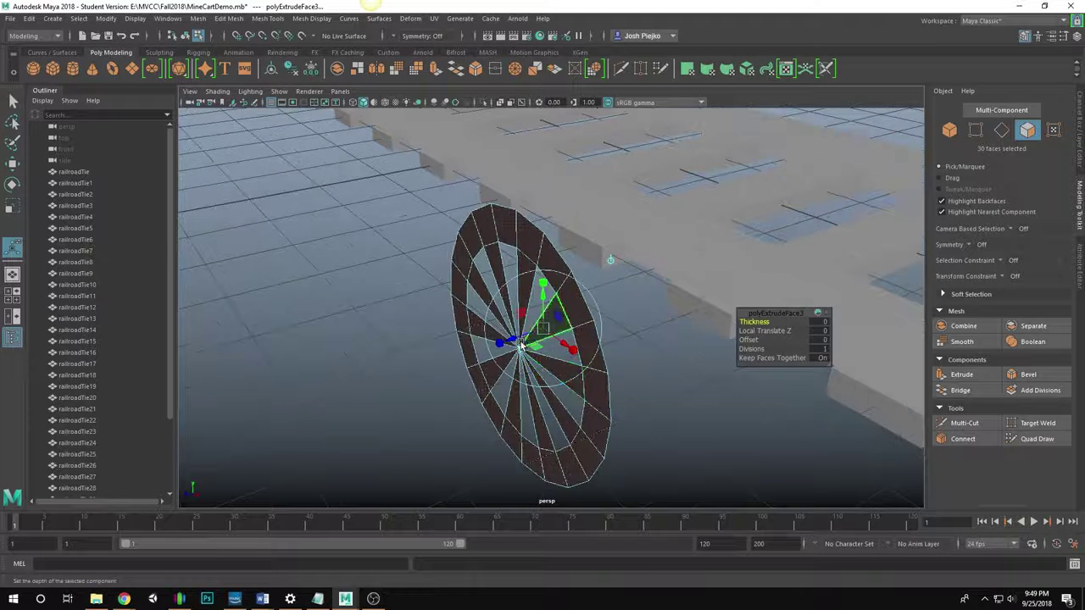
drag(516, 342, 564, 329)
alt+drag(613, 354, 755, 334)
alt+middle_drag(755, 334, 595, 370)
alt+drag(595, 370, 398, 376)
key(w)
Return the wheel to object mode and reverse its normals
alt+drag(465, 345, 498, 223)
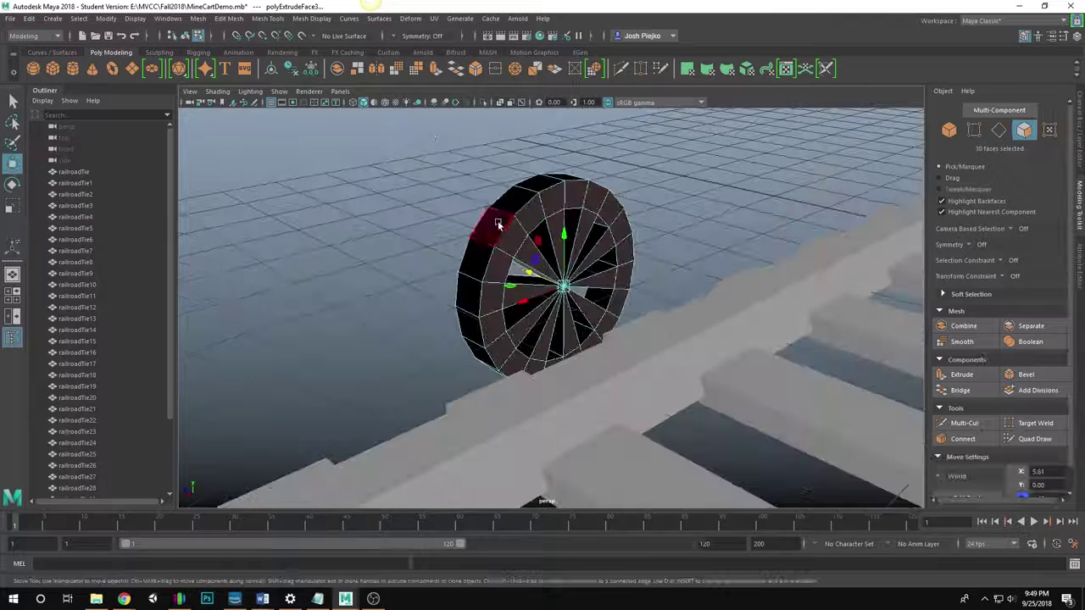
right_click(580, 193)
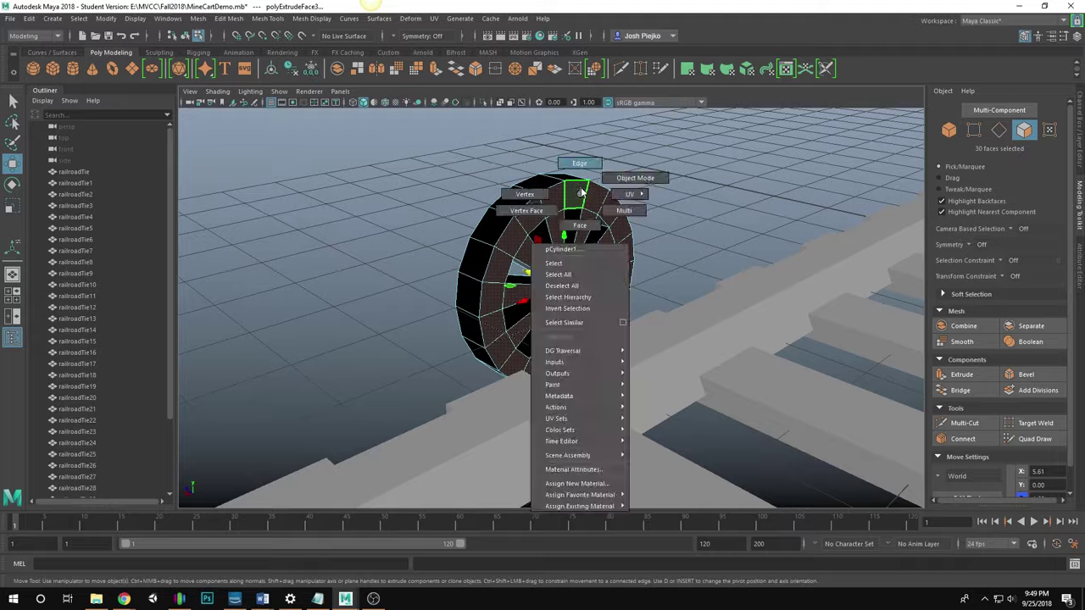
click(631, 178)
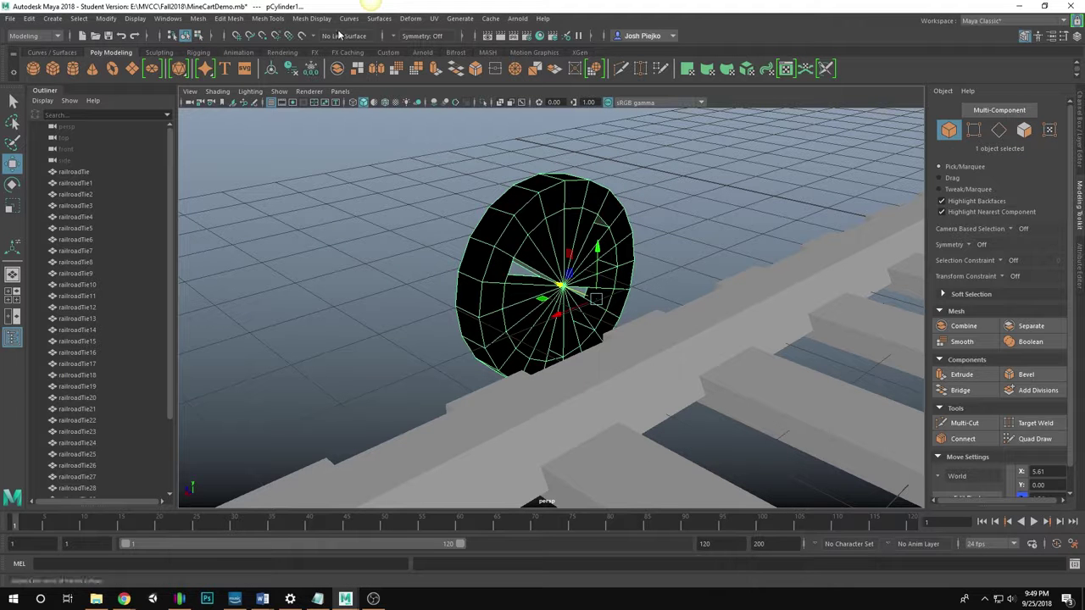
click(301, 19)
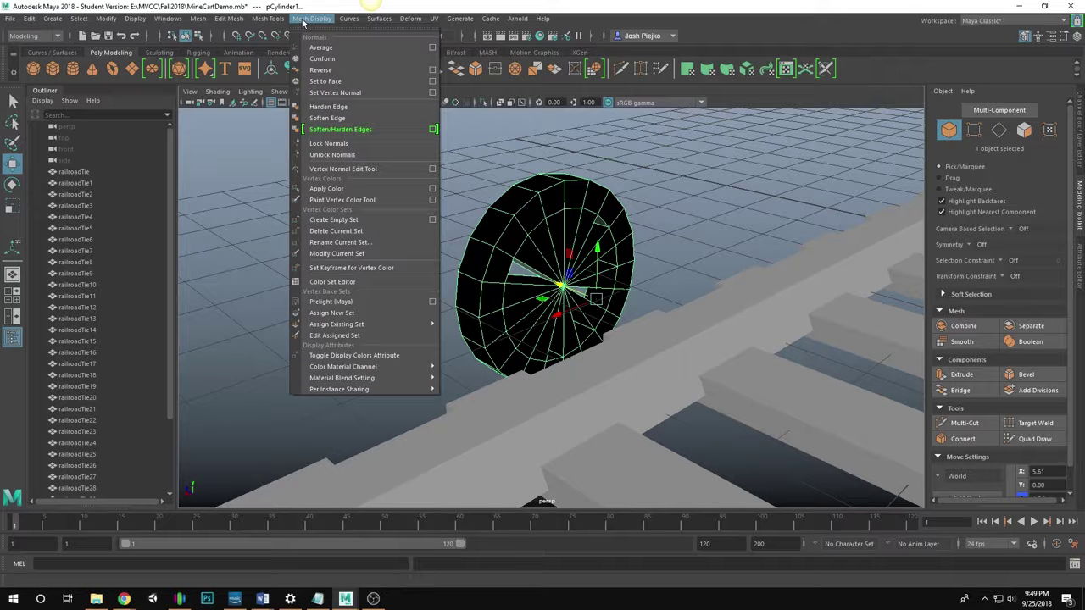
click(320, 70)
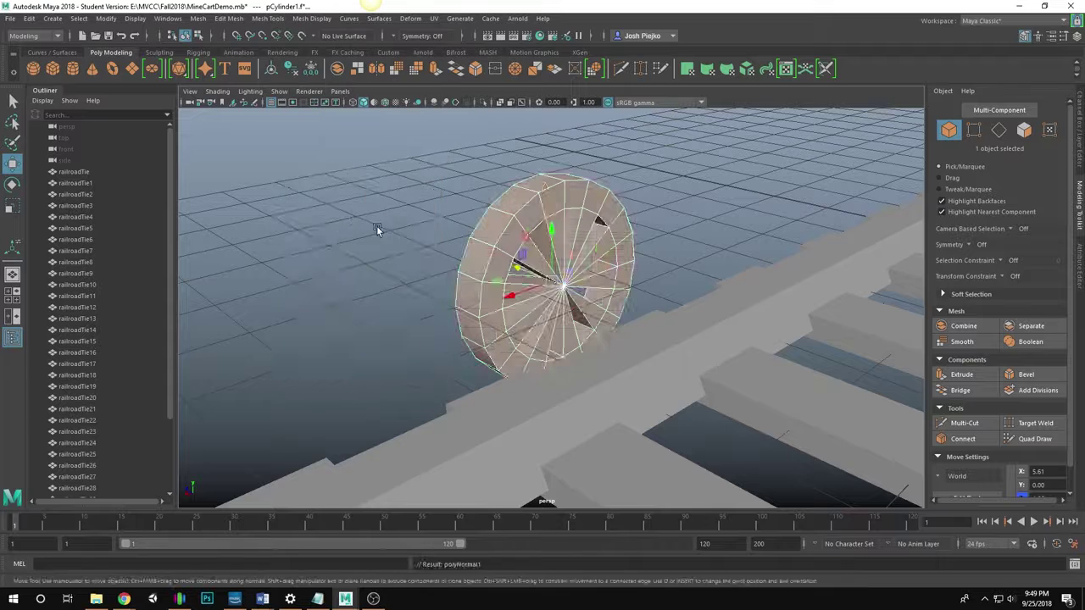
alt+drag(377, 226, 559, 224)
click(692, 400)
alt+middle_drag(501, 332, 548, 316)
alt+drag(549, 317, 627, 307)
Extrude the rim's face rings on both sides of the wheel slightly outward so the rim stands out from the spokes
click(652, 253)
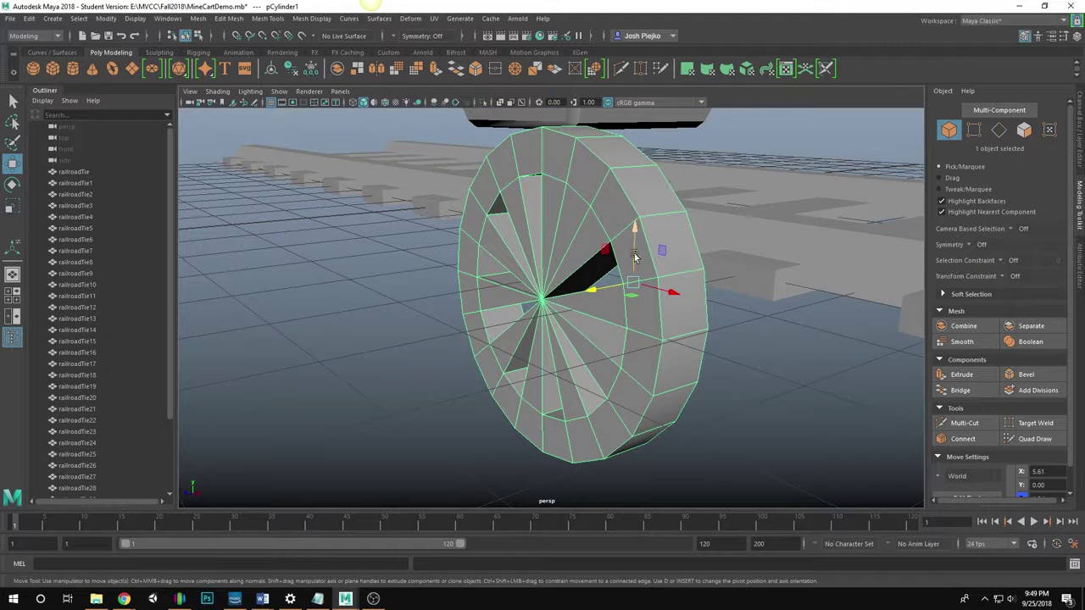
right_drag(617, 181, 612, 208)
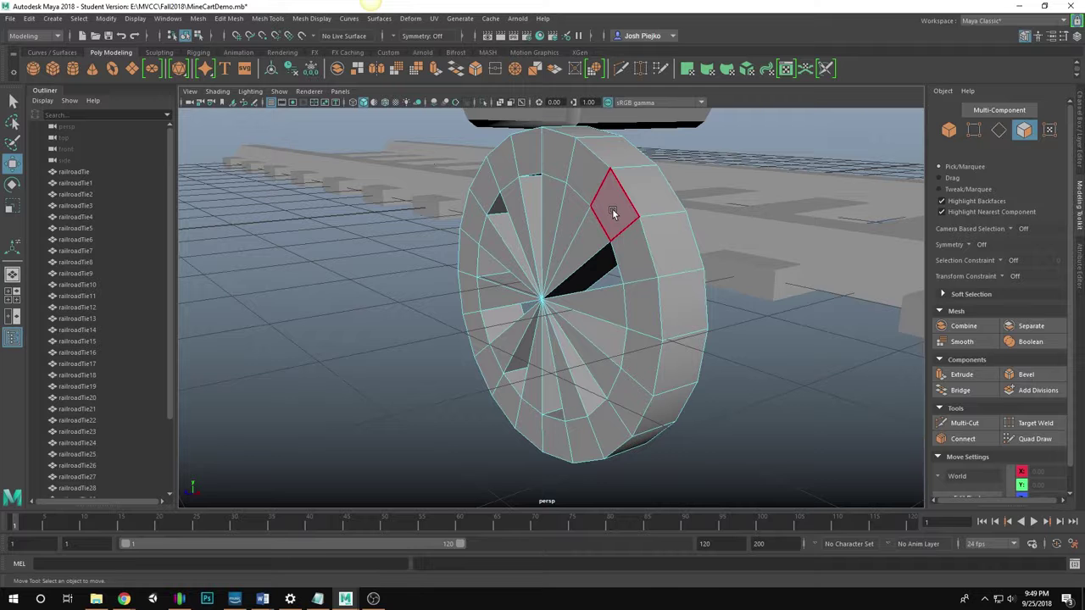
click(611, 208)
alt+drag(562, 167, 593, 158)
shift+click(618, 175)
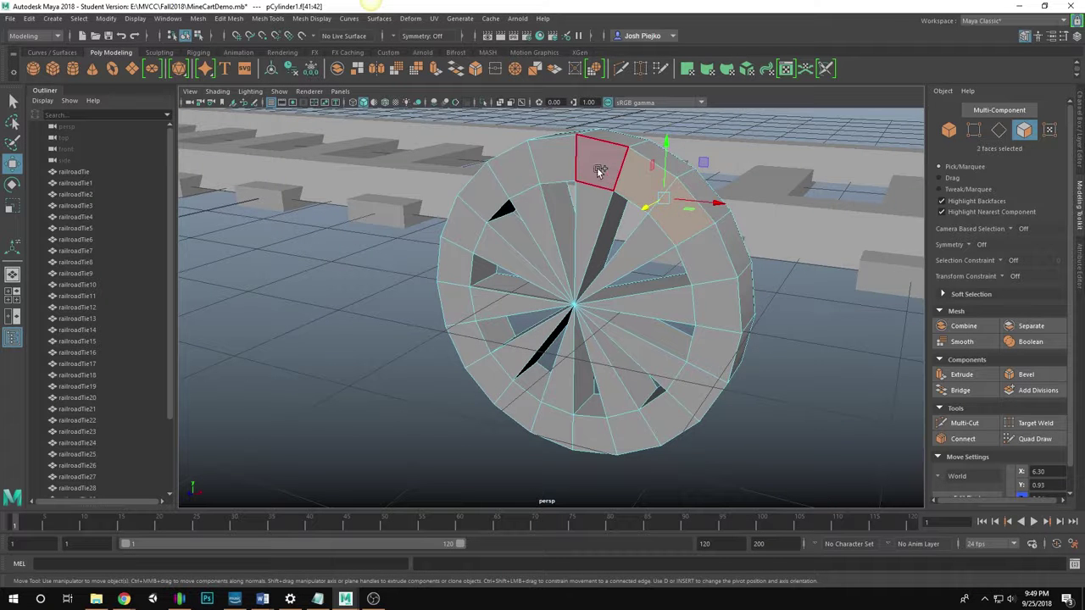
shift+double_click(599, 171)
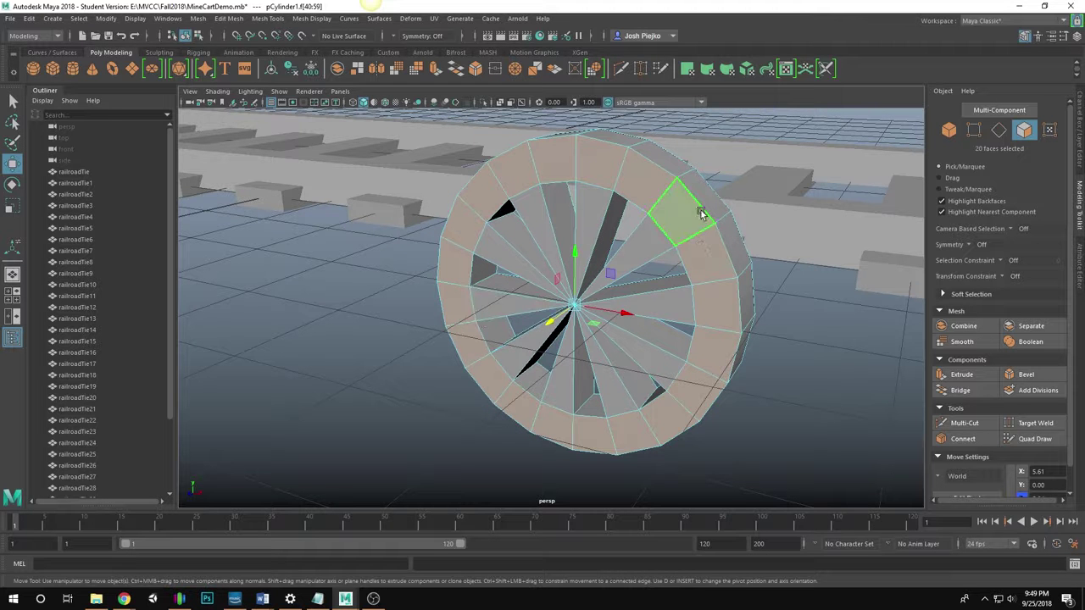
alt+drag(703, 218, 699, 243)
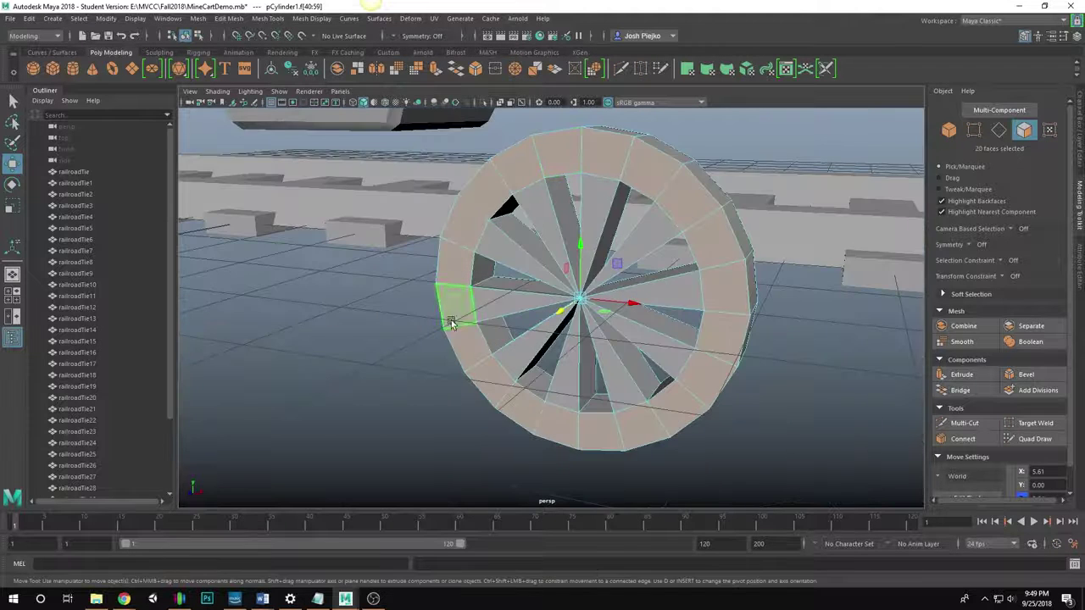
alt+drag(790, 242, 581, 234)
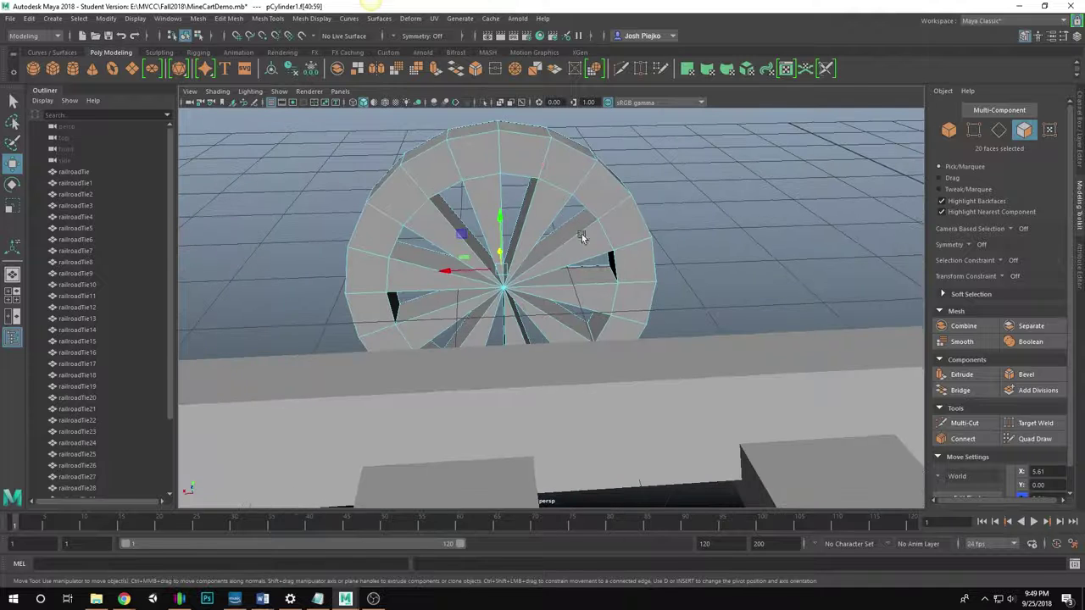
shift+click(478, 151)
shift+click(515, 158)
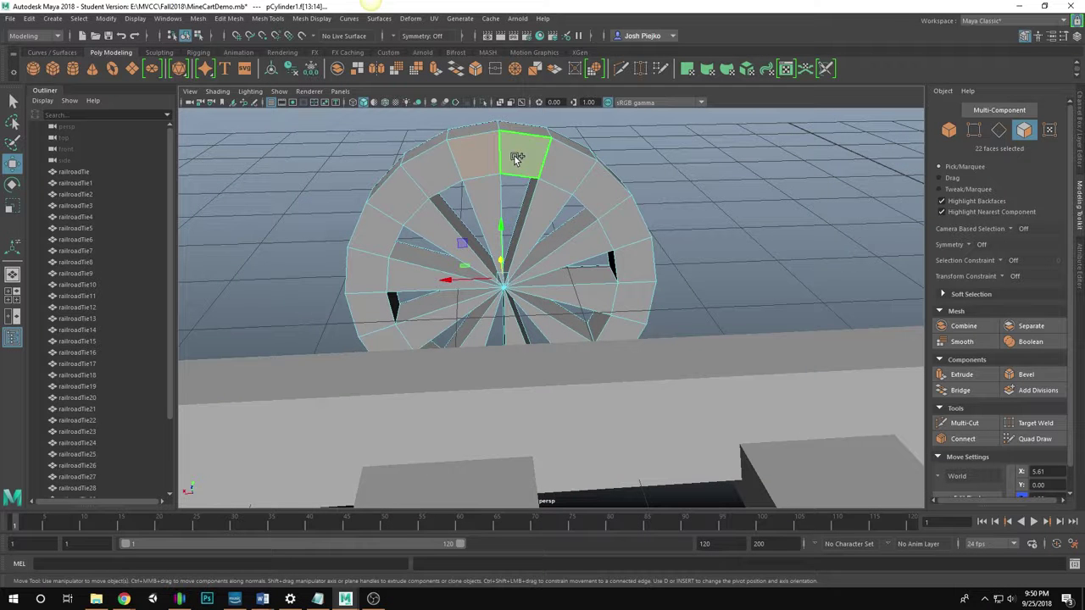
shift+double_click(567, 167)
alt+drag(617, 332, 543, 313)
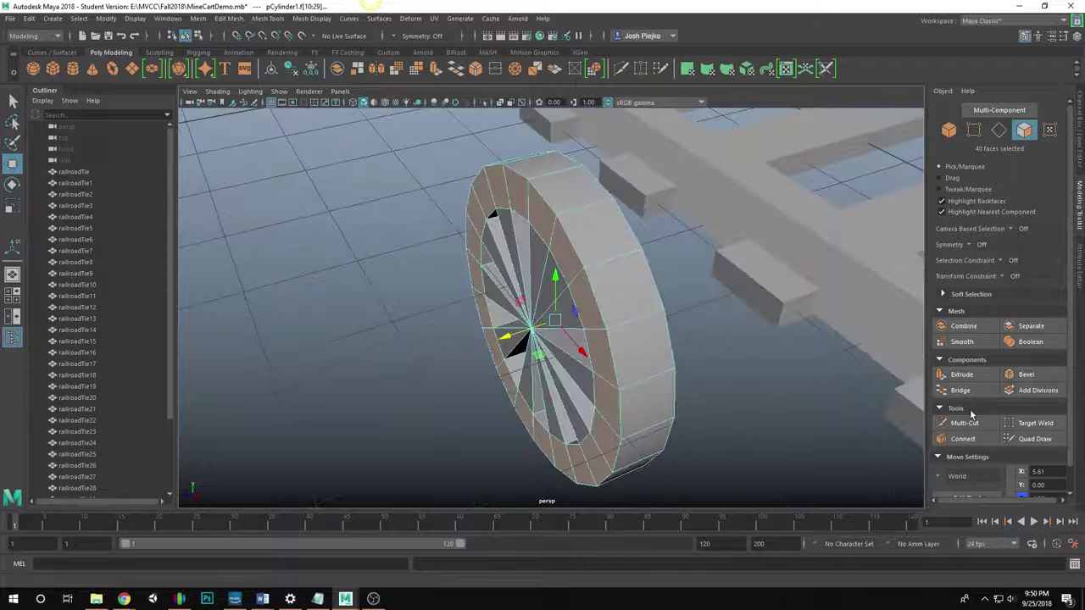
click(961, 374)
mouse_move(683, 341)
alt+mouse_down()
mouse_move(610, 354)
mouse_move(632, 356)
mouse_move(686, 294)
mouse_move(731, 316)
mouse_move(688, 327)
alt+mouse_up()
key(w)
key(F8)
click(843, 383)
alt+drag(843, 383, 672, 313)
click(672, 314)
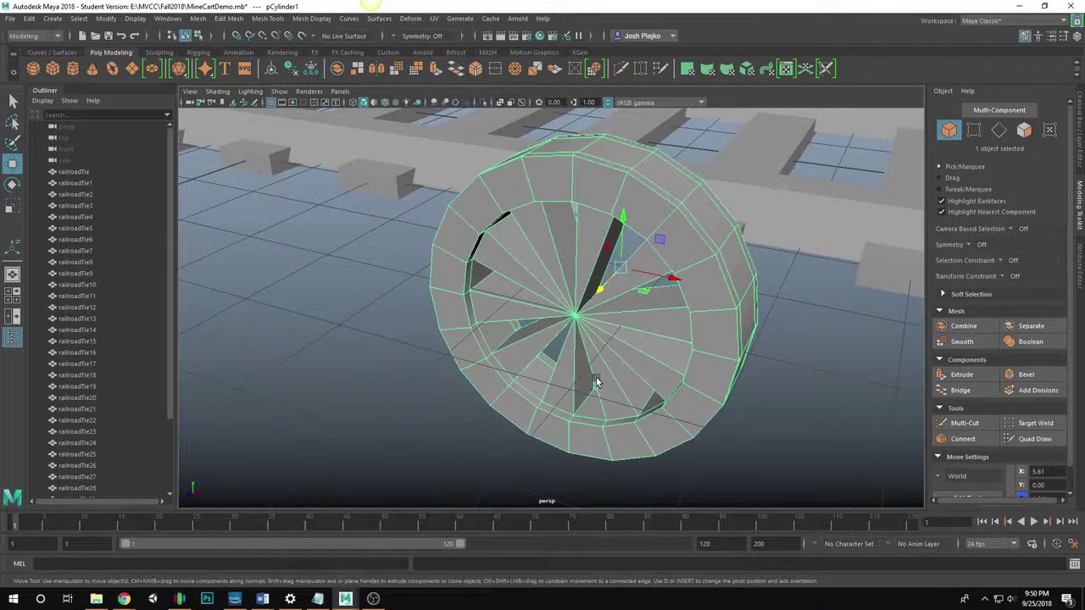
alt+drag(632, 371, 661, 336)
click(698, 421)
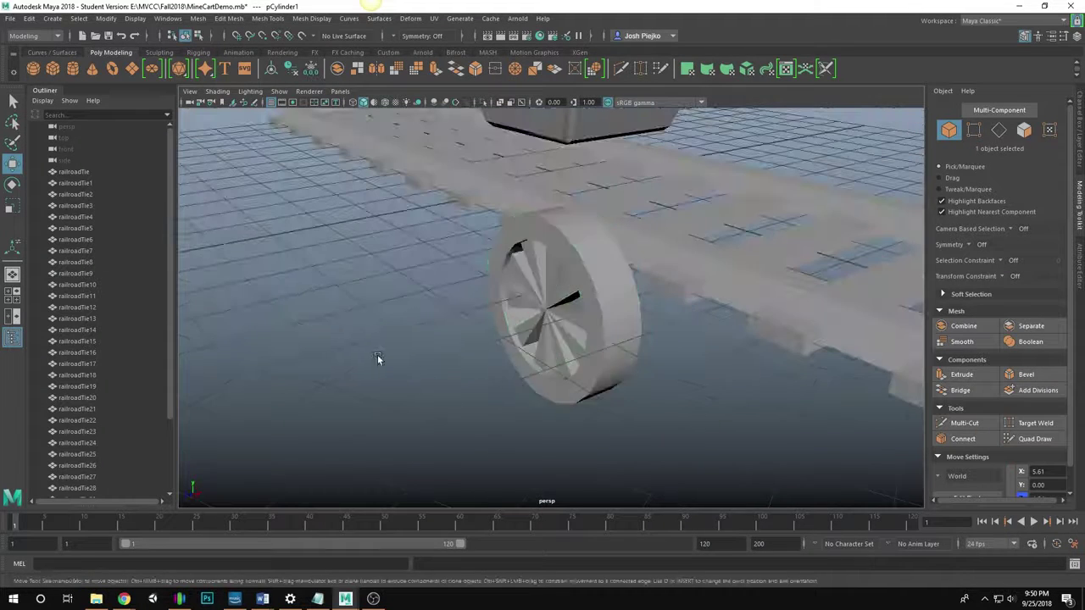
alt+drag(375, 359, 619, 348)
click(578, 372)
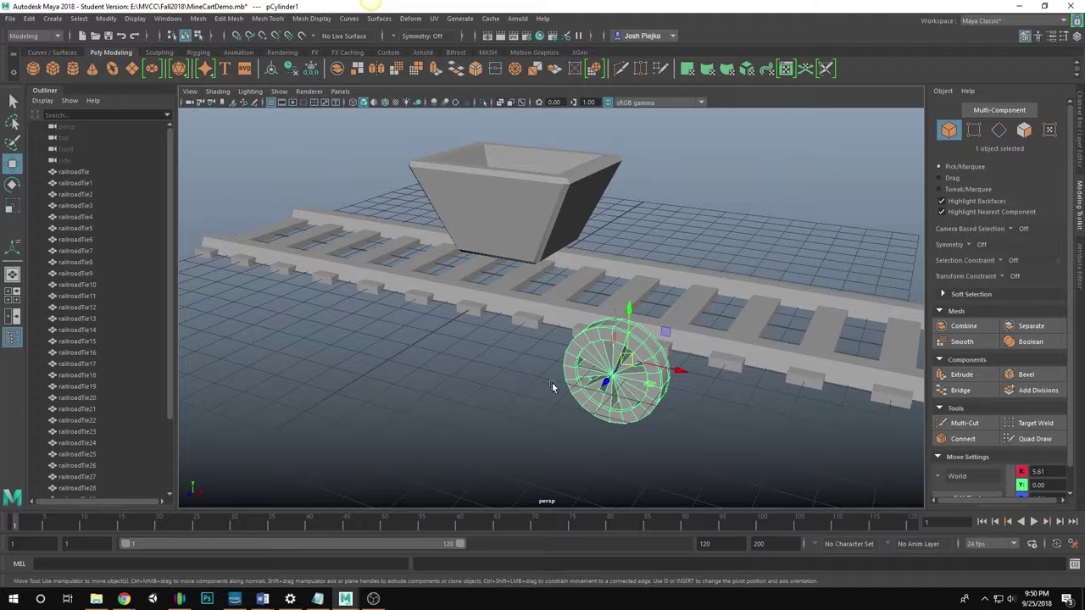
alt+drag(552, 382, 554, 381)
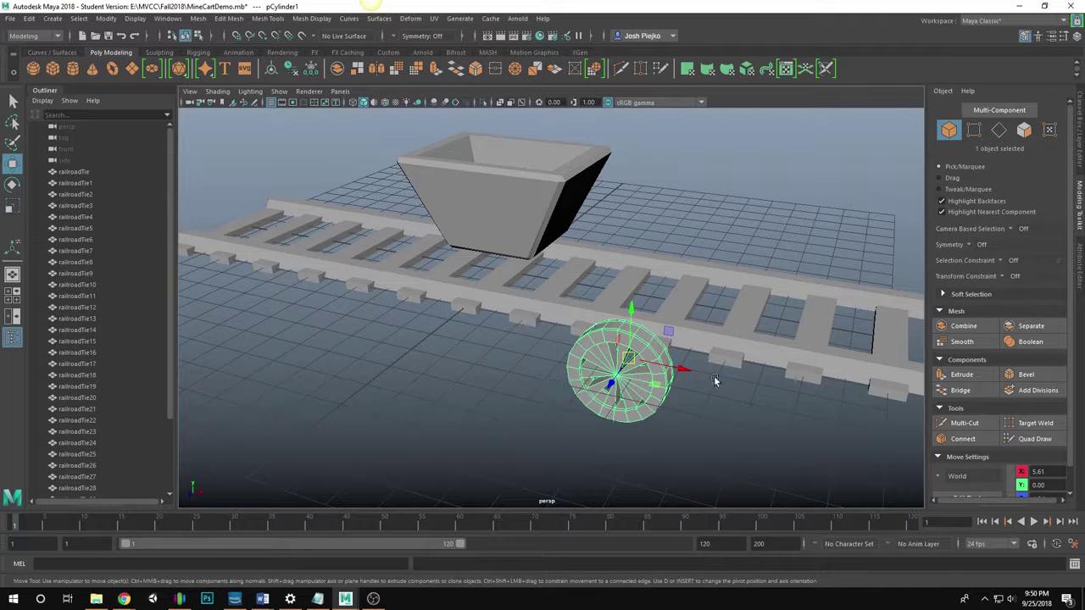
Rename the hollow cart body as cart
click(500, 167)
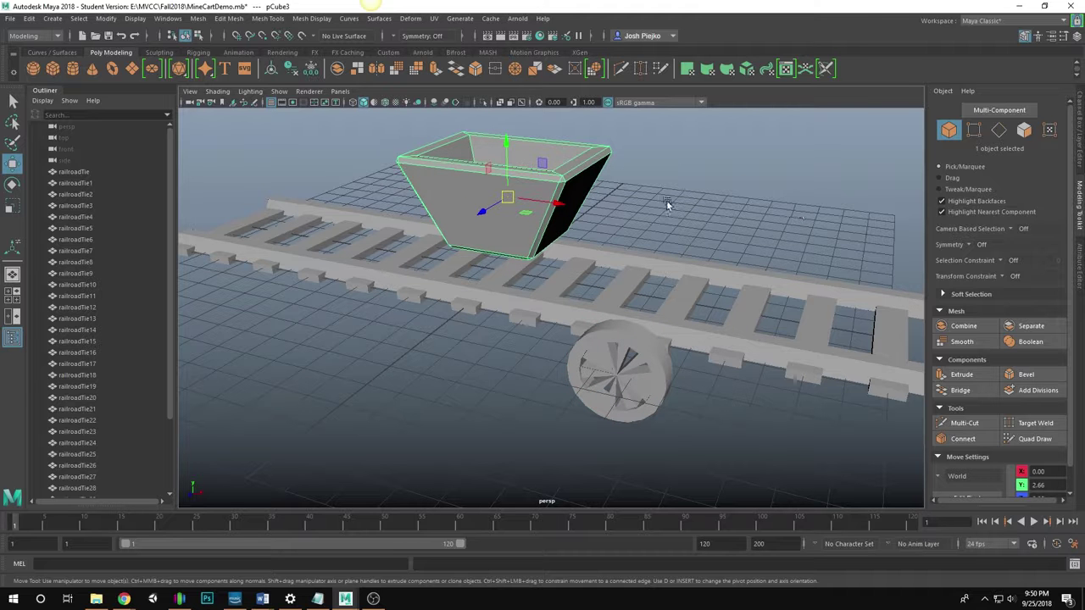
click(1079, 105)
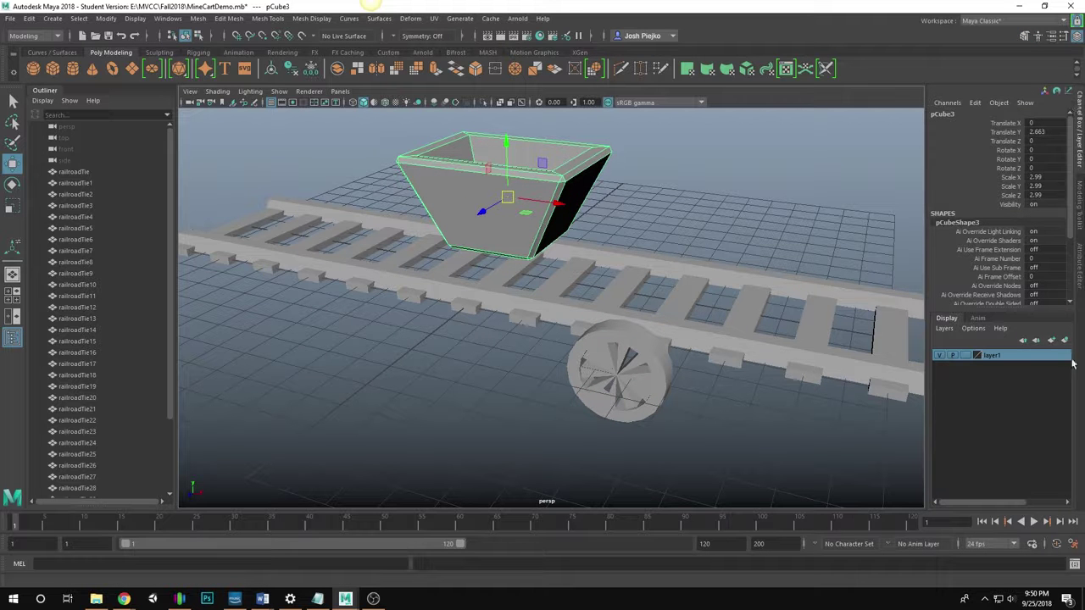
double_click(961, 116)
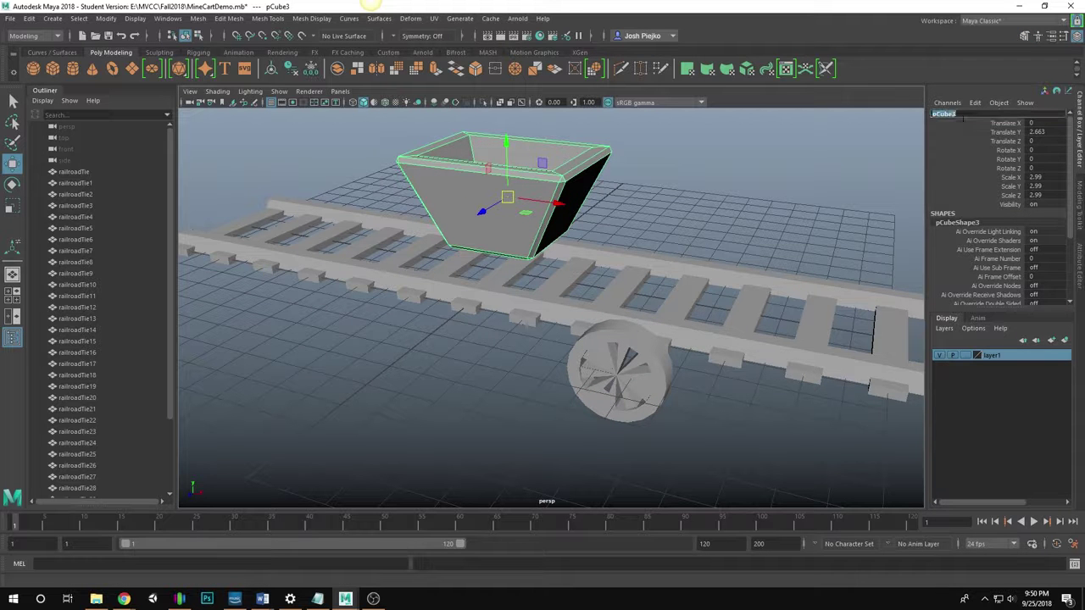
text(cart)
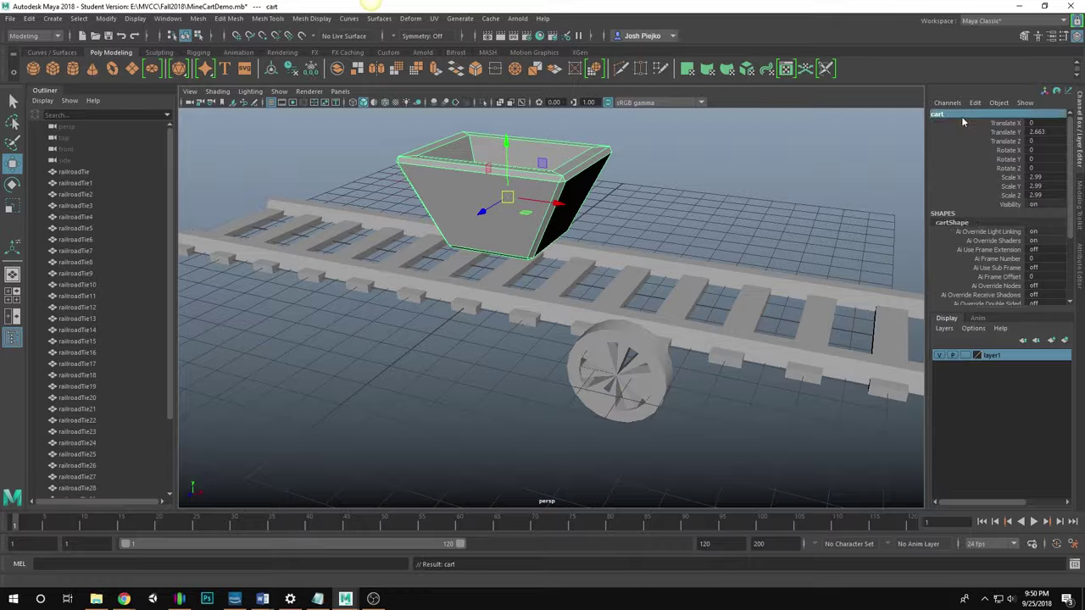
Rename the spoked wheel as wheel_r1
click(644, 346)
double_click(953, 114)
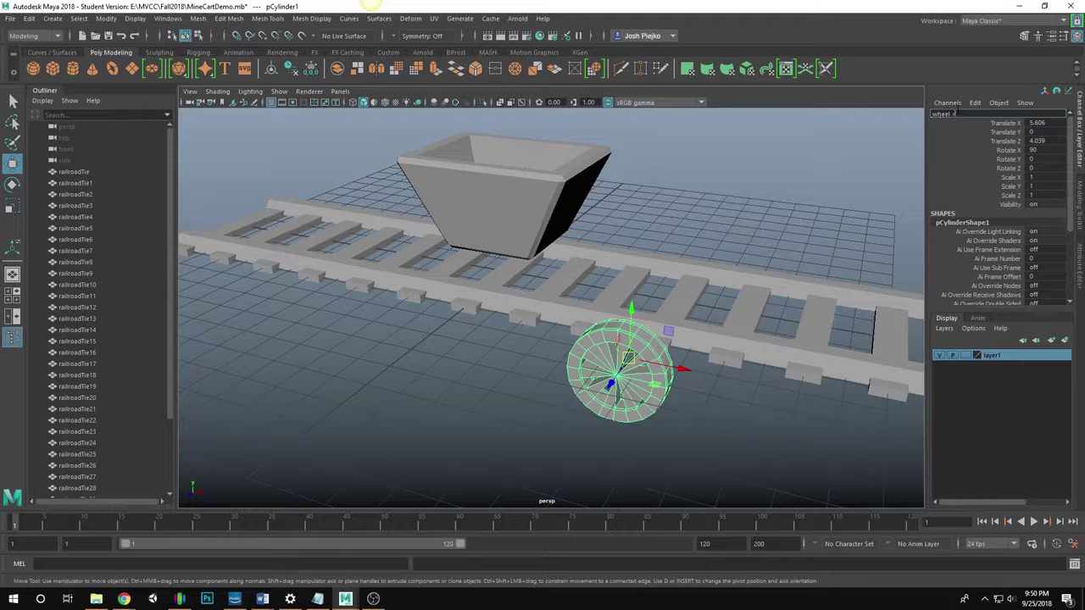
key(Return)
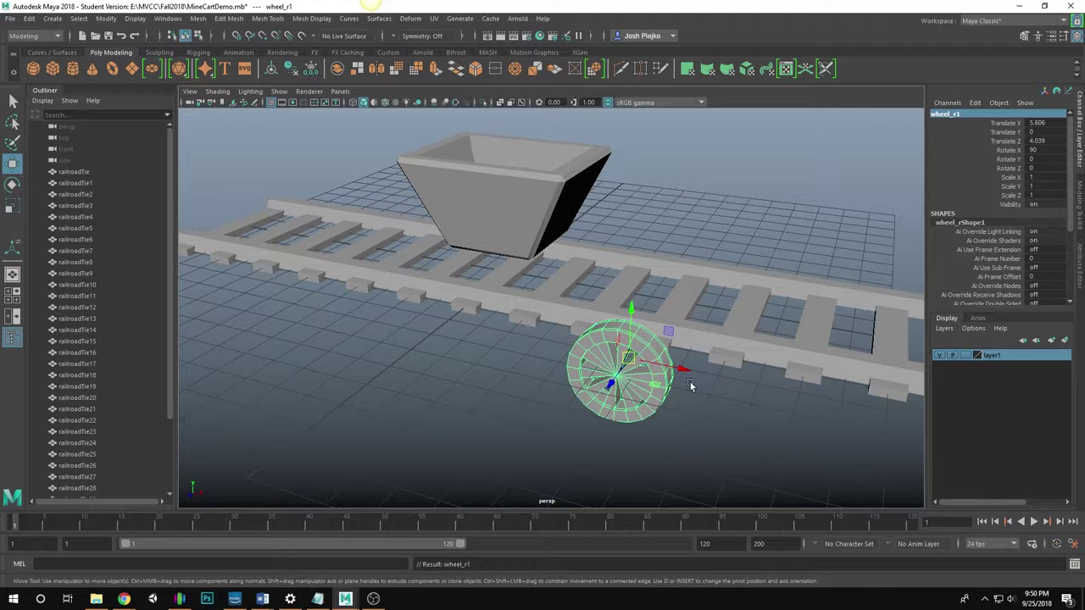
Move the wheel up and over the track against the cart's near side, at X about -0.96
drag(683, 372, 461, 333)
alt+middle_drag(451, 318, 499, 359)
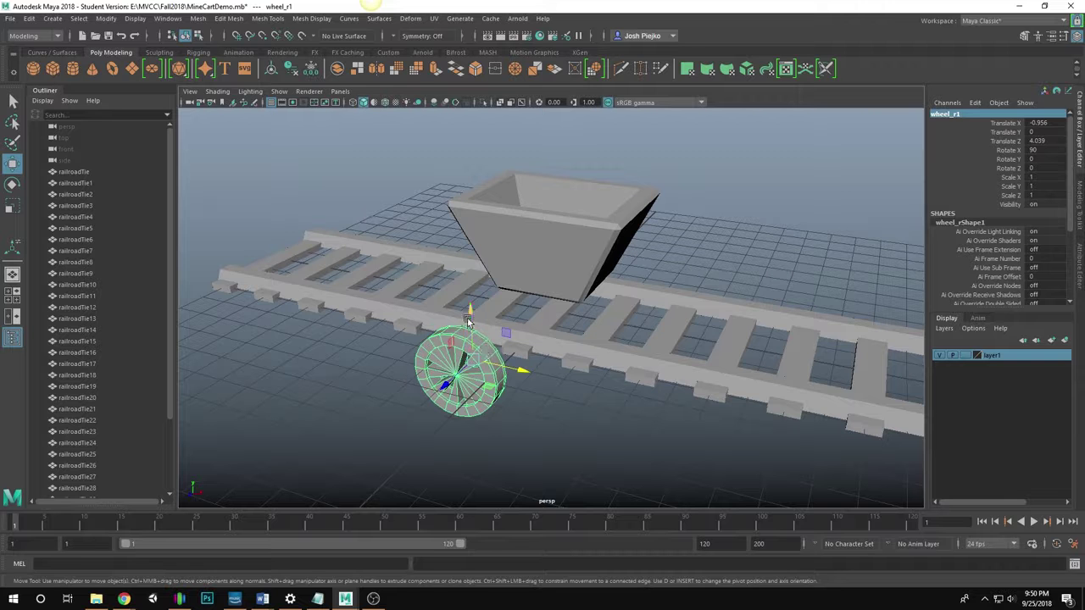
drag(466, 308, 495, 260)
alt+drag(495, 259, 419, 274)
alt+right_drag(419, 274, 661, 355)
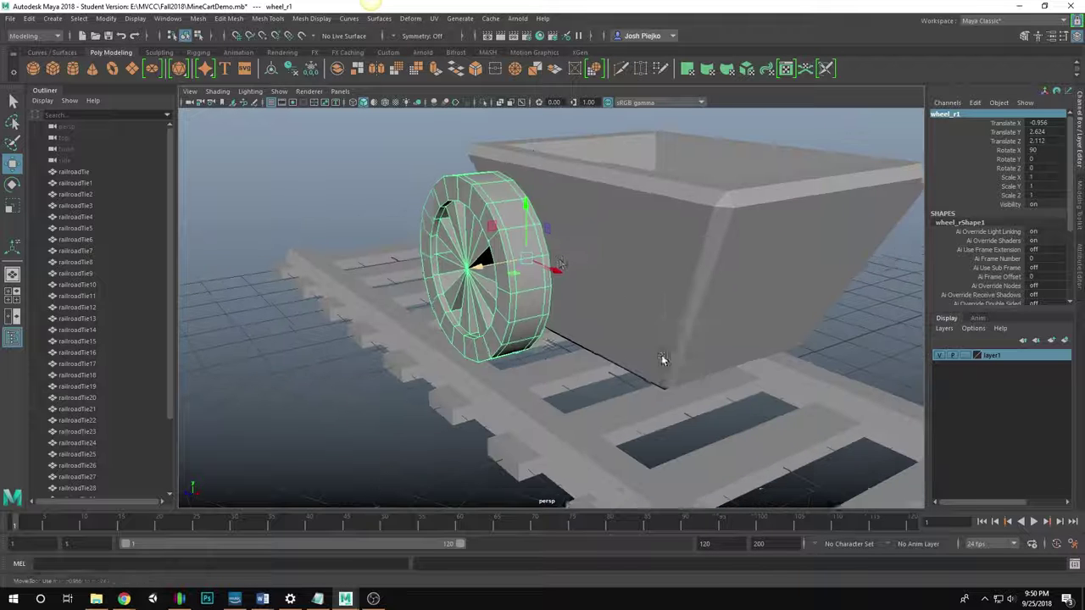
drag(519, 209, 631, 310)
Scale the wheel uniformly to about 0.78 and rest it on the near rail, at Y about 1.48 and Z about 1.72
key(r)
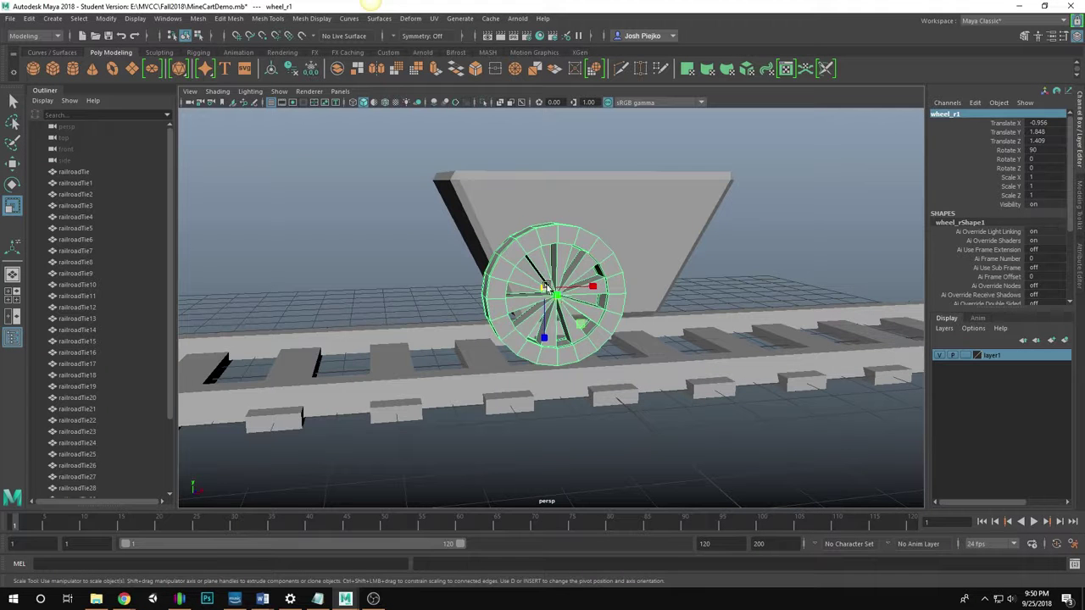
drag(549, 291, 510, 293)
alt+drag(603, 280, 475, 295)
key(w)
drag(640, 304, 599, 325)
drag(619, 254, 619, 280)
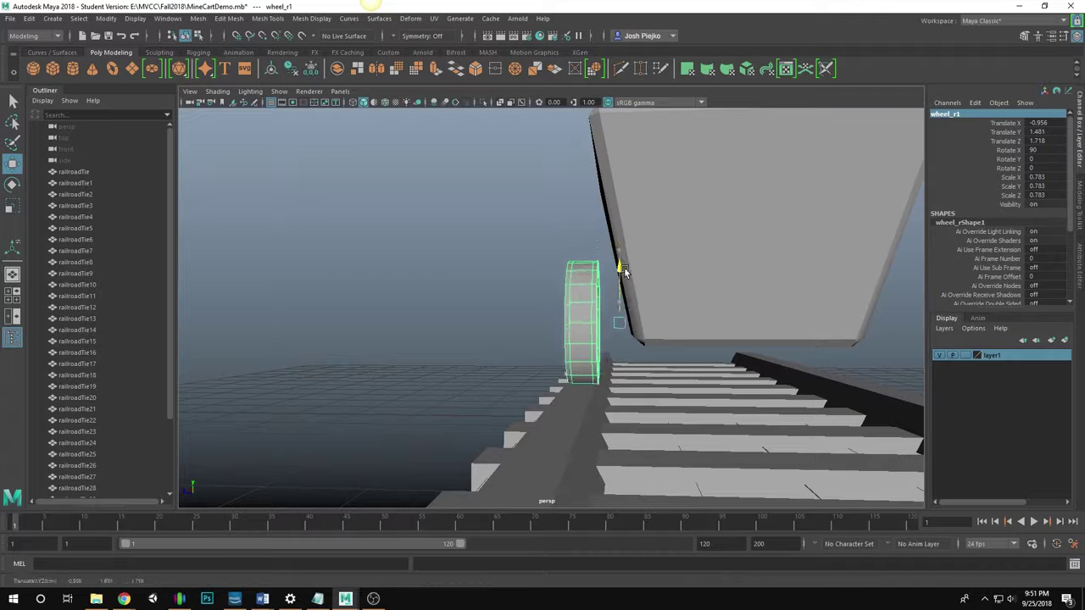
Scale the cart body up uniformly to about 3.28
alt+drag(568, 320, 551, 342)
click(666, 334)
key(r)
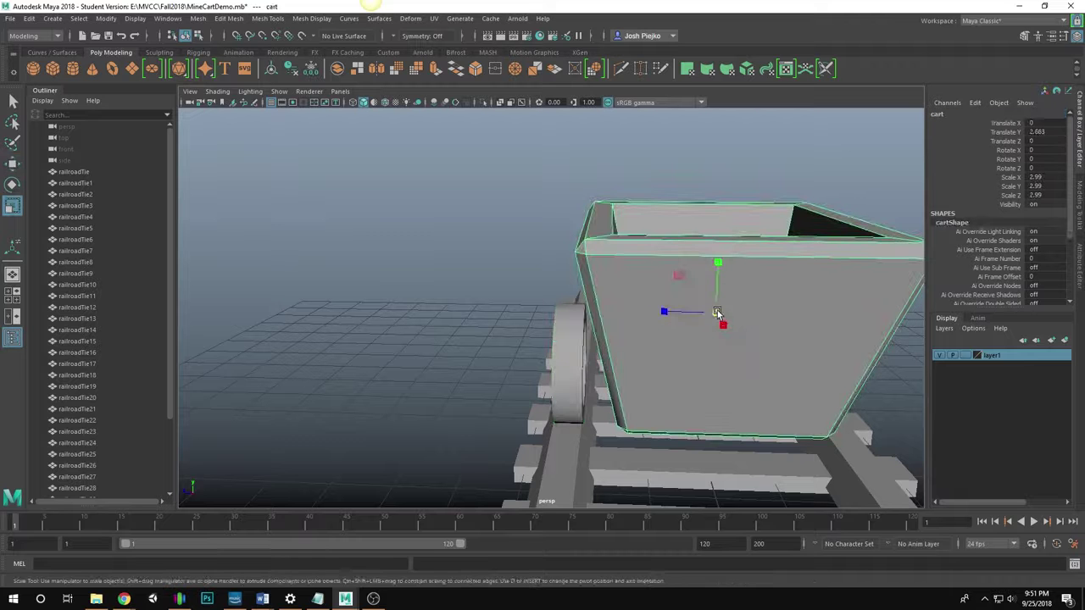
drag(716, 312, 534, 401)
key(w)
alt+right_drag(534, 401, 676, 345)
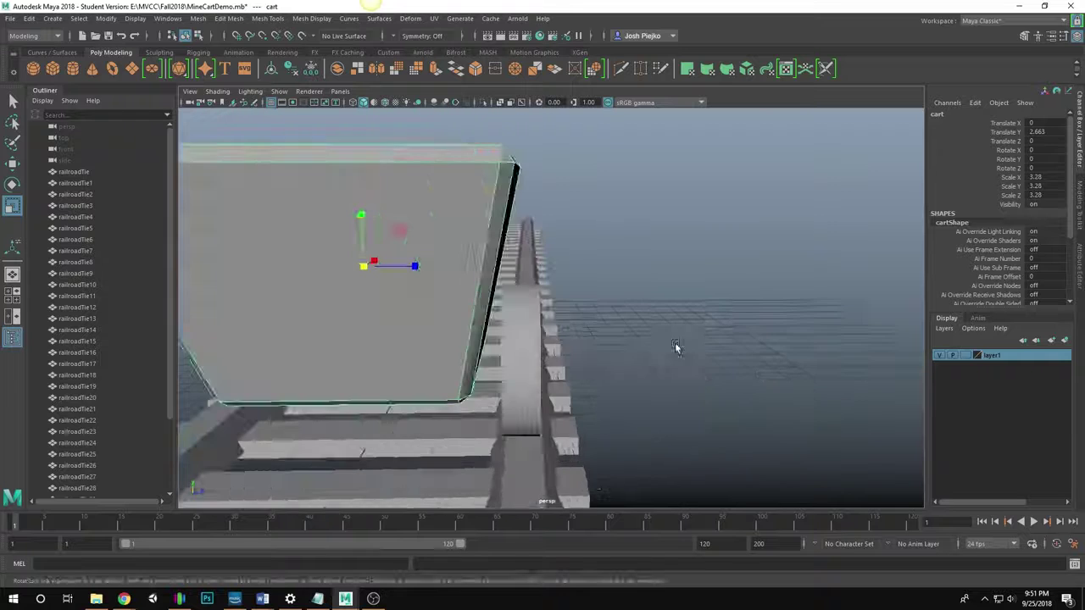
Slide the wheel to one end of the cart at X about -1.63 and place a duplicate at the other end, X about 1.31
alt+drag(551, 344, 589, 385)
scroll(589, 386, down, 3)
click(582, 332)
alt+middle_drag(643, 327, 606, 317)
key(w)
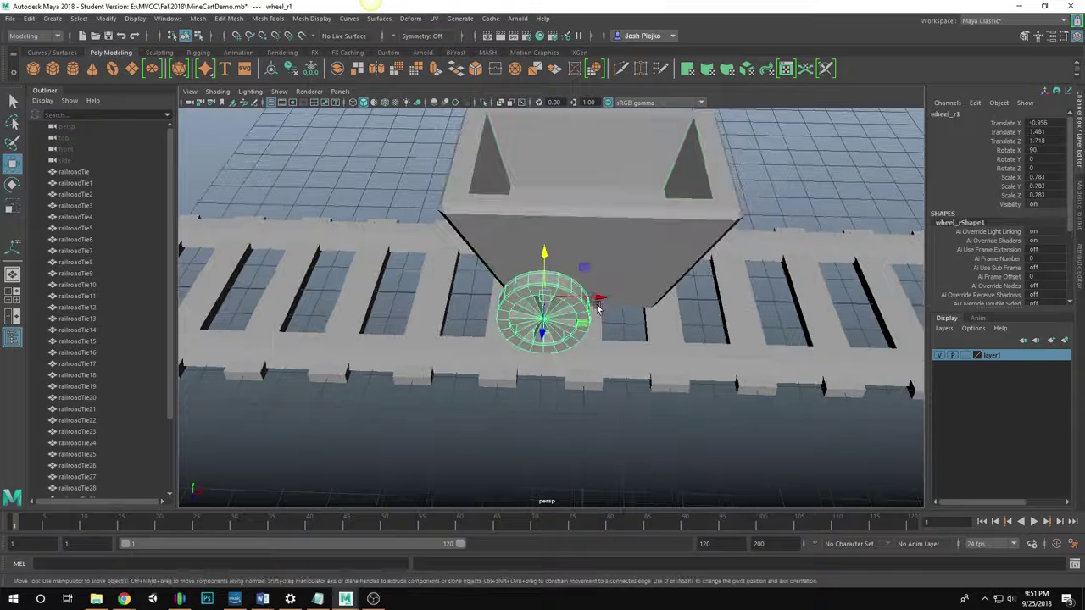
drag(599, 299, 743, 332)
key(ctrl+d)
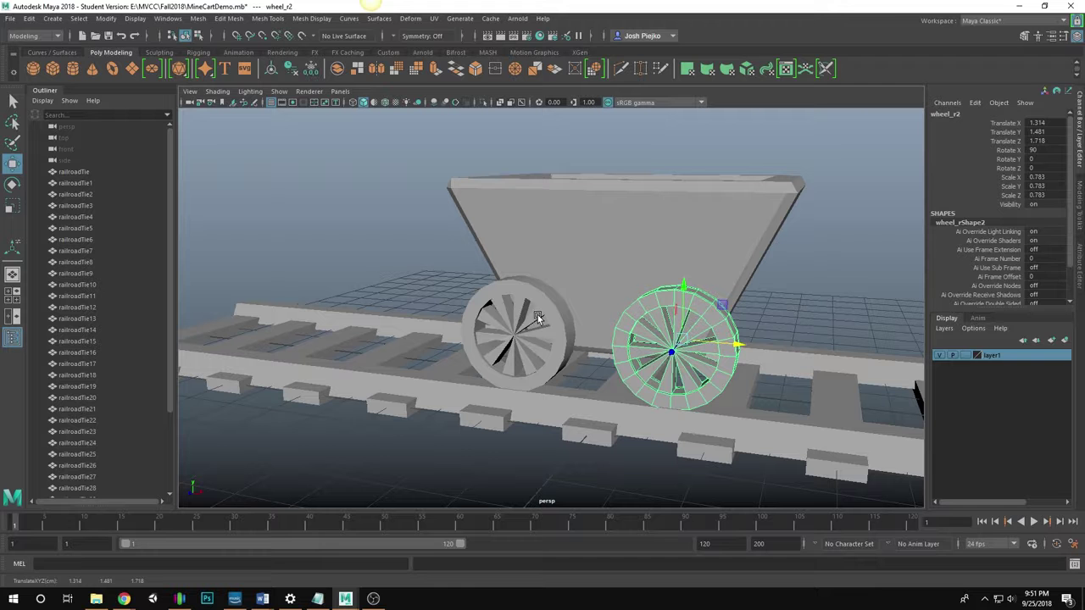
Check both wheels' names and shift the duplicated wheel along the rail to X about 1.57
click(557, 315)
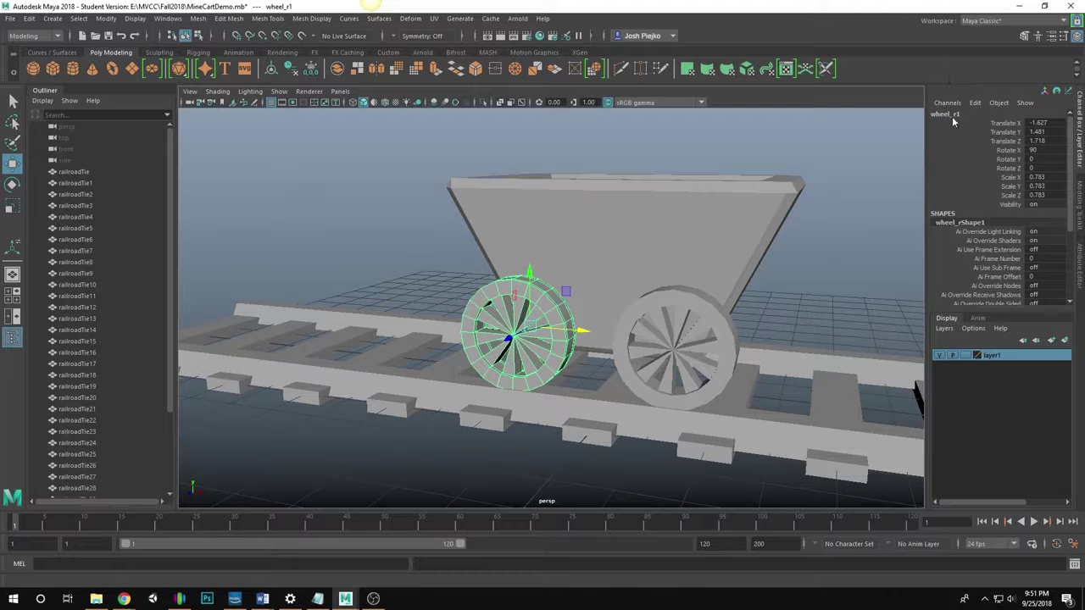
click(733, 319)
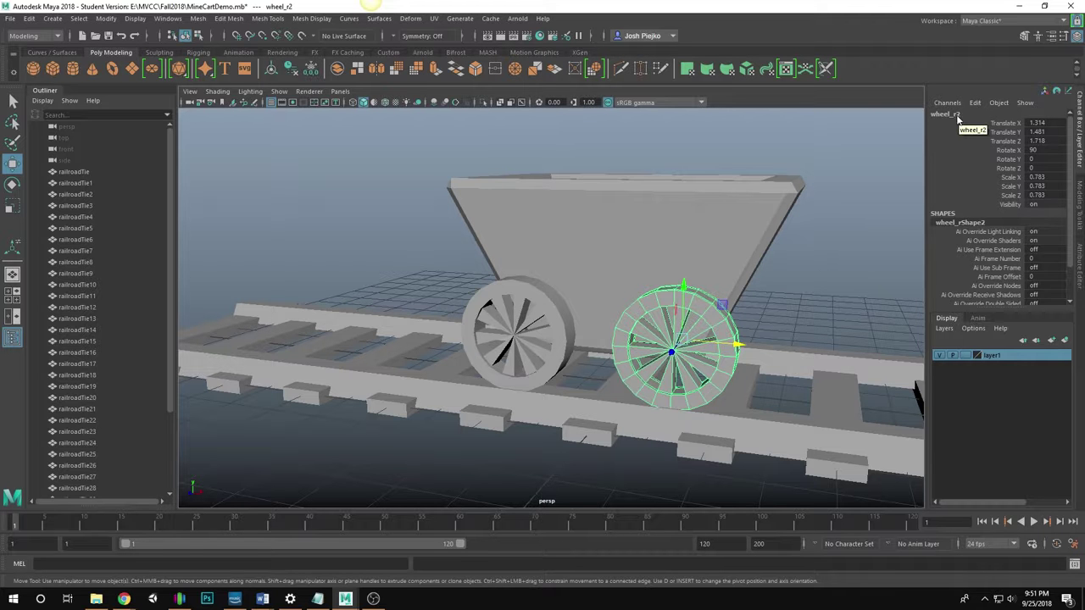
alt+drag(562, 415, 747, 323)
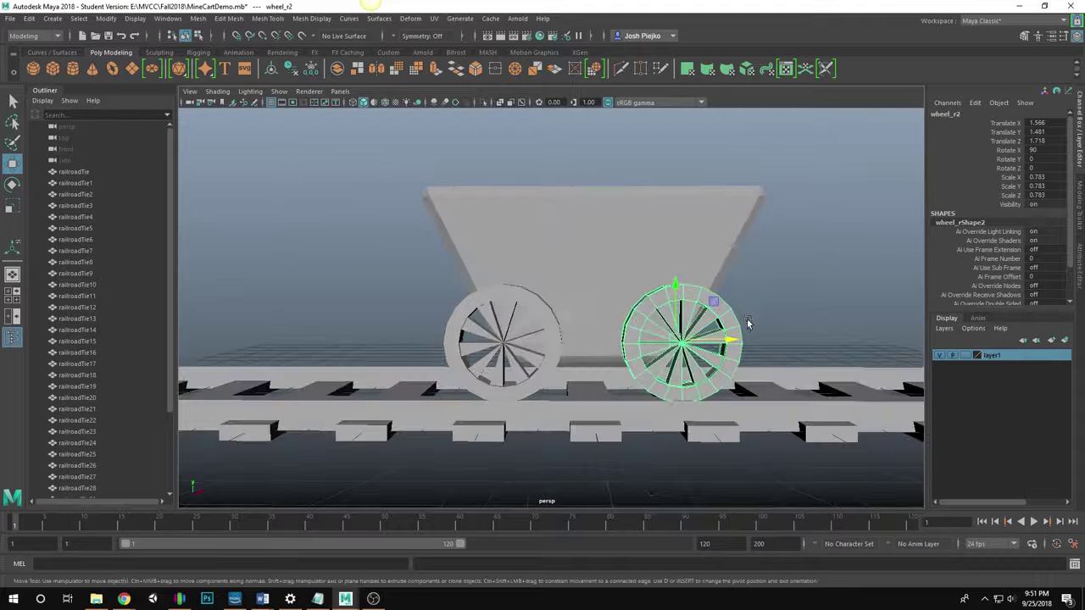
Duplicate both wheels together and move the copies onto the opposite rail, at Z about -2.85
click(545, 310)
alt+drag(545, 311, 738, 368)
key(ctrl+d)
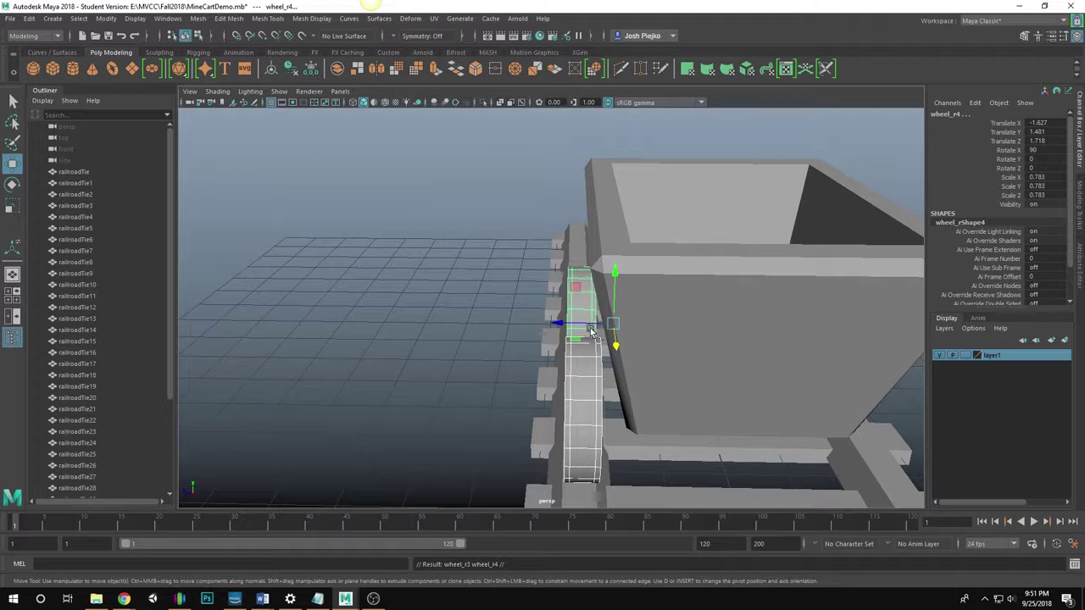
drag(577, 326, 525, 331)
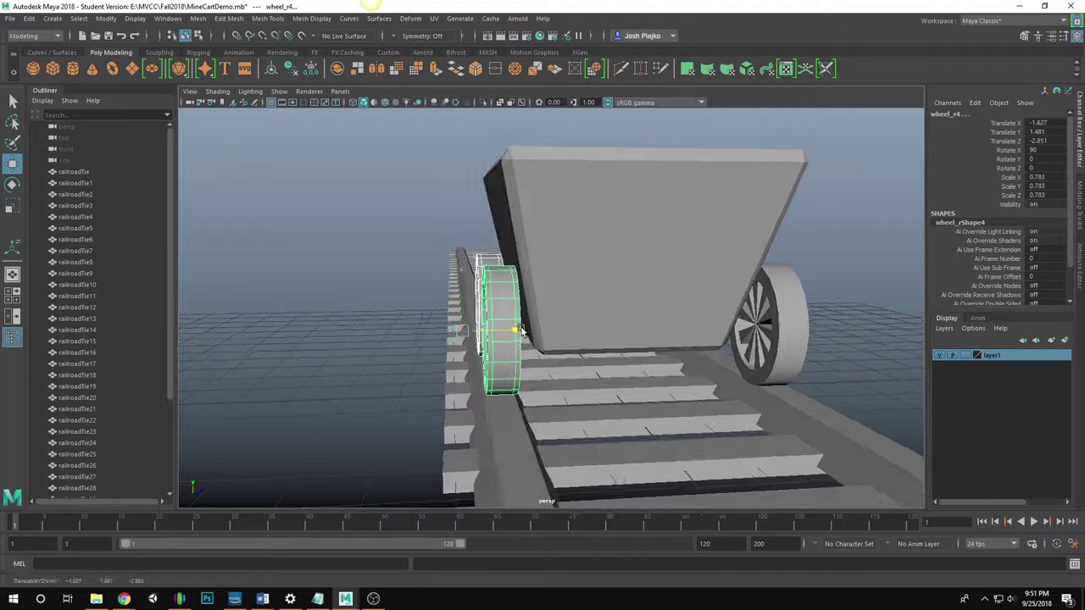
alt+drag(546, 379, 528, 368)
click(700, 268)
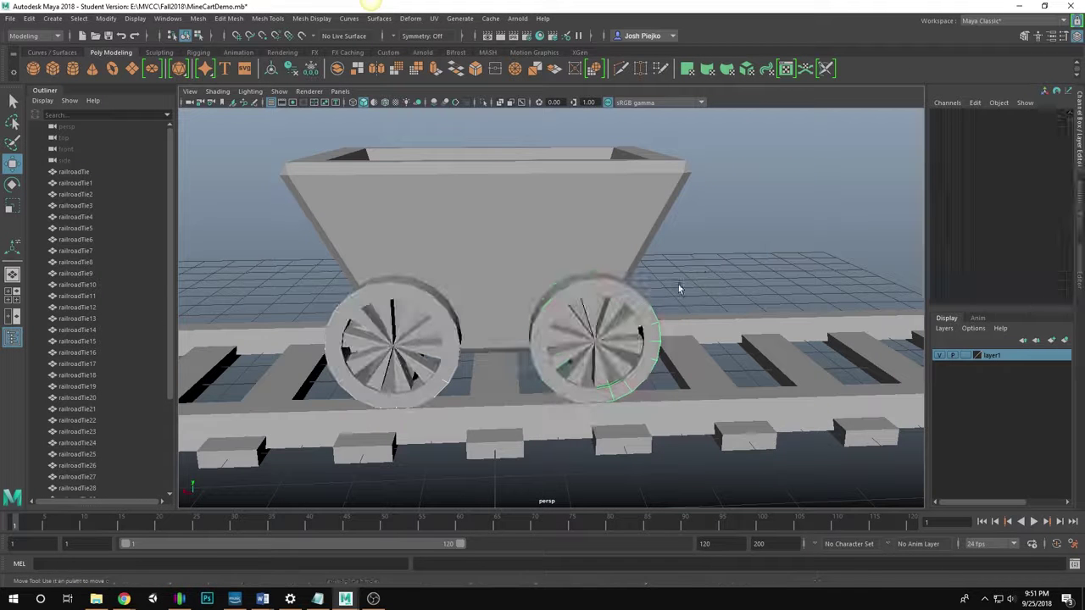
Rename wheel_r3 on the opposite rail with the wheel_l prefix
click(632, 324)
click(458, 316)
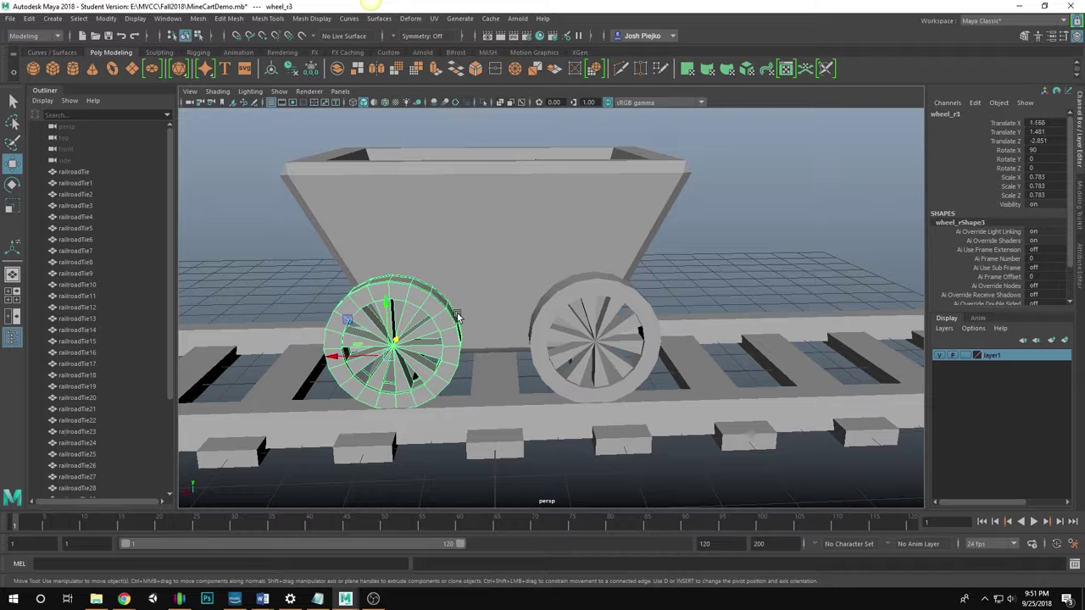
click(957, 113)
click(957, 115)
drag(958, 115, 949, 114)
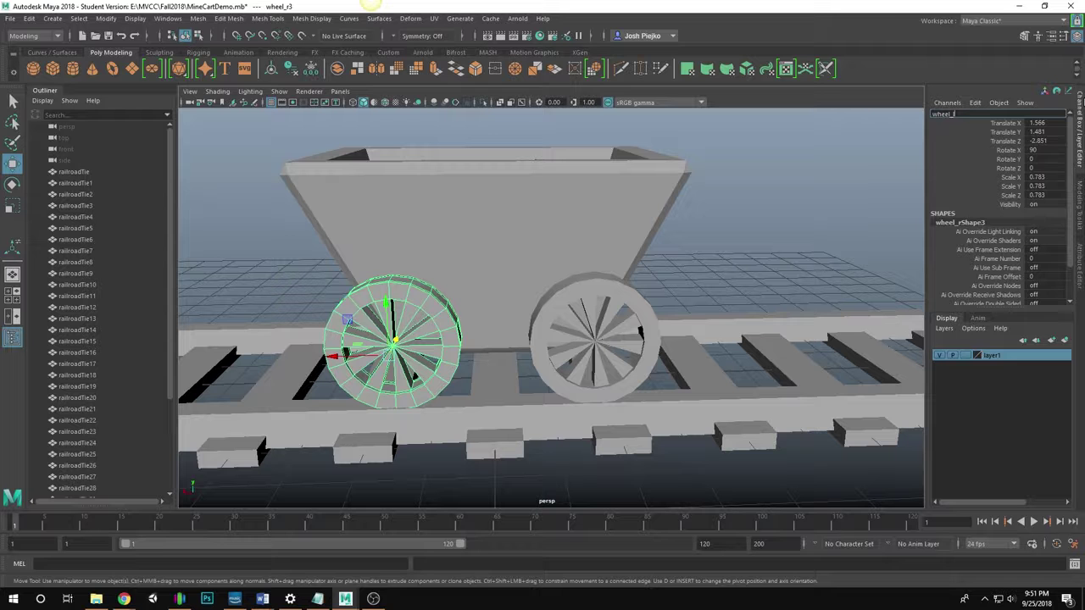
Rename wheel_r4 on the opposite rail as wheel_l1
click(652, 333)
click(949, 114)
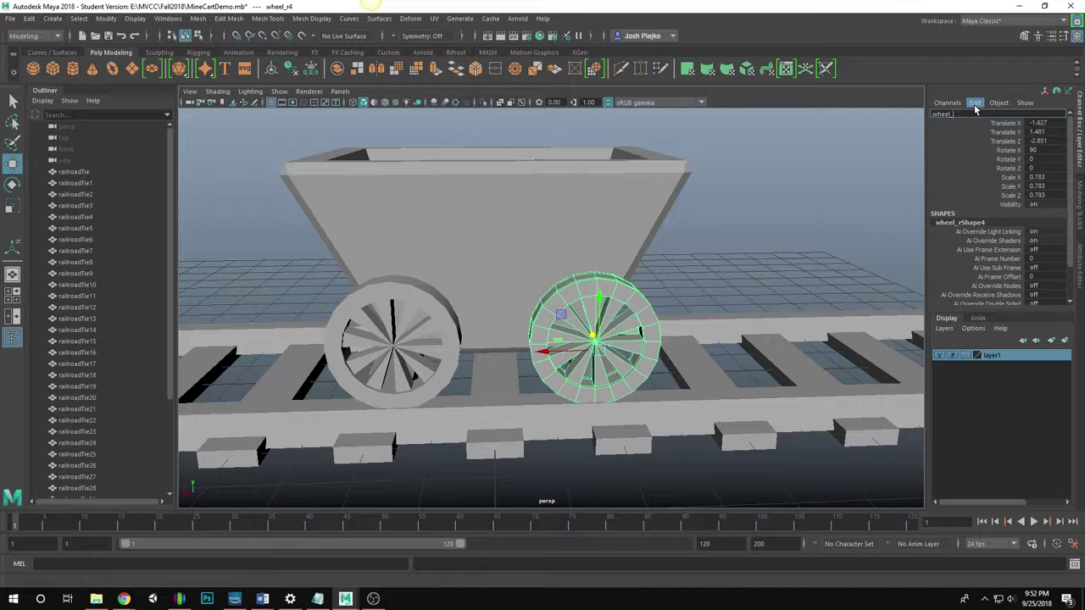
text(wheel_l1)
key(Return)
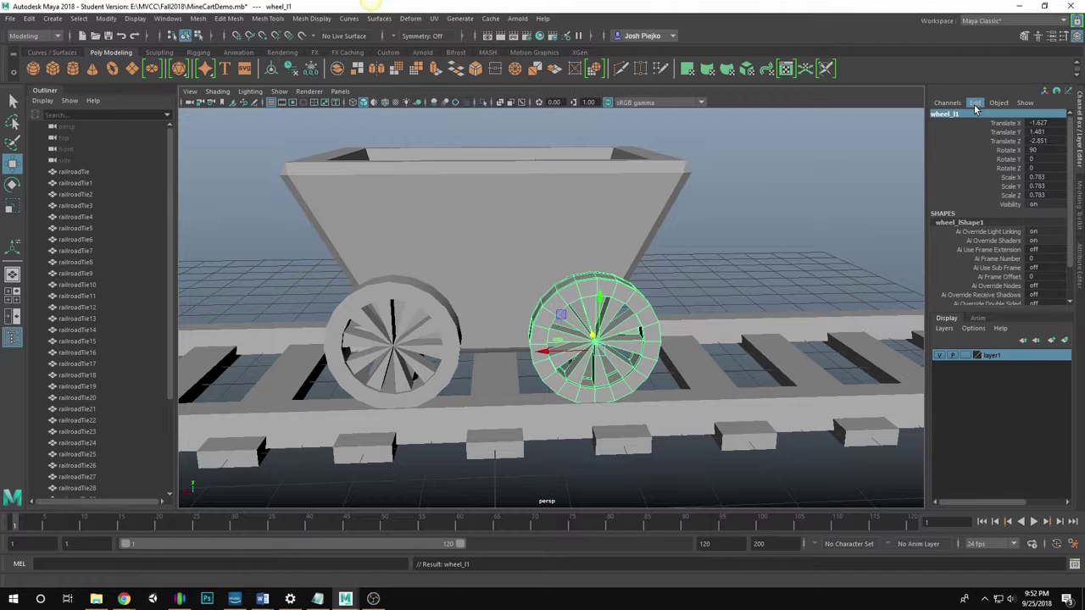
alt+right_drag(746, 291, 602, 291)
alt+drag(603, 291, 645, 433)
click(559, 437)
scroll(645, 428, up, 5)
click(612, 390)
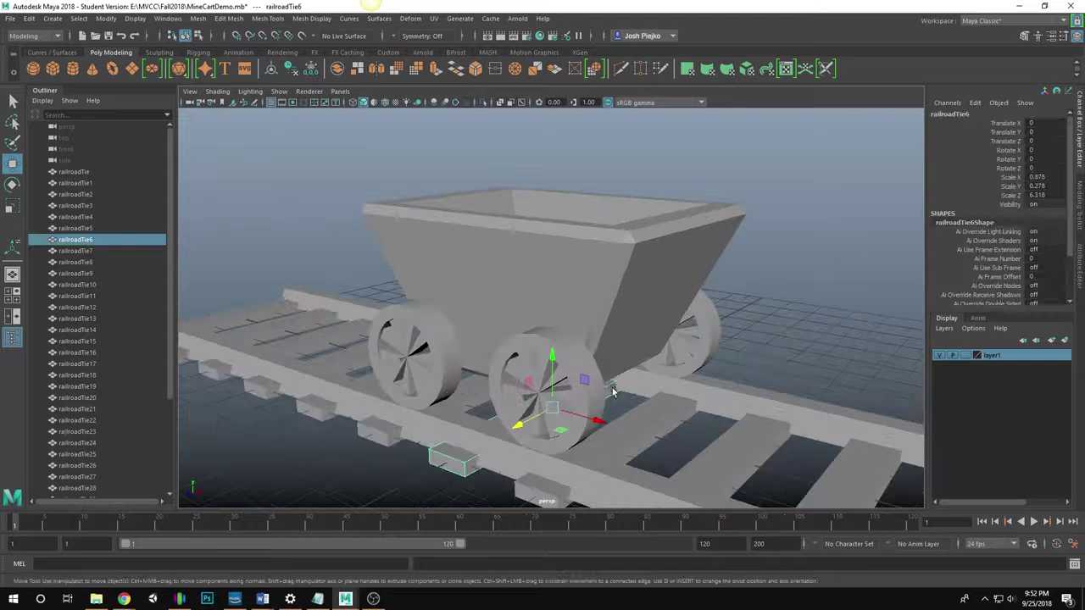
mouse_move(491, 328)
alt+mouse_down()
mouse_move(468, 329)
mouse_move(481, 313)
alt+mouse_up()
click(480, 314)
Parent all four wheels to the cart body
click(557, 240)
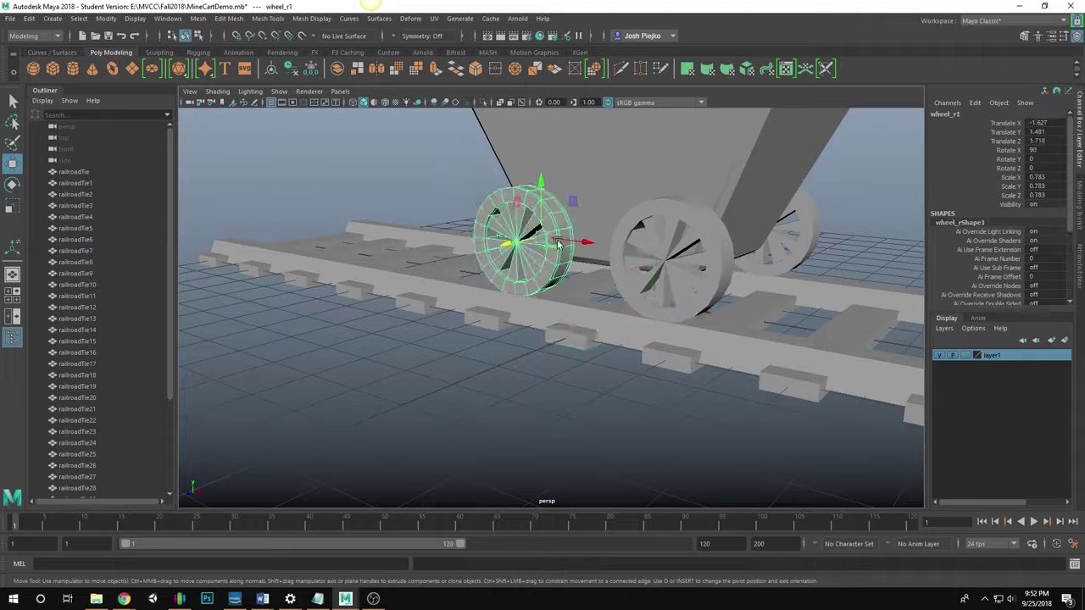
shift+click(709, 243)
alt+drag(882, 263, 776, 345)
shift+click(821, 272)
shift+click(677, 265)
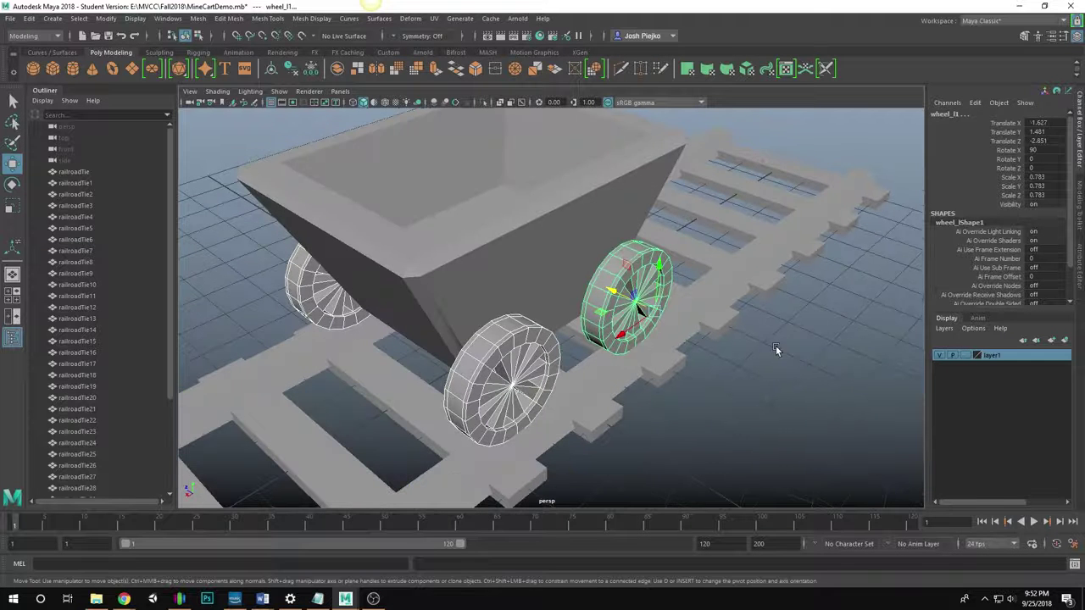
click(604, 226)
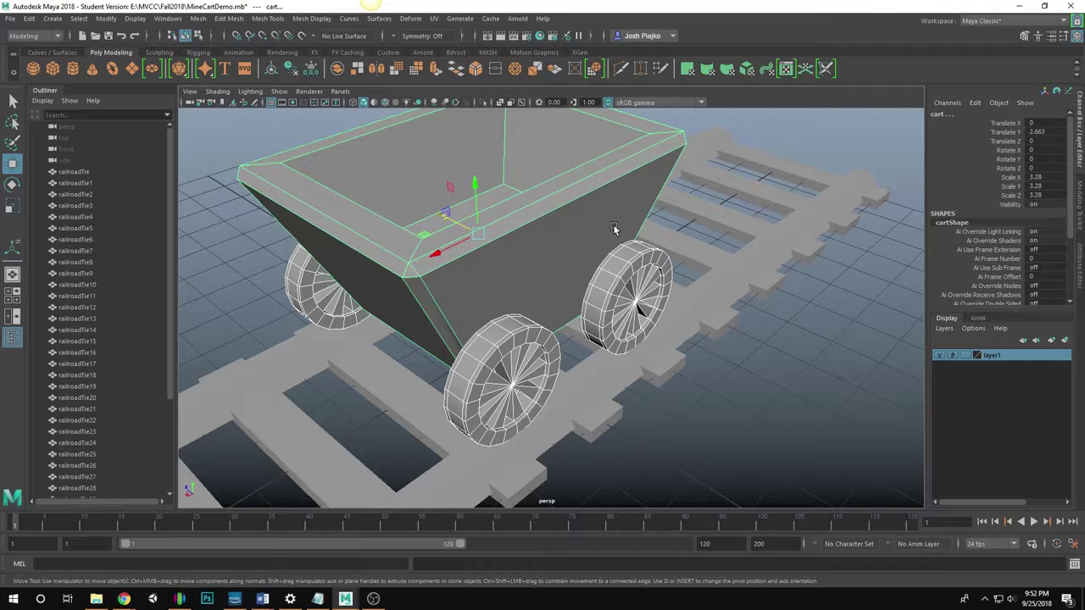
key(p)
click(657, 323)
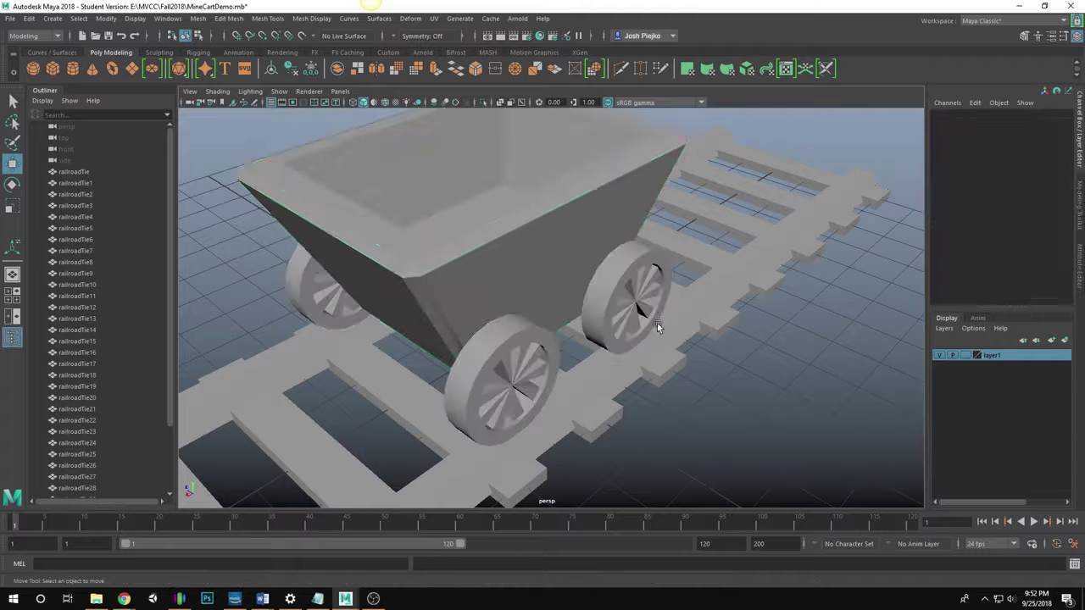
Move the cart with its wheels along the track to the starting end, at X about -9.62
click(506, 220)
alt+right_drag(782, 244, 509, 264)
alt+drag(509, 267, 626, 306)
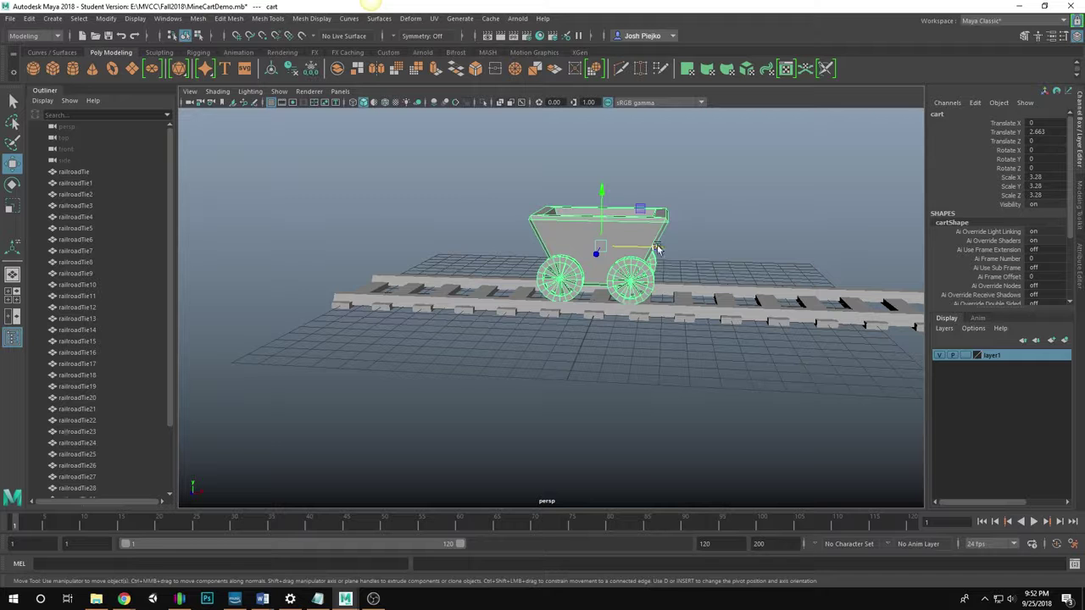
drag(661, 253, 460, 254)
alt+middle_drag(460, 254, 645, 270)
alt+right_drag(644, 269, 745, 329)
alt+middle_drag(745, 329, 692, 358)
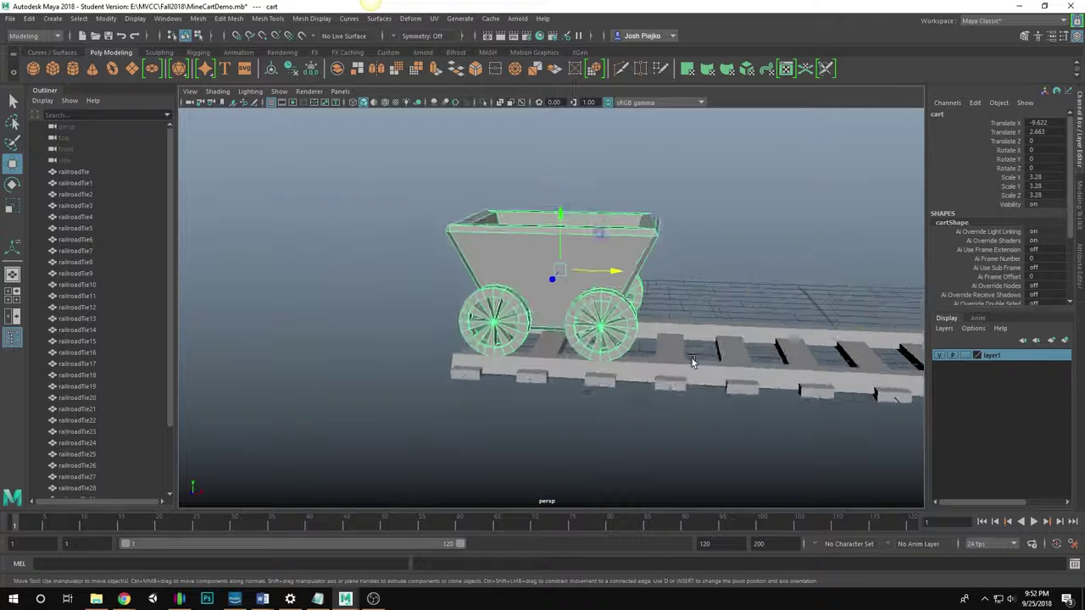
alt+right_drag(691, 358, 780, 364)
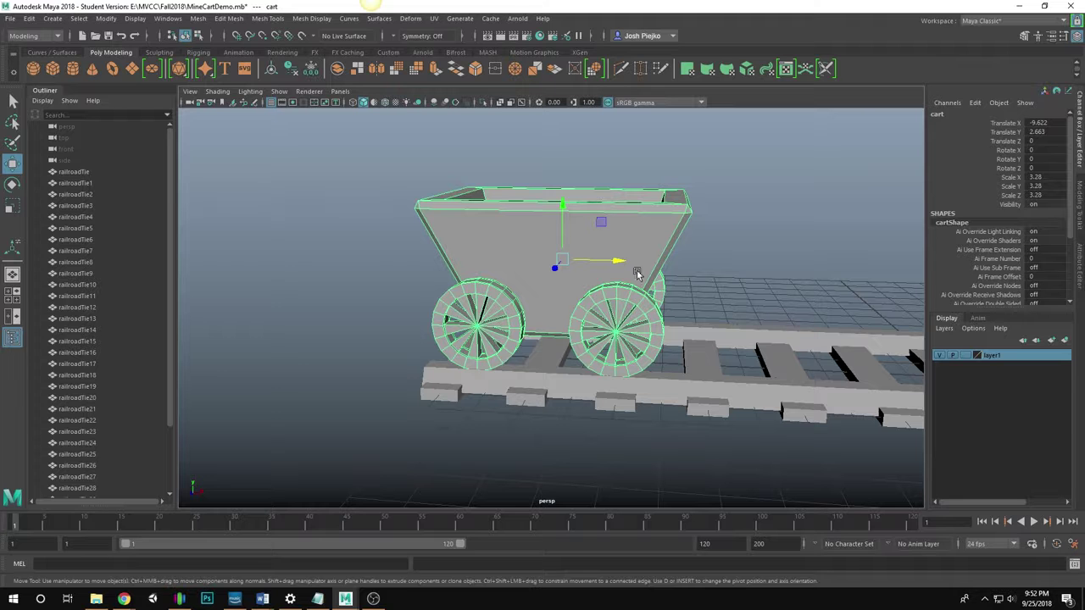
Open the Expression Editor, place it clear of the cart, and select the rotateZ attribute of wheel_r1
click(160, 21)
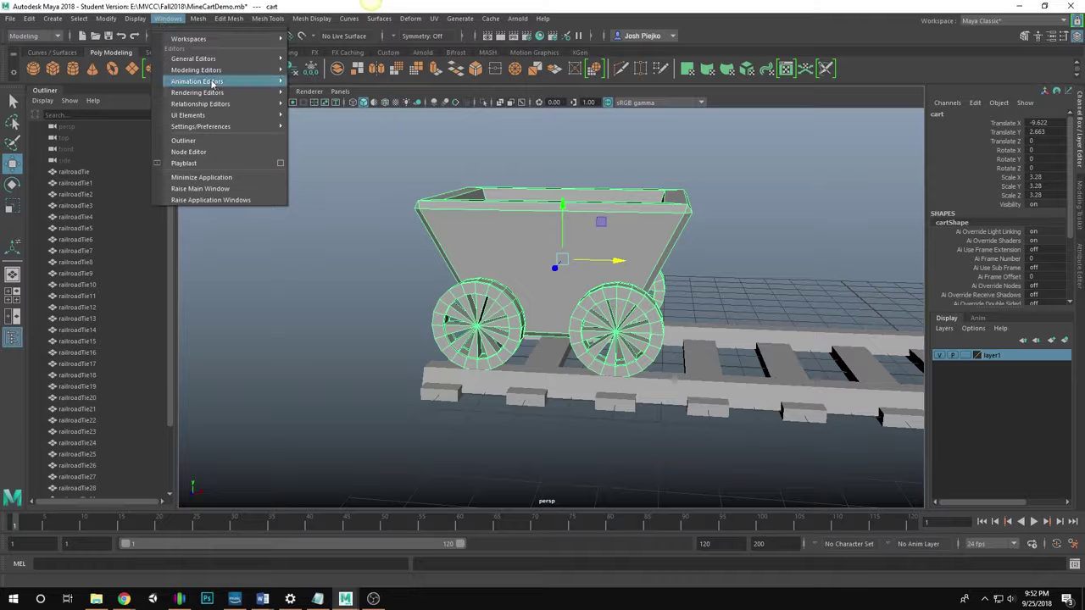
mouse_move(212, 82)
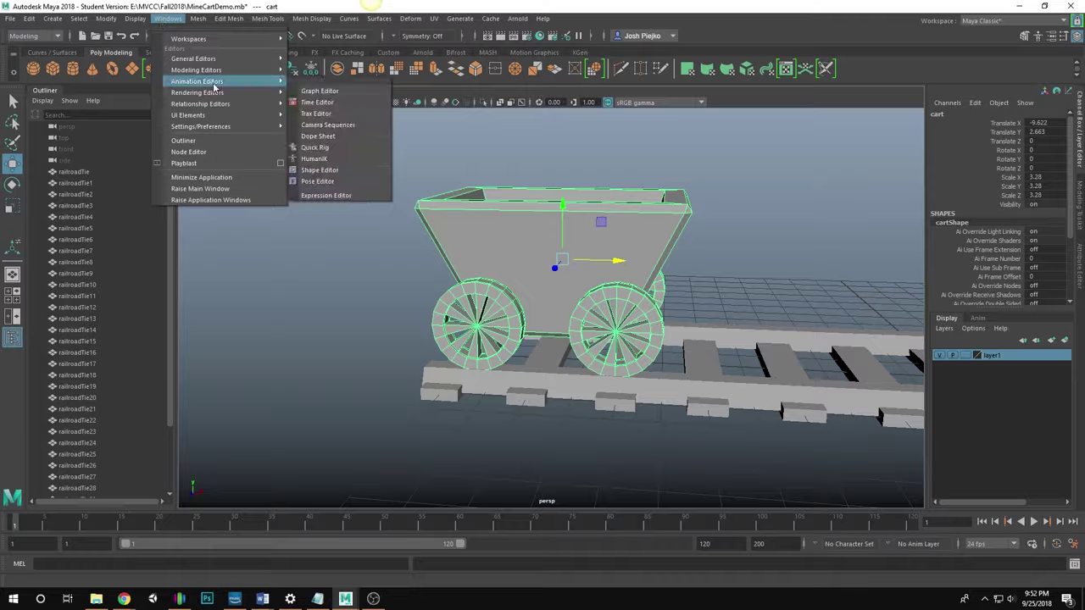
click(342, 195)
drag(463, 204, 124, 121)
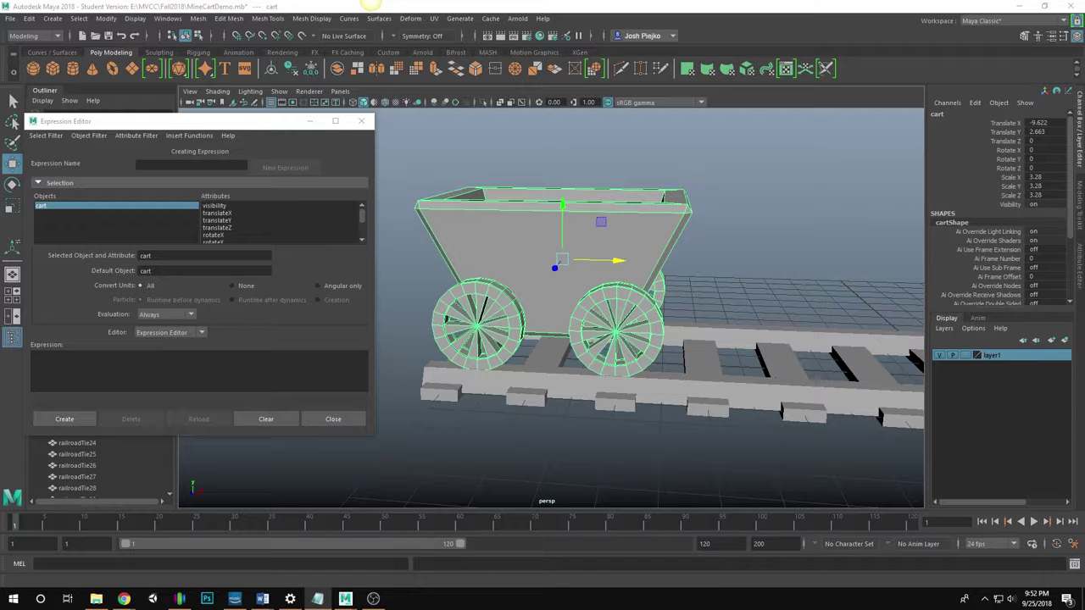
click(456, 293)
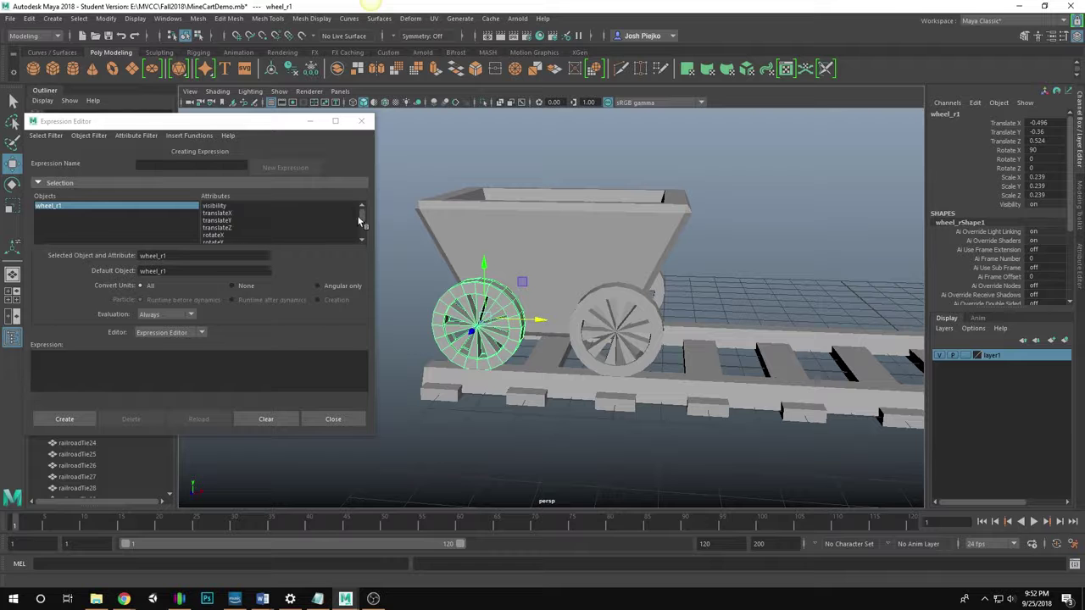
scroll(360, 225, down, 1)
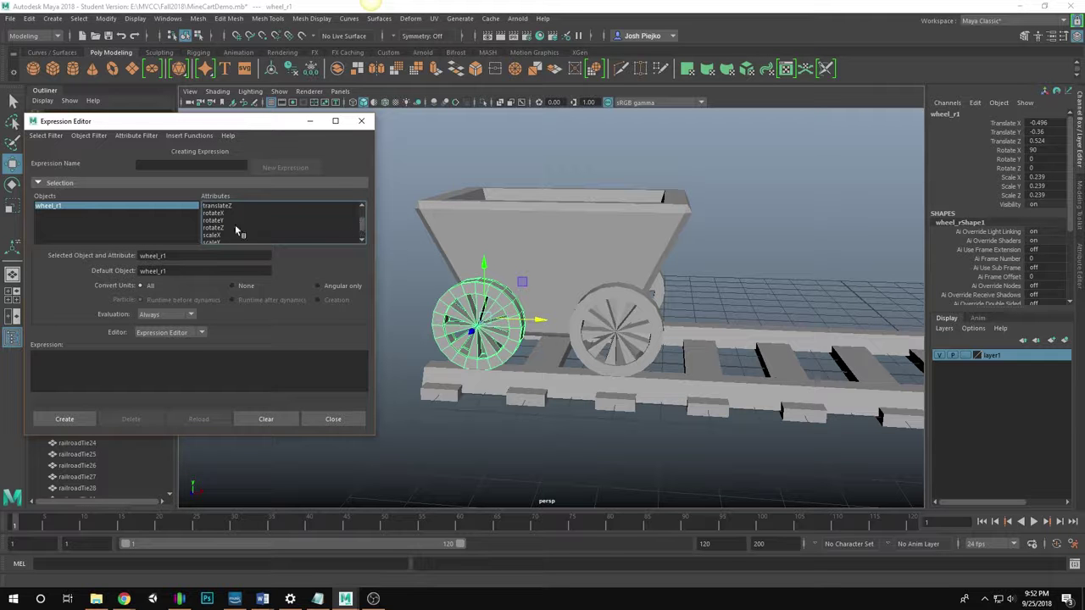
click(227, 228)
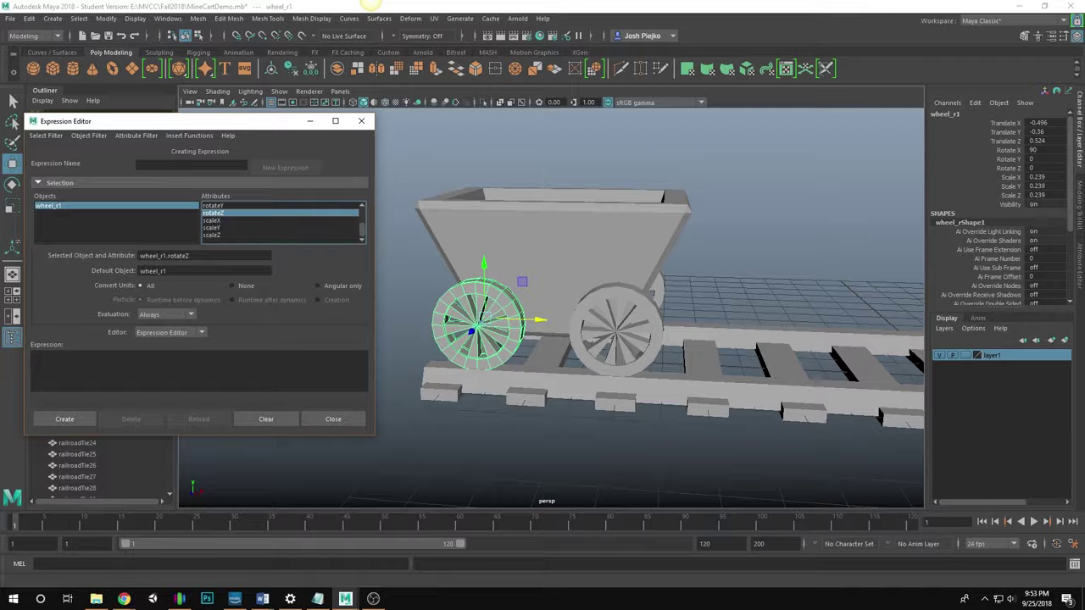
Create the expression wheel_r1.rotateZ = (cart.translateX / (3.14))* -360
drag(207, 256, 138, 256)
key(ctrl+c)
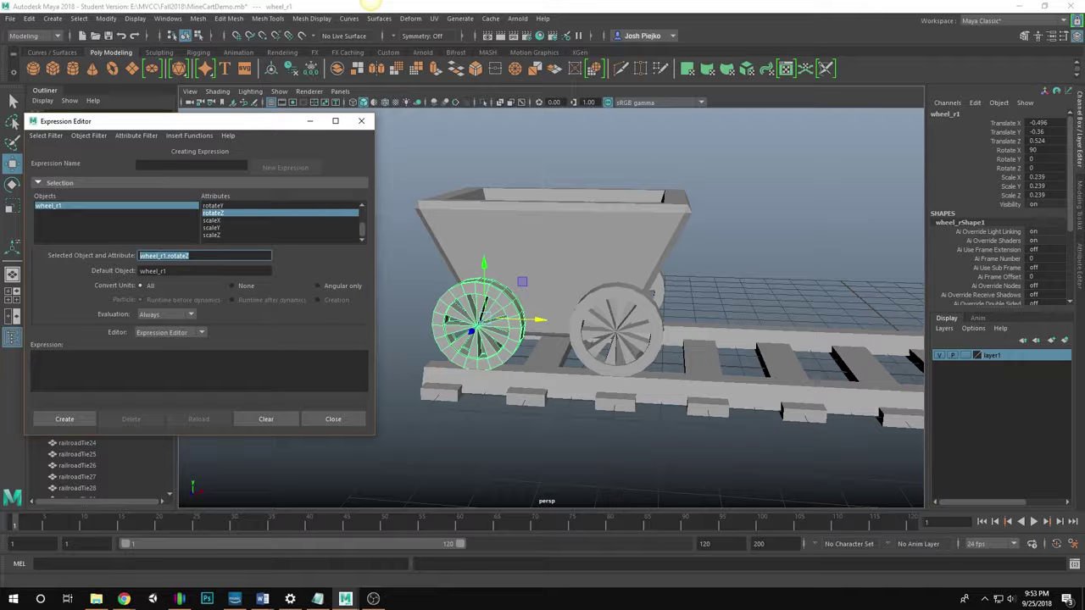
click(181, 349)
key(ctrl+v)
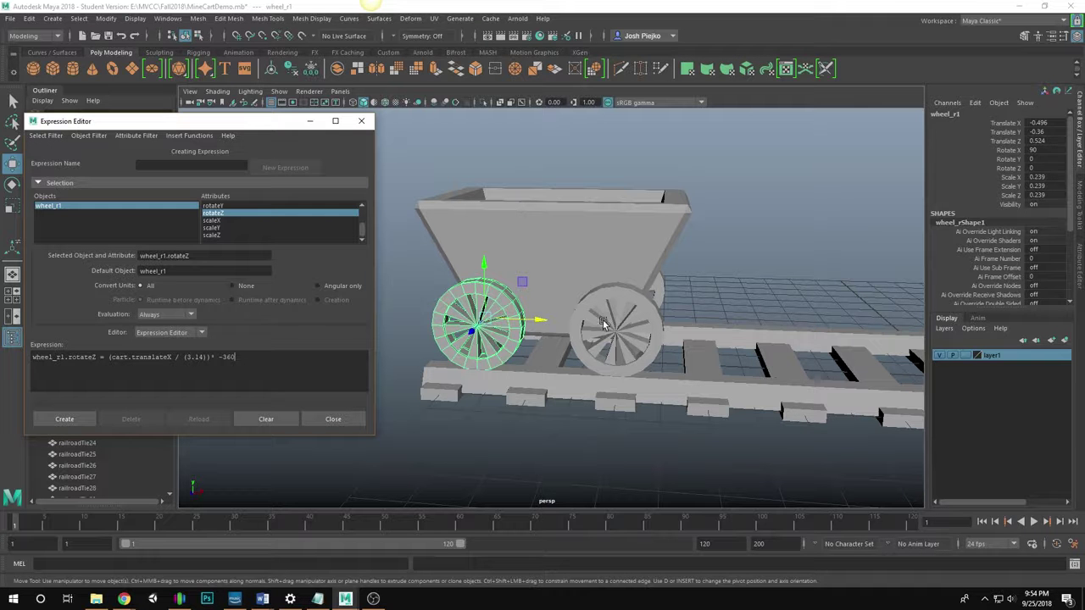
click(65, 421)
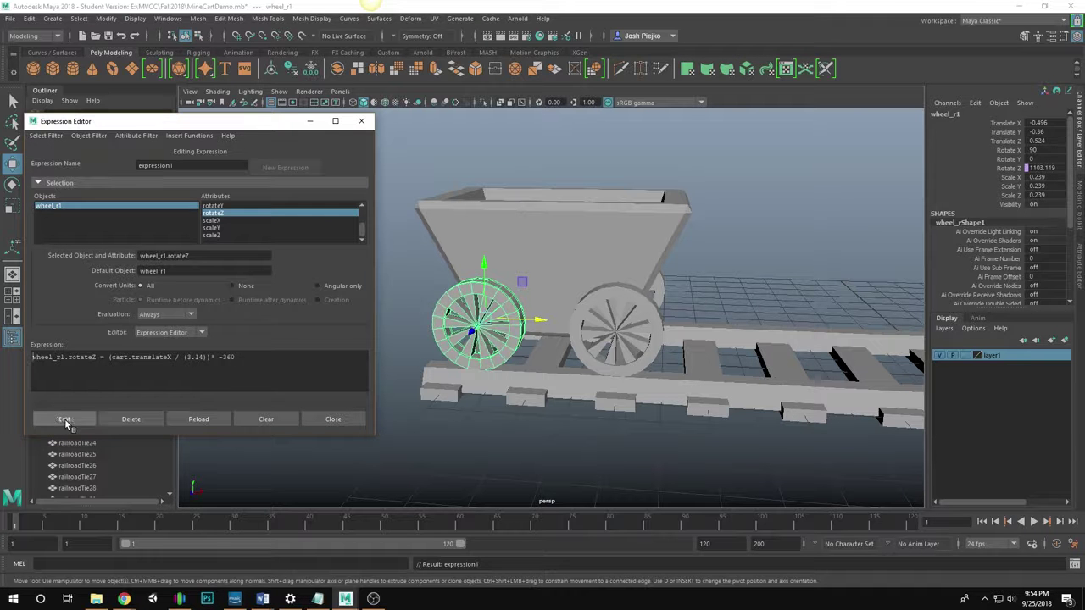
Slide the cart along the track to test the wheel_r1 rotation, and undo the move
click(612, 230)
drag(620, 268, 597, 329)
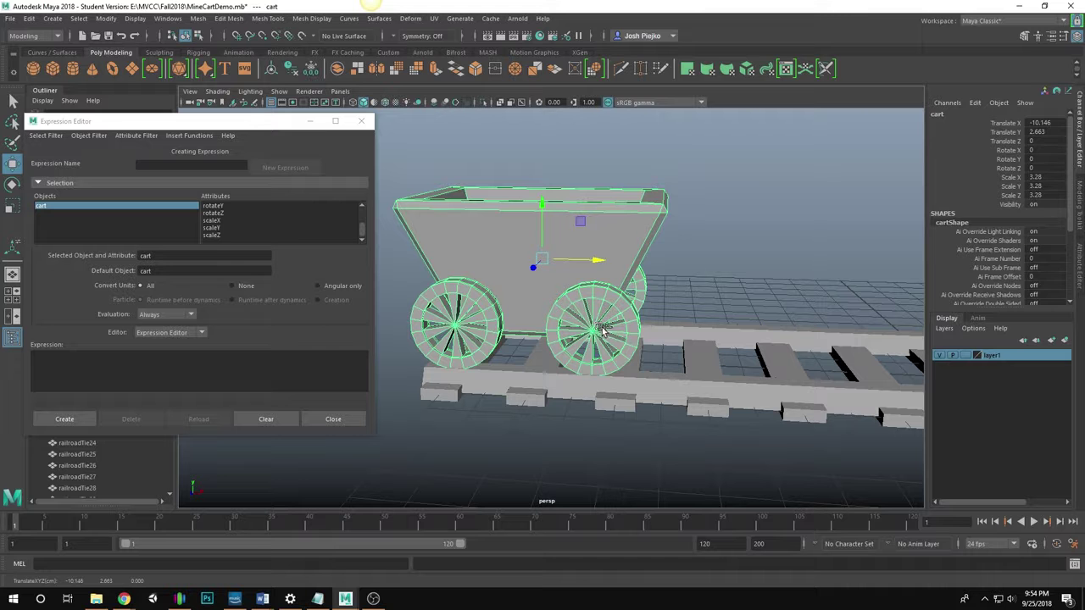
key(ctrl+z)
Load the rotateZ expression of wheel_r1 and copy its full text
click(523, 318)
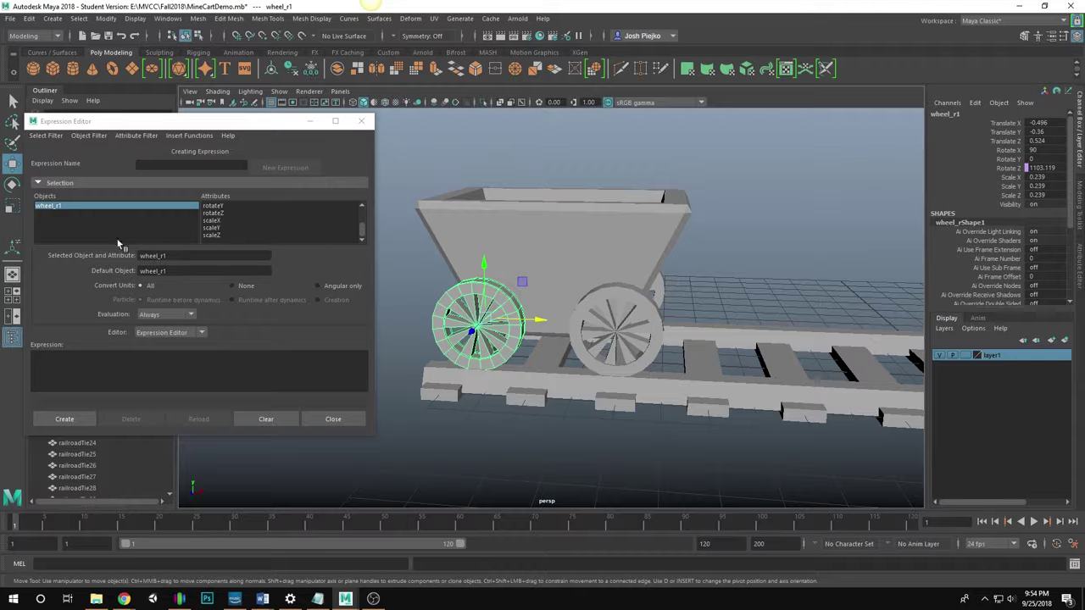
click(222, 214)
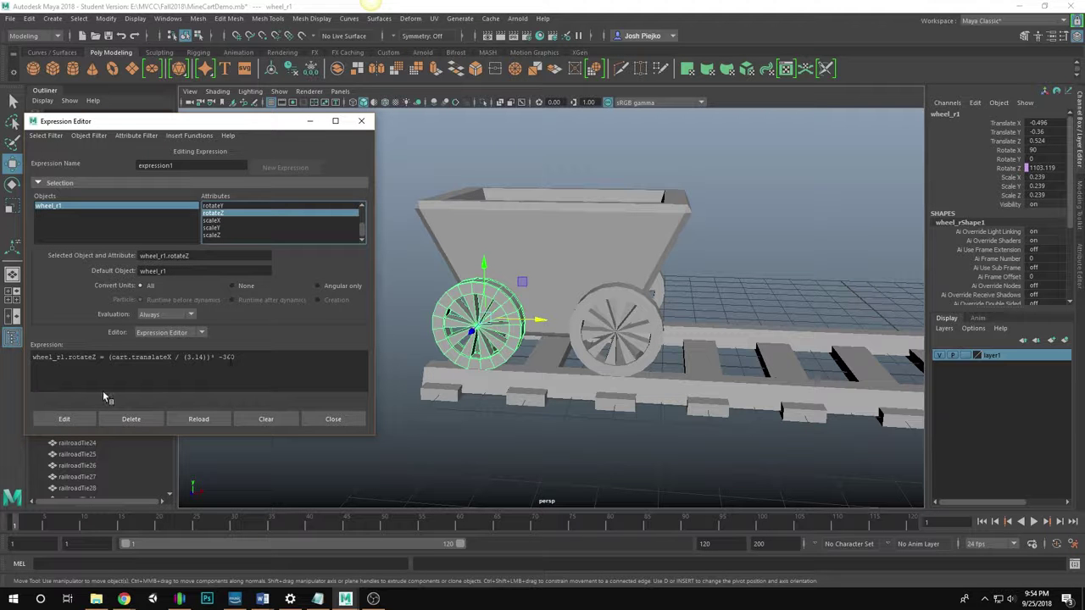
drag(231, 358, 32, 357)
key(ctrl+c)
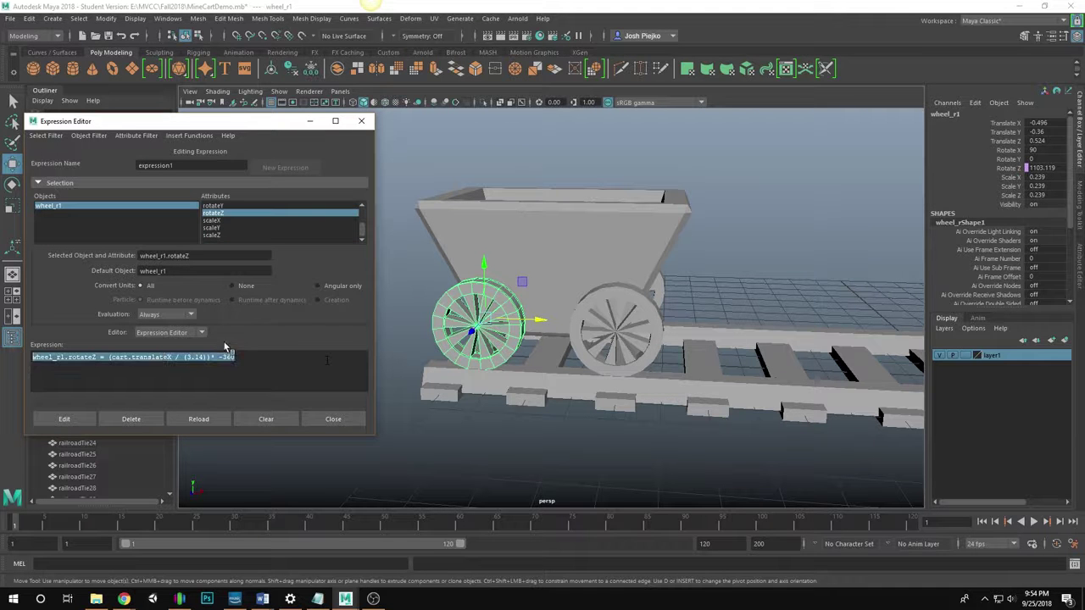
Create the expression wheel_r2.rotateZ = (cart.translateX / (3.14))* -360 from the copied text
click(576, 319)
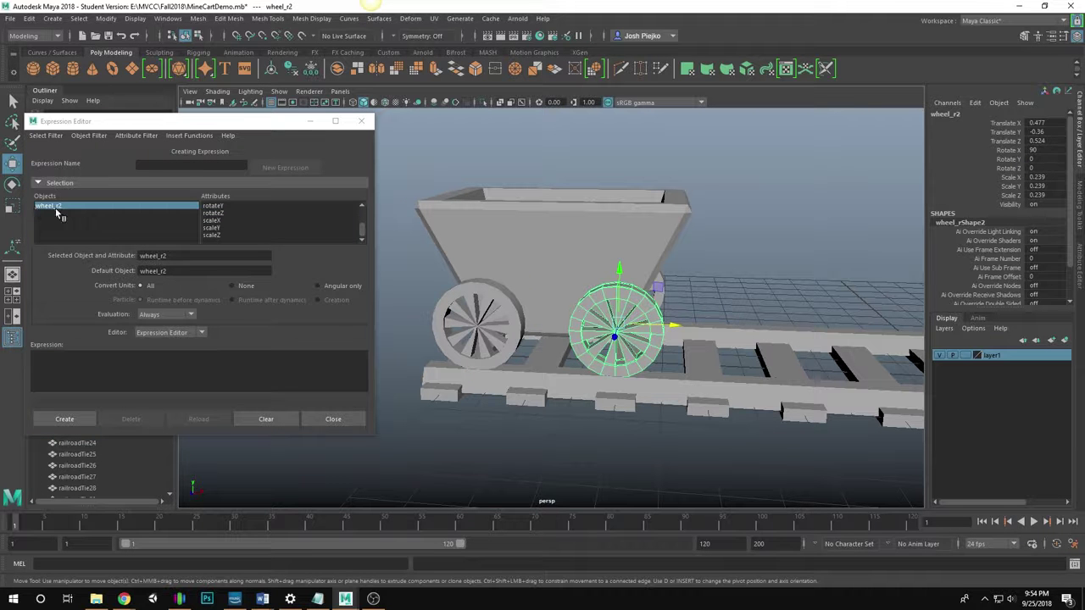
click(227, 214)
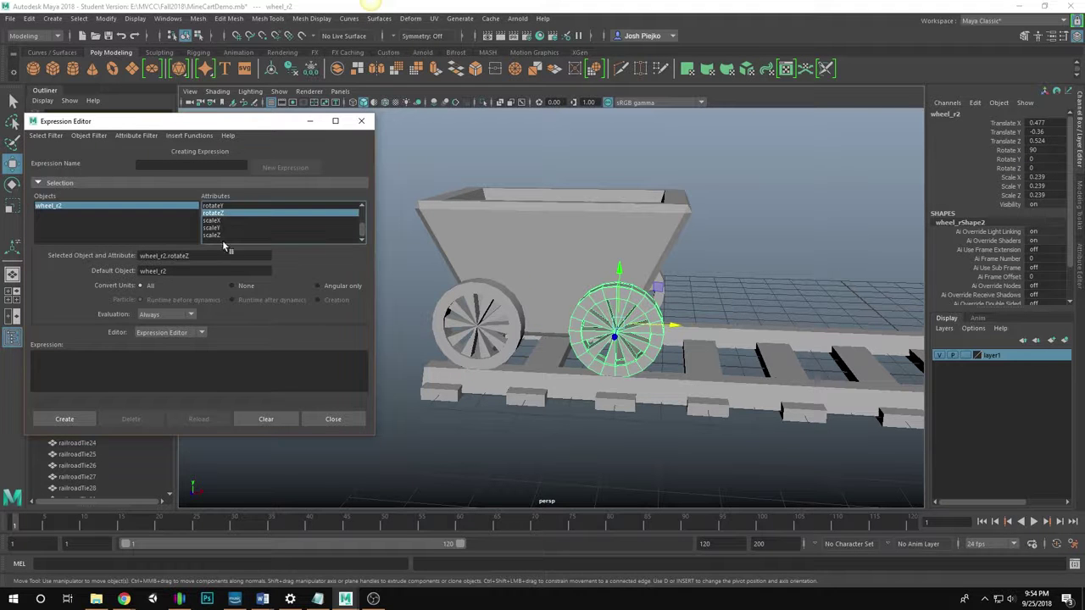
key(ctrl+v)
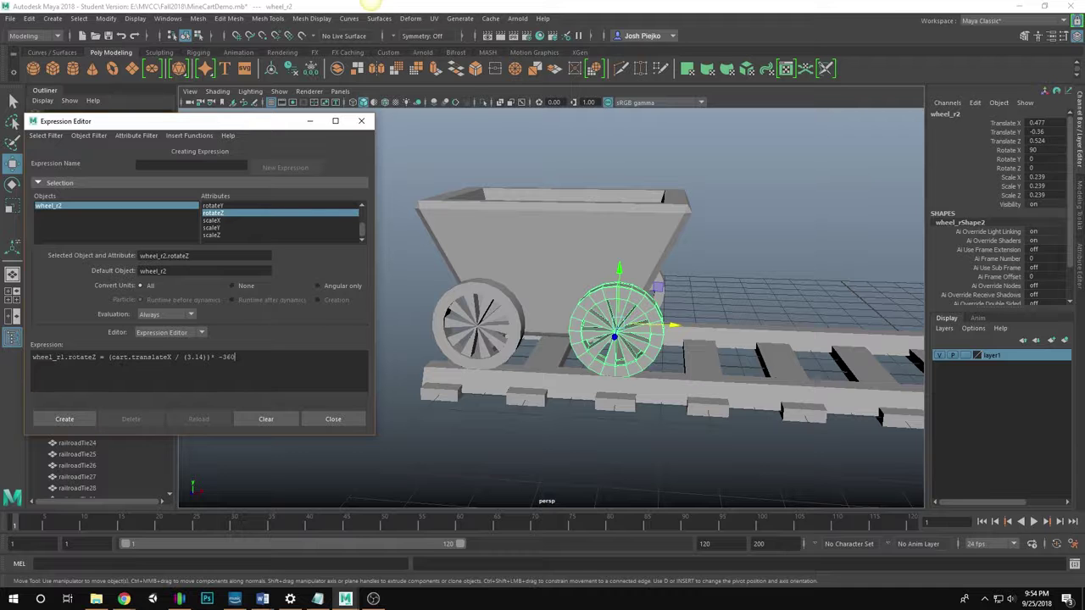
key(BackSpace)
text(2)
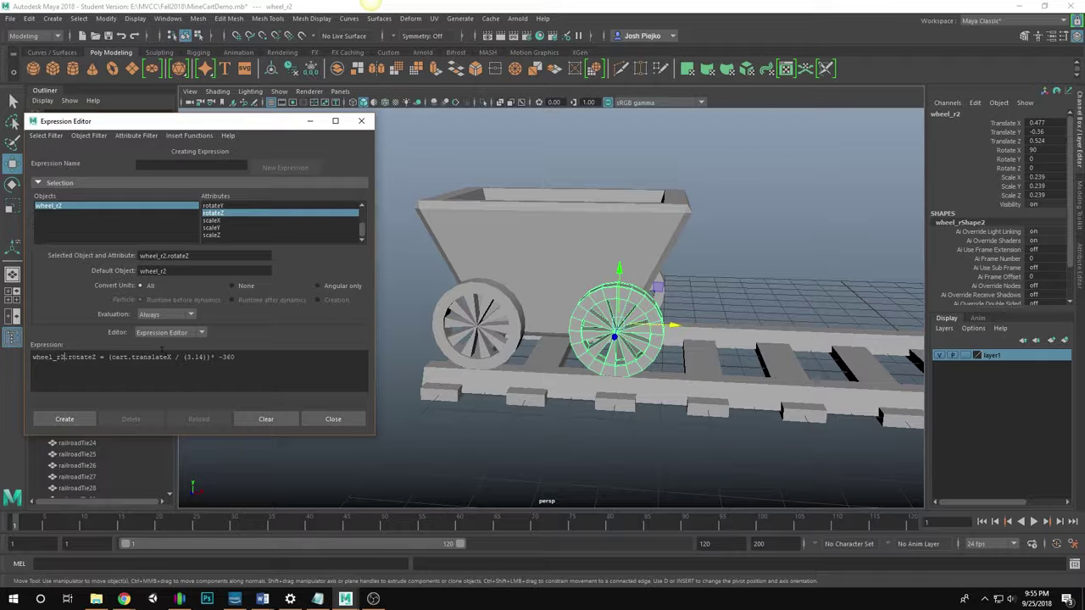
click(64, 419)
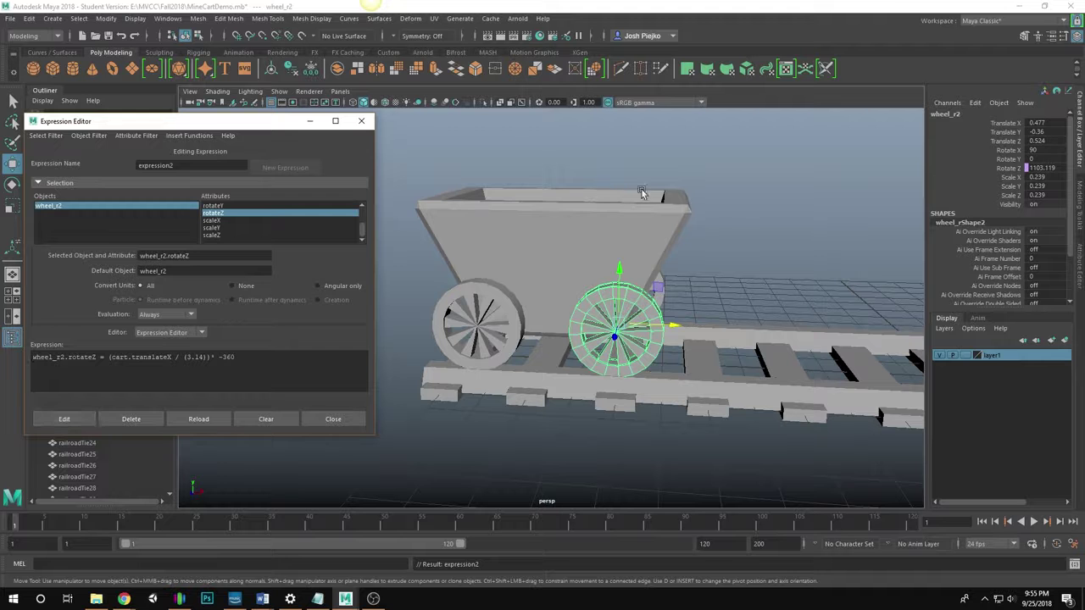
Slide the cart to test both wheel_r rotations together, and undo the move
click(644, 219)
drag(608, 263, 603, 324)
key(ctrl+z)
Create the expression wheel_l1.rotateZ = (cart.translateX / (3.14))* -360 for the wheel on the opposite side
click(604, 325)
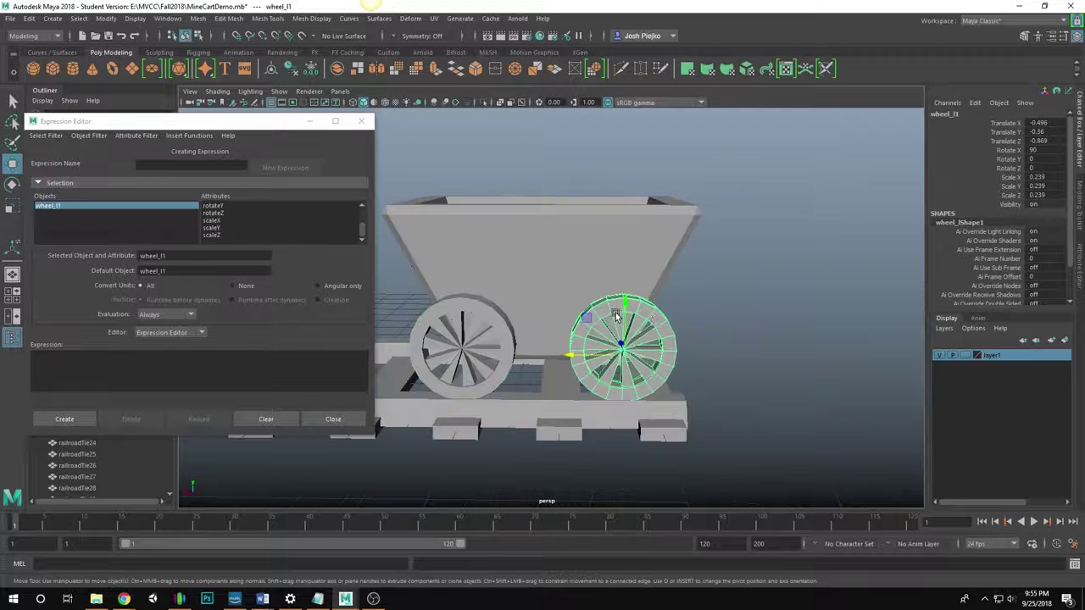
click(227, 212)
click(174, 372)
text(wheel_l1.rotateZ = (cart.translateX / (3.14))* -360)
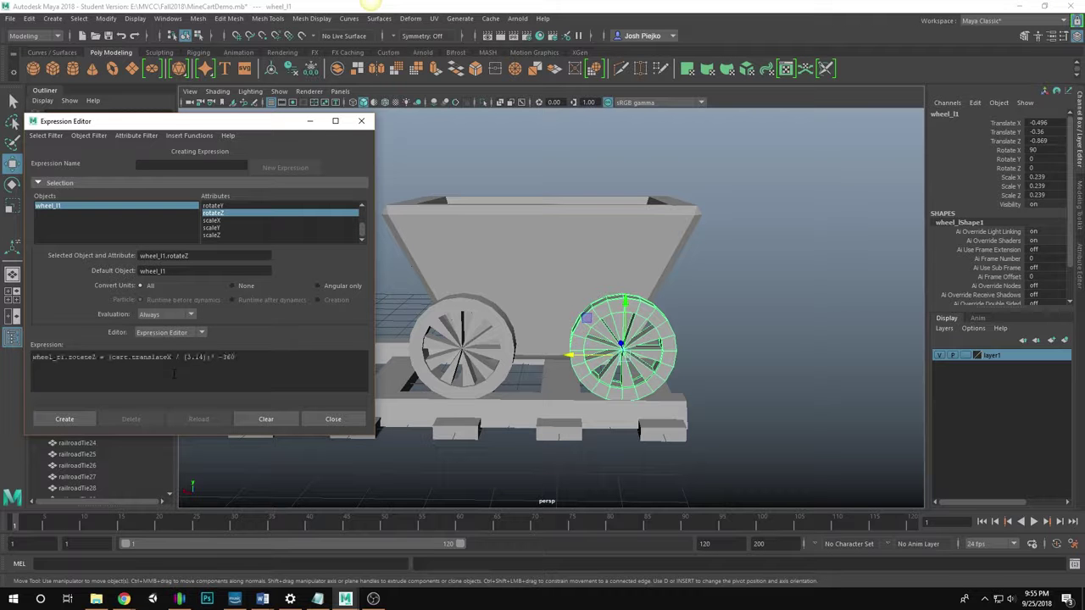
key(BackSpace)
text(l1)
click(86, 419)
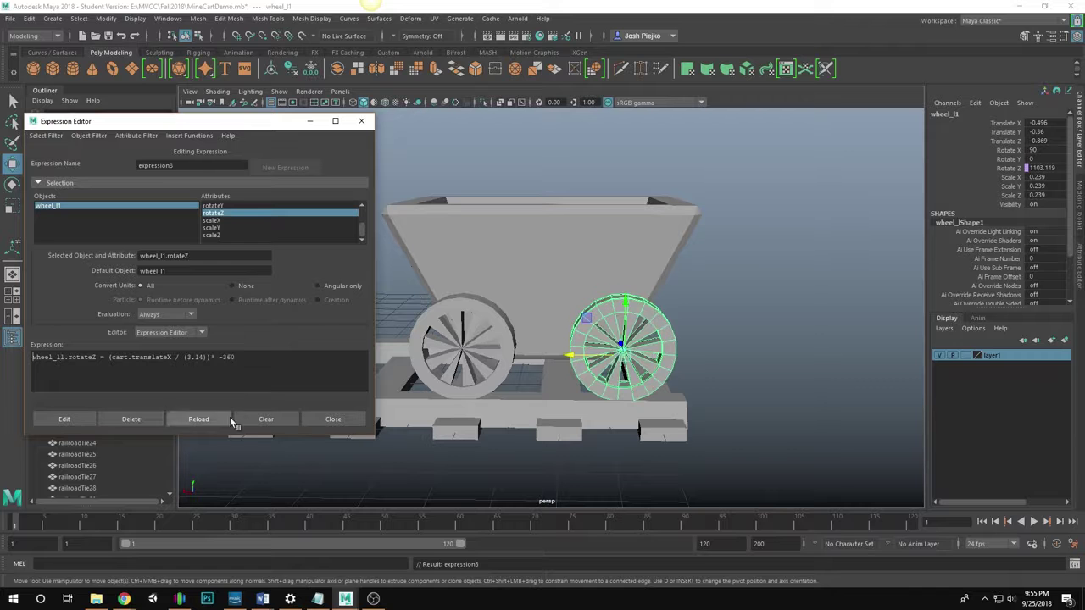
Create the expression wheel_l2.rotateZ = (cart.translateX / (3.14))* -360 for the remaining wheel
click(491, 321)
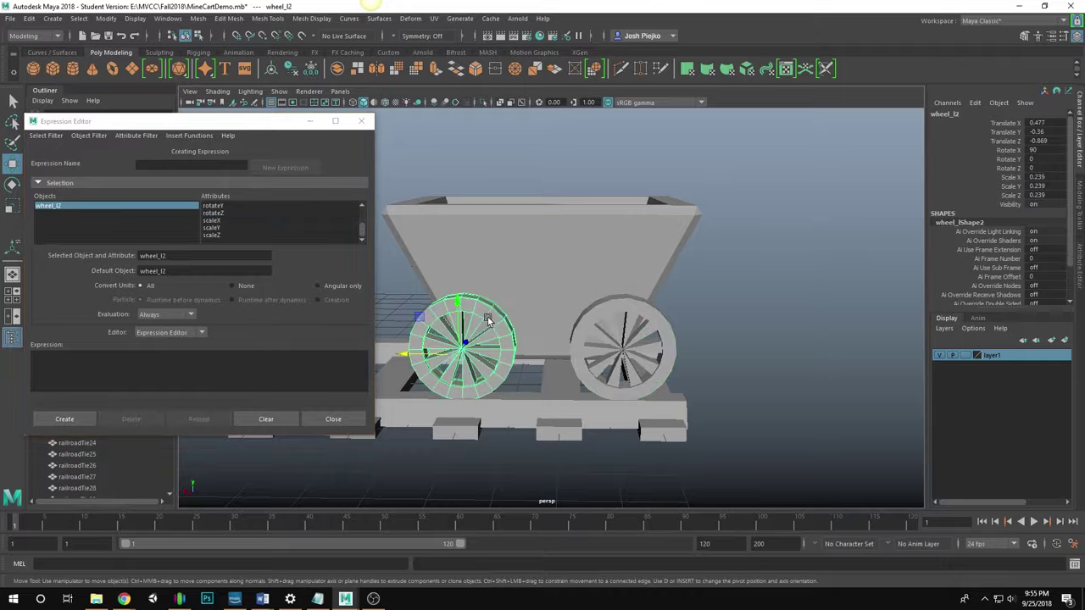
click(224, 213)
click(181, 357)
text(wheel_l1.rotateZ = (cart.translateX / (3.14)* -360))
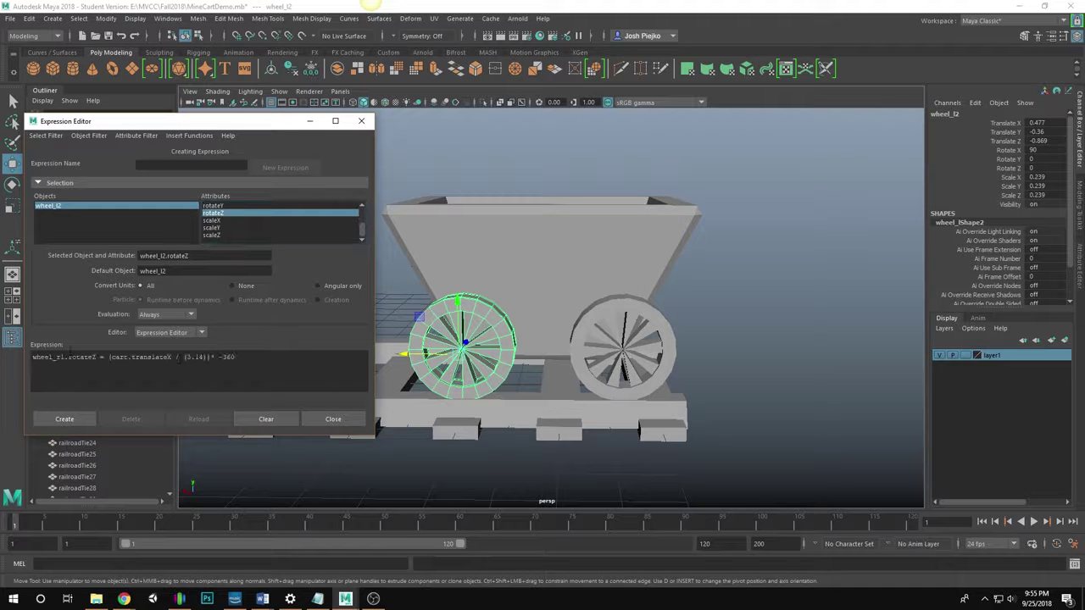
key(BackSpace)
key(BackSpace)
text(l2)
click(66, 420)
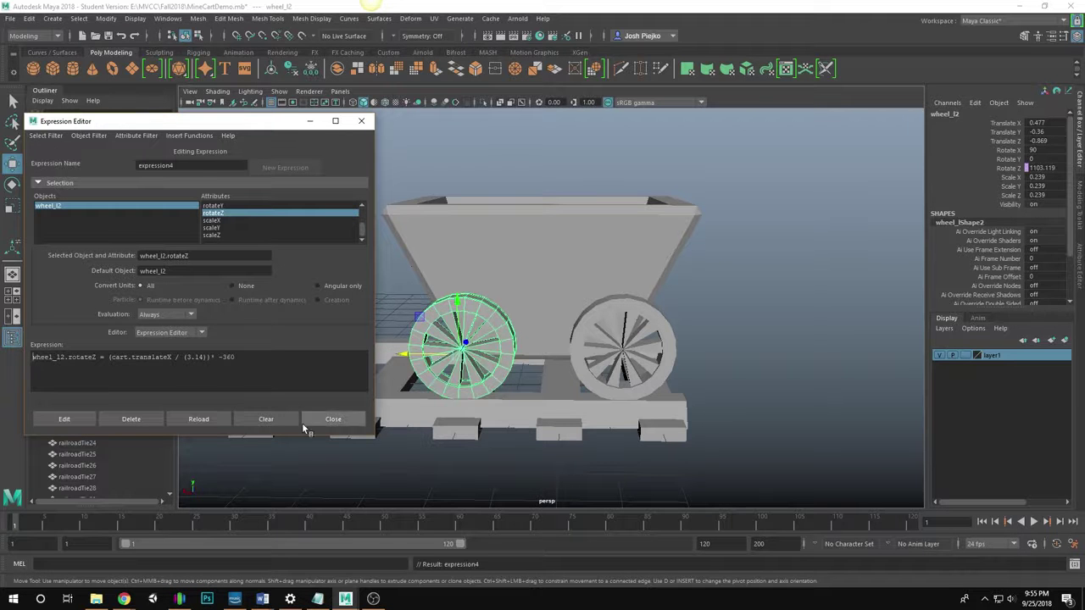
Clear and re-enter the wheel_l2 expression as wheel_l2.rotateZ = (cart.translateX / (3.14))* -360, and close the Expression Editor
click(266, 419)
click(89, 361)
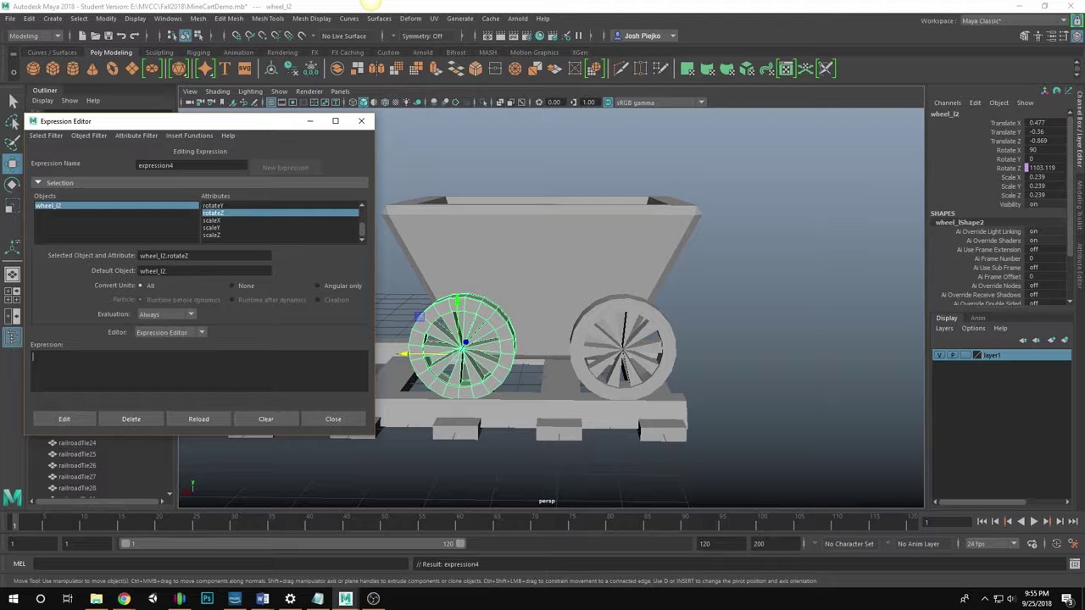
key(ctrl+v)
key(BackSpace)
key(BackSpace)
text(l2)
click(81, 418)
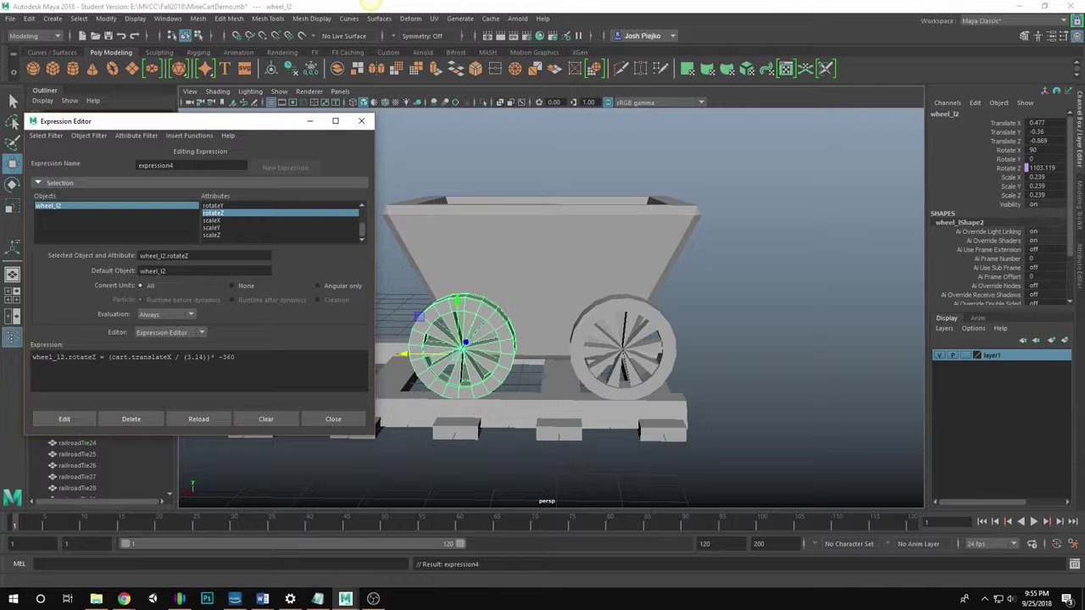
click(312, 418)
Slide the cart along the track to test the two wheel_l rotations, and undo the move
click(762, 367)
click(618, 259)
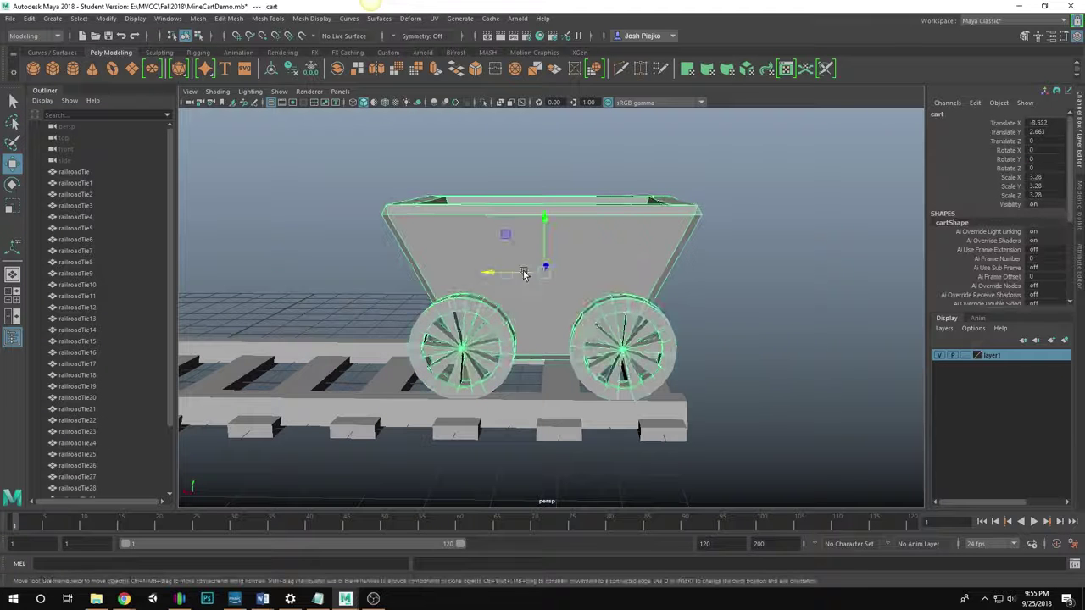
drag(522, 284, 429, 325)
key(ctrl+z)
Slide the cart forward along the track in a wider view to check all four wheels rolling, undoing each move
alt+drag(346, 327, 649, 314)
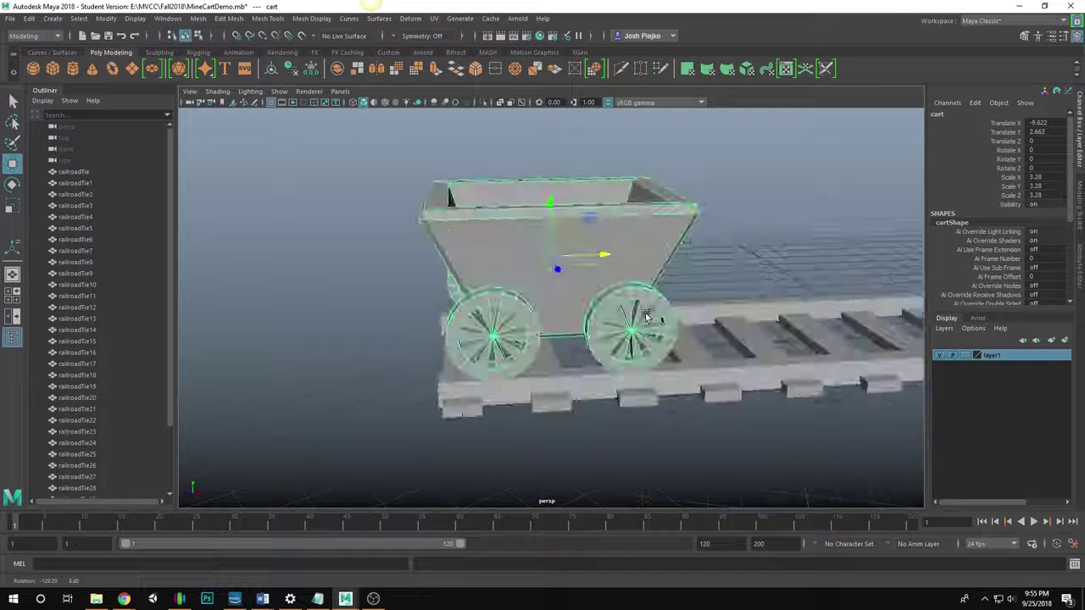
alt+right_drag(649, 315, 483, 291)
alt+drag(482, 290, 647, 387)
alt+middle_drag(647, 386, 548, 376)
drag(508, 278, 917, 307)
key(ctrl+z)
click(497, 429)
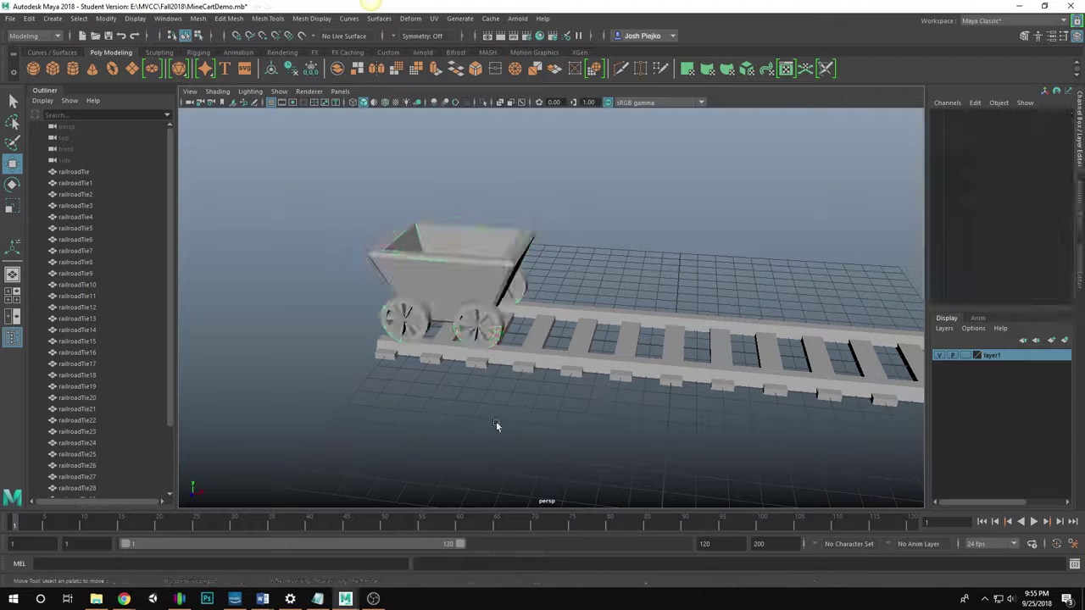
click(502, 276)
drag(513, 280, 588, 308)
key(ctrl+z)
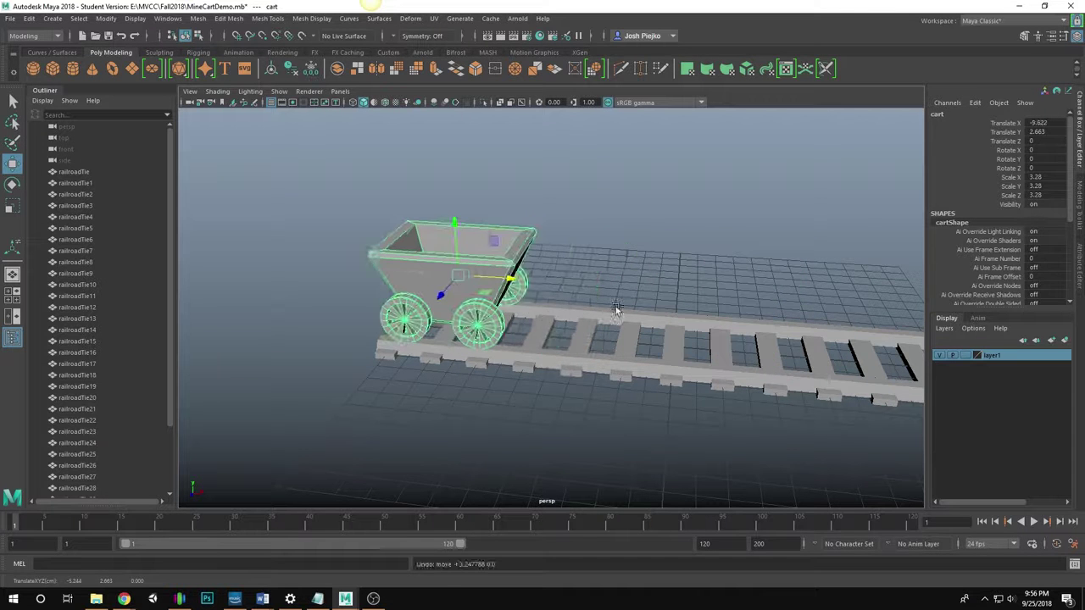
Save the mine cart scene
alt+middle_drag(562, 463, 504, 416)
key(ctrl+s)
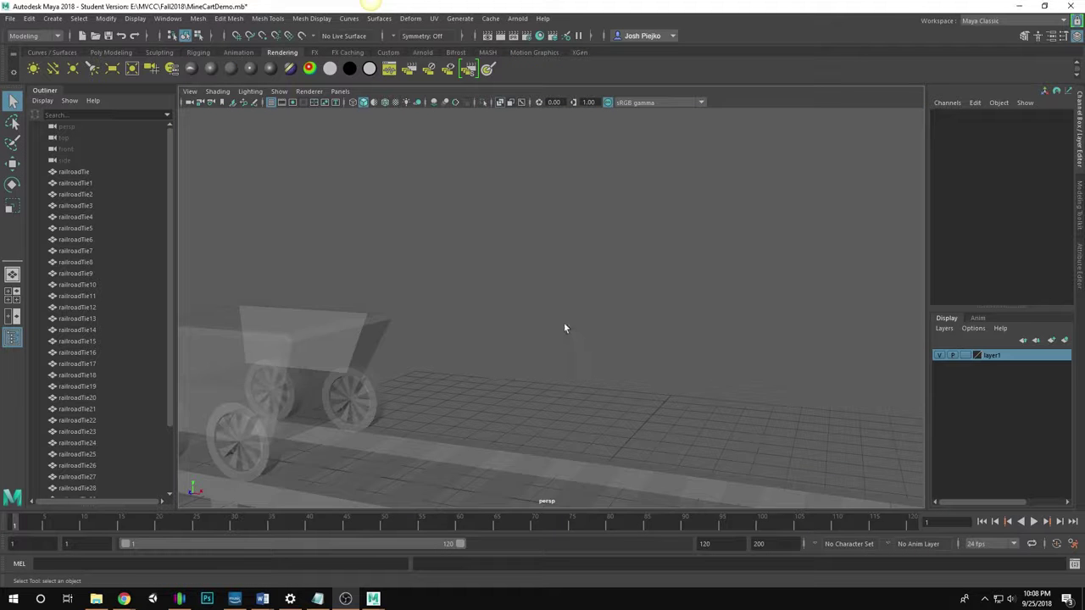
Turn off X-Ray shading so the cart and track display as solid
alt+drag(564, 328, 498, 252)
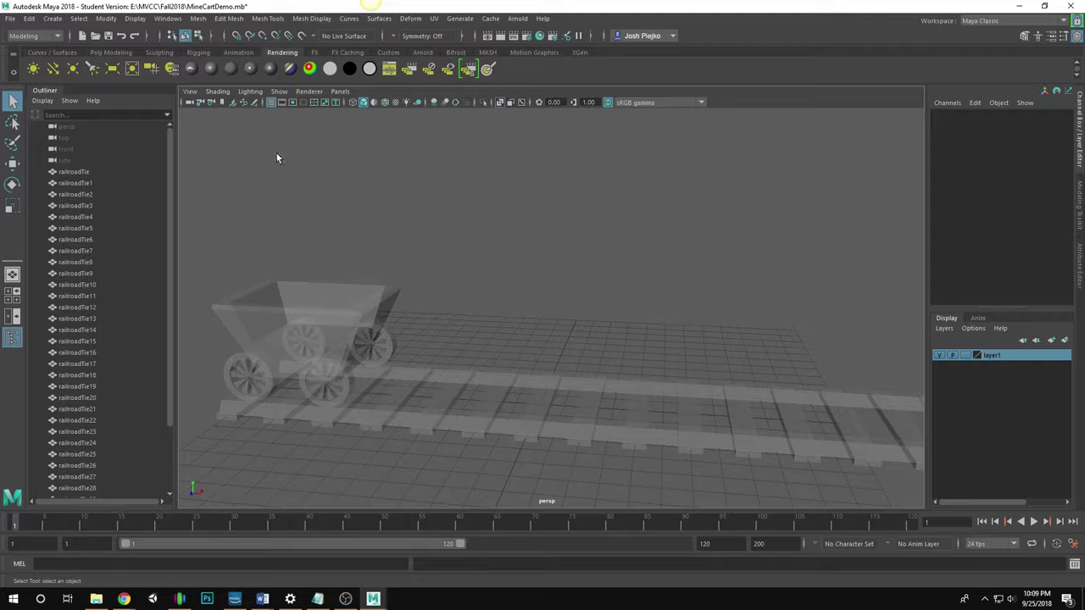
click(219, 92)
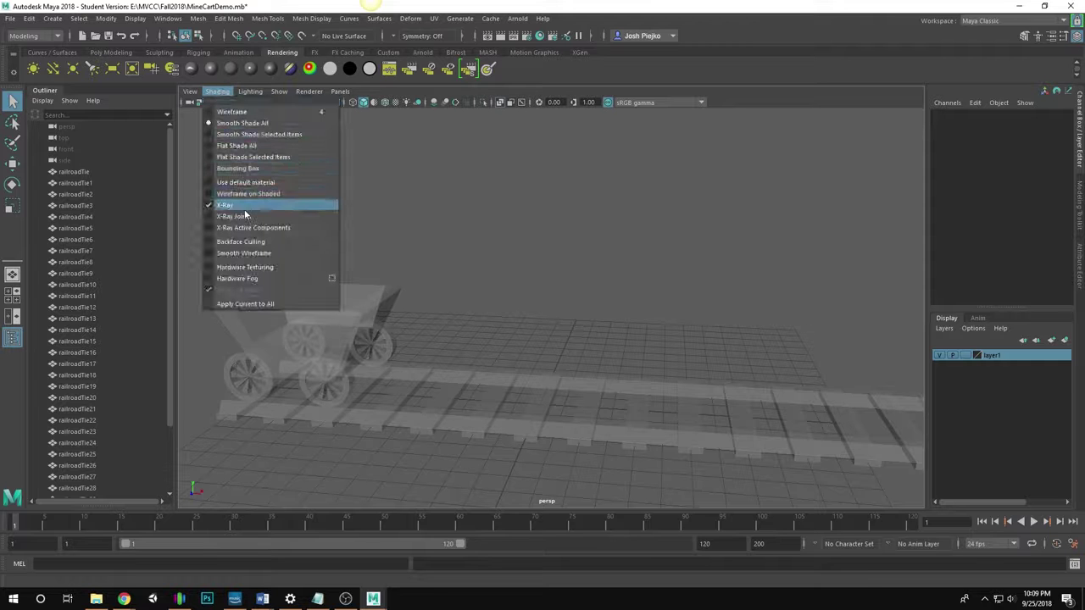
click(272, 203)
alt+drag(636, 371, 458, 322)
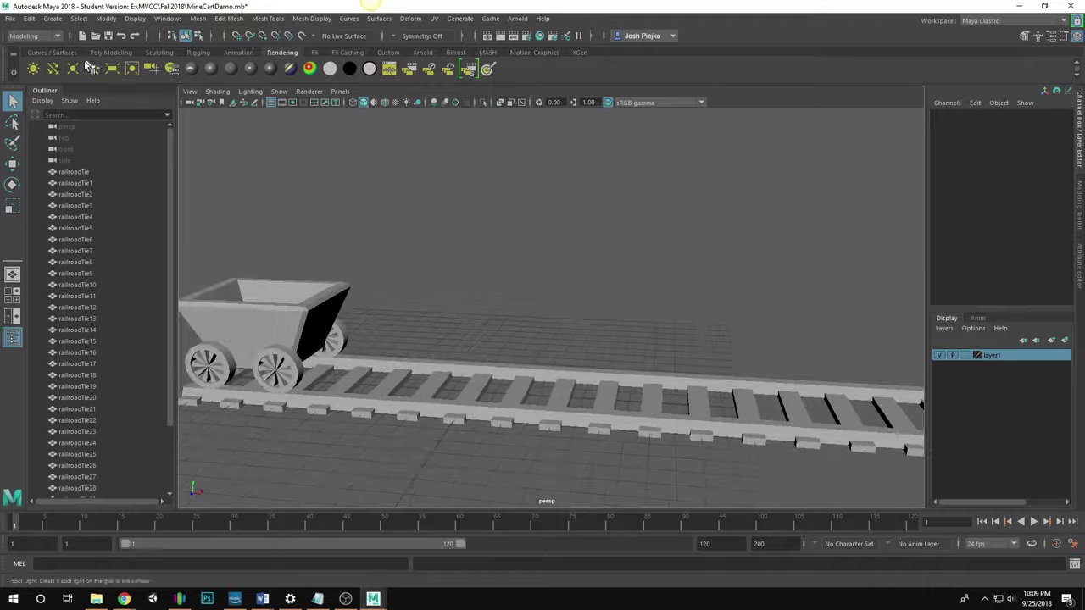
Create a polygon cylinder and move it to about 2.811 in X and 3.26 in Y, above the track
click(111, 52)
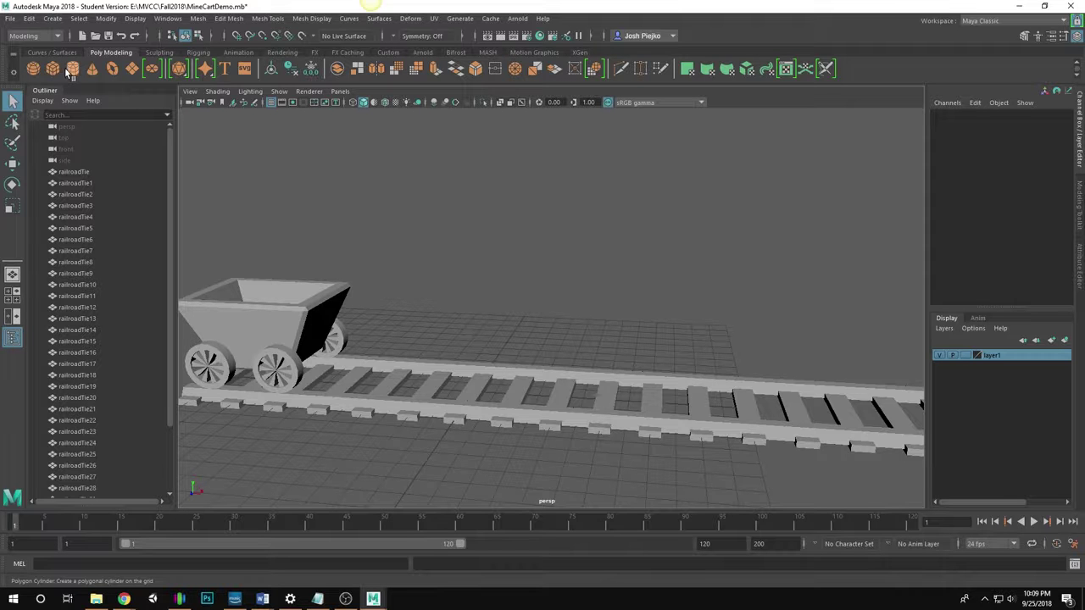
click(70, 70)
scroll(504, 299, up, 3)
key(w)
drag(438, 378, 434, 276)
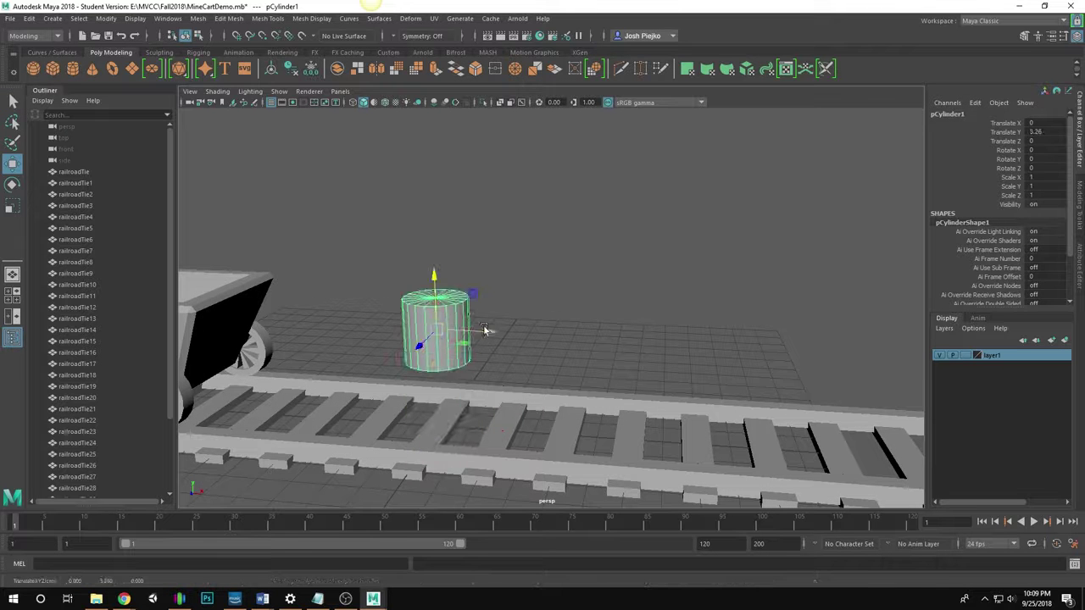
drag(485, 329, 598, 348)
Set the cylinder's radius to 0.7 and its height to 5
scroll(1070, 228, down, 2)
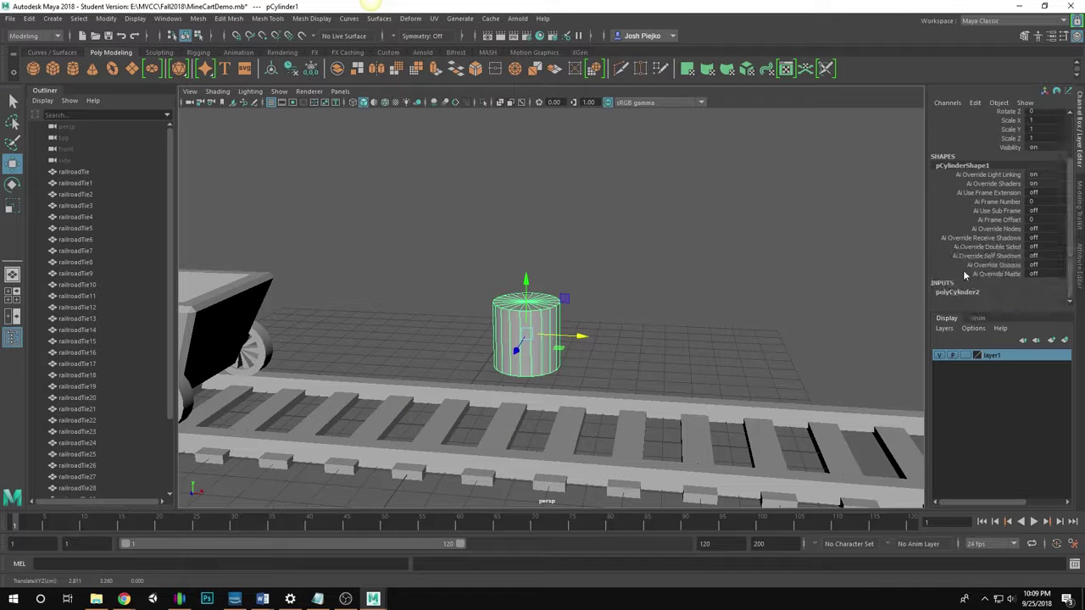
scroll(1069, 253, down, 2)
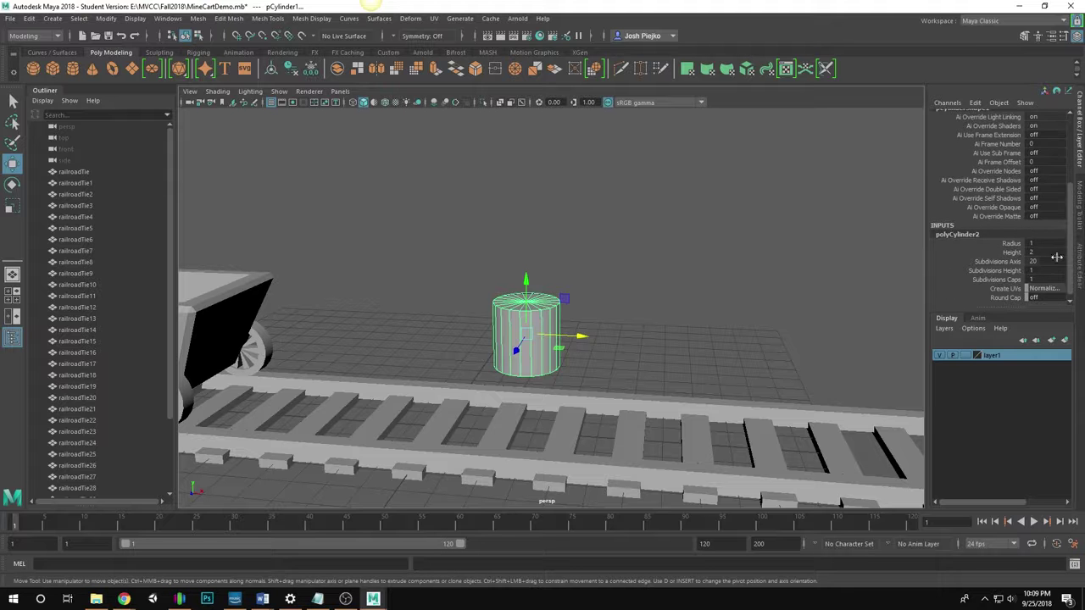
double_click(1038, 243)
text(0.7)
key(Return)
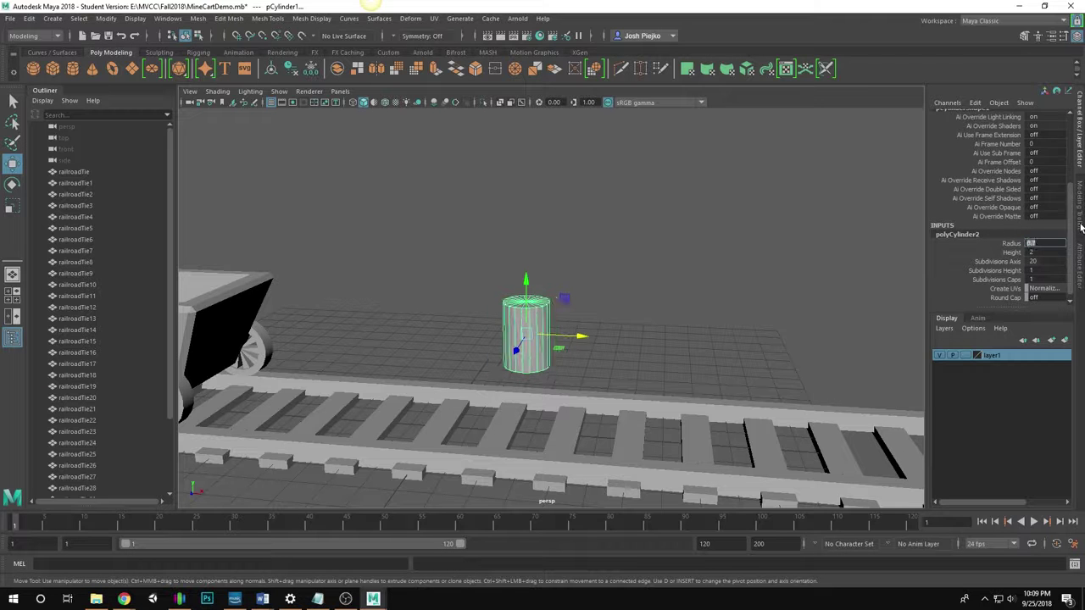
double_click(1034, 251)
text(4)
key(Return)
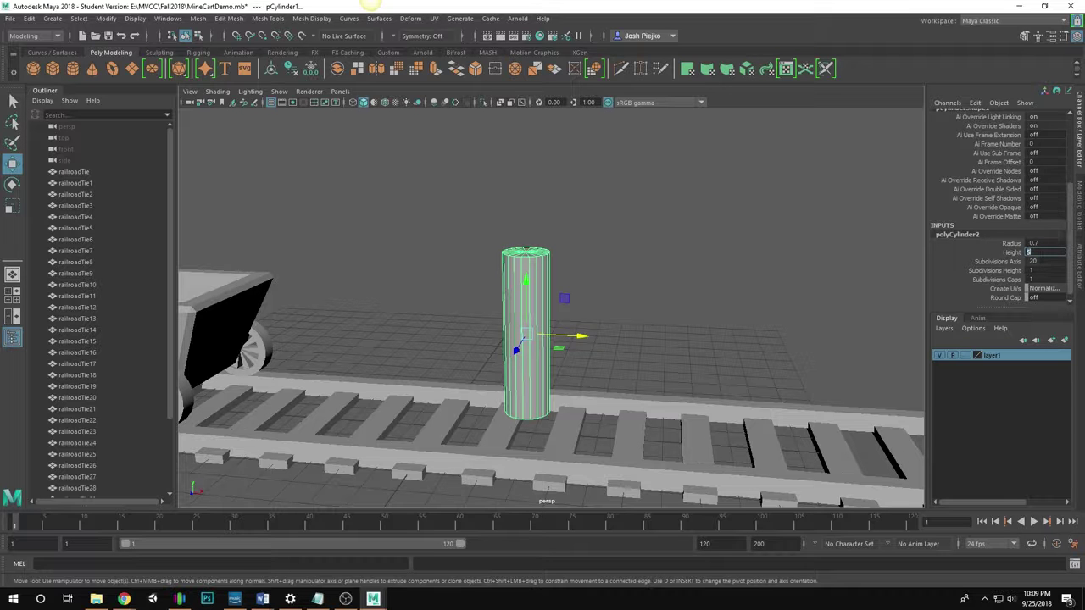
Set the cylinder's height subdivisions to 20
double_click(1037, 270)
text(20)
key(Return)
scroll(590, 296, up, 3)
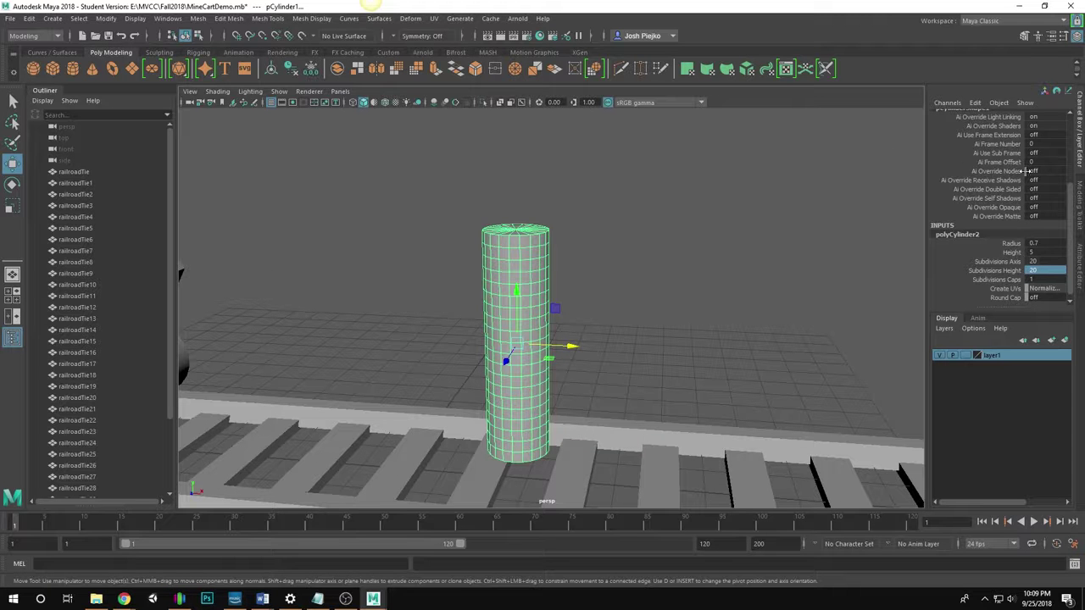
Rename the cylinder as tomBody
drag(1069, 216, 1056, 125)
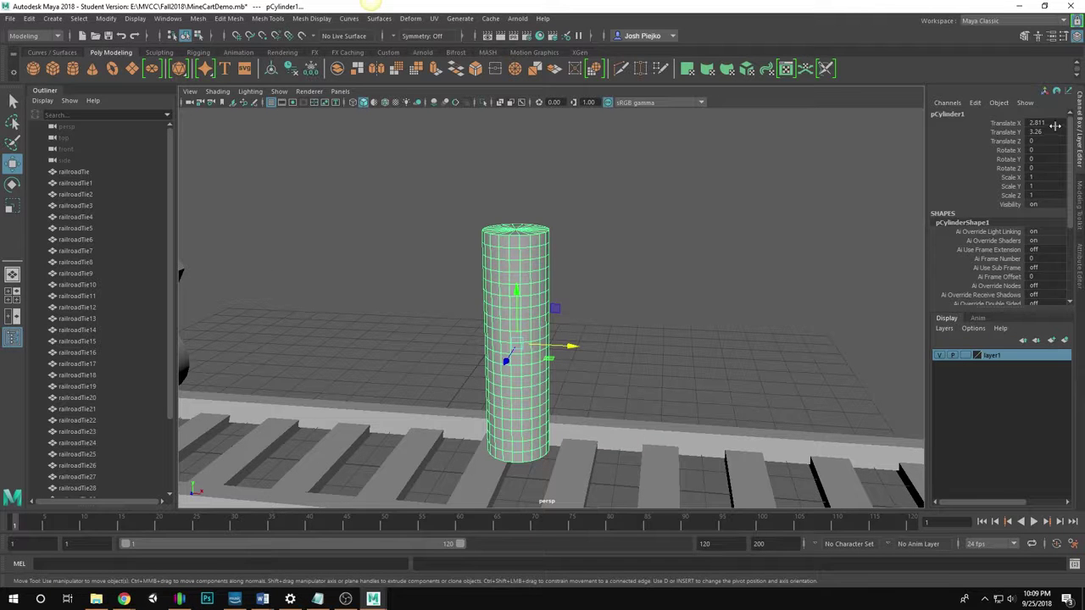
double_click(944, 112)
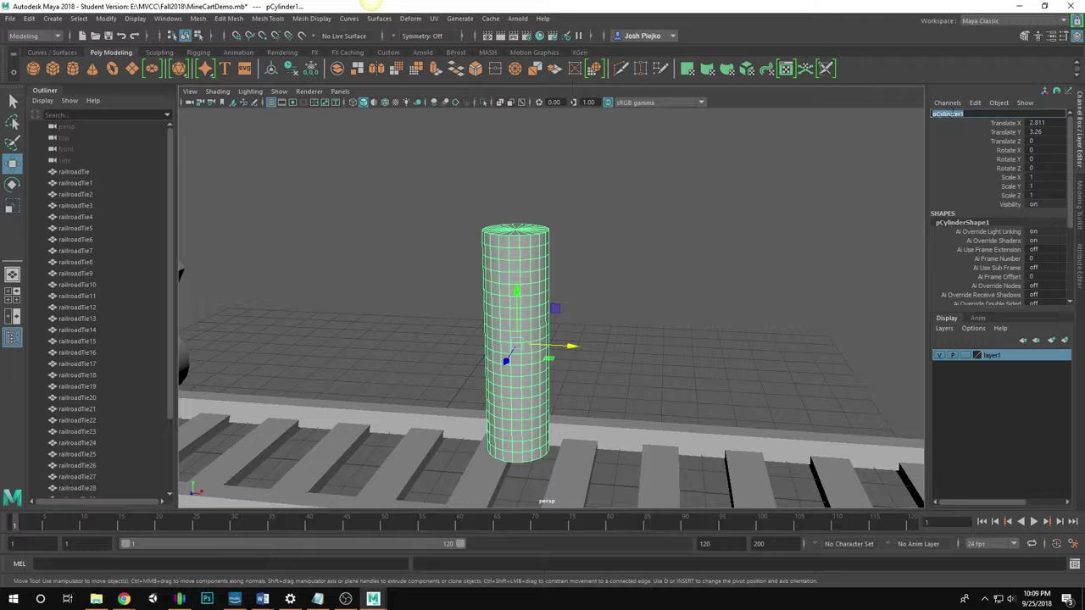
key(BackSpace)
text(tomBody)
key(Return)
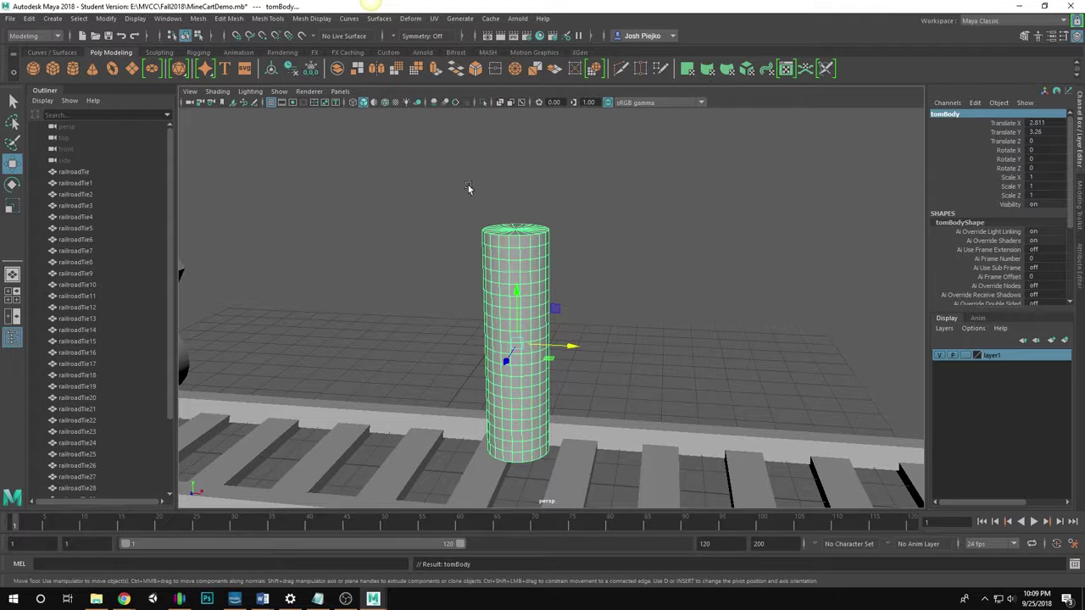
Create a polygon sphere at the origin and open its polySphere1 creation settings
alt+middle_drag(606, 246, 614, 208)
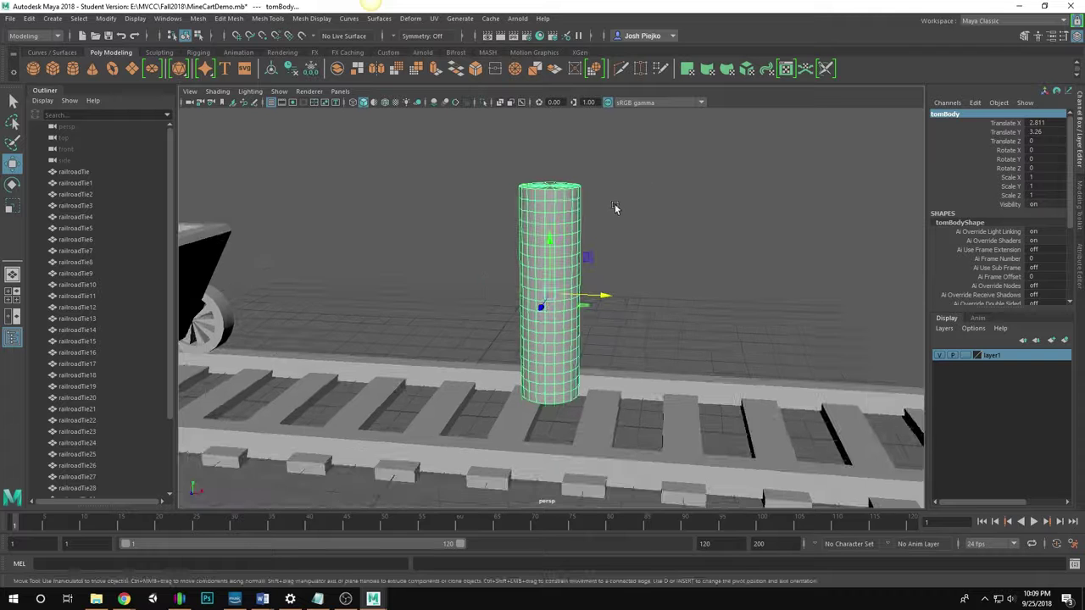
click(33, 69)
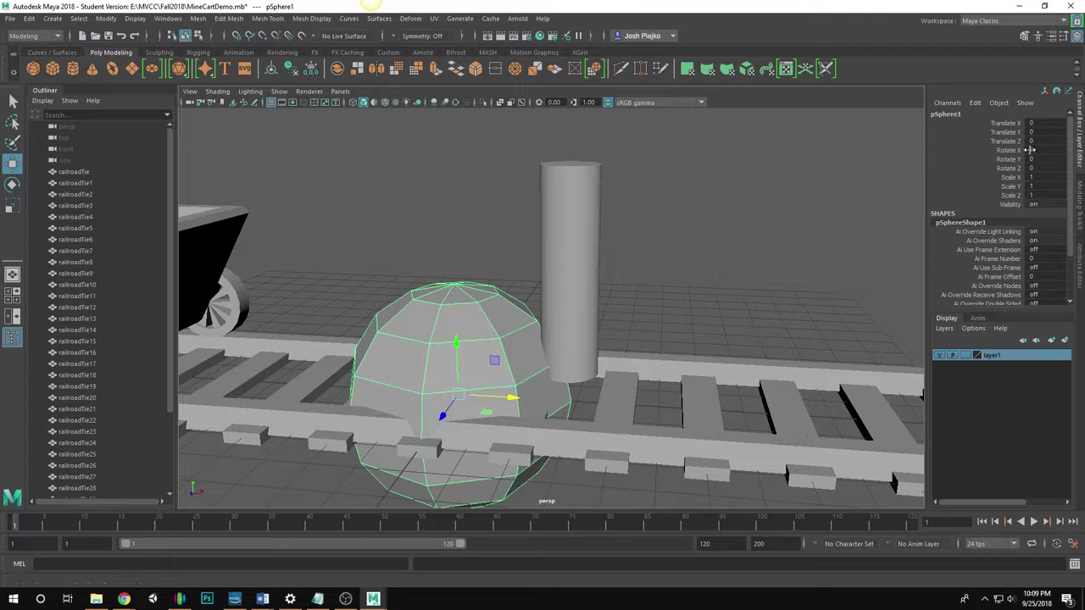
scroll(1063, 271, down, 2)
click(955, 292)
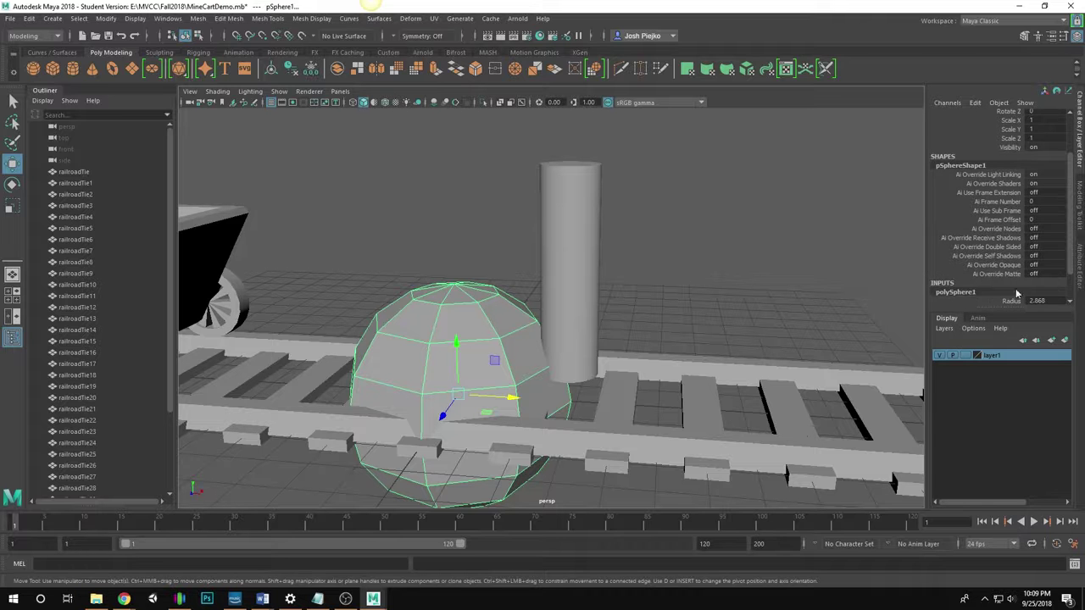
Set both the axis and height subdivisions of the selected sphere to 16
scroll(1060, 288, down, 1)
drag(1048, 275, 1047, 283)
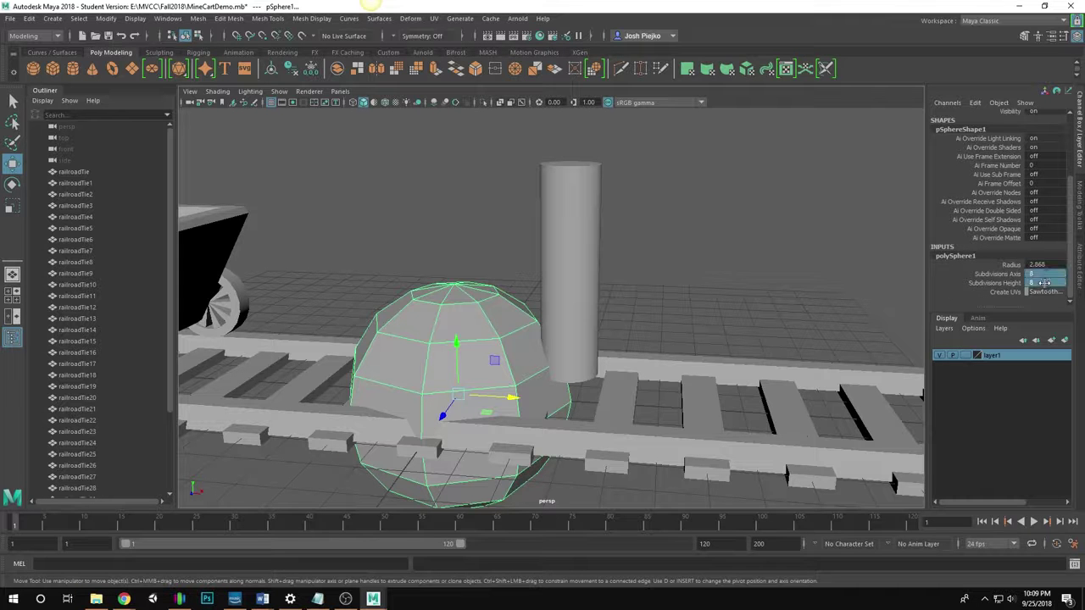
text(16)
key(Return)
Scale the sphere down uniformly to about 0.487 and move it up beside the standing cylinder
alt+drag(515, 213, 486, 244)
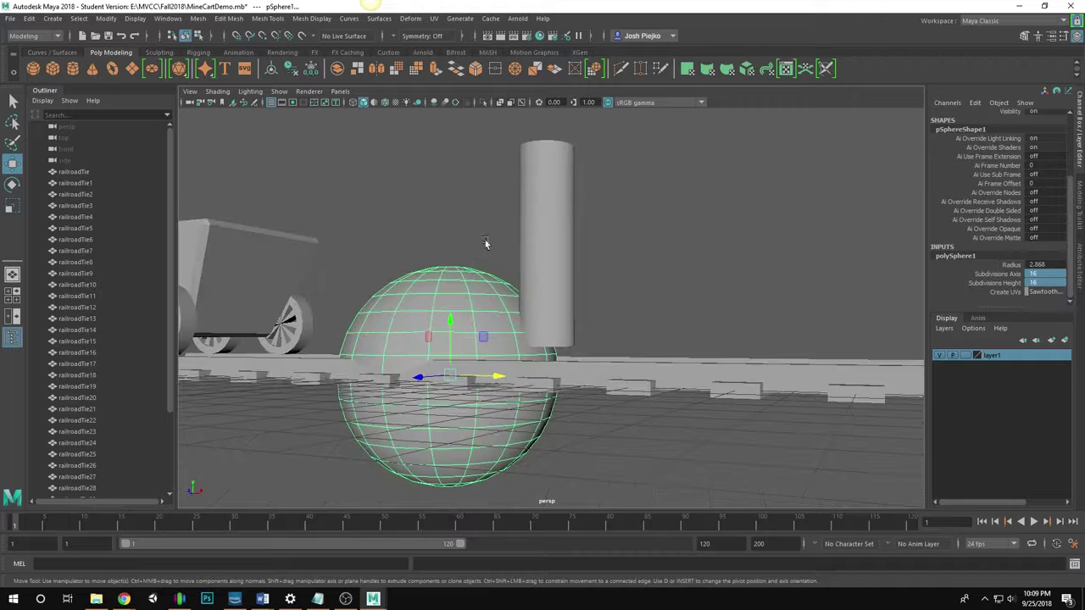
alt+drag(411, 196, 432, 206)
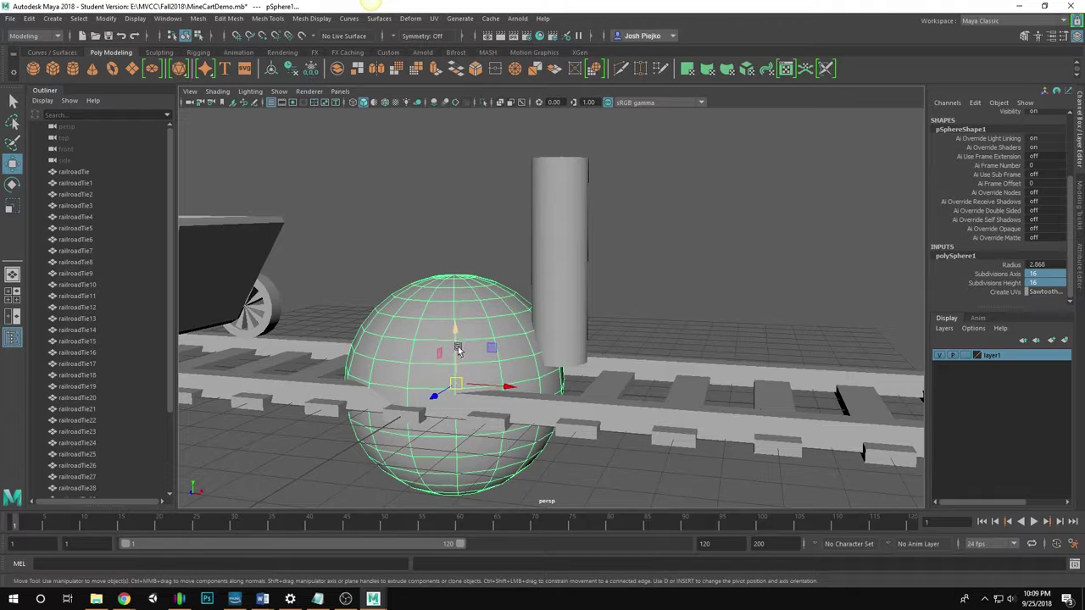
key(r)
drag(456, 386, 554, 388)
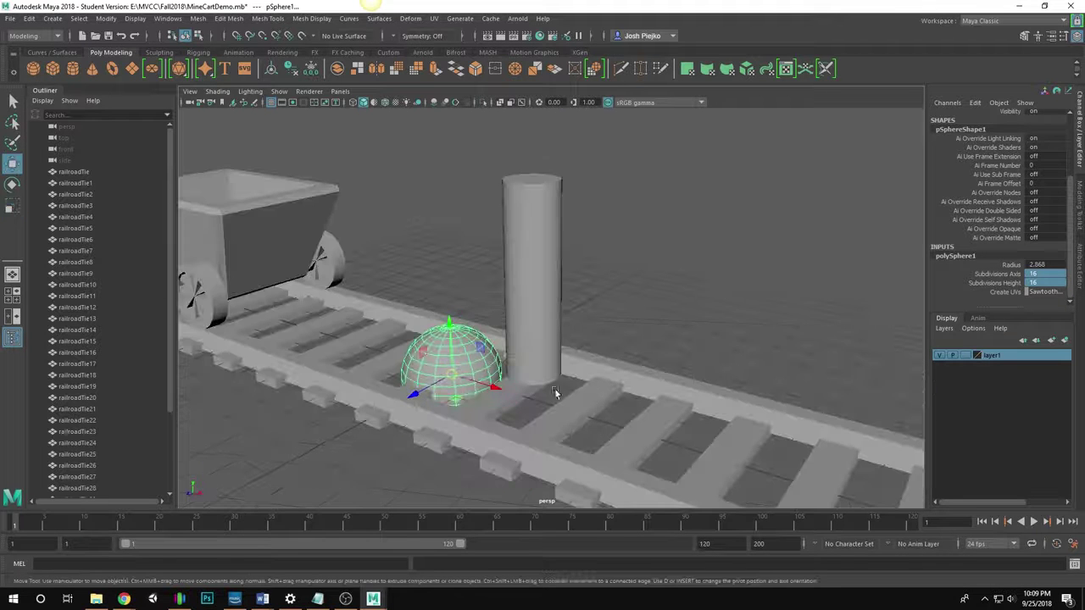
key(w)
drag(450, 376, 603, 276)
Turn on Wireframe on Shaded display for the viewport and clear the cylinder selection
click(518, 291)
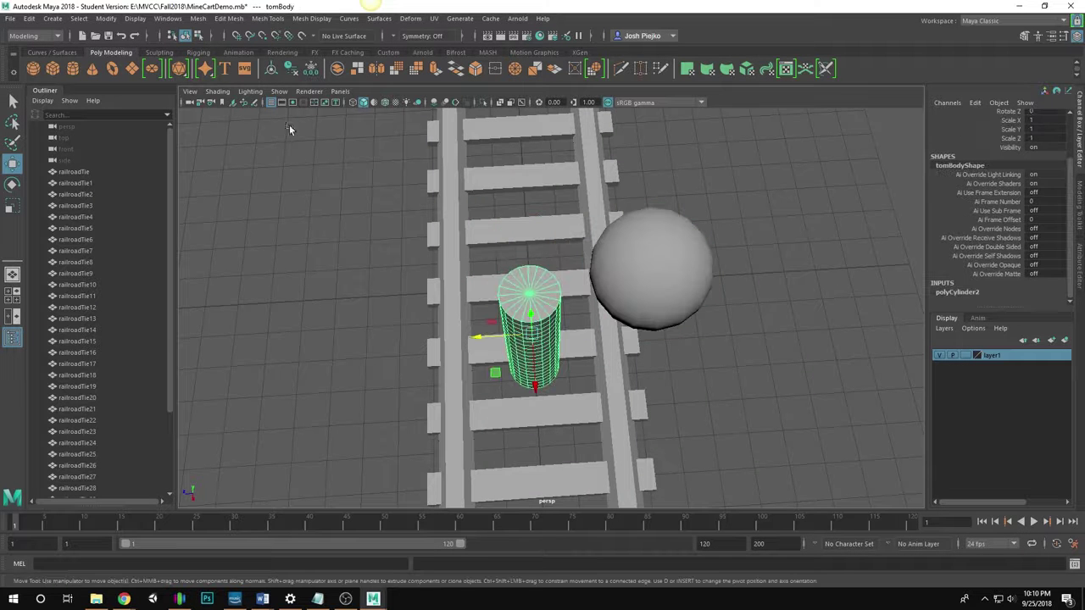
click(217, 90)
click(280, 189)
alt+right_drag(306, 239, 546, 362)
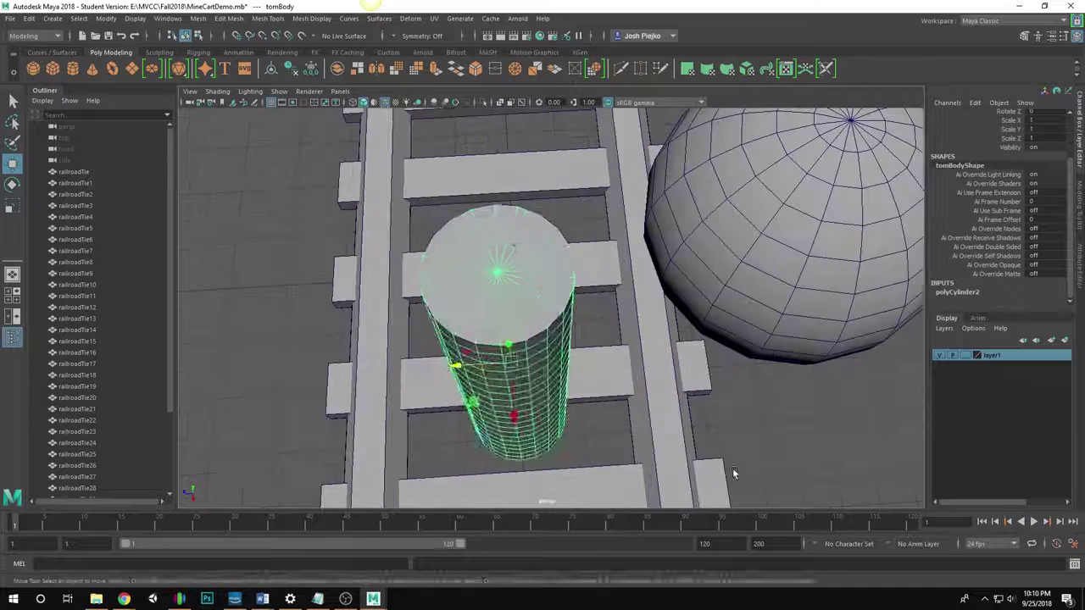
click(426, 241)
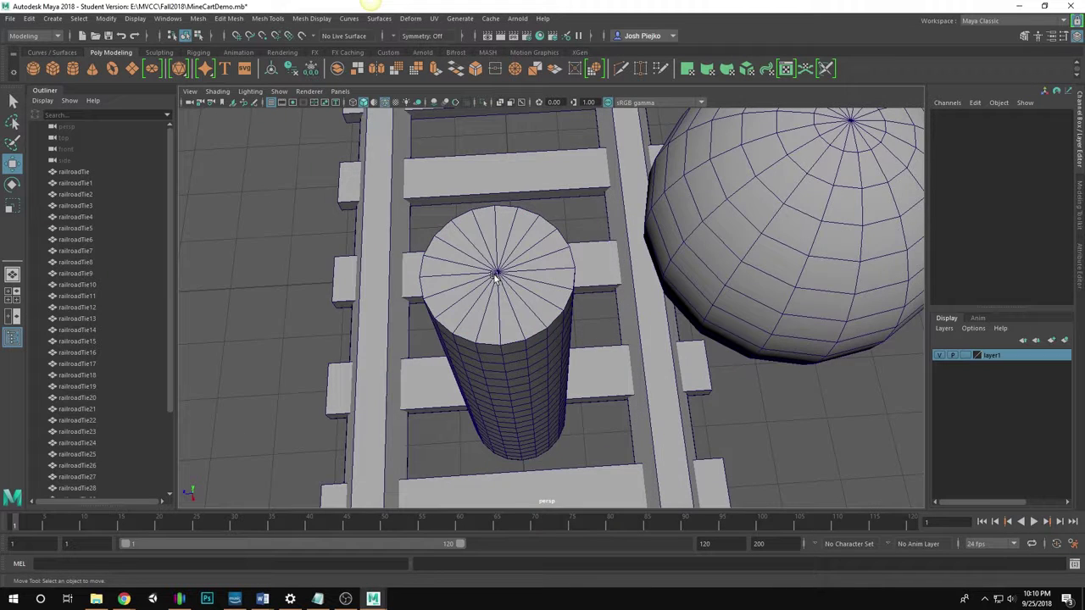
alt+drag(496, 277, 639, 244)
Try to snap the sphere's centre to the middle vertex of the cylinder's top cap
click(710, 191)
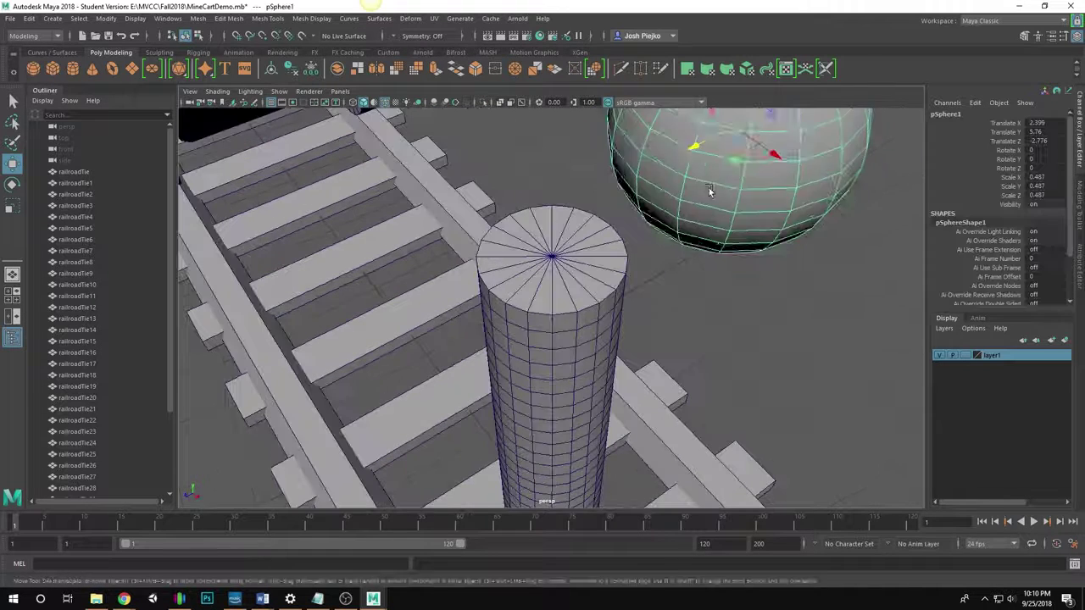
alt+drag(710, 191, 721, 220)
alt+middle_drag(700, 195, 691, 265)
key(v)
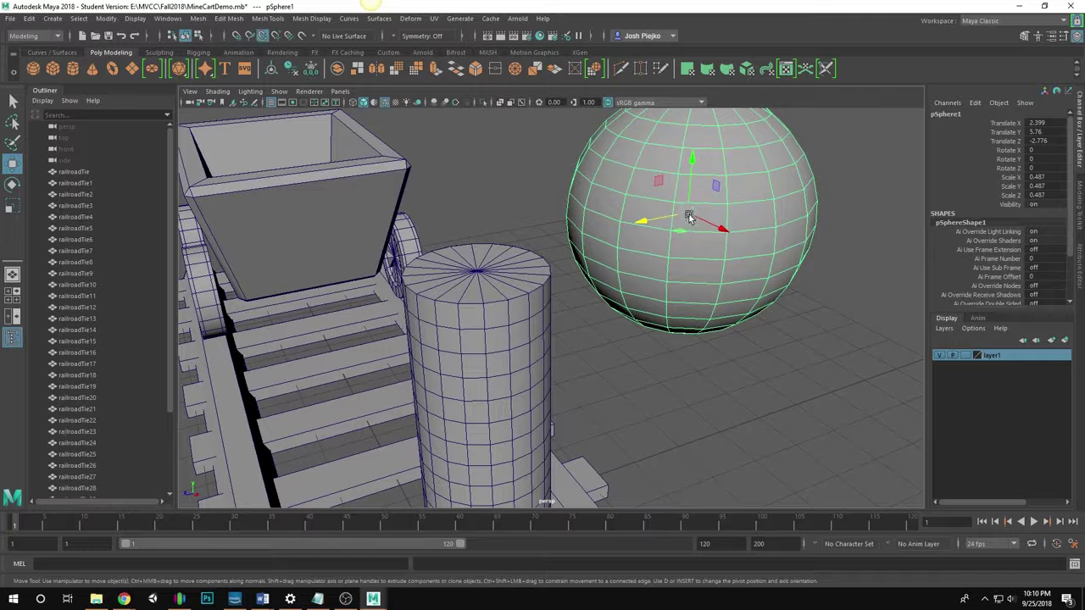
drag(689, 218, 485, 265)
drag(462, 270, 553, 299)
Turn on X-Ray display and vertex-snap the sphere's centre to the middle of the cylinder's top cap
click(218, 92)
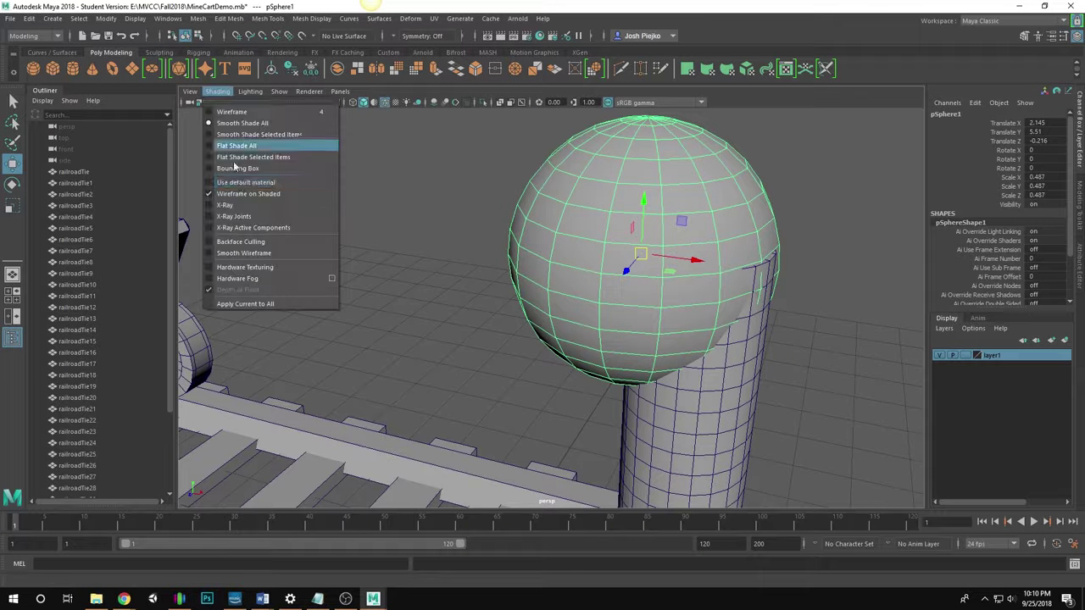
click(242, 208)
mouse_move(440, 279)
alt+mouse_down()
mouse_move(497, 286)
mouse_move(500, 327)
mouse_move(504, 300)
mouse_move(555, 306)
alt+mouse_up()
key(v)
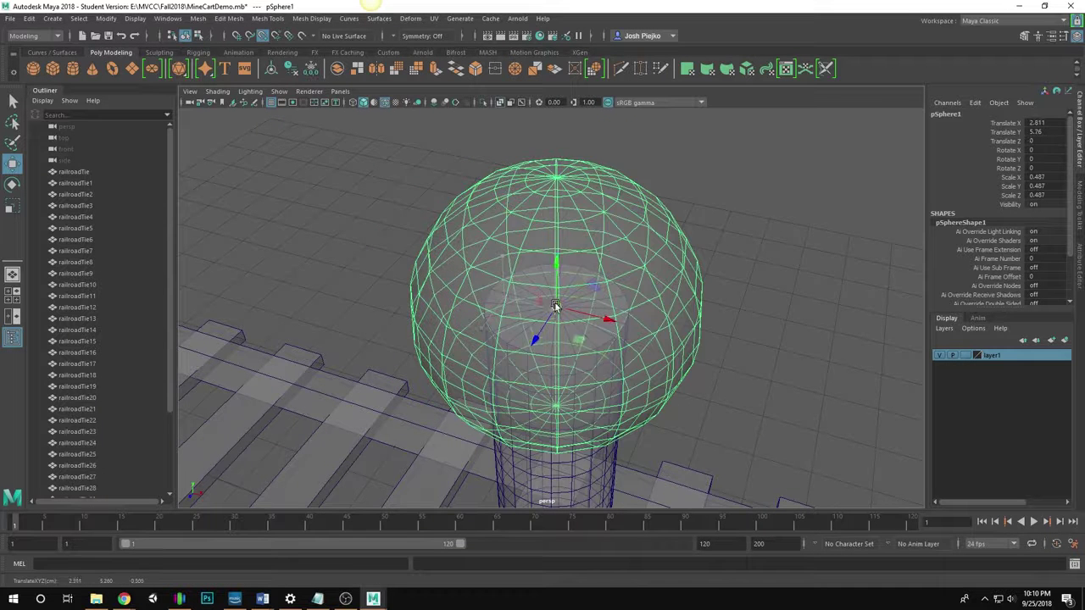
scroll(551, 304, down, 2)
Turn off both Wireframe on Shaded and X-Ray display in the viewport
click(220, 92)
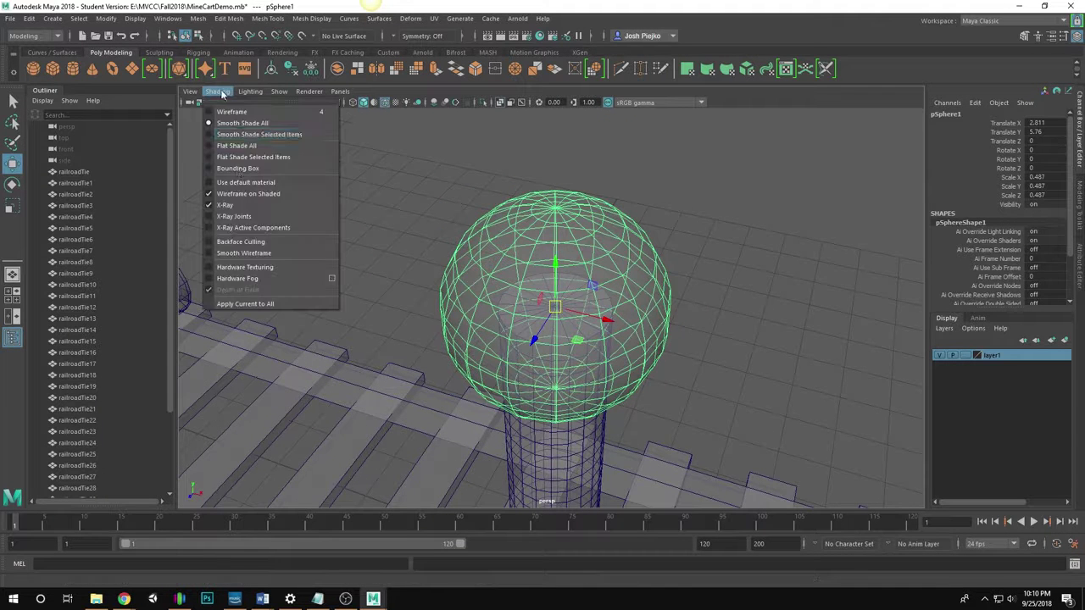
click(247, 194)
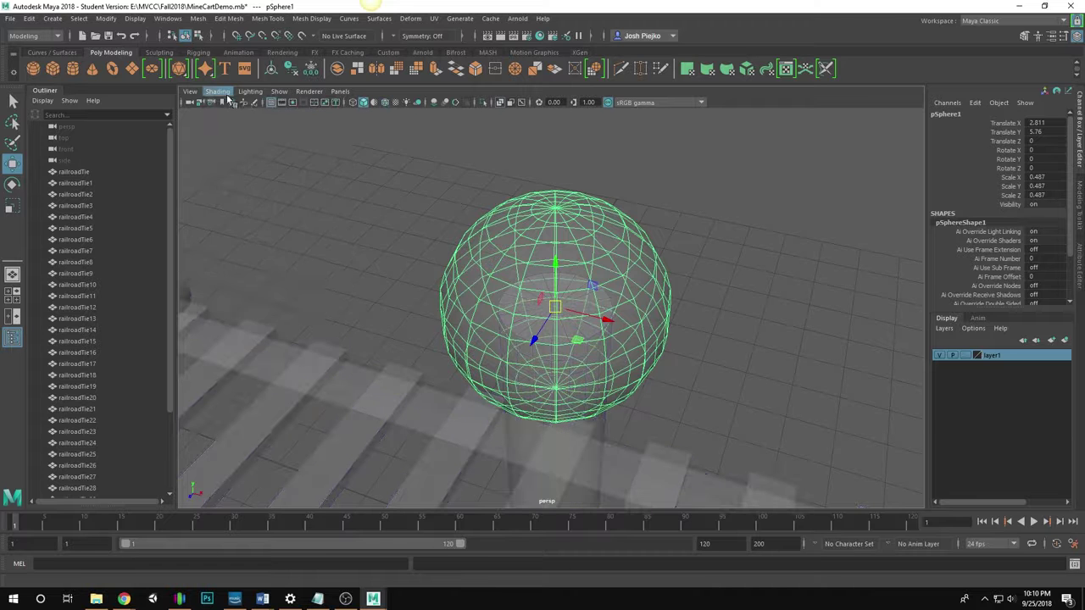
click(223, 94)
click(239, 207)
Scale the sphere on top of the cylinder uniformly down to about 0.364
alt+right_drag(497, 271, 316, 270)
alt+drag(315, 270, 291, 191)
alt+drag(551, 242, 563, 299)
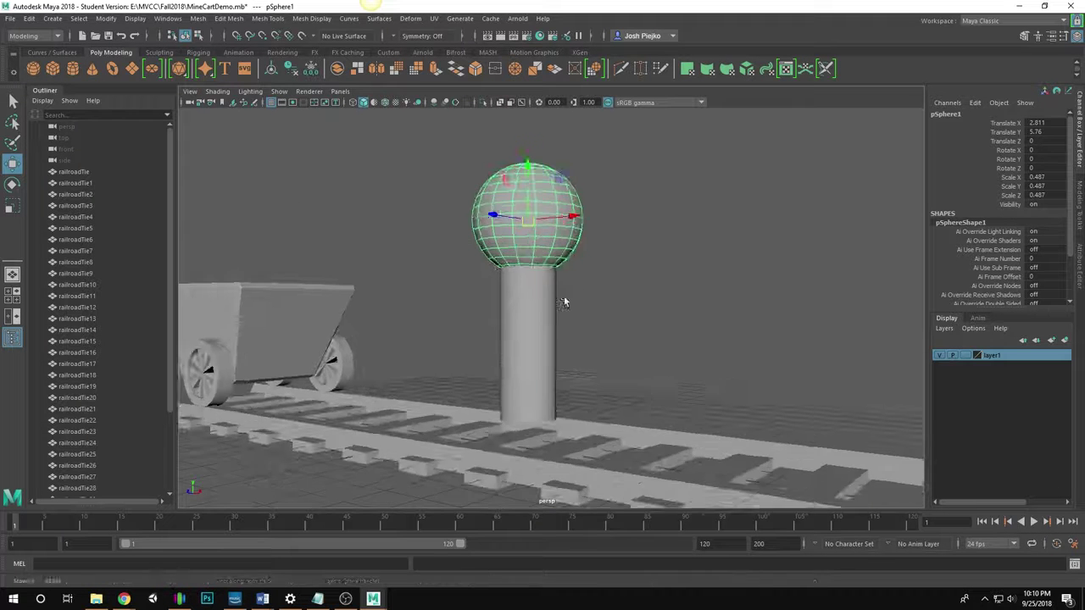
key(r)
drag(525, 212, 502, 229)
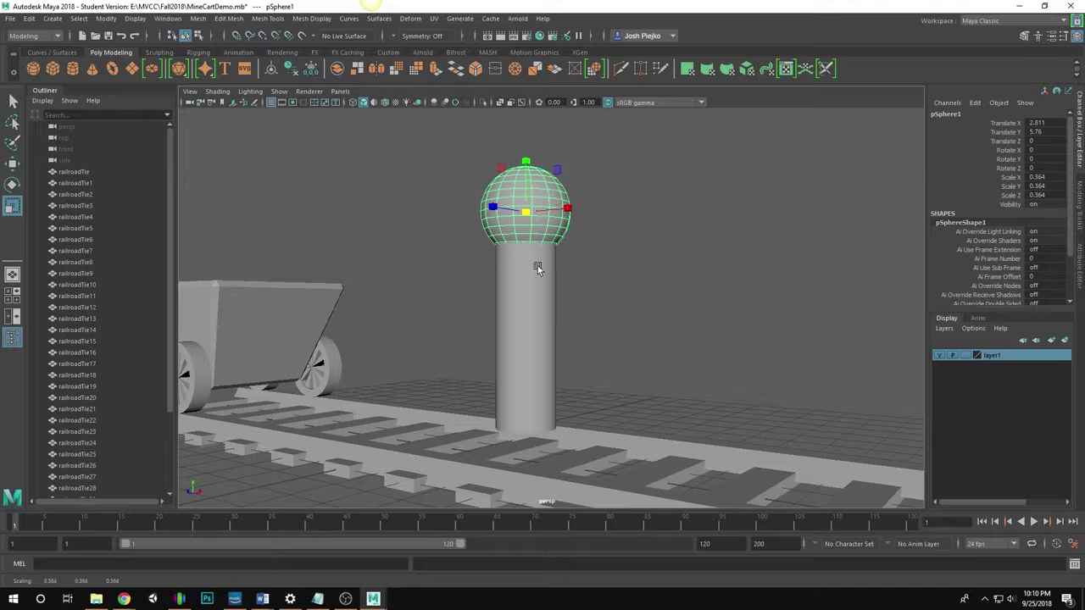
Rename the sphere as tomHead
key(w)
click(949, 114)
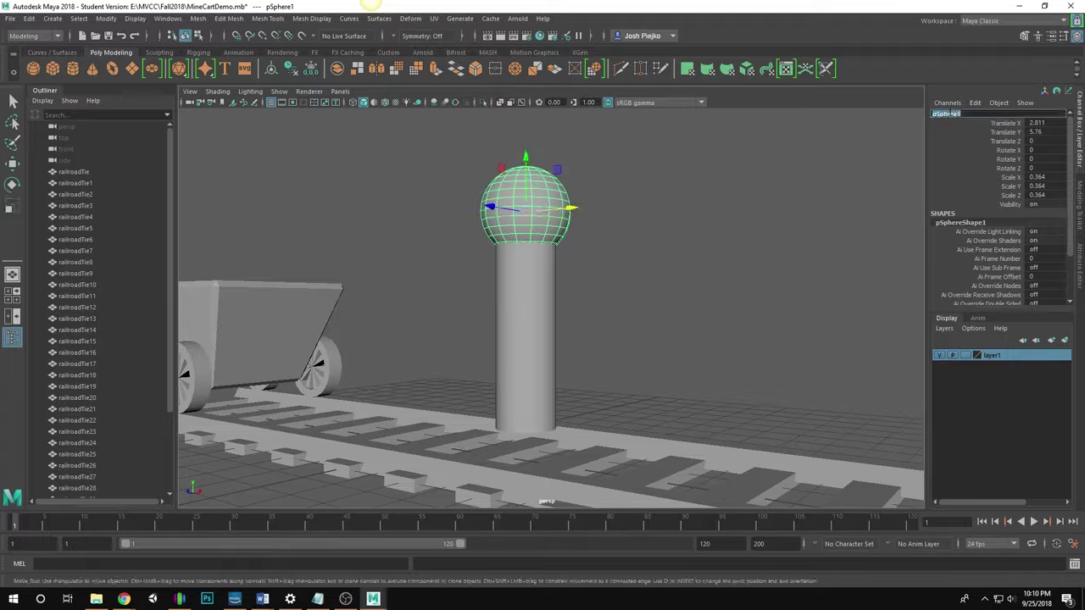
text(tomHead)
key(Return)
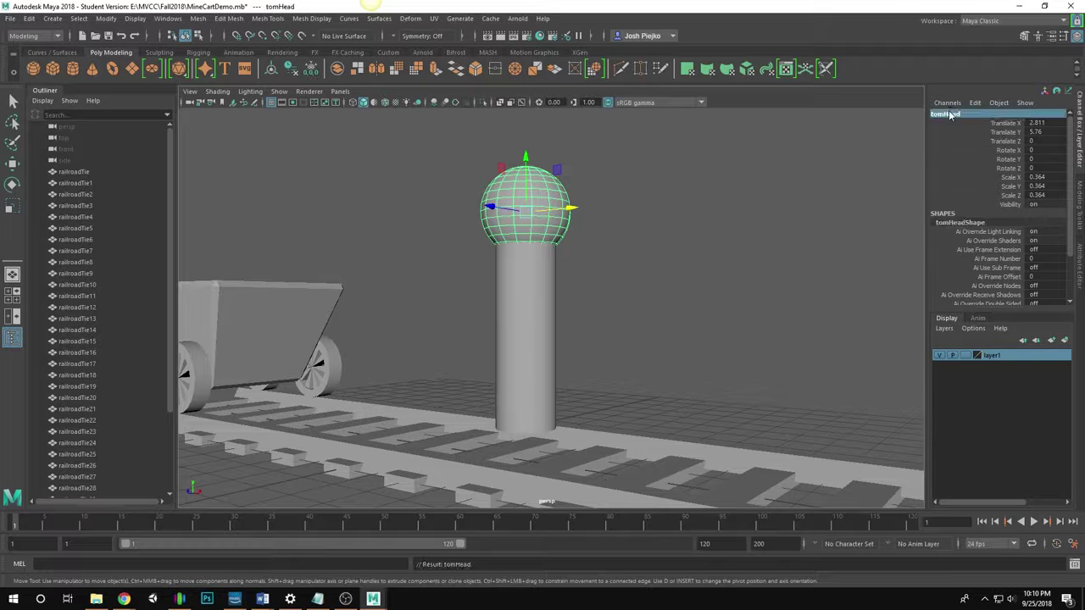
Select the cylinder body together with the head and save the scene, accepting the student version notice
click(537, 292)
key(r)
click(589, 315)
click(530, 314)
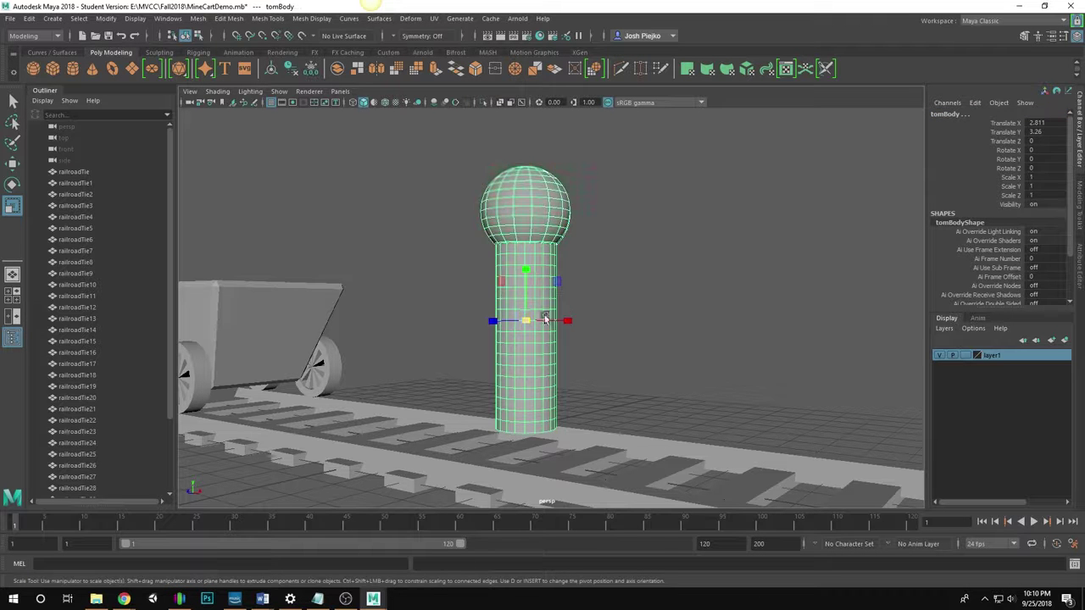
mouse_move(530, 313)
alt+mouse_down()
mouse_move(476, 309)
mouse_move(525, 303)
alt+mouse_up()
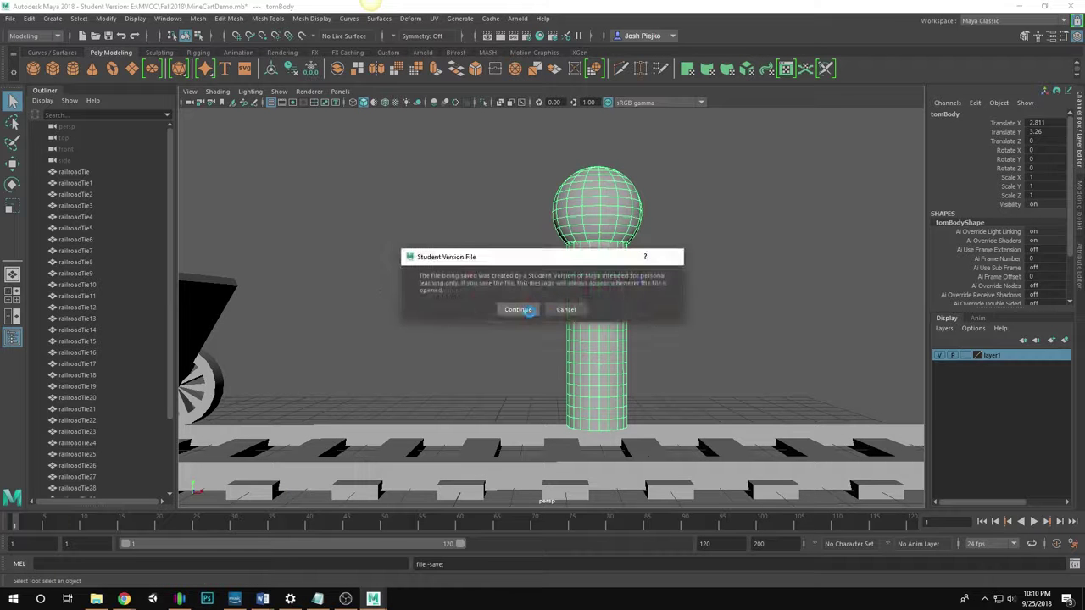
click(515, 308)
Apply a nonlinear Bend deformer to the selected body and head, and turn on X-Ray display
click(410, 19)
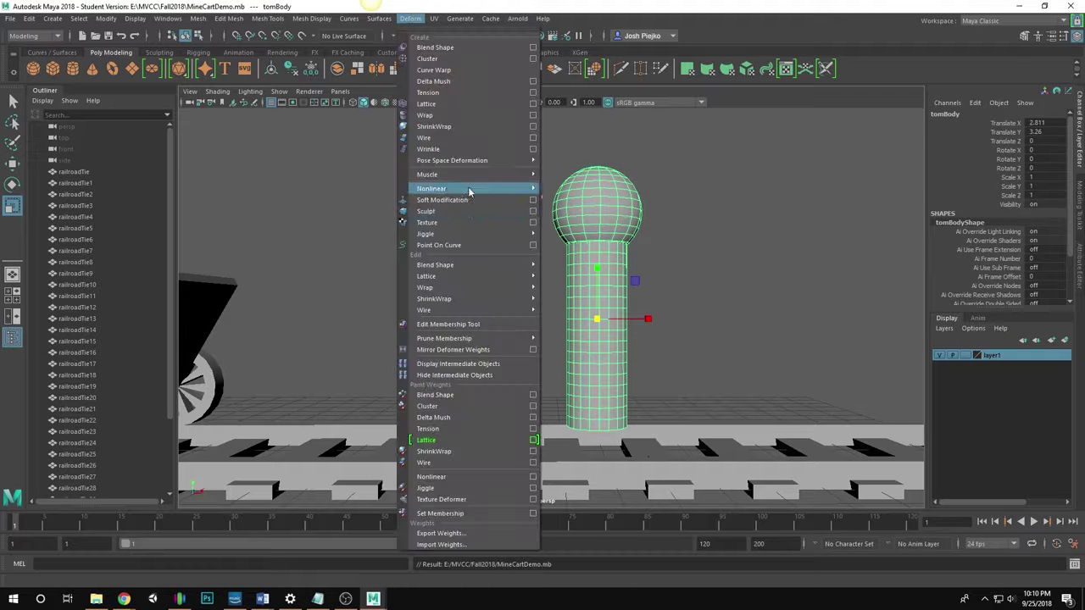
mouse_move(468, 192)
click(559, 199)
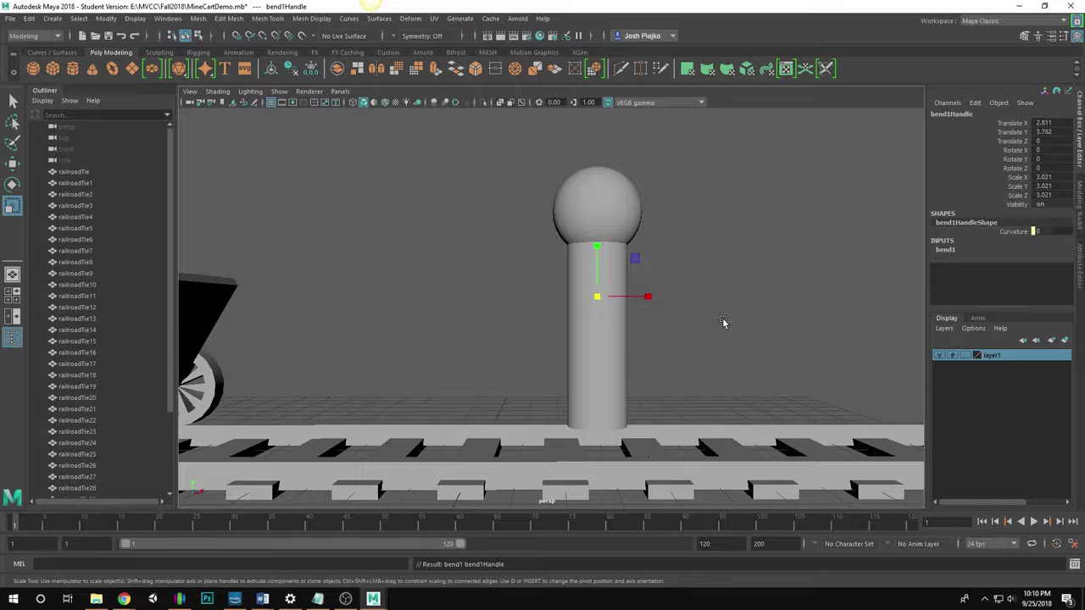
mouse_move(721, 320)
alt+mouse_down()
mouse_move(644, 318)
mouse_move(327, 169)
alt+mouse_up()
click(217, 91)
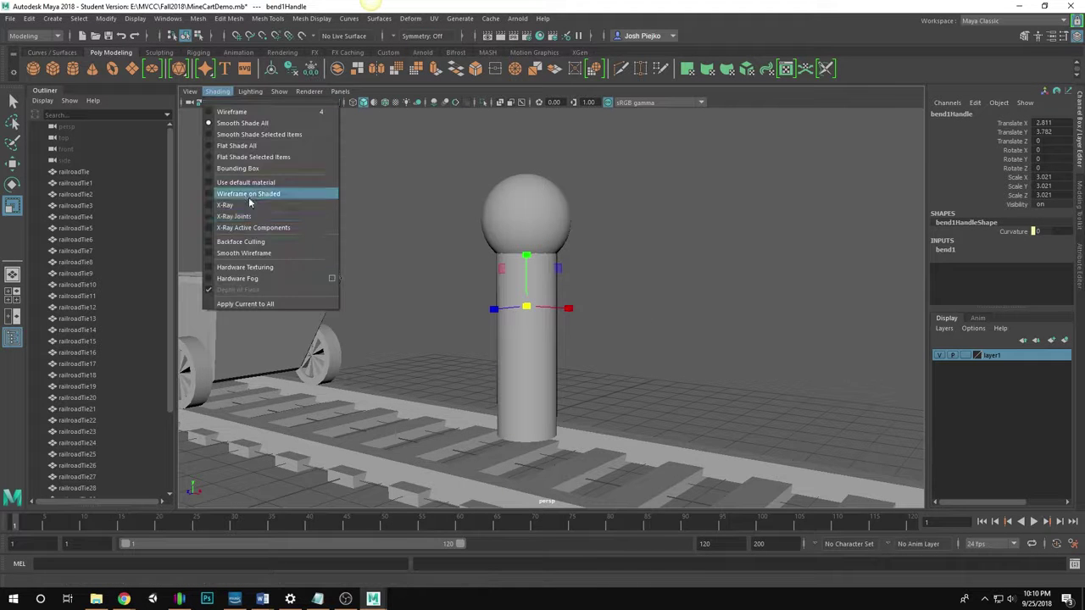
click(254, 206)
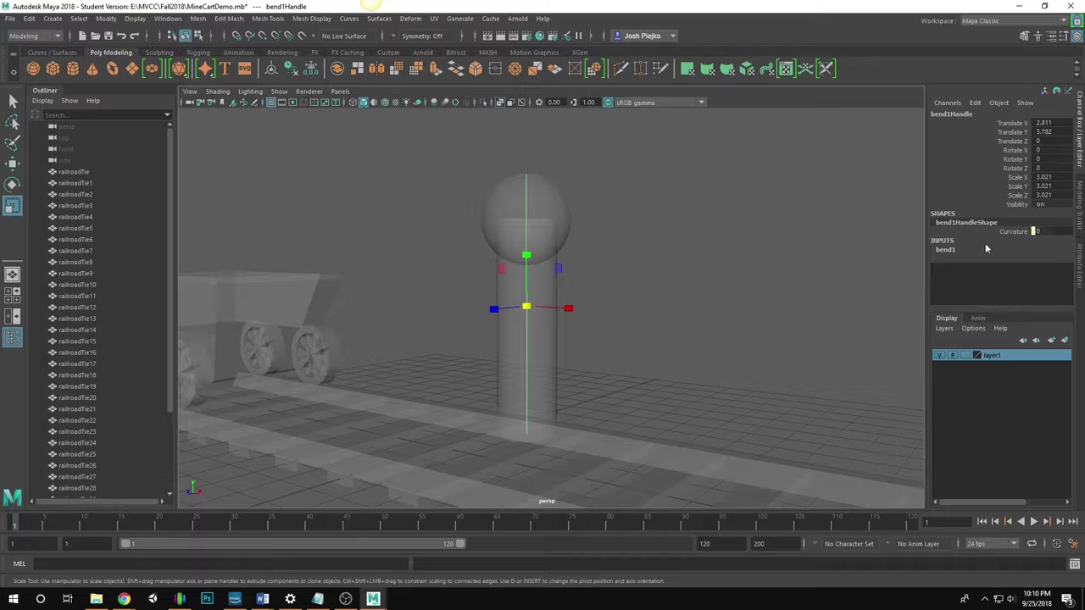
Test the bend deformer with a curvature of 20 and reset the curvature to 0
click(944, 250)
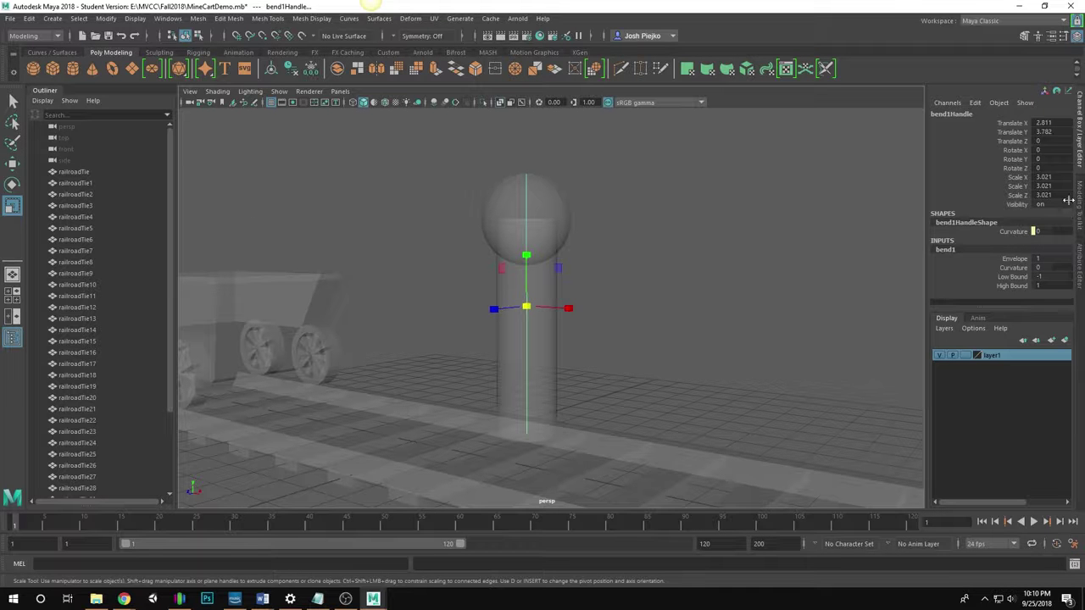
double_click(1036, 268)
text(20)
key(Return)
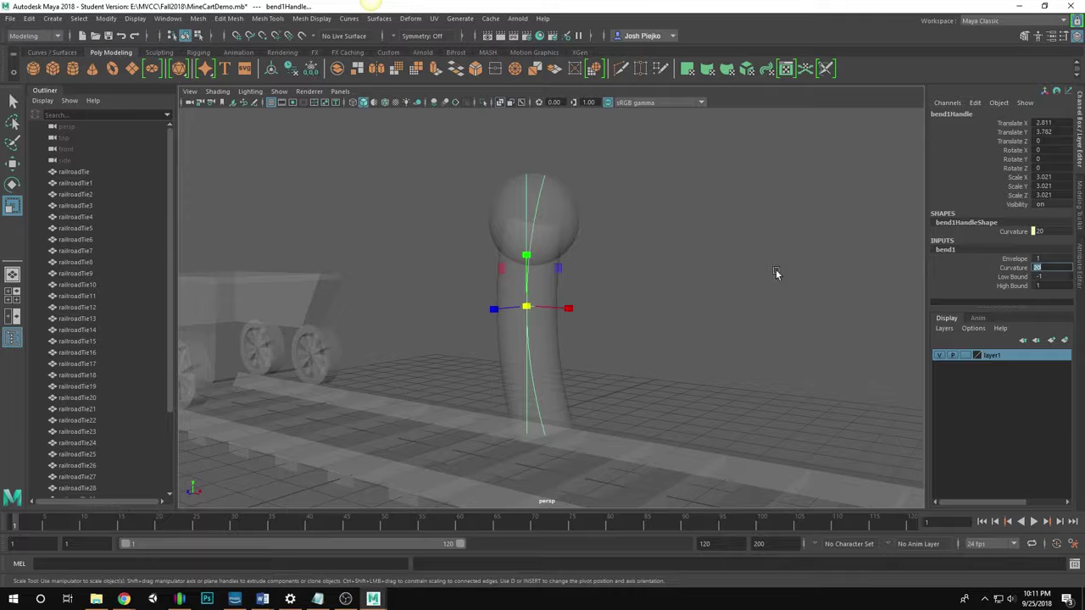
alt+drag(712, 273, 776, 282)
alt+right_drag(775, 282, 852, 307)
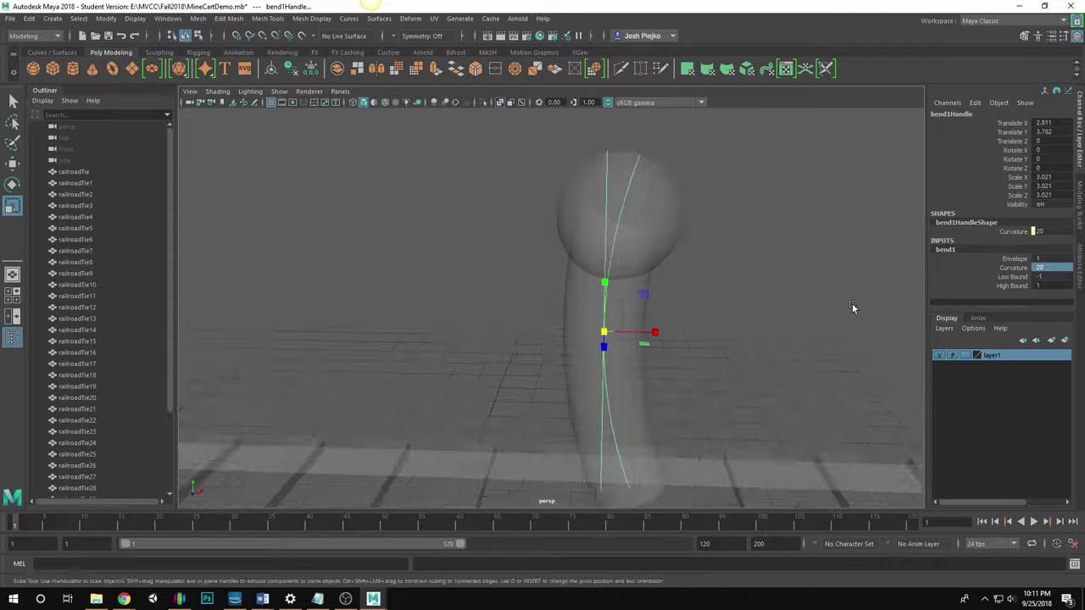
double_click(1039, 268)
text(0)
key(Return)
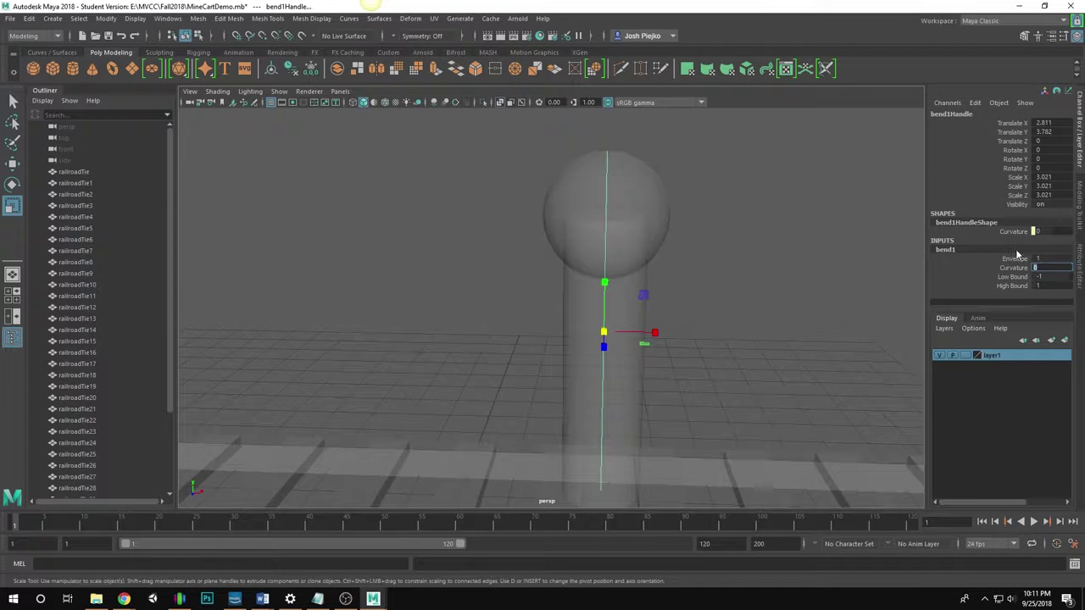
Move the bend handle straight down with vertex snapping to the base of the cylinder body, at Translate Y 0.76
alt+right_drag(750, 228, 622, 225)
alt+drag(657, 239, 620, 253)
alt+right_drag(619, 251, 666, 271)
key(w)
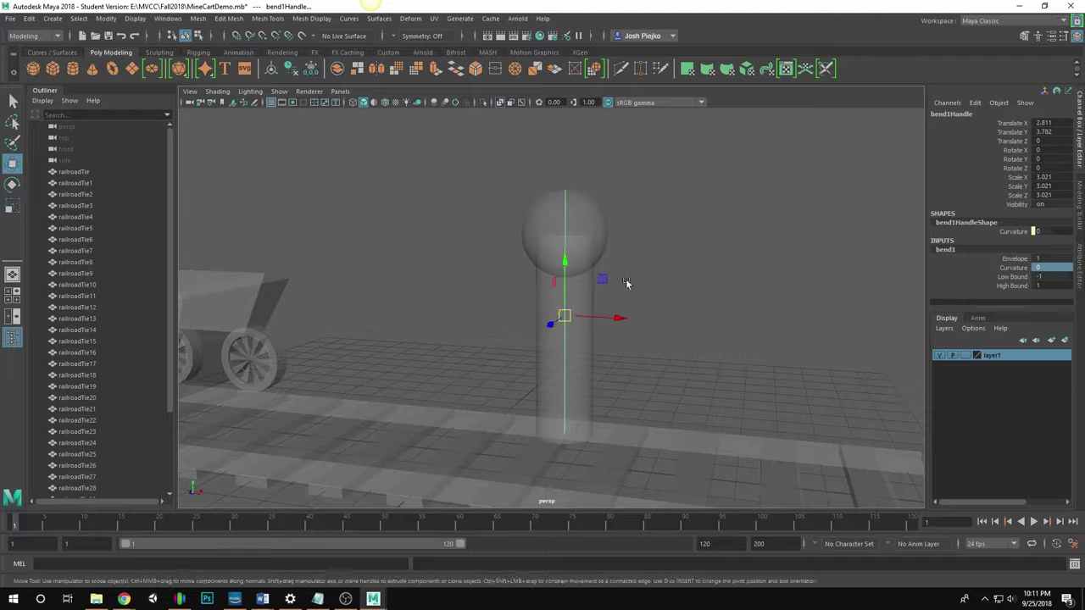
key(v)
drag(565, 267, 533, 413)
alt+drag(650, 414, 663, 393)
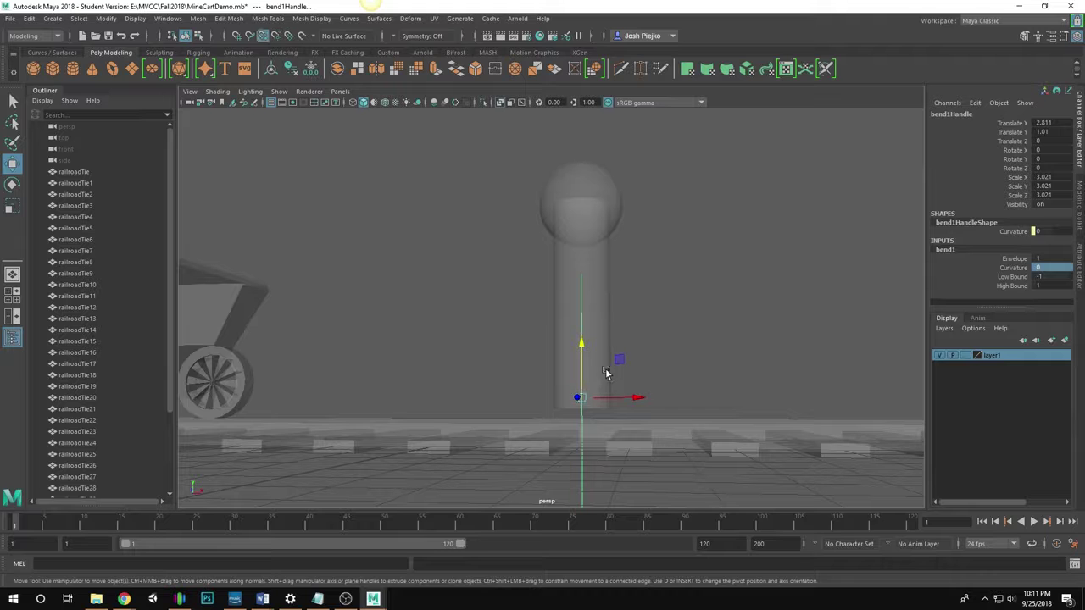
drag(581, 306, 571, 425)
Test the bend from the cylinder's base with a curvature of 60 and return the curvature to 0
alt+right_drag(571, 425, 715, 429)
alt+middle_drag(714, 429, 712, 382)
alt+right_drag(711, 382, 654, 332)
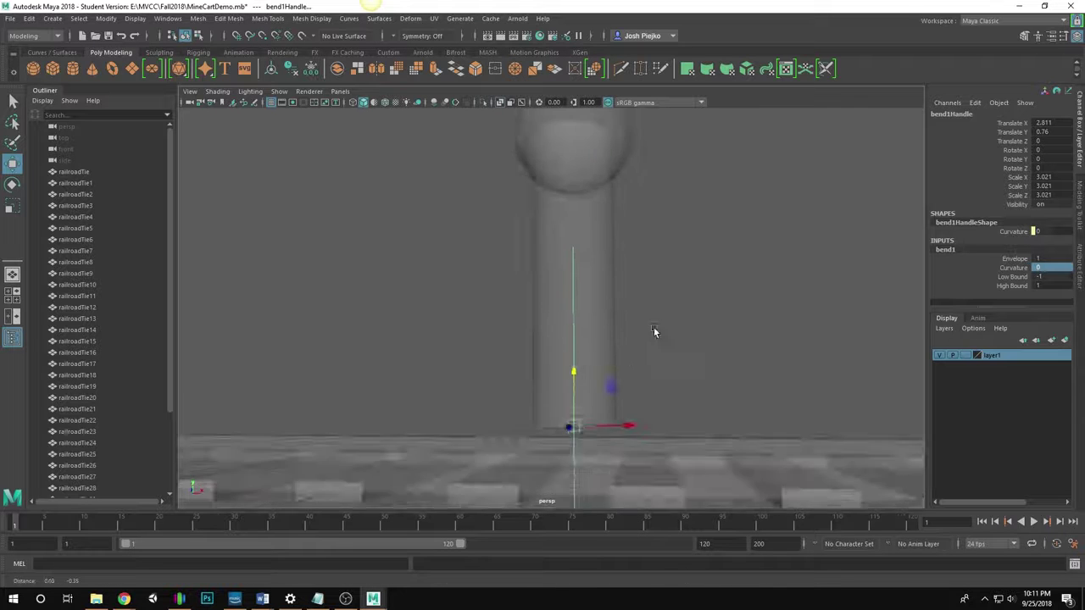
alt+middle_drag(665, 289, 655, 332)
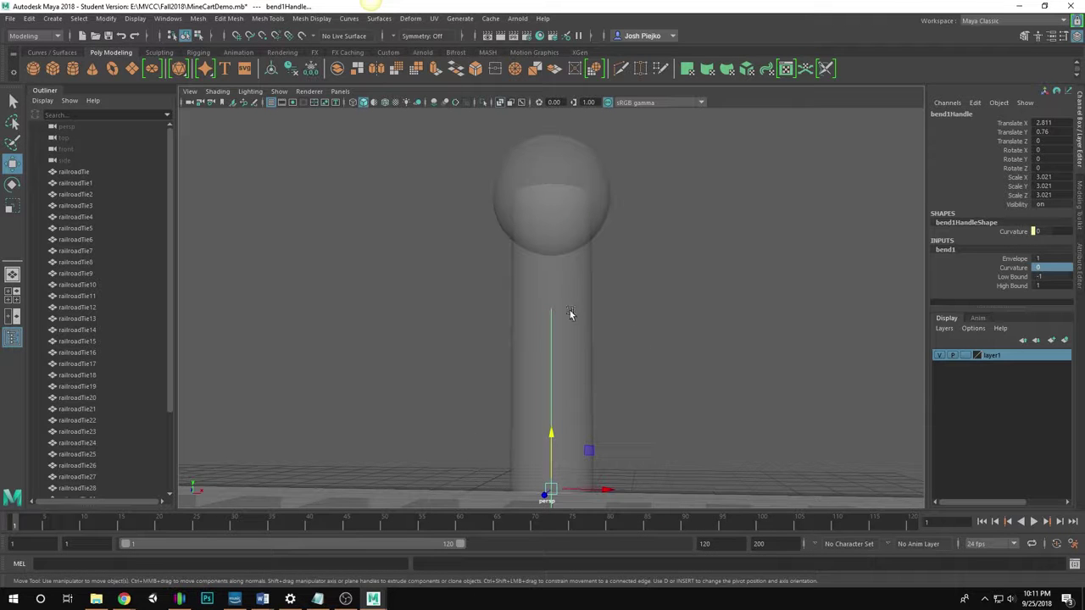
double_click(1037, 268)
key(Return)
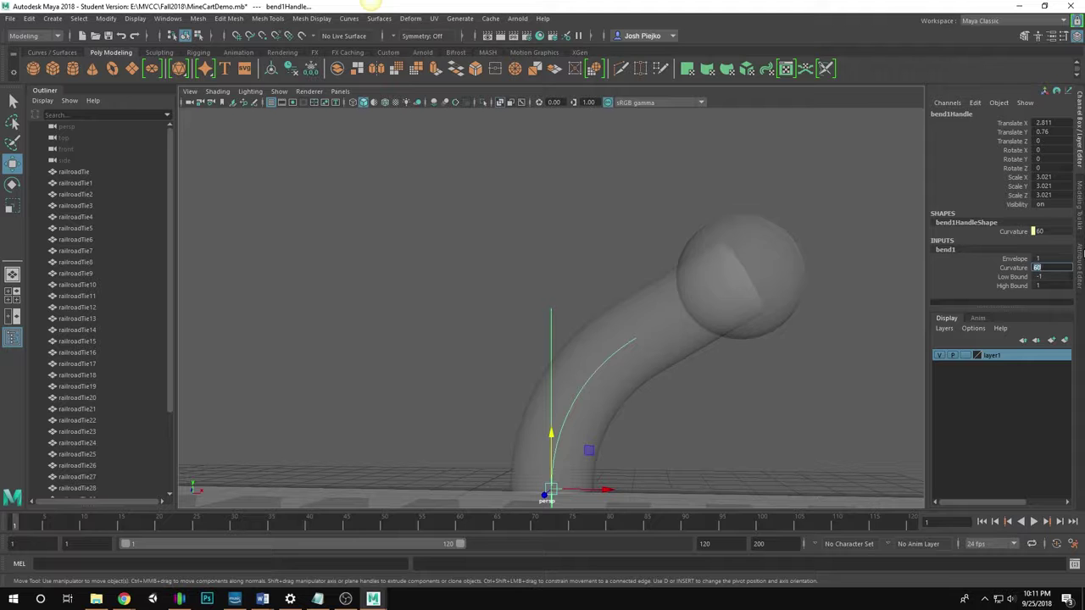
text(0)
key(Return)
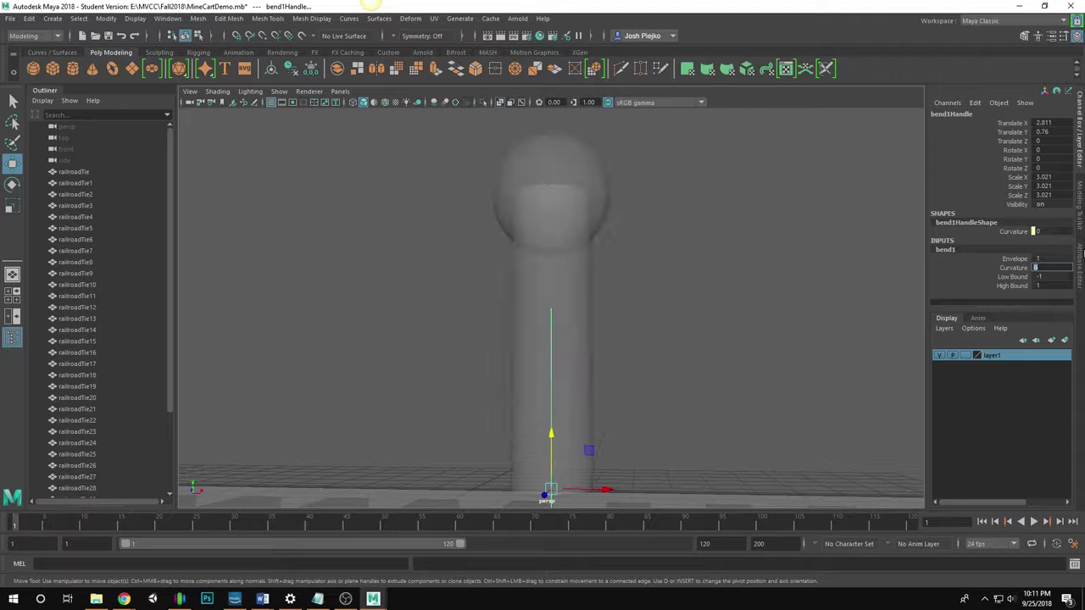
Try a high bound of 4 on the bend deformer and set it back to 1
click(1041, 286)
click(1043, 286)
text(4)
key(Return)
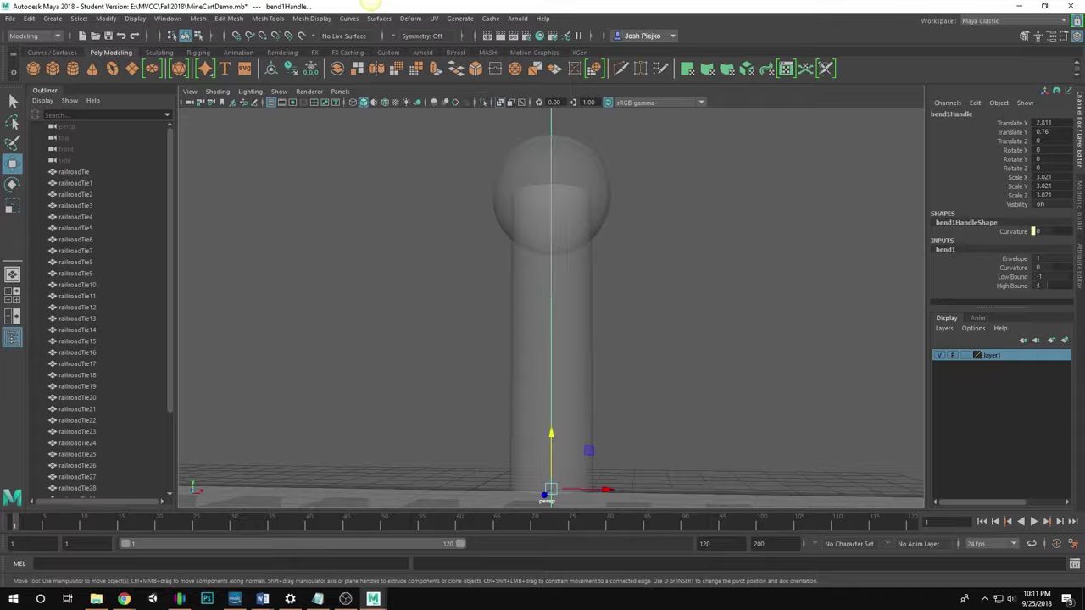
middle_drag(1043, 286, 1035, 286)
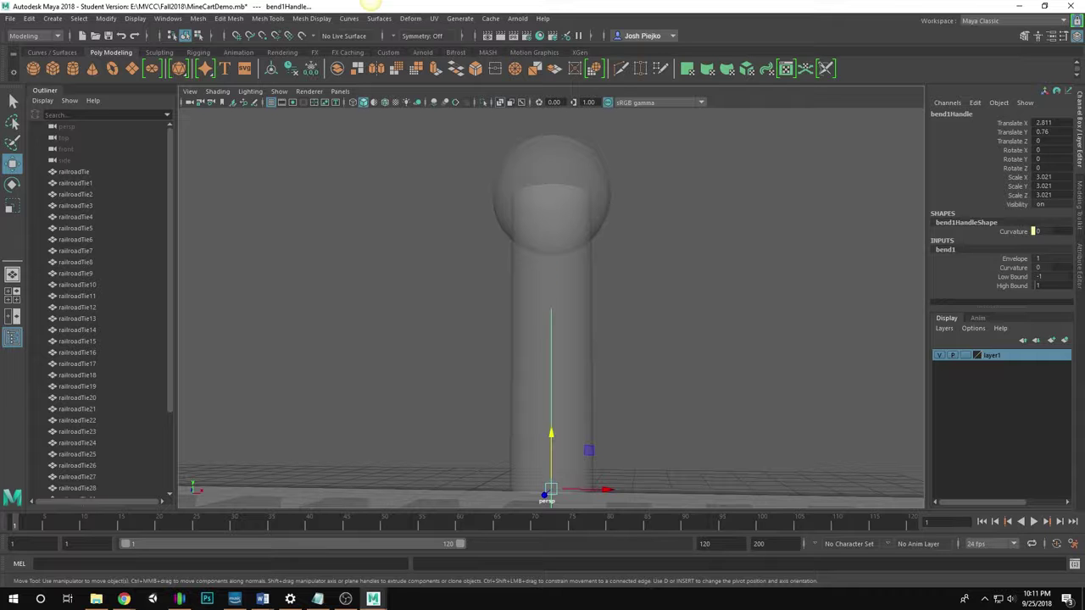
Set the high bound of the bend deformer on the character's body to 1.3
click(1041, 286)
click(750, 356)
alt+right_drag(750, 355, 566, 388)
alt+middle_drag(566, 388, 570, 312)
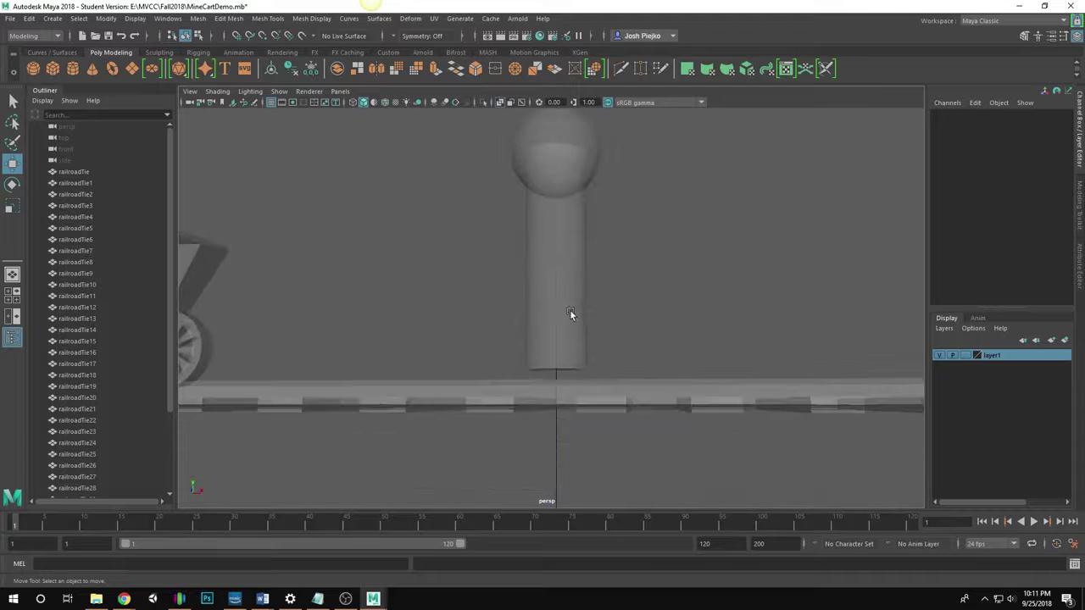
click(556, 374)
alt+drag(573, 174, 583, 158)
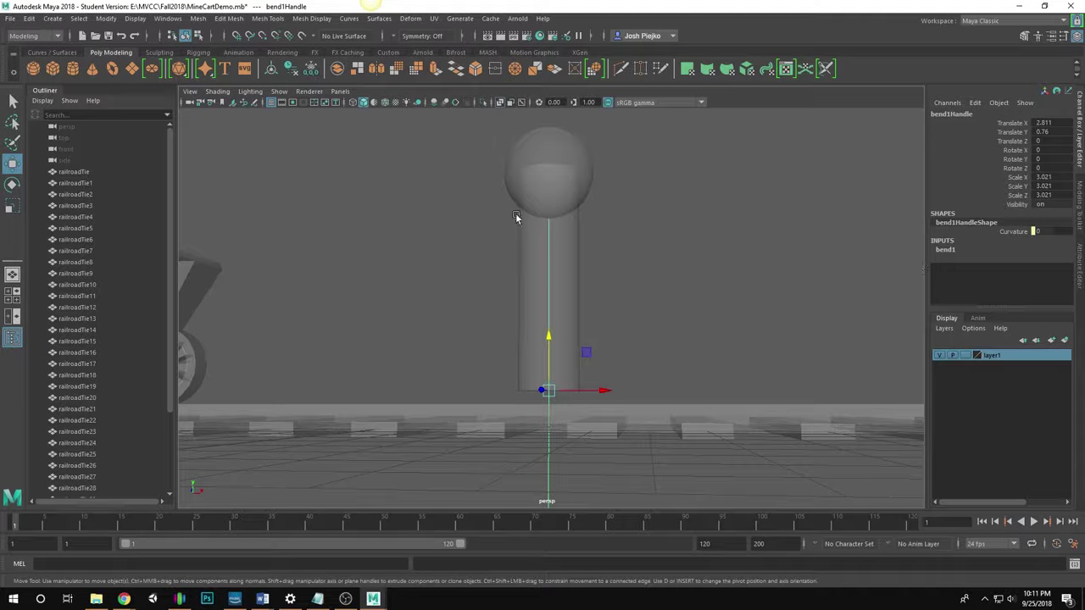
click(945, 250)
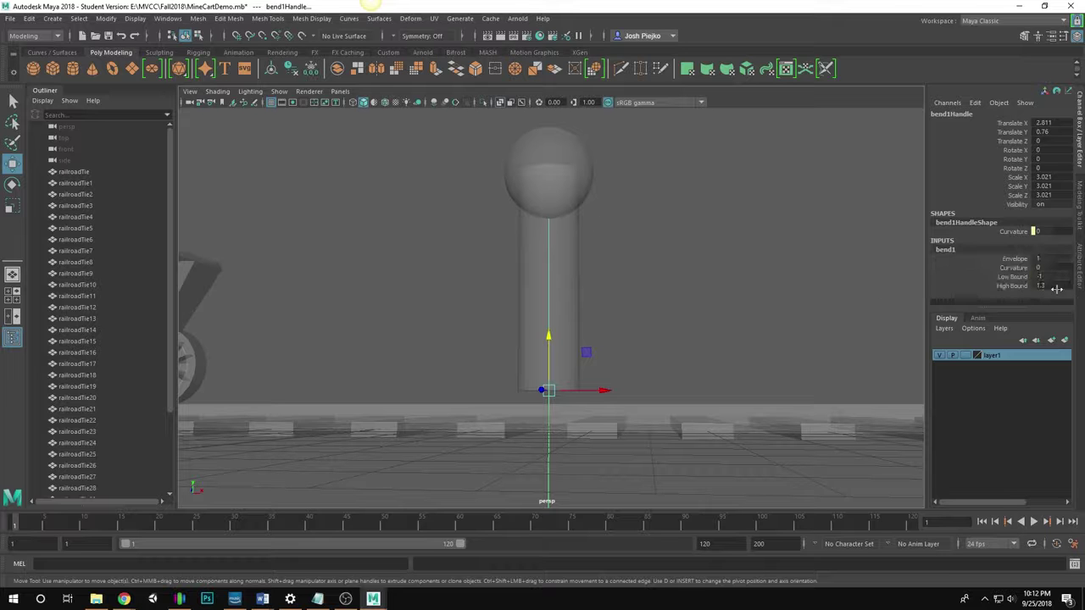
alt+drag(598, 212, 564, 314)
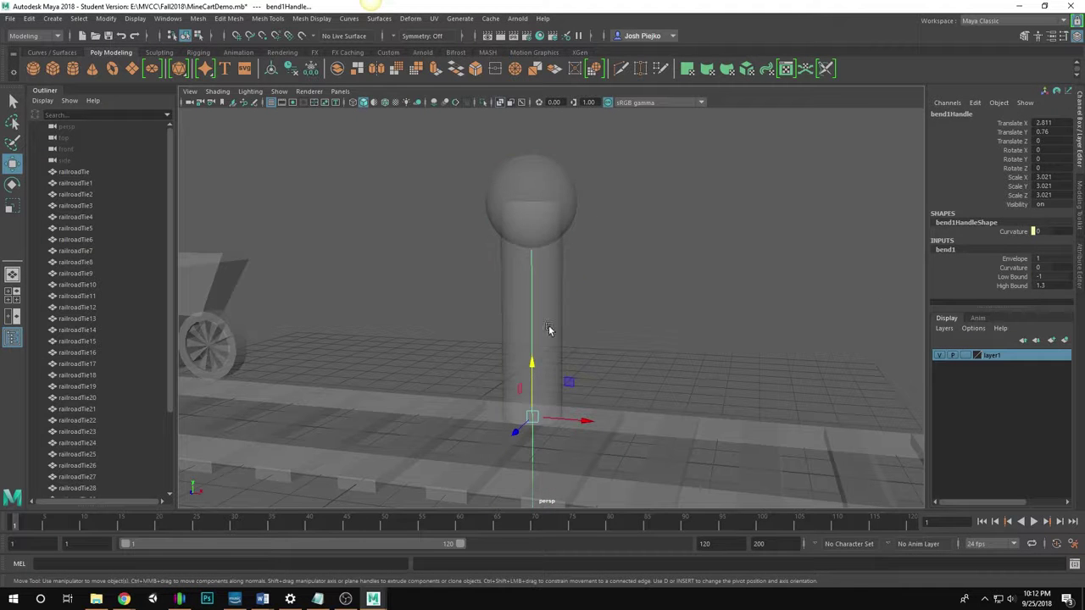
Try moving the tomBody mesh along X without its bend handle, and undo the move
click(548, 330)
click(612, 332)
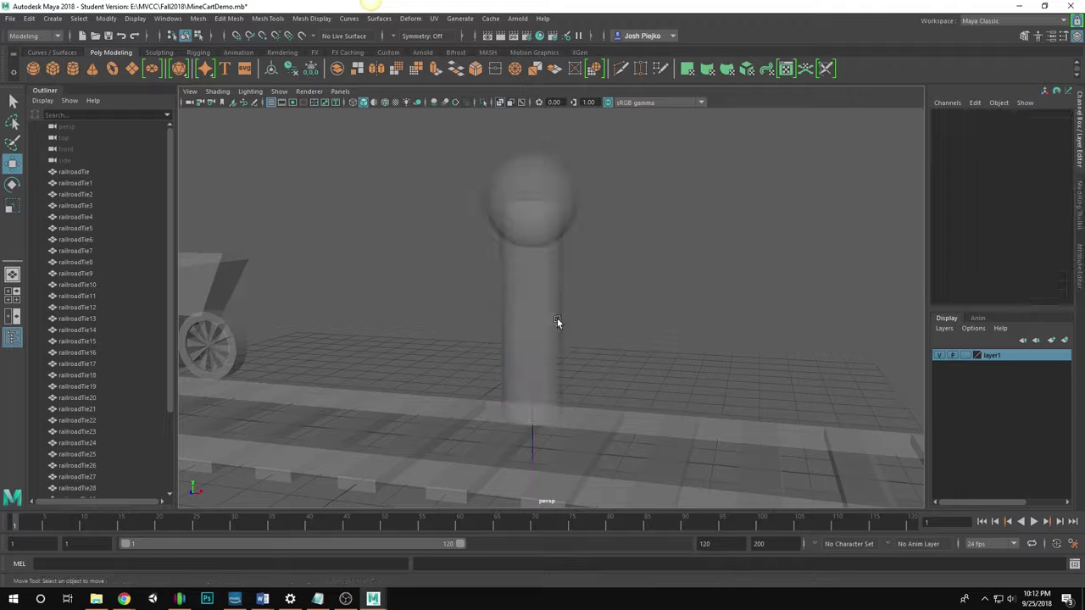
click(555, 322)
drag(587, 314, 599, 353)
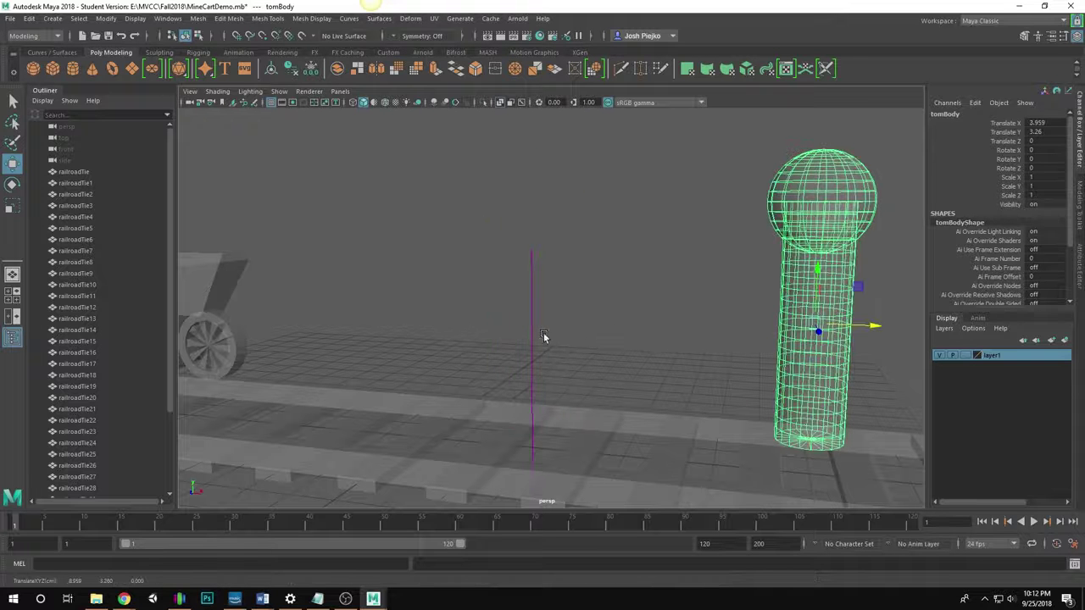
key(ctrl+z)
click(591, 361)
Parent the bend handle to the tomBody mesh so the deformer travels with the character
alt+middle_drag(541, 451, 561, 359)
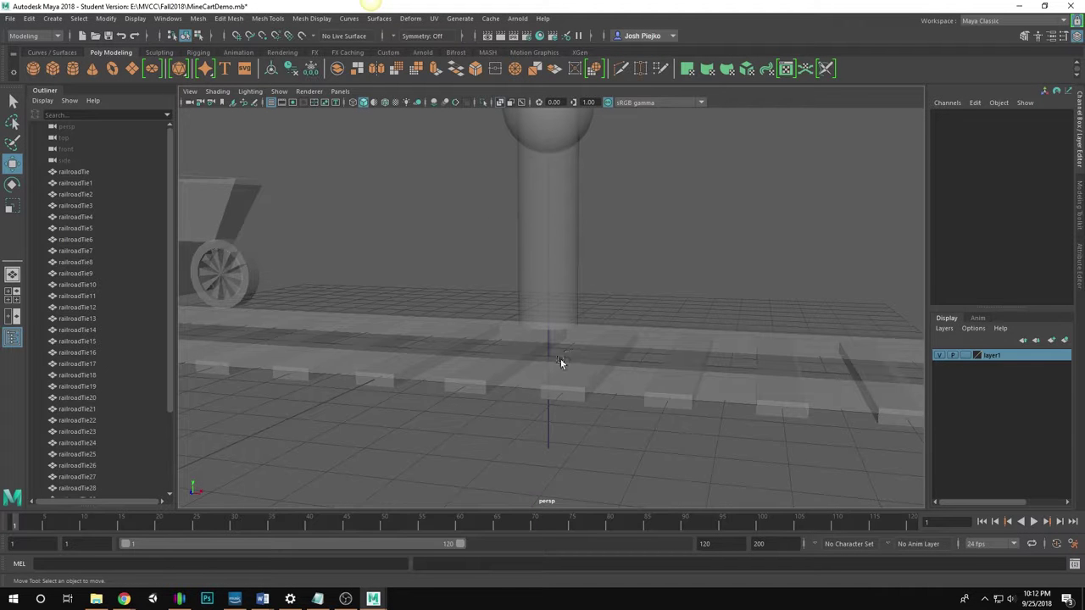
click(549, 430)
alt+middle_drag(471, 289, 480, 334)
shift+click(576, 266)
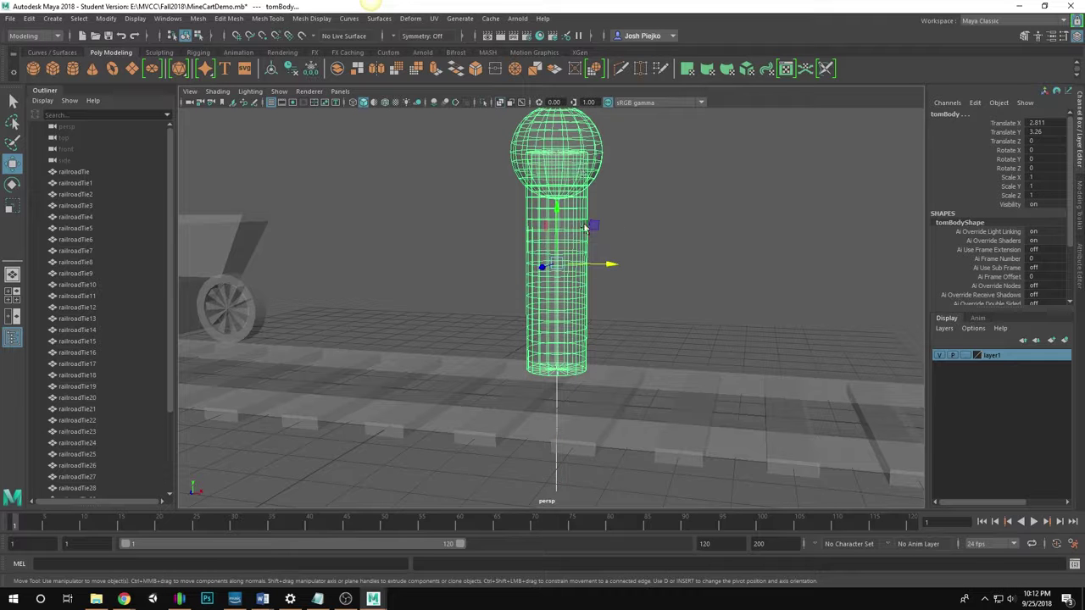
key(ctrl+z)
key(ctrl+z)
Test moving the tomBody along X together with its bend handle, restore its position, and save the scene
click(552, 271)
drag(605, 264, 703, 292)
alt+right_drag(704, 294, 542, 294)
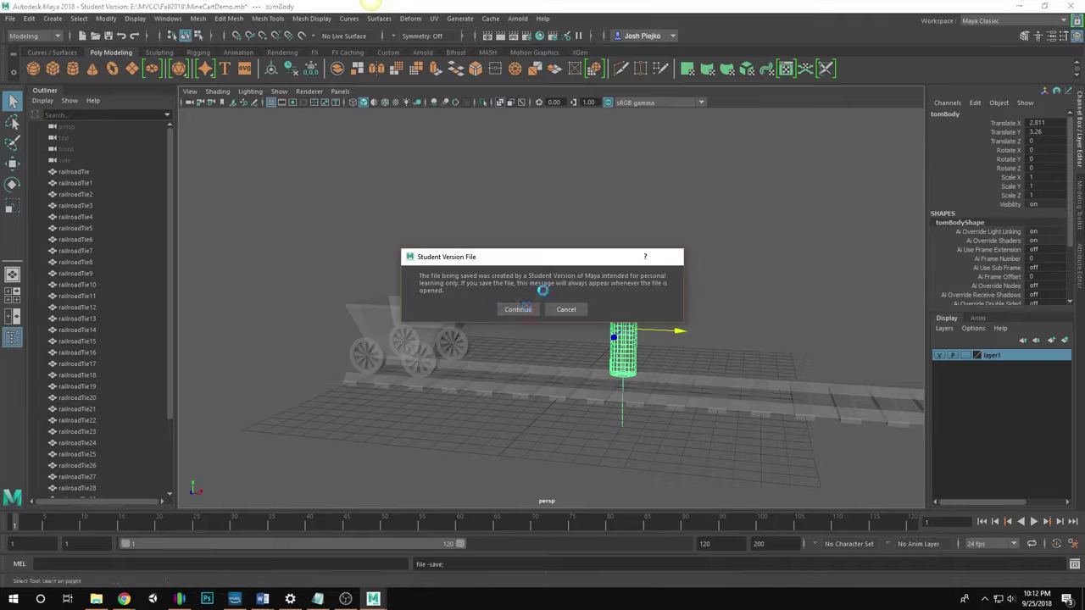
click(518, 307)
Move the tomBody along X into the mine cart, at Translate X about -9.56, and turn off X-Ray shading
alt+drag(518, 308, 552, 277)
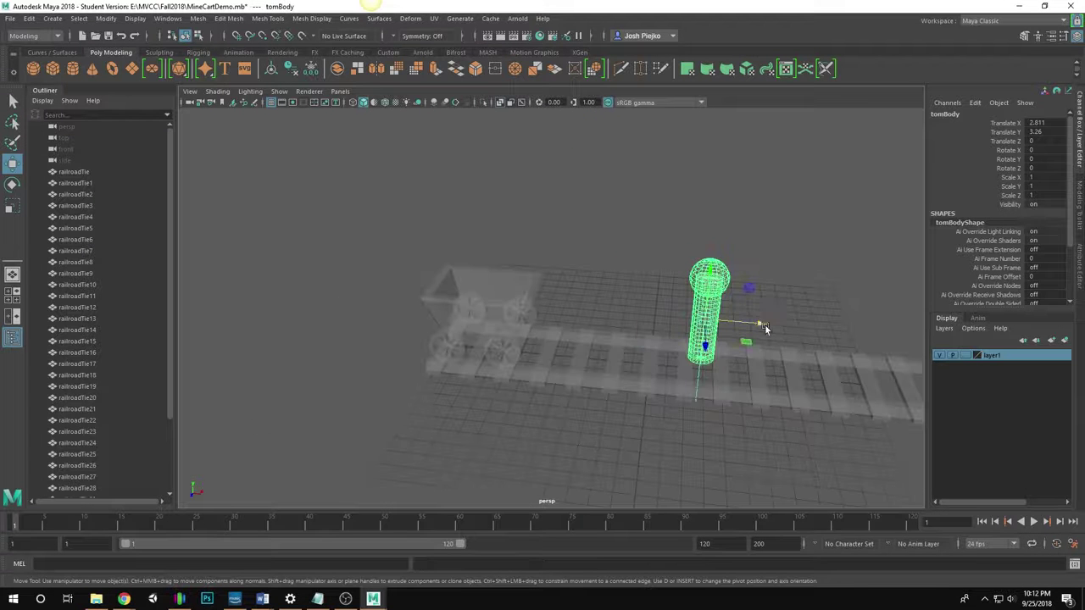
drag(764, 326, 548, 274)
alt+middle_drag(505, 272, 575, 331)
alt+drag(577, 336, 598, 310)
click(217, 91)
click(253, 205)
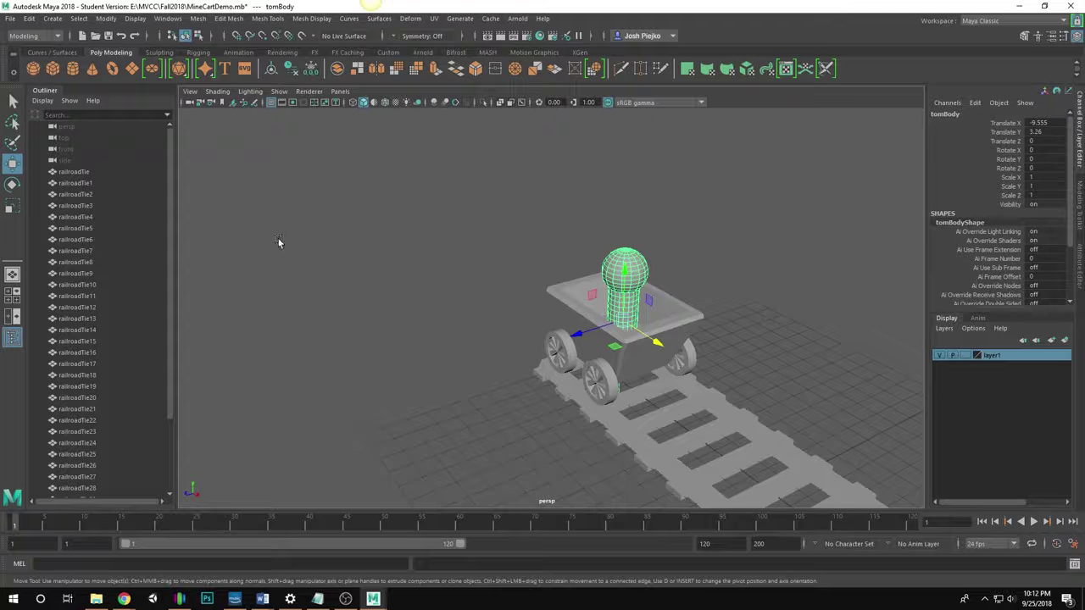
Raise the tomBody inside the cart to Translate Y 4.357 and centre it at Translate X -9.596
alt+right_drag(278, 240, 651, 316)
alt+middle_drag(651, 317, 523, 262)
drag(561, 251, 561, 95)
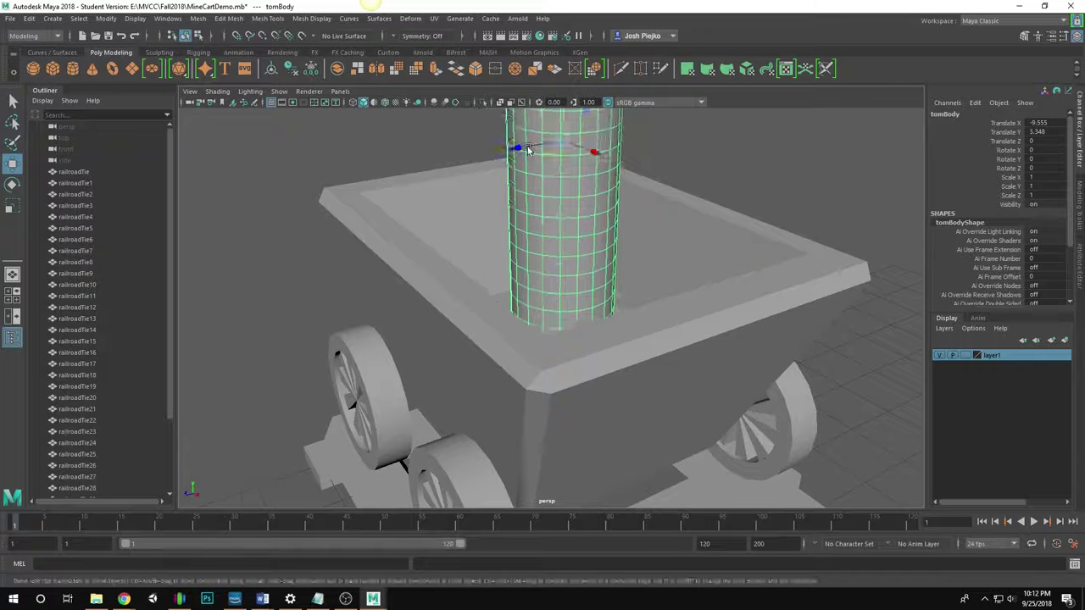
alt+drag(547, 216, 581, 266)
drag(574, 140, 557, 230)
alt+drag(594, 233, 605, 283)
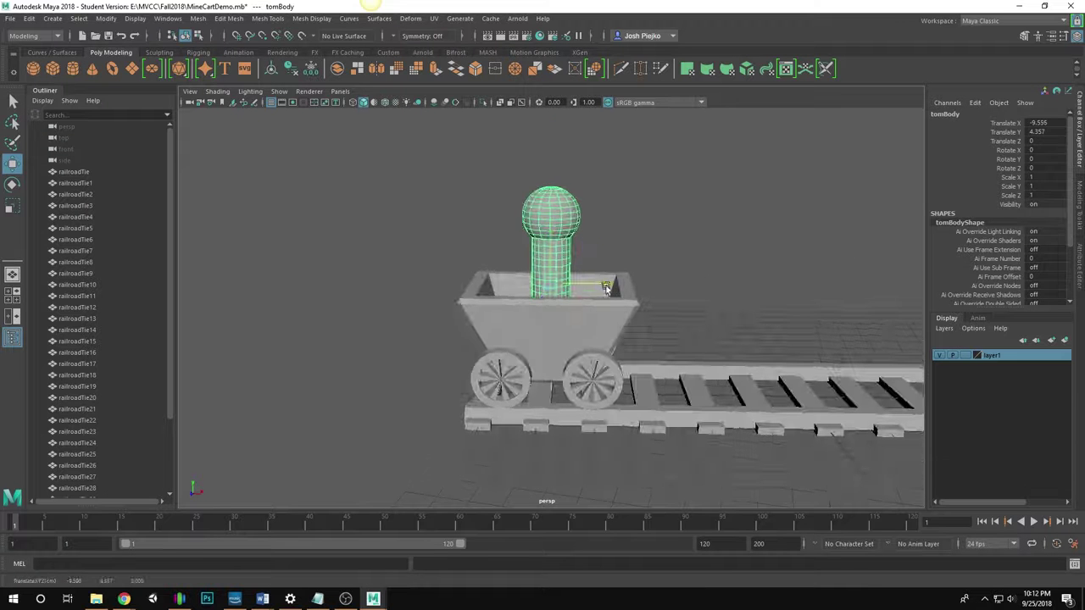
click(597, 288)
click(550, 290)
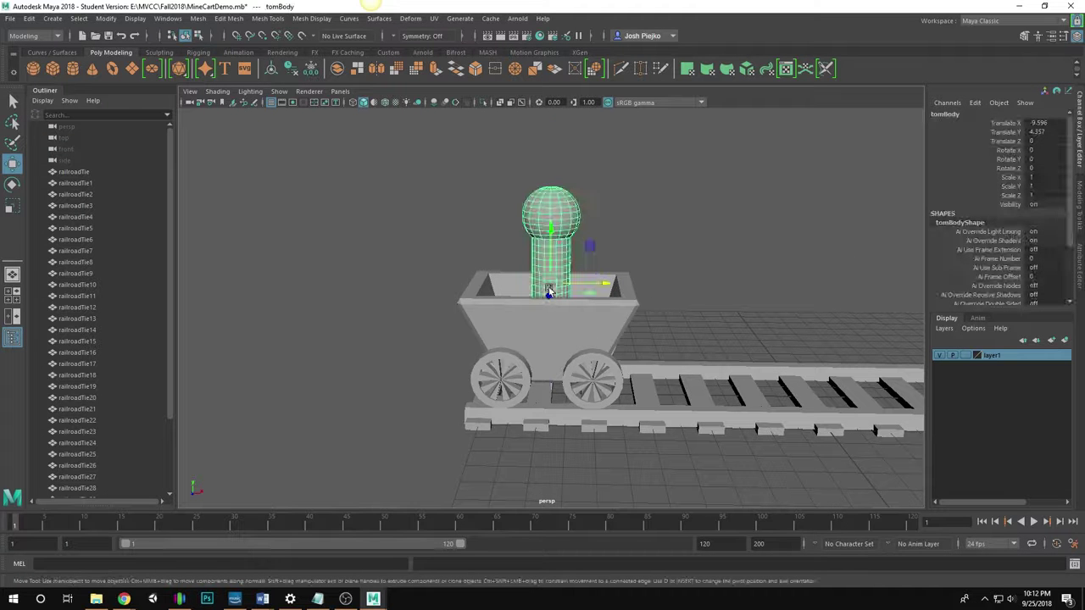
Set a keyframe on all the cart's transform channels at frame 1 and advance the timeline to frame 30
click(600, 356)
click(629, 319)
alt+right_drag(797, 378, 672, 304)
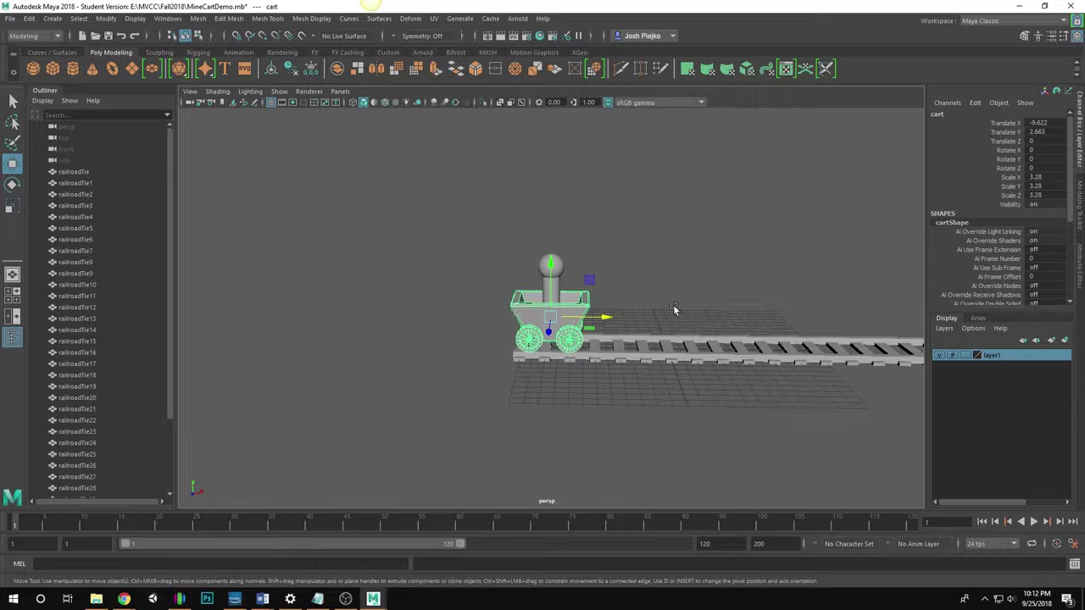
alt+middle_drag(673, 304, 307, 293)
alt+right_drag(307, 293, 383, 320)
alt+right_drag(653, 364, 685, 382)
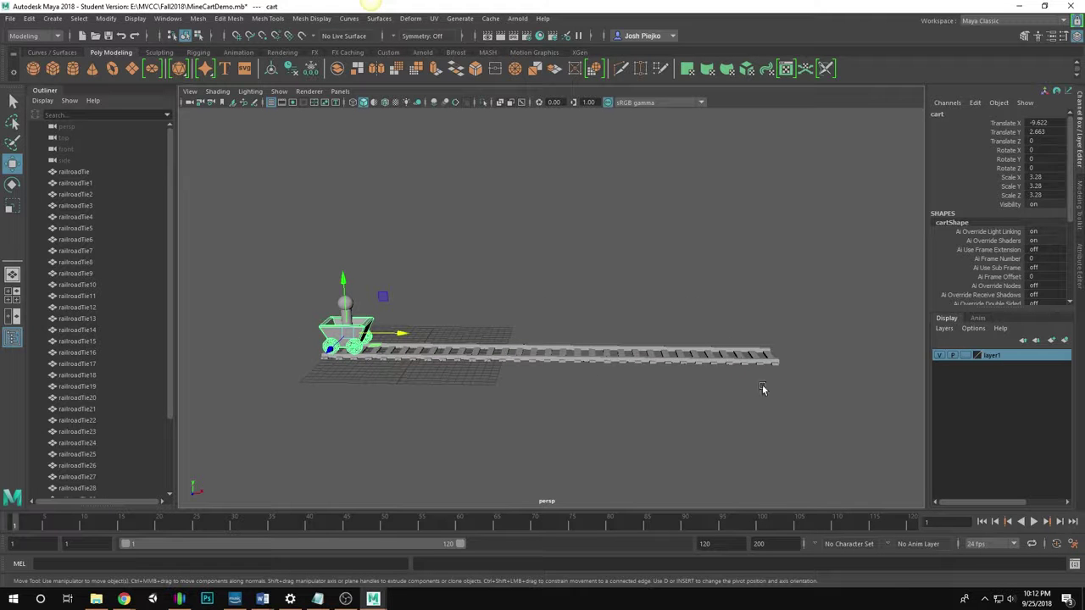
click(434, 394)
click(331, 333)
drag(98, 518, 234, 542)
key(s)
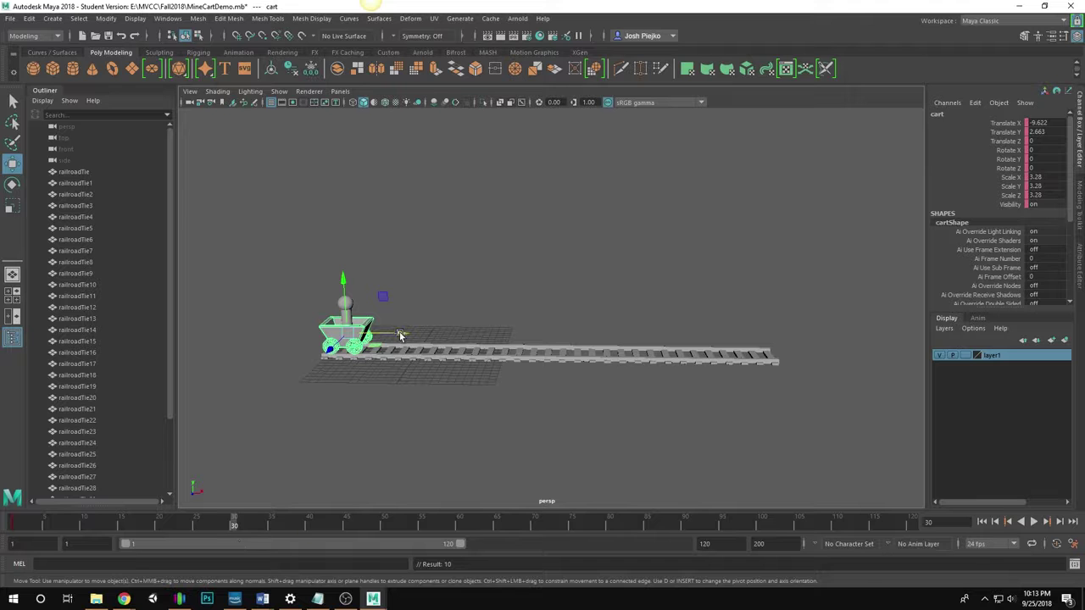
Try moving the cart alone to the far end of the track, at Translate X 45.052, and undo the move
drag(402, 333, 804, 356)
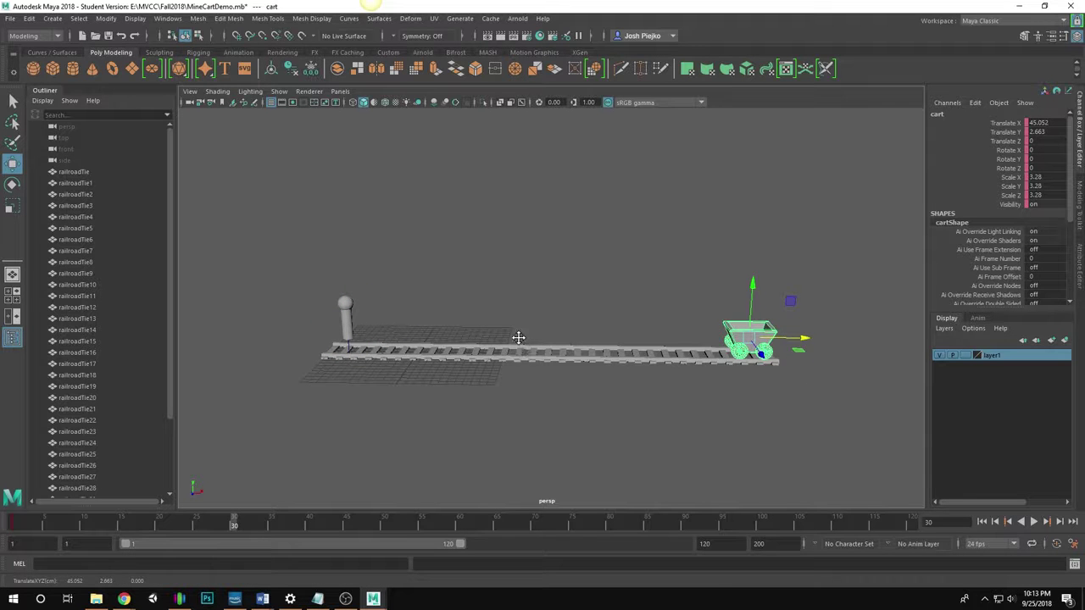
alt+drag(518, 337, 529, 375)
key(ctrl+z)
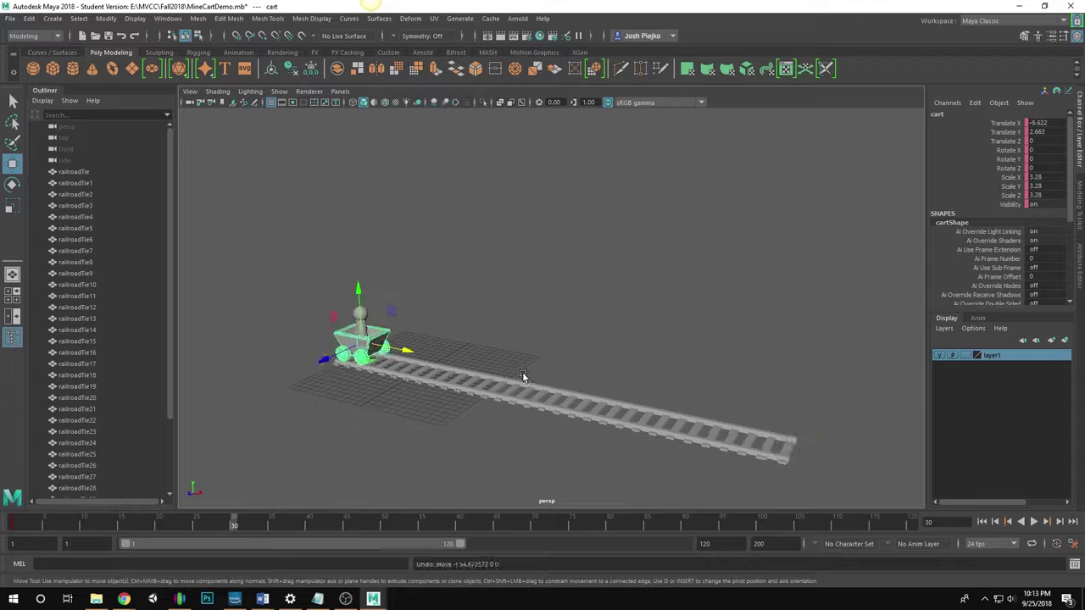
Parent the tomBody to the cart so the character rides along with it
scroll(495, 322, up, 5)
click(495, 330)
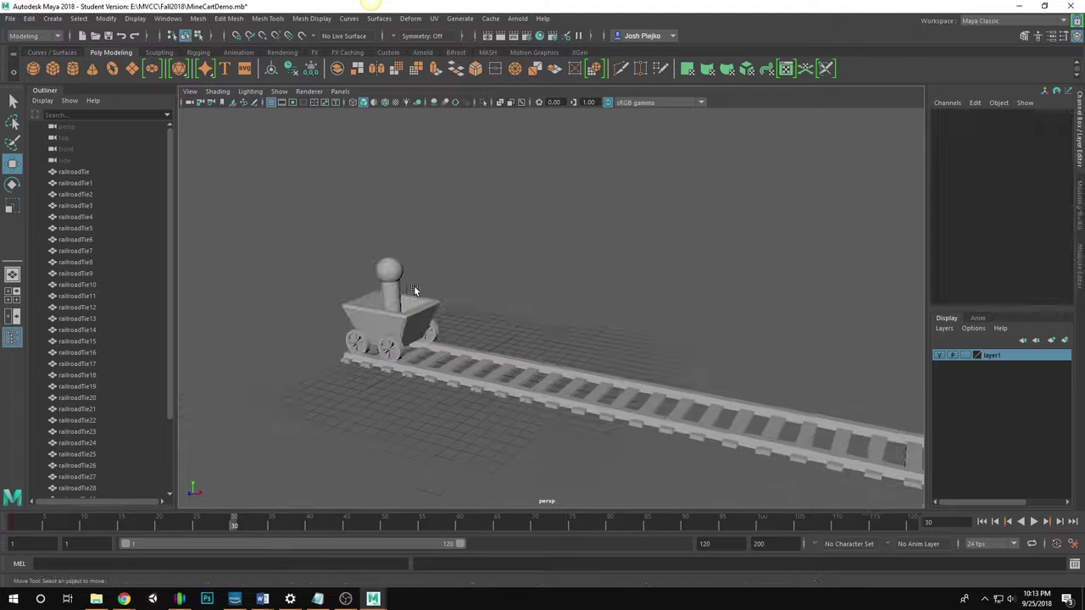
click(400, 294)
scroll(385, 292, up, 4)
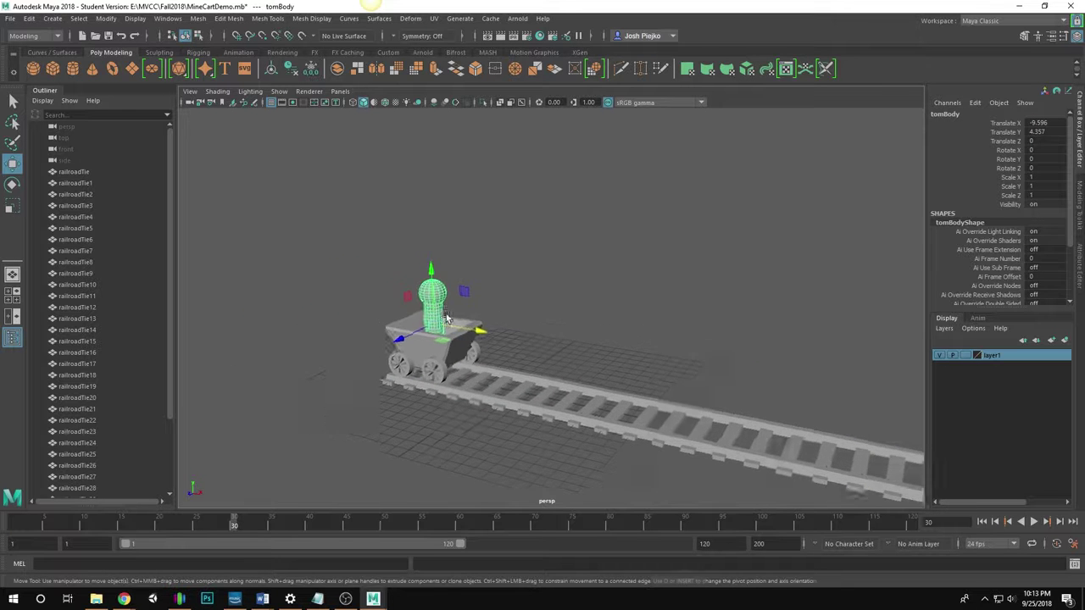
alt+middle_drag(342, 338, 370, 334)
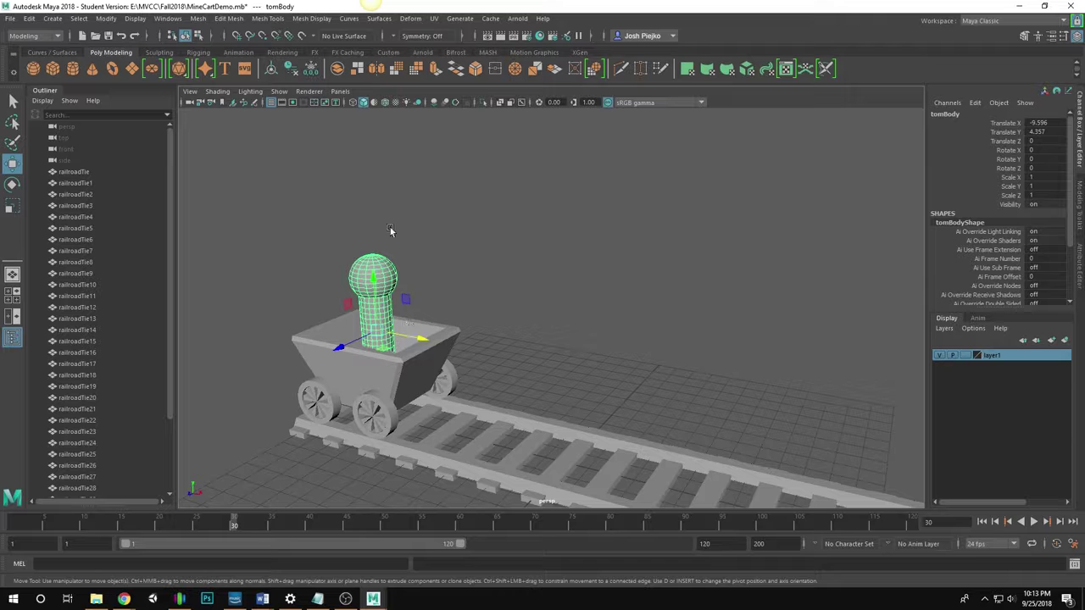
click(455, 335)
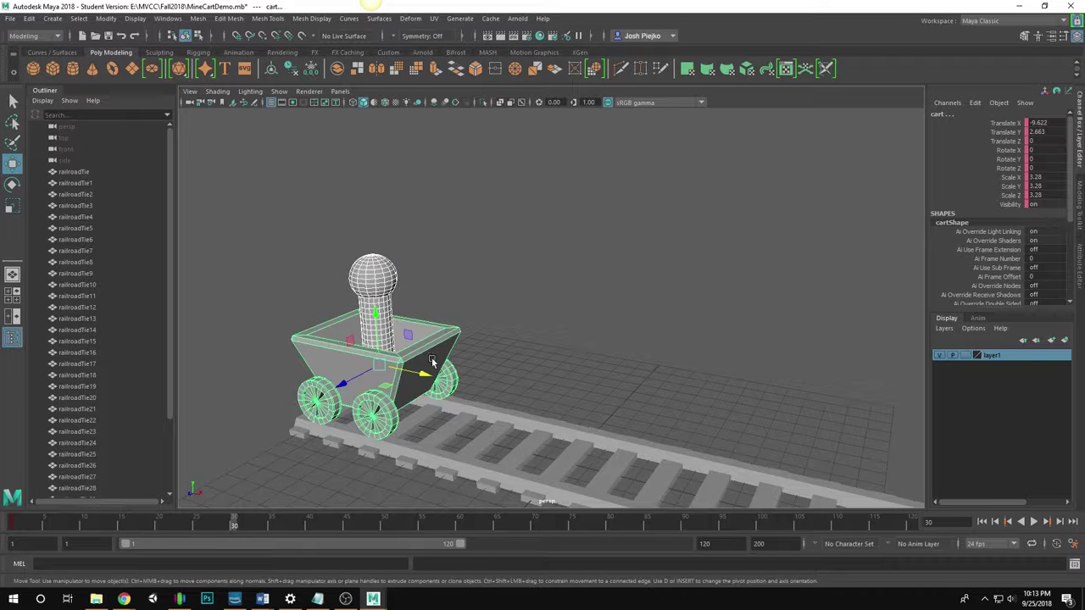
key(Down)
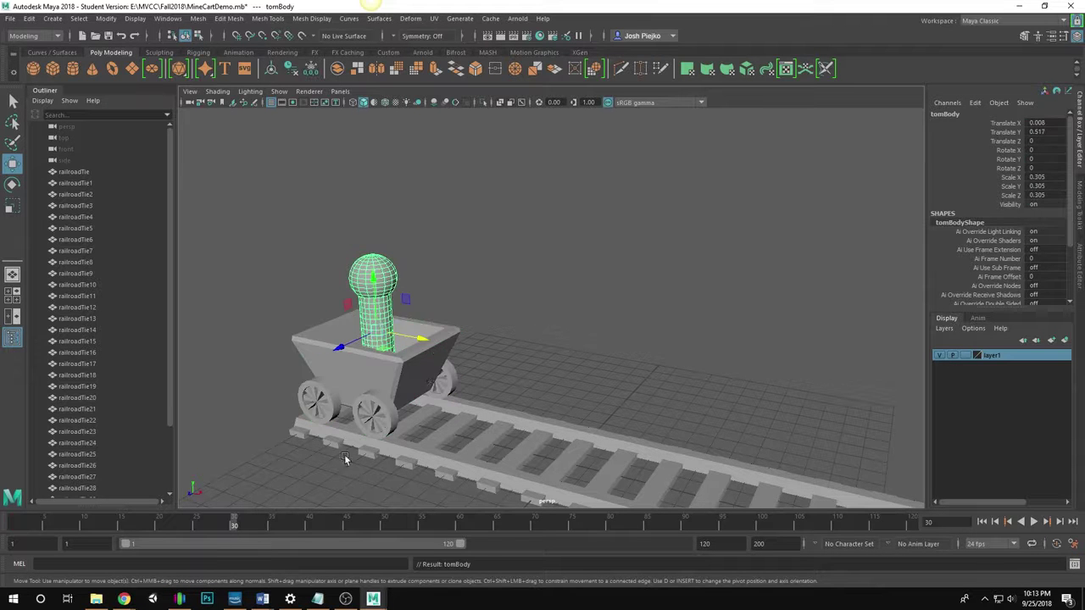
At frame 30, move the cart to the far end of the track at Translate X 45.869 and set a keyframe
drag(240, 528, 15, 520)
click(449, 334)
scroll(450, 339, down, 5)
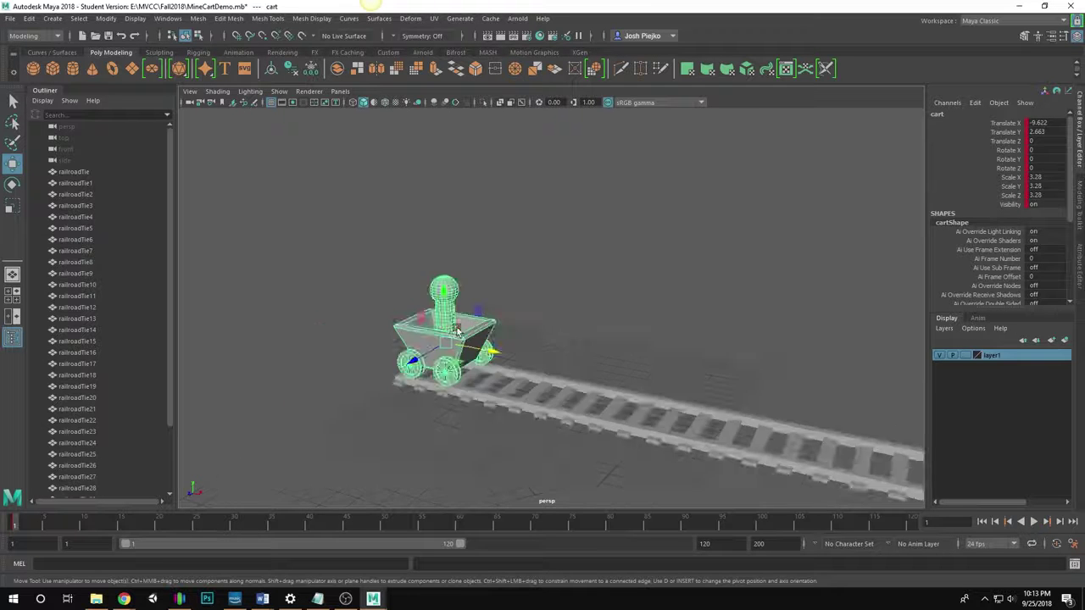
alt+drag(450, 339, 479, 365)
click(235, 526)
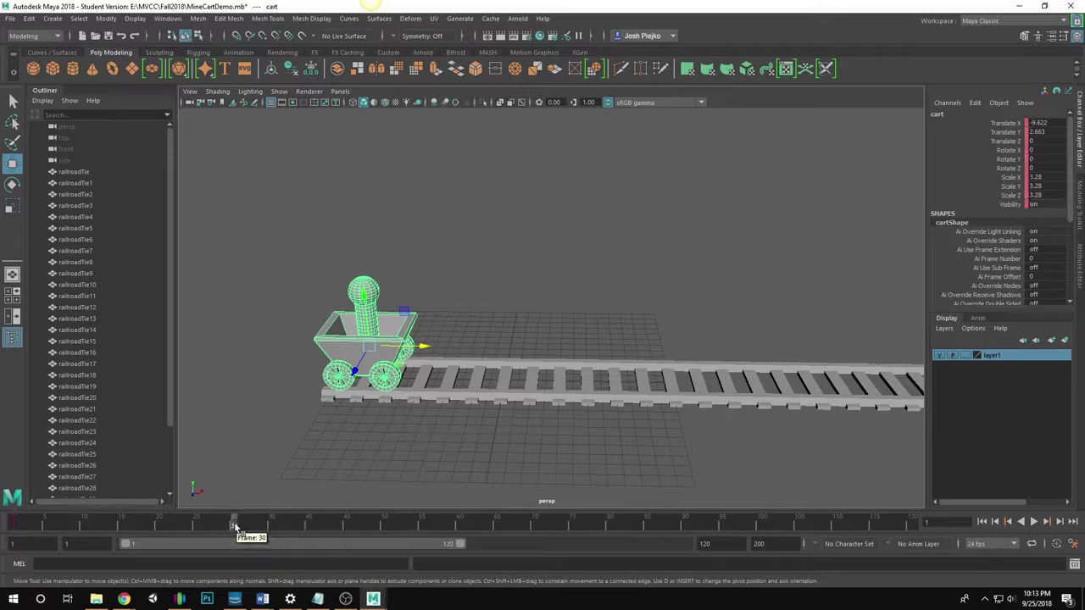
alt+right_drag(653, 381, 493, 342)
alt+middle_drag(493, 343, 396, 352)
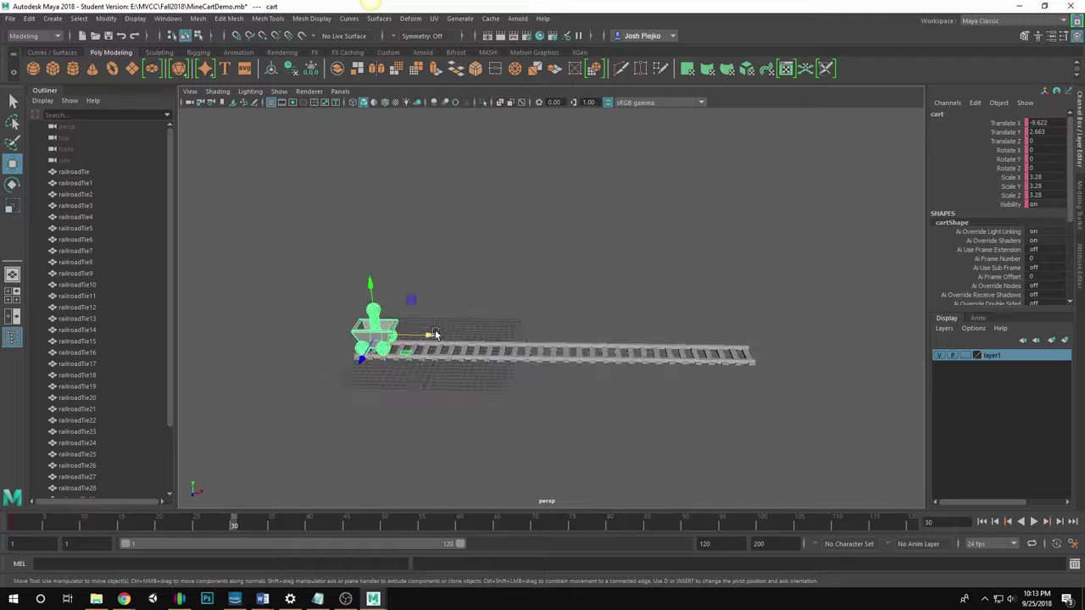
drag(434, 335, 794, 341)
key(f)
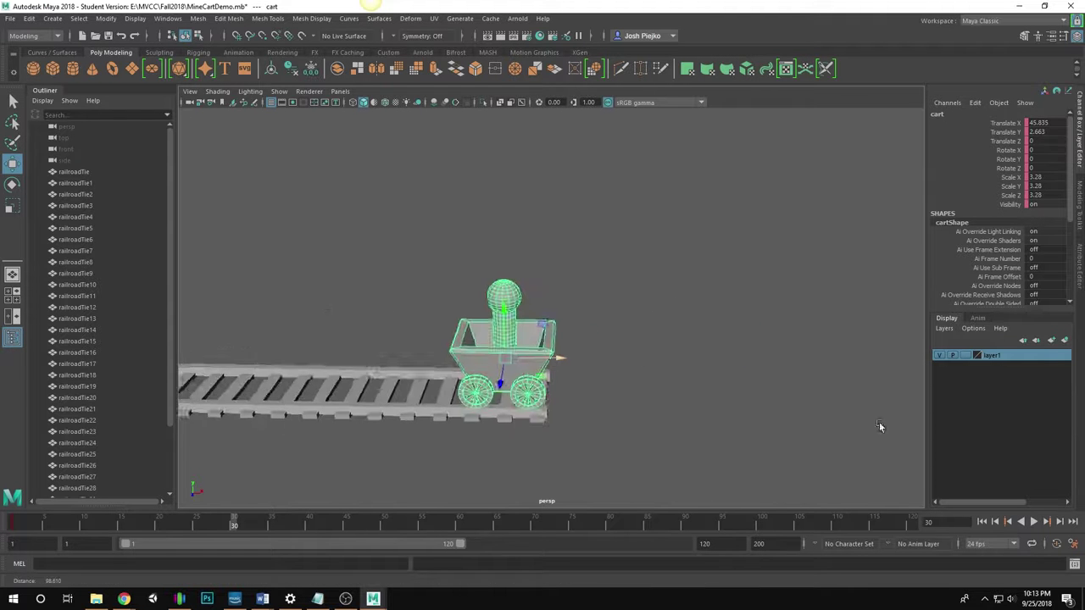
drag(553, 362, 557, 362)
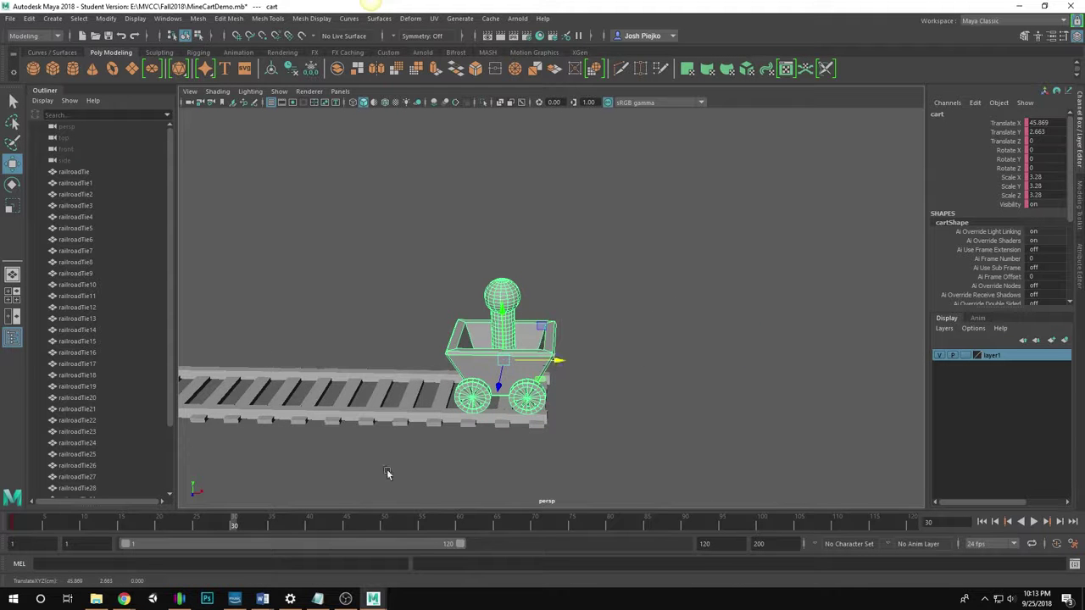
key(s)
Preview the cart's ride along the whole track from frame 1 to 30 and return to frame 1
drag(242, 524, 13, 524)
key(a)
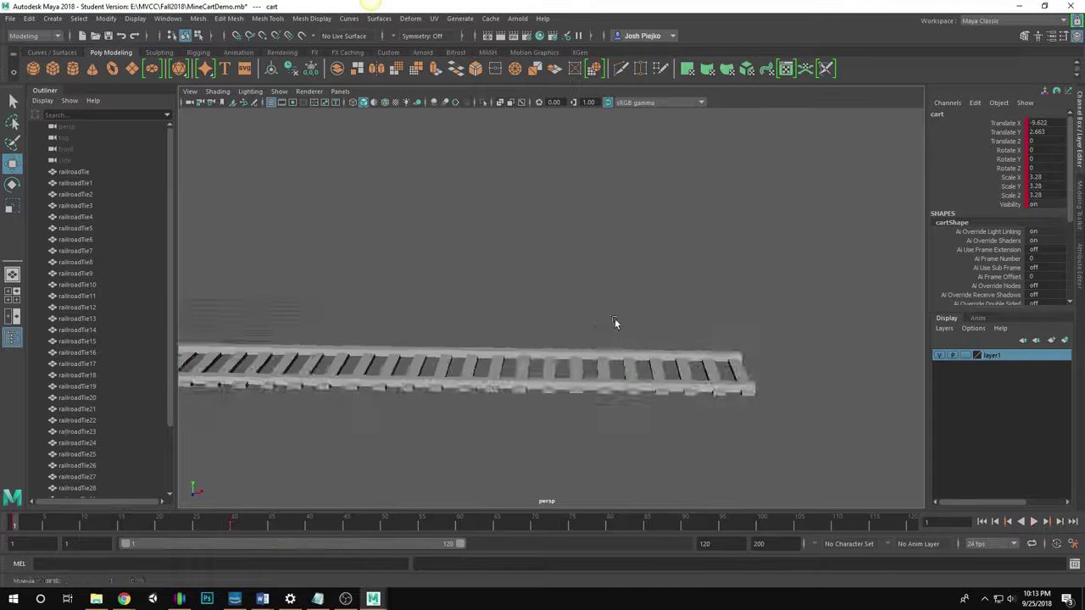
key(alt+v)
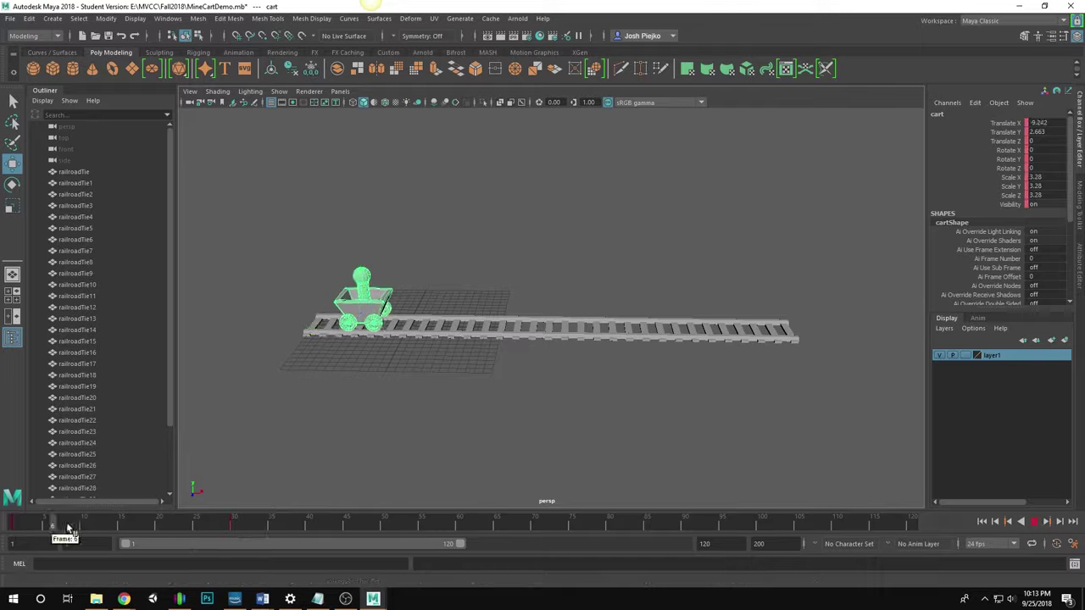
drag(68, 527, 13, 526)
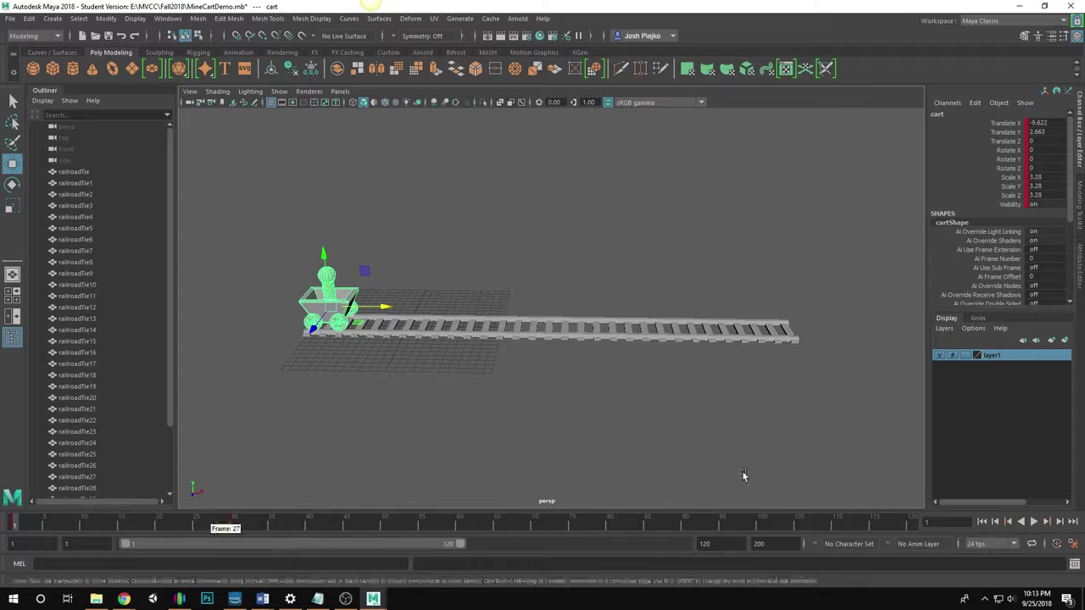
Open the Graph Editor on the cart's animation curves
click(178, 20)
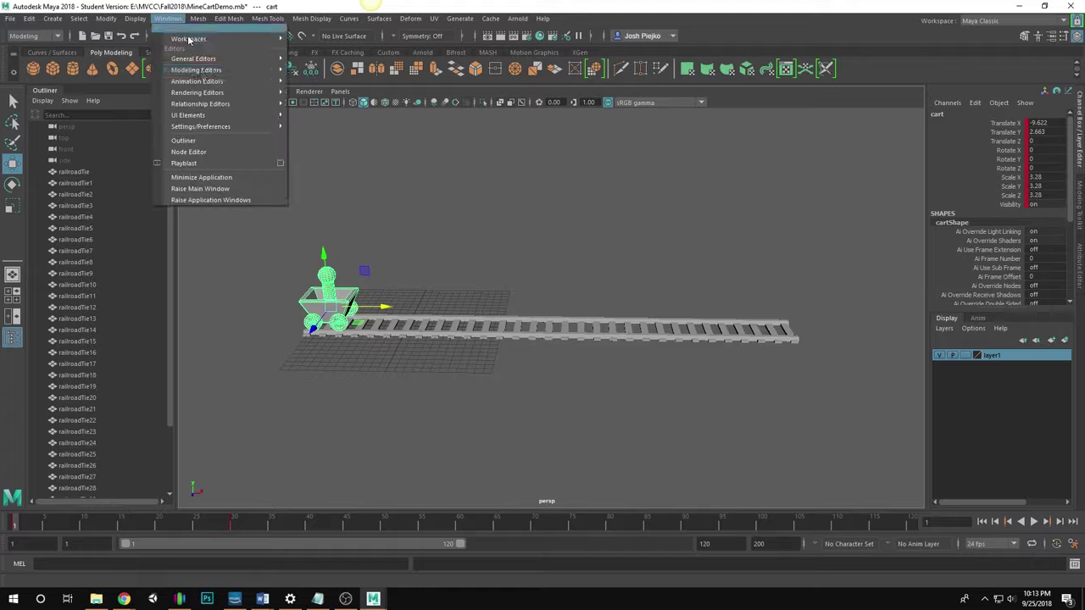
mouse_move(203, 83)
click(333, 90)
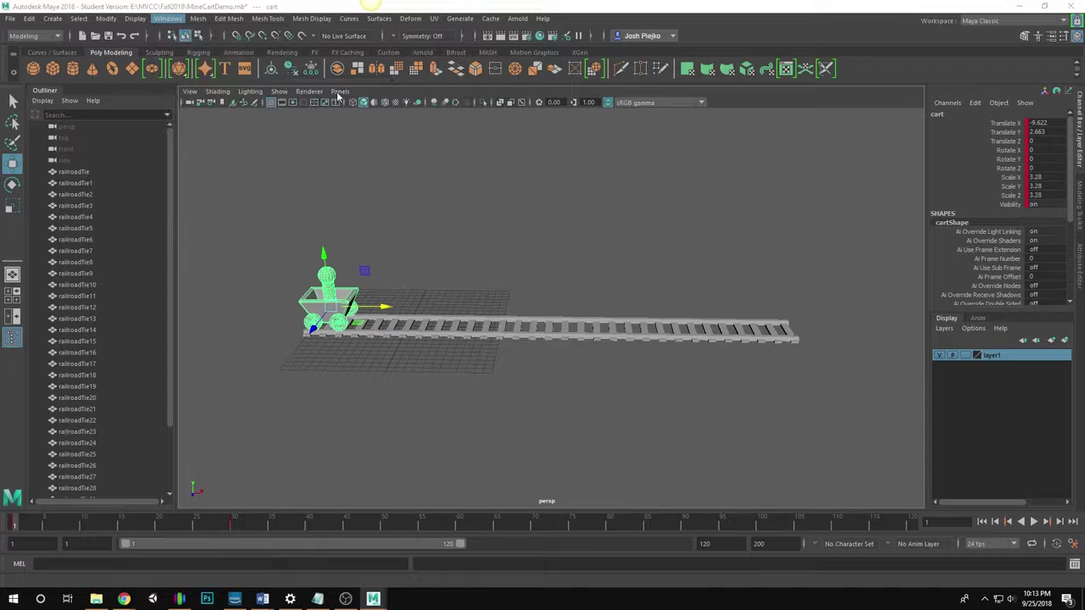
alt+right_drag(673, 320, 444, 306)
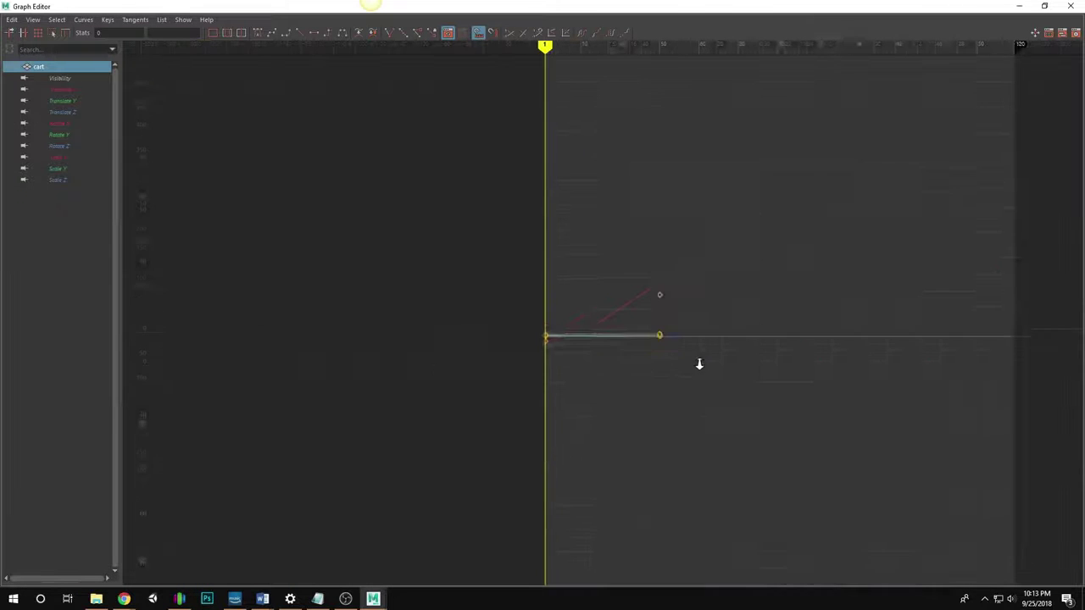
Break the tangents of the cart's Translate X key at frame 30 and pull its incoming handle down for a steep arrival
key(f)
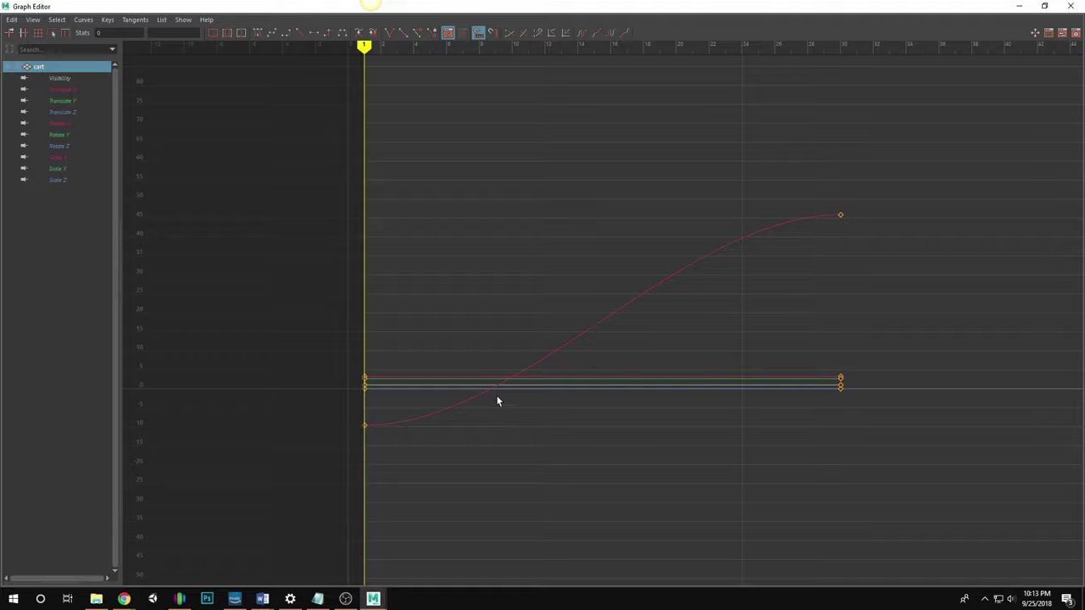
click(840, 217)
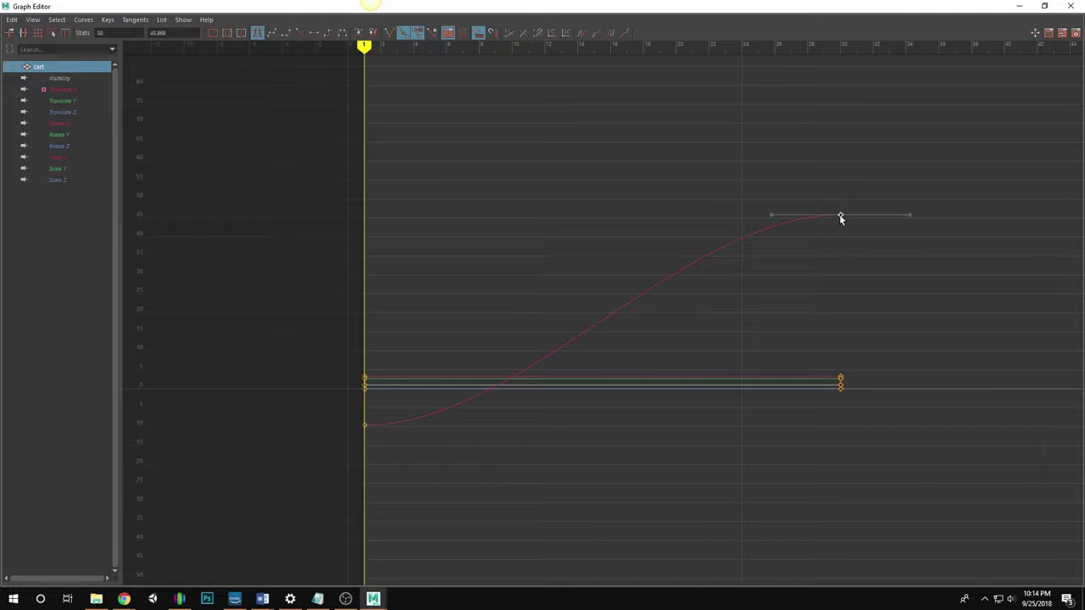
click(388, 36)
drag(771, 215, 782, 291)
click(755, 306)
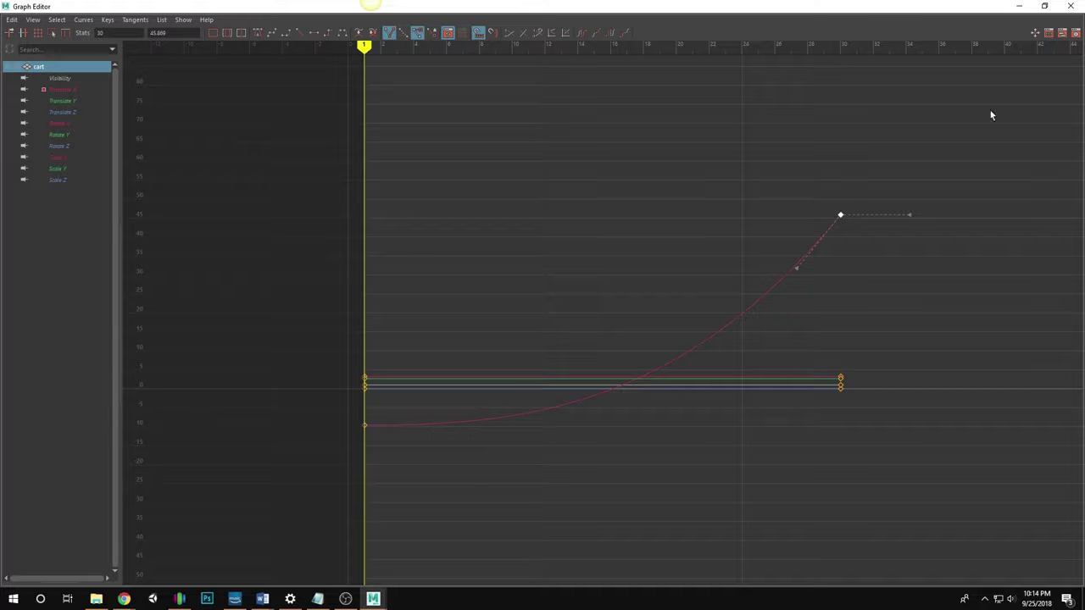
Play back the cart's ride from frame 1 to check how it accelerates along the track
click(1018, 6)
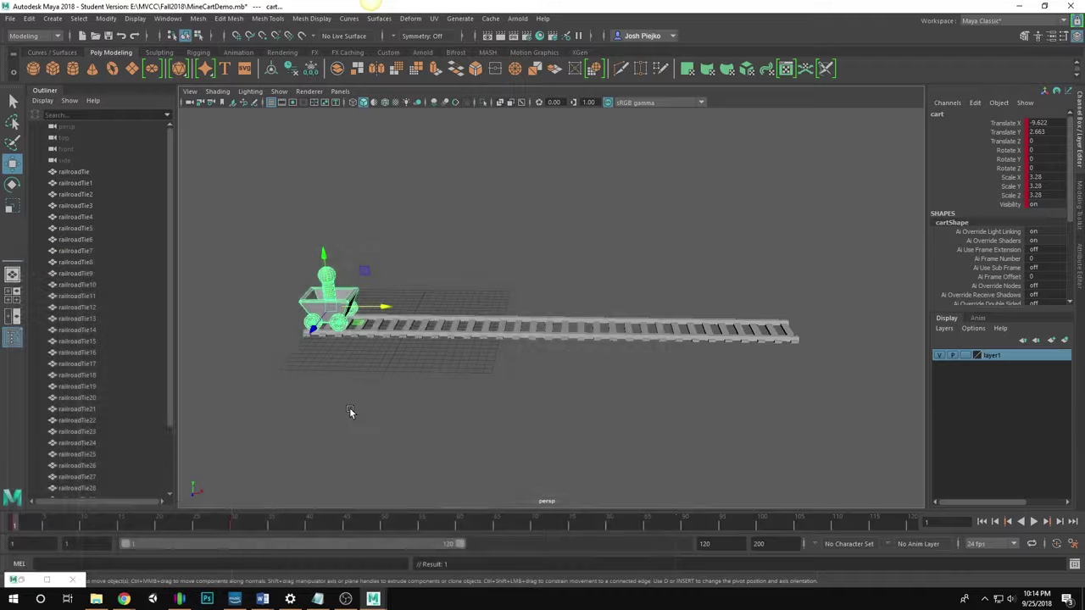
click(1034, 524)
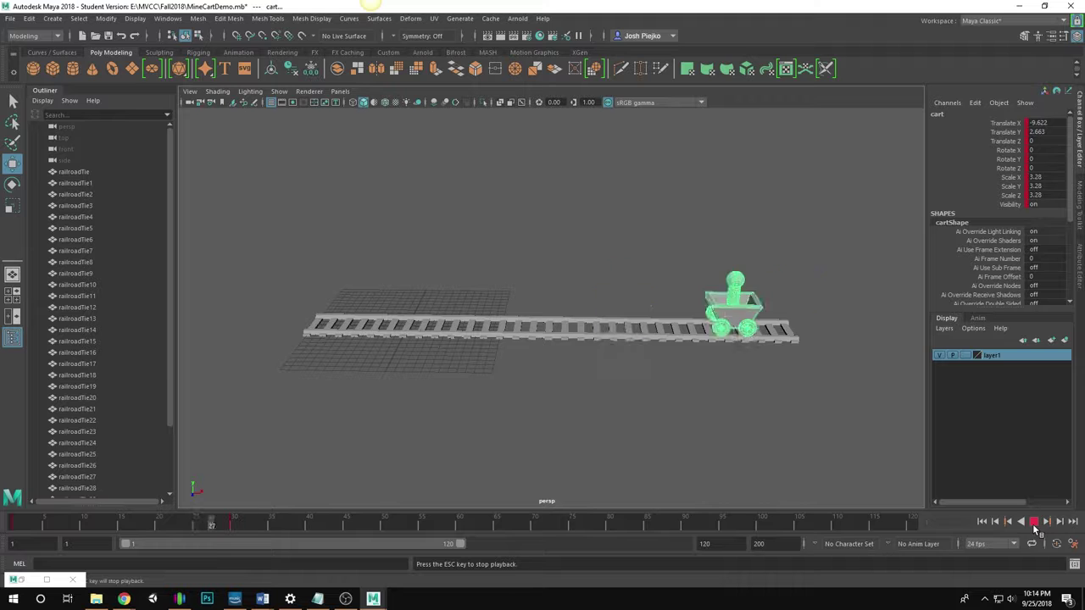
click(1034, 523)
alt+drag(597, 387, 697, 420)
click(981, 521)
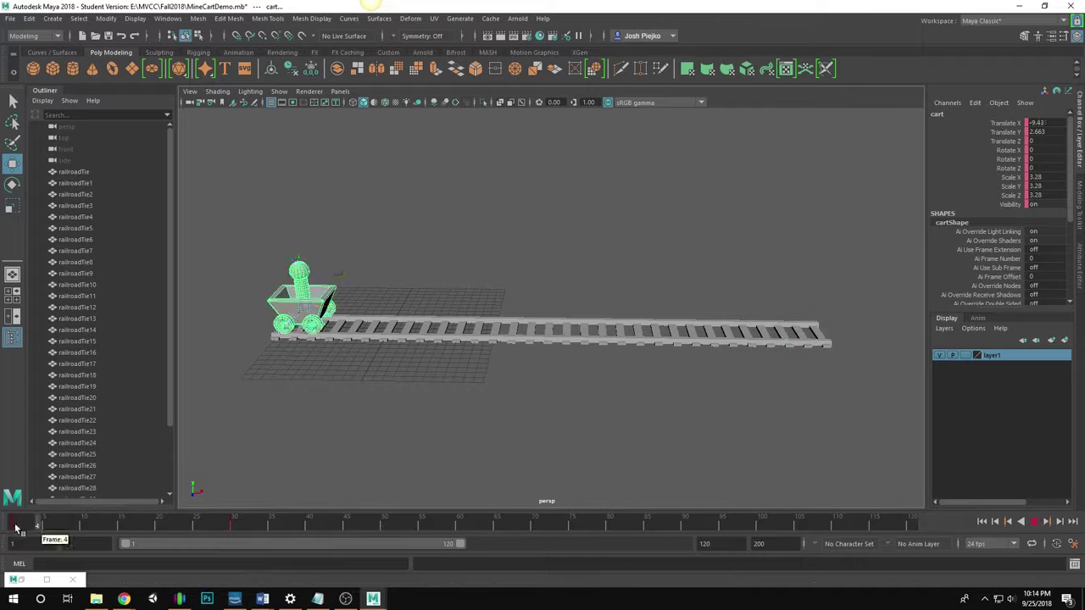
click(1031, 523)
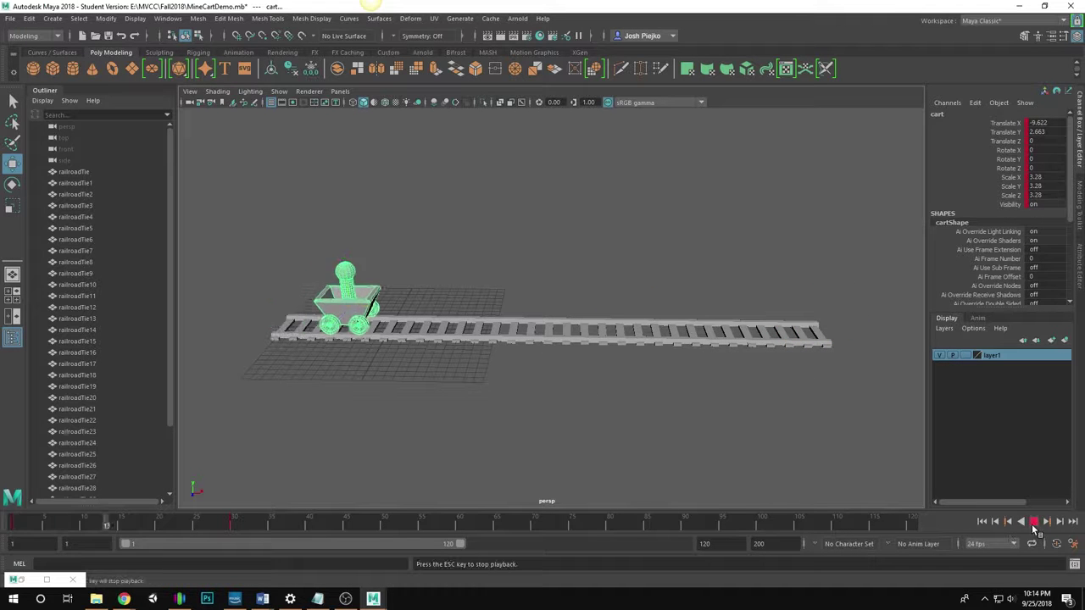
click(1033, 522)
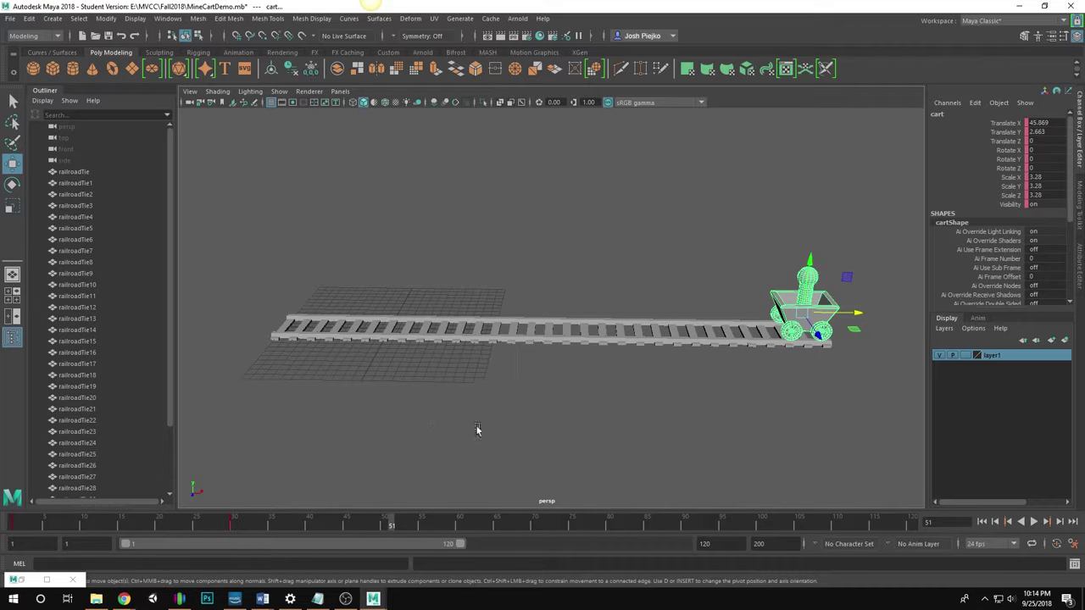
drag(400, 521, 257, 534)
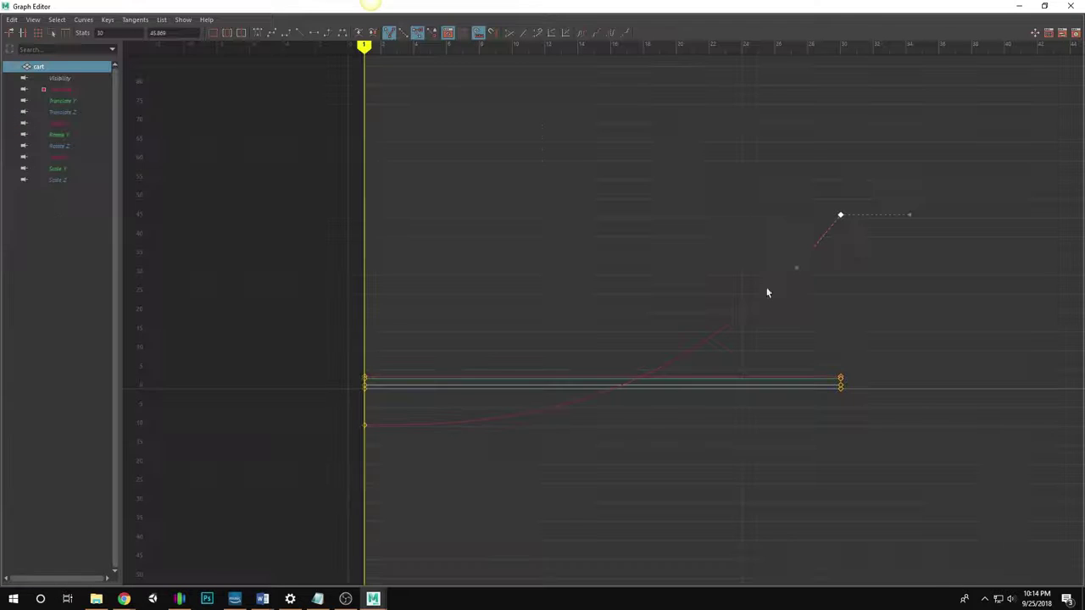
Fine-tune the incoming tangent handle of the frame 30 Translate X key, playing back the ride between adjustments
drag(795, 269, 792, 269)
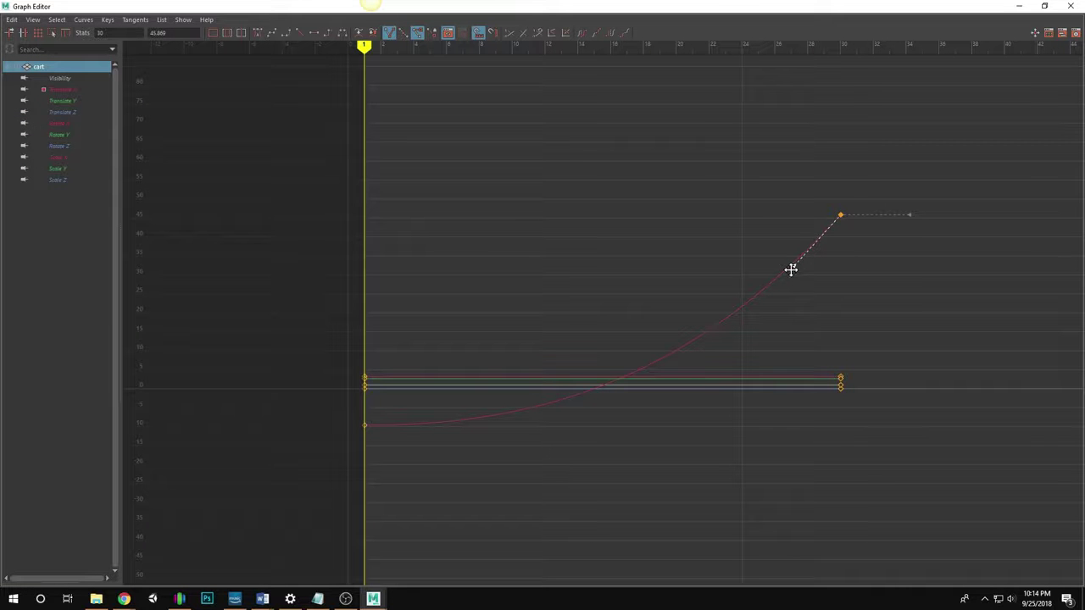
click(1018, 6)
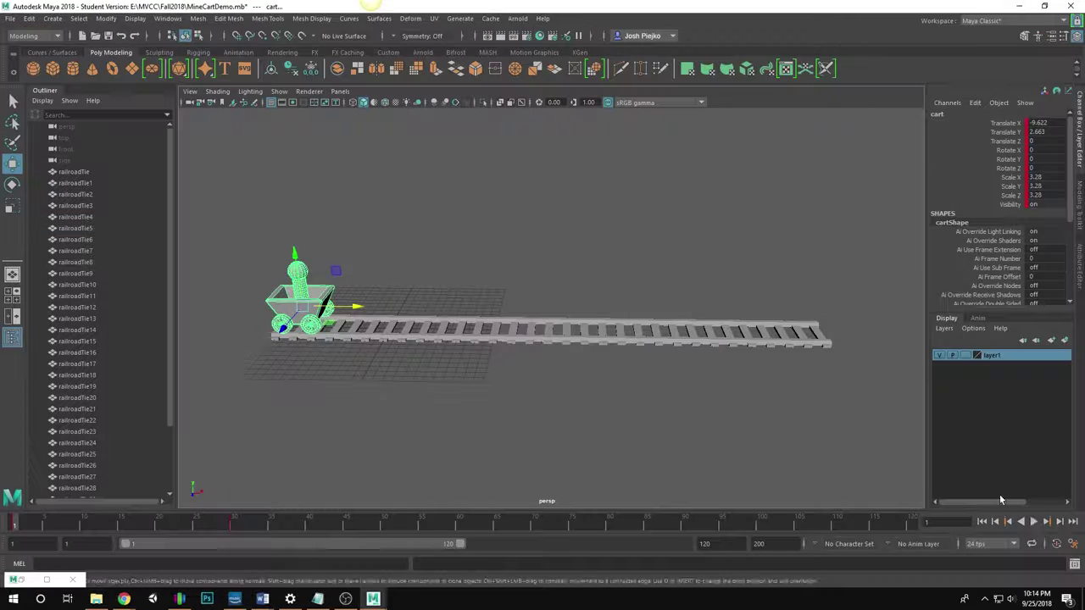
click(1033, 521)
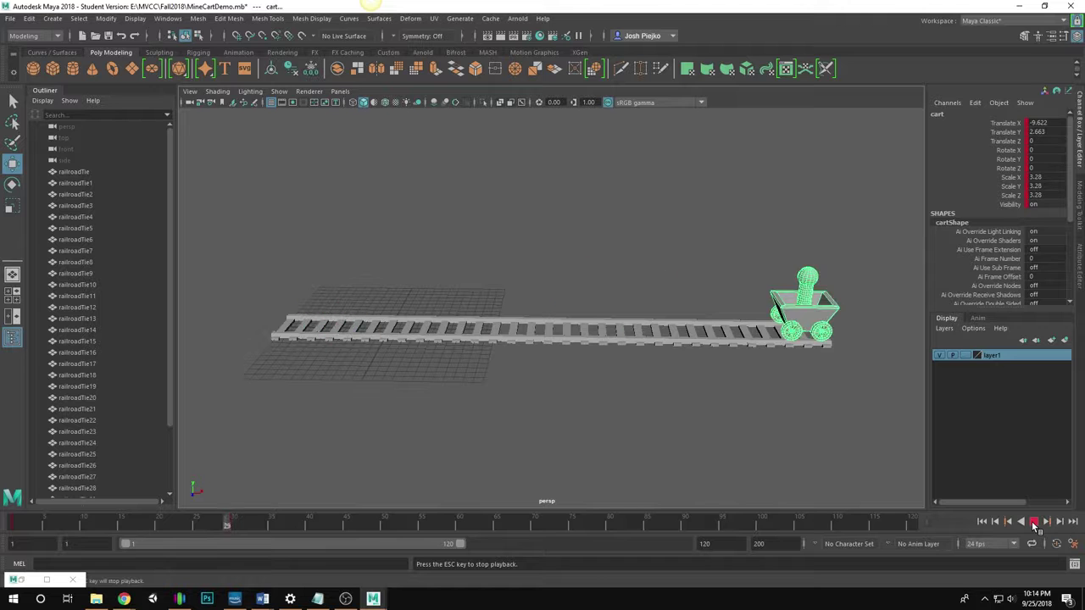
click(373, 530)
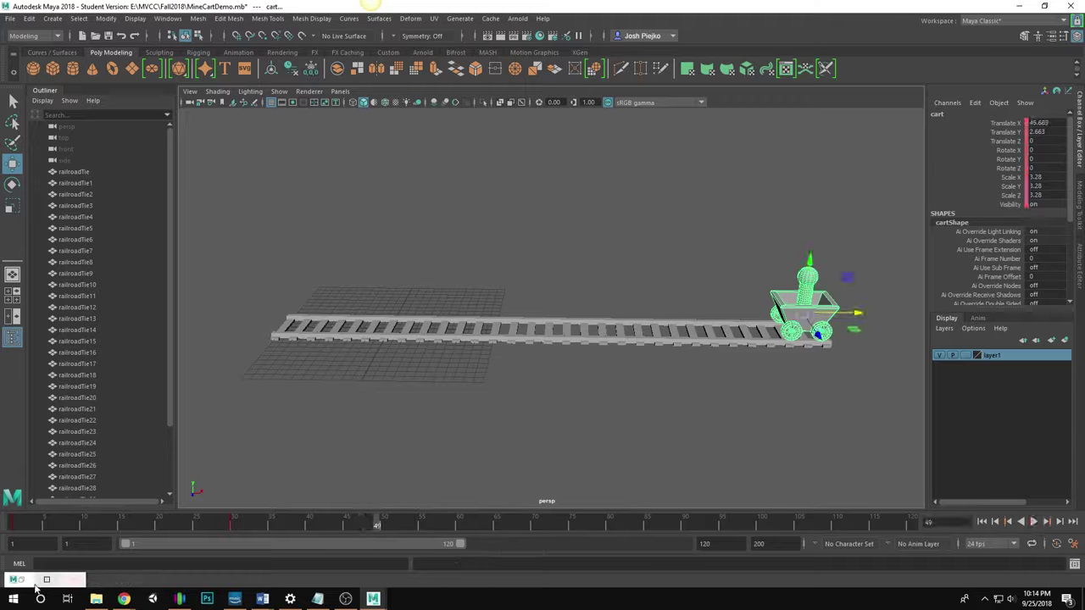
click(47, 580)
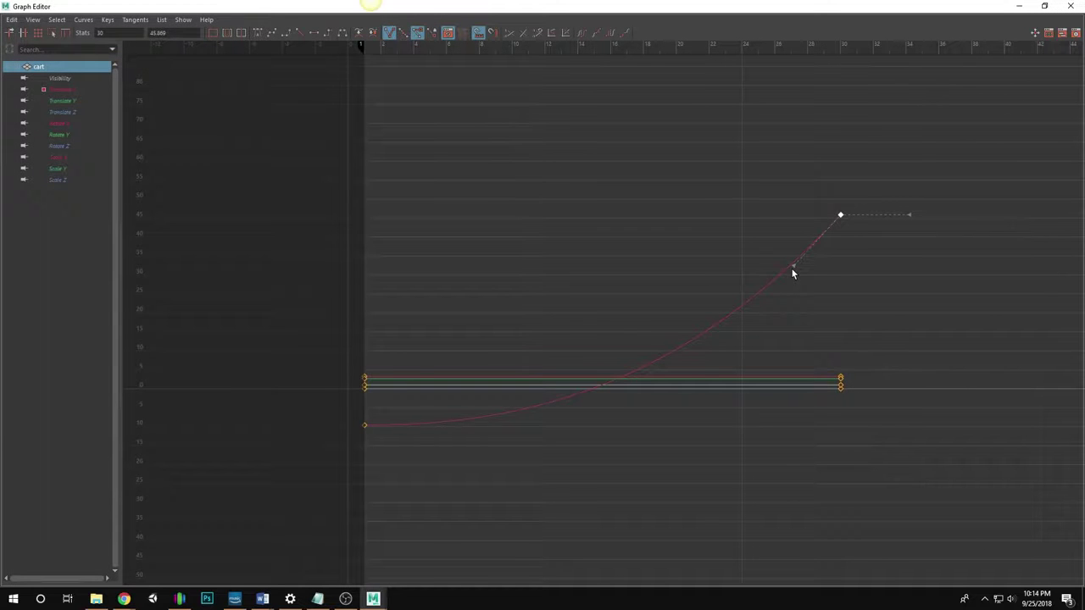
click(799, 269)
click(837, 219)
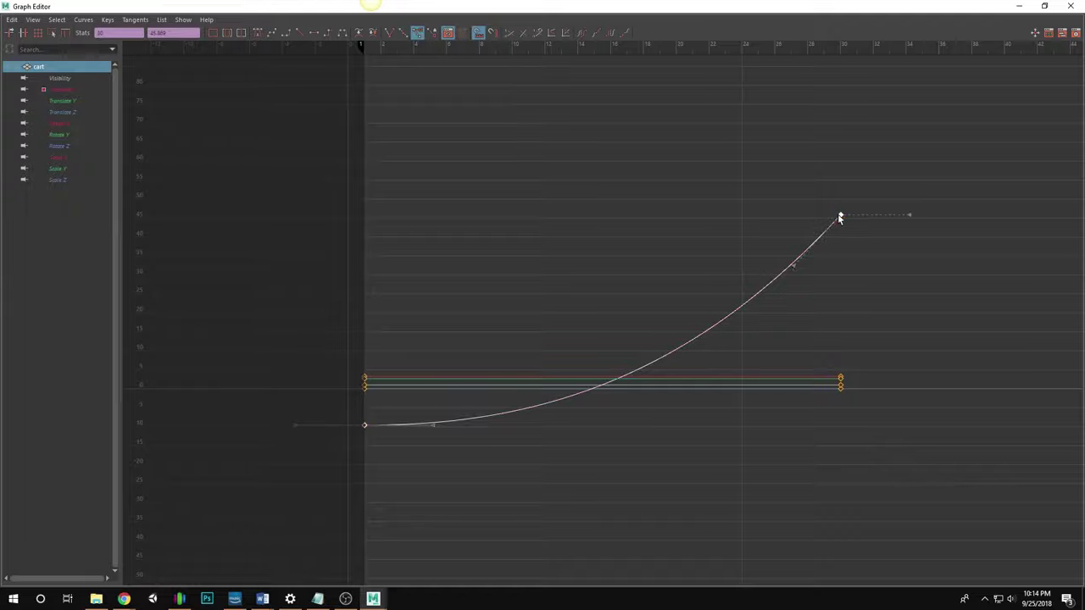
drag(794, 271, 798, 267)
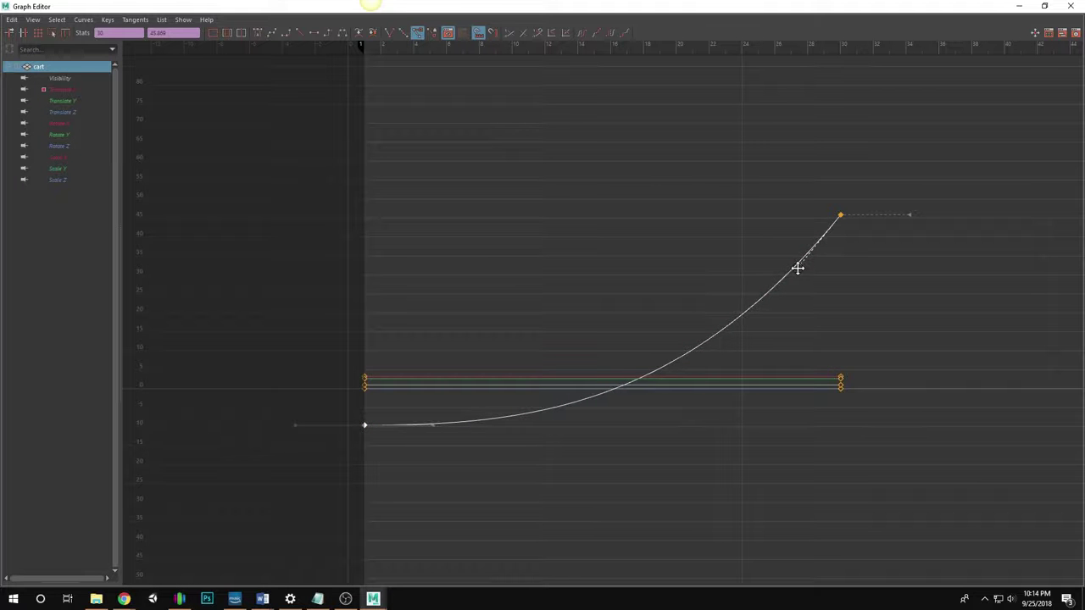
click(1019, 6)
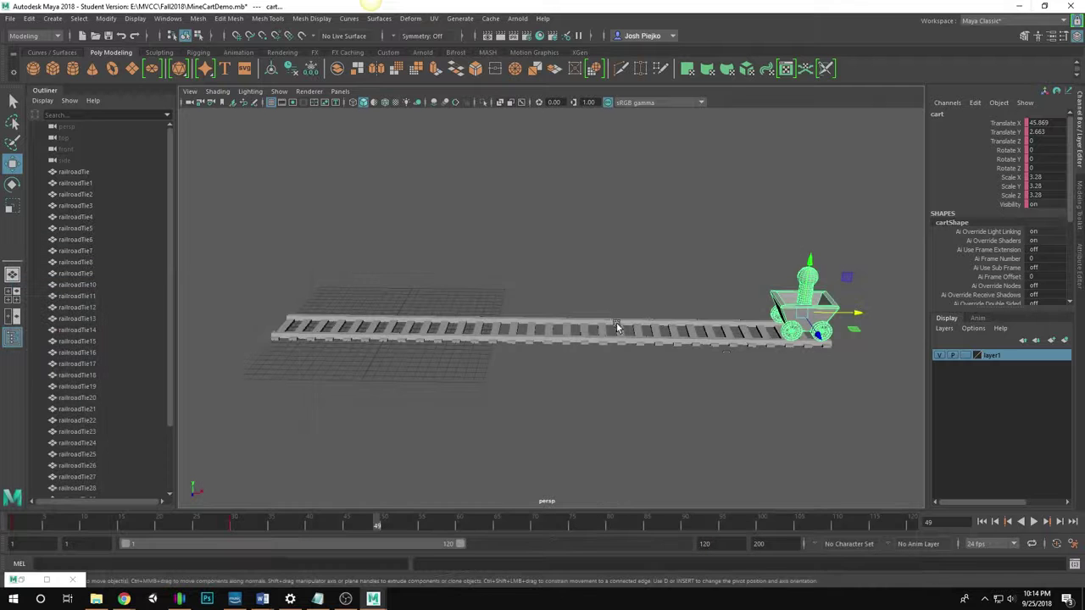
Try pasting the cart's copied keyframes at frame 80 and undo the paste
drag(208, 521, 234, 525)
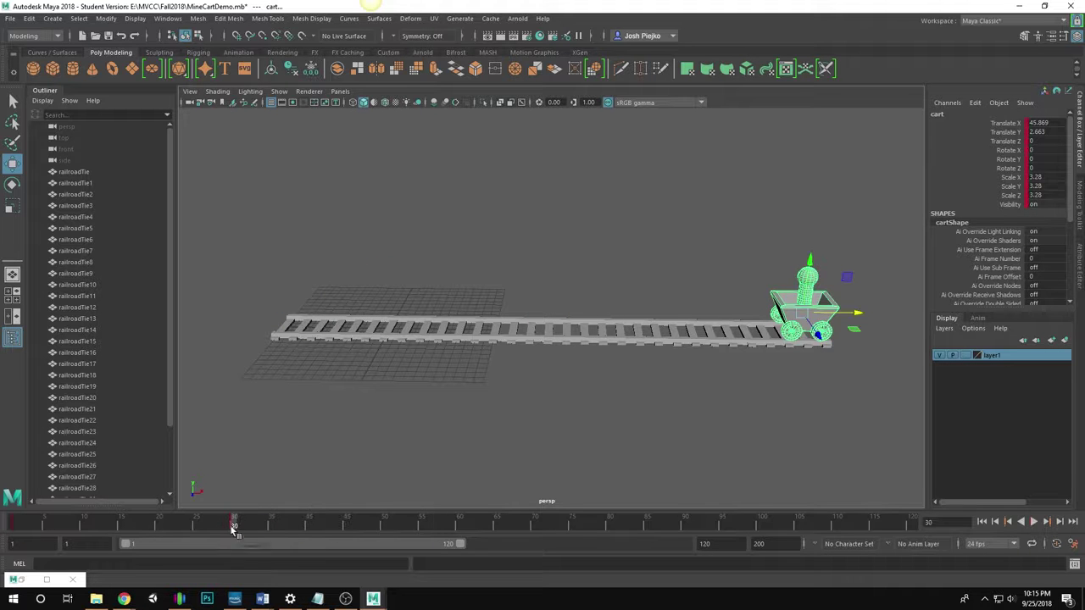
click(461, 525)
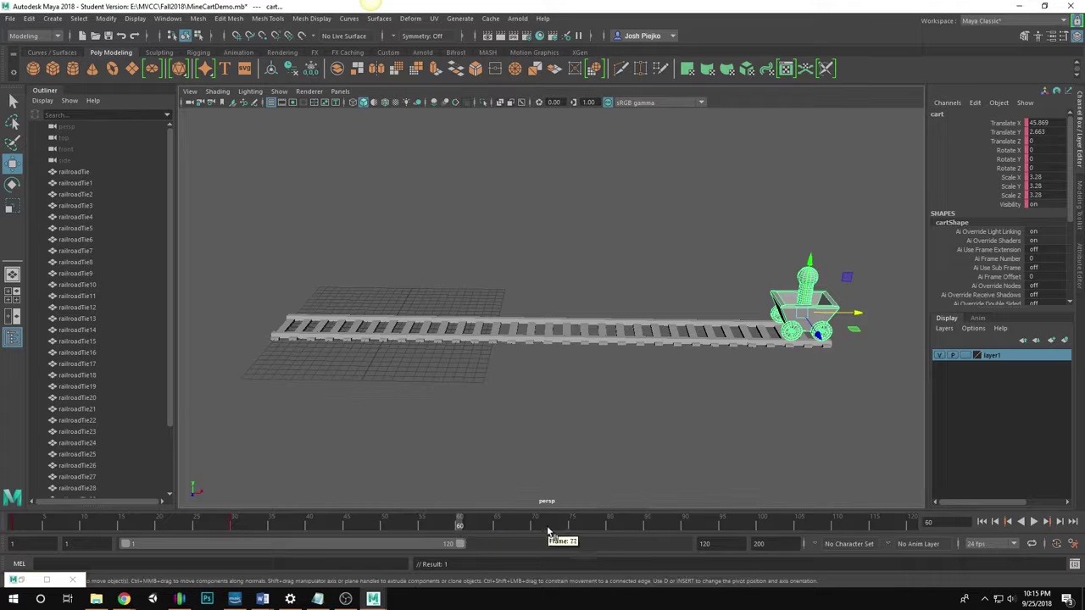
click(610, 526)
key(alt+v)
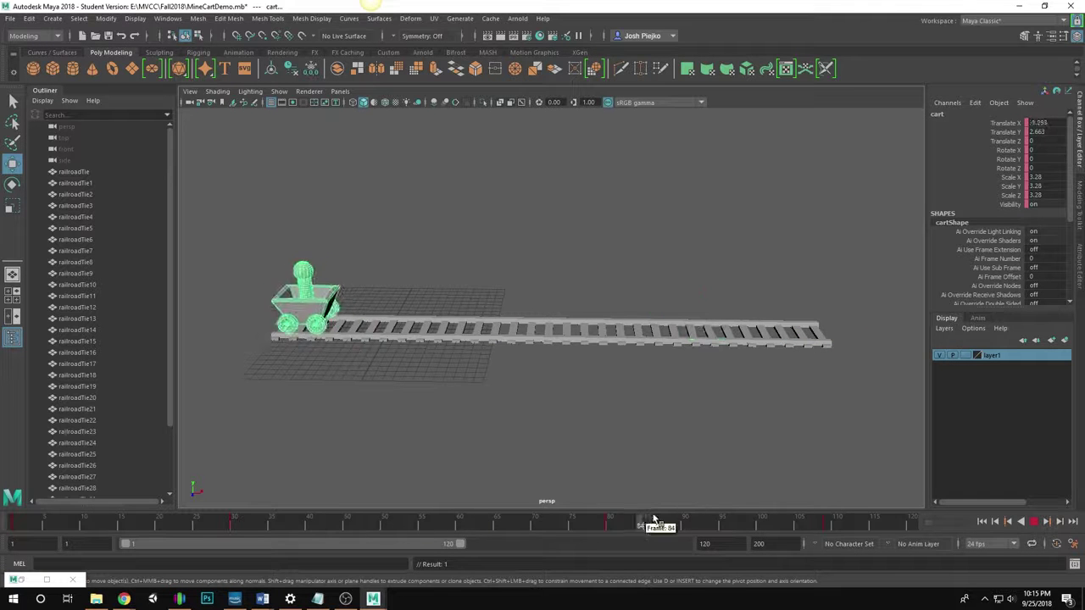
key(ctrl+z)
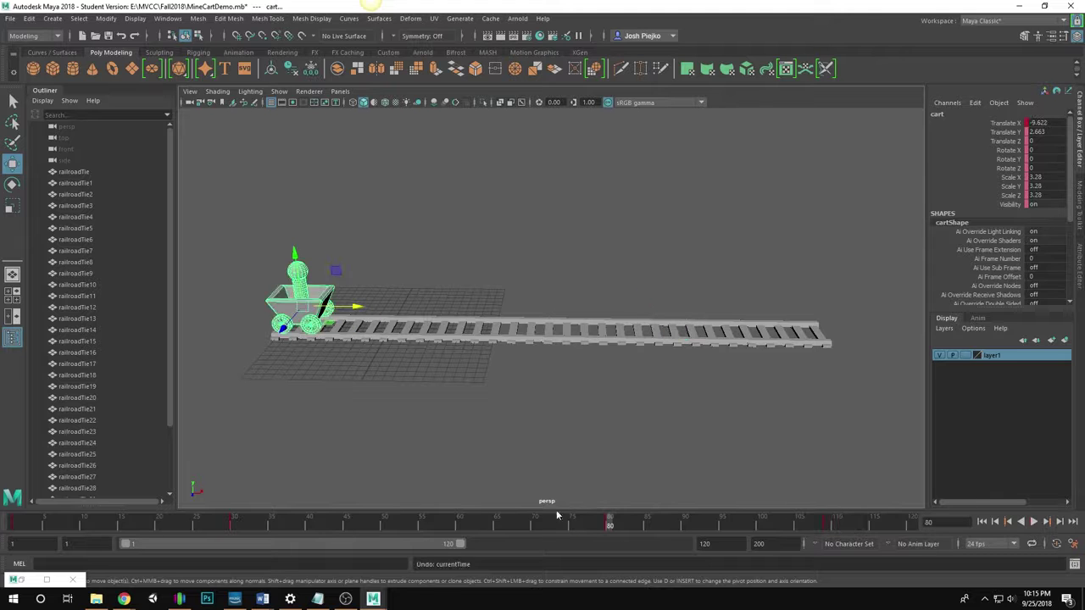
key(ctrl+z)
Copy the cart's keyframe at frame 30 and paste it at frame 80
drag(219, 520, 239, 522)
right_click(234, 526)
click(231, 524)
right_click(230, 525)
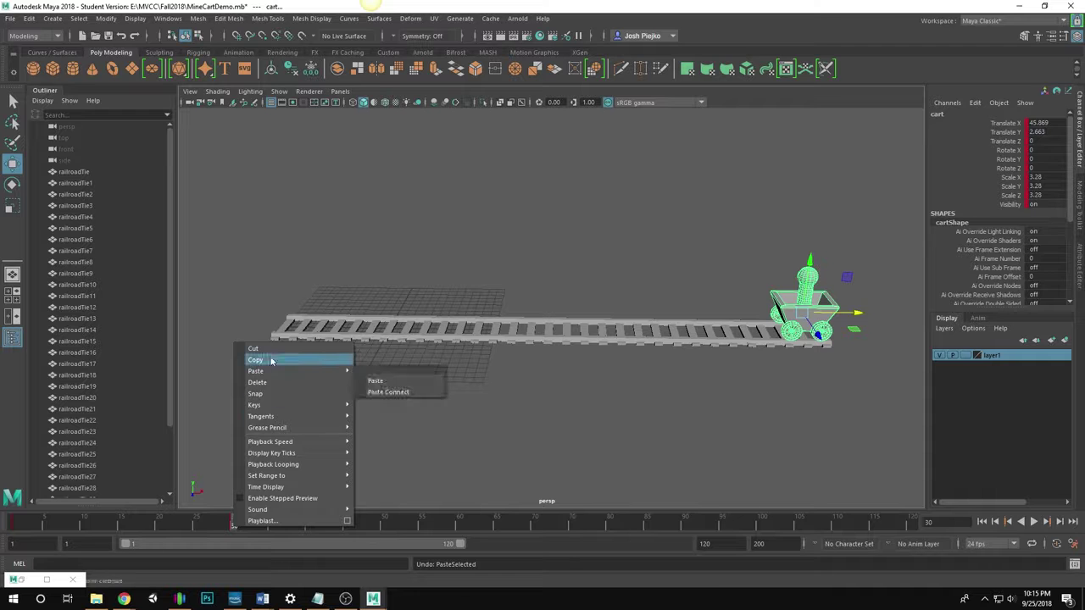
click(271, 360)
click(610, 524)
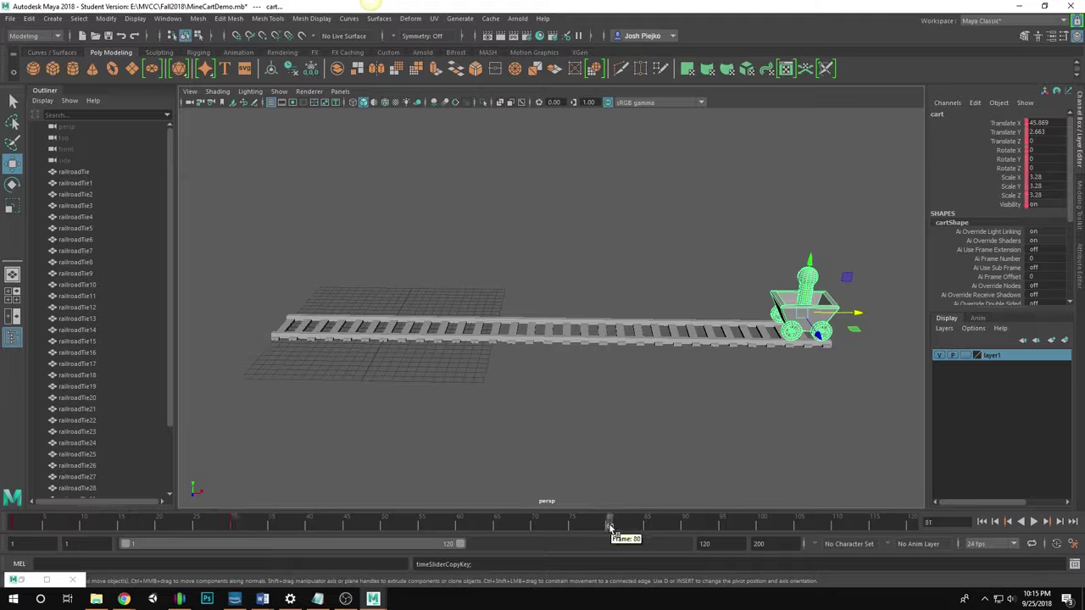
right_click(610, 524)
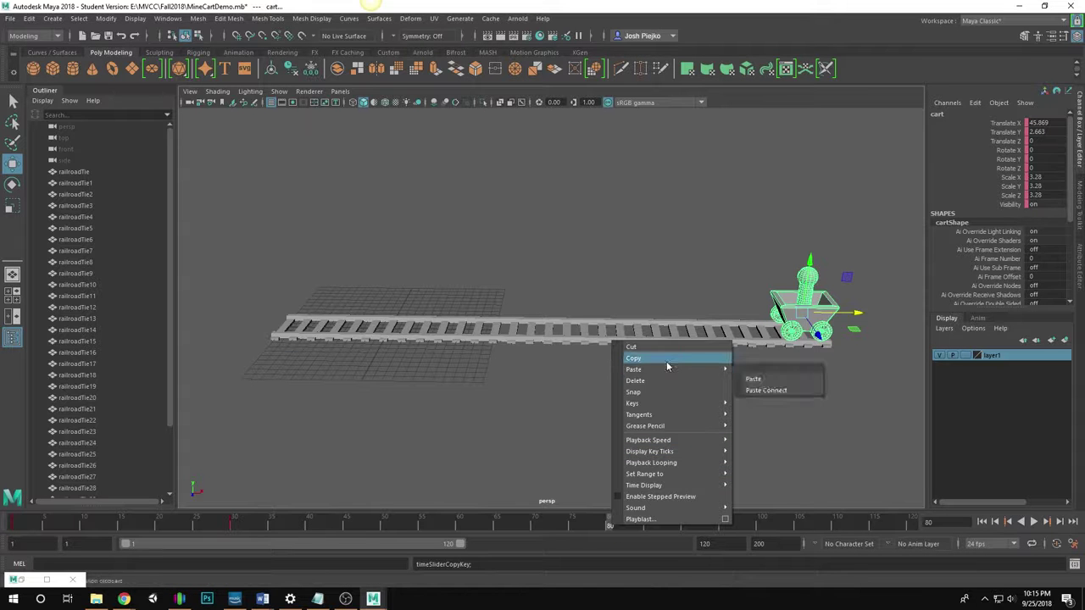
click(763, 379)
Copy the cart's starting keyframe at frame 1, paste it at frame 120, and scrub through the return trip
drag(598, 530, 14, 547)
right_click(27, 521)
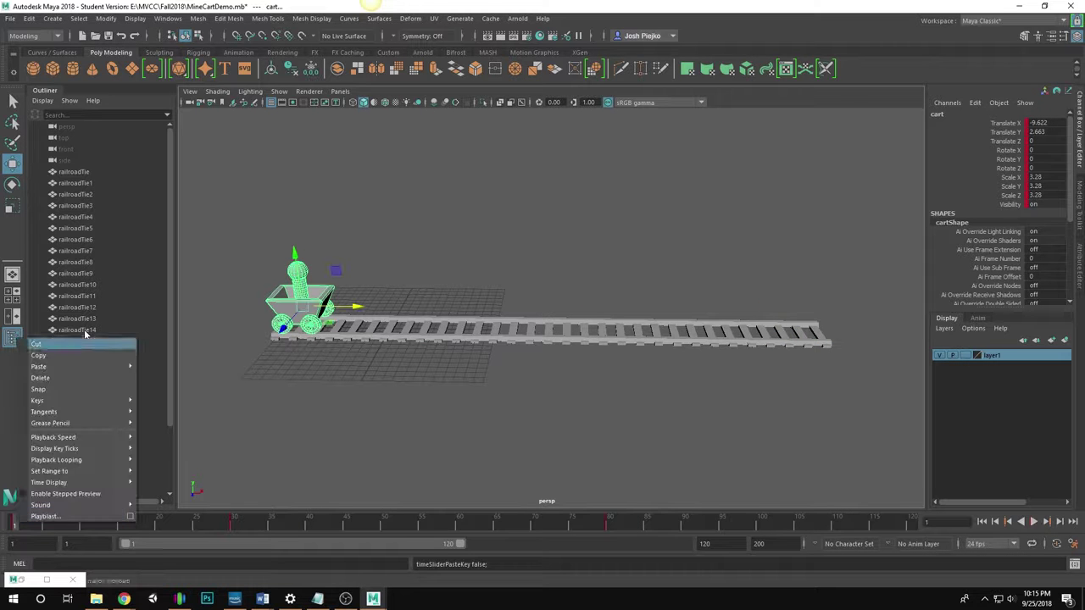
click(83, 356)
click(912, 524)
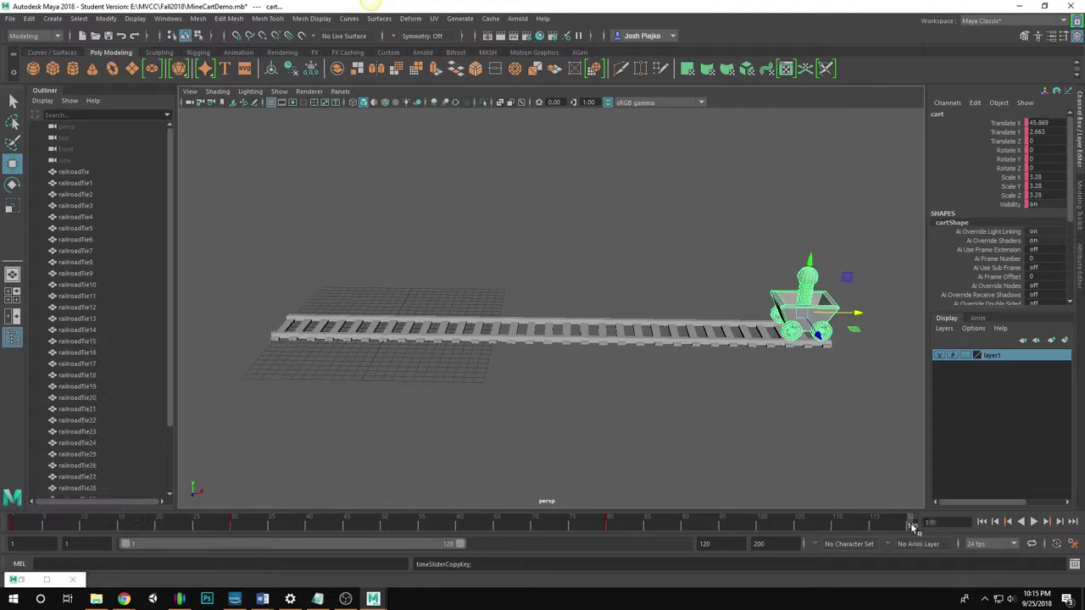
right_click(912, 524)
mouse_move(1027, 371)
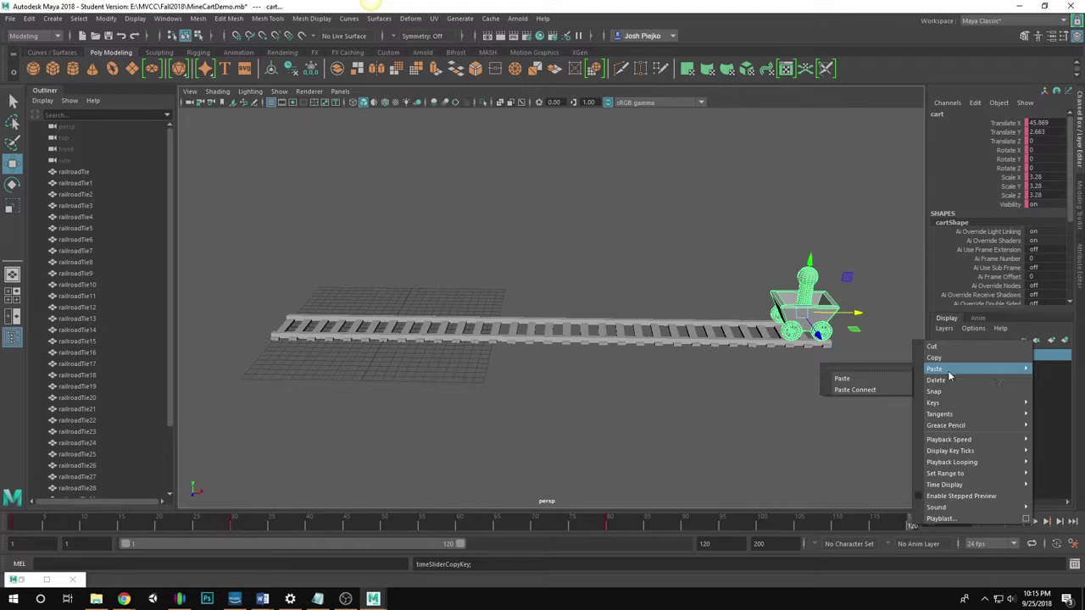
click(895, 381)
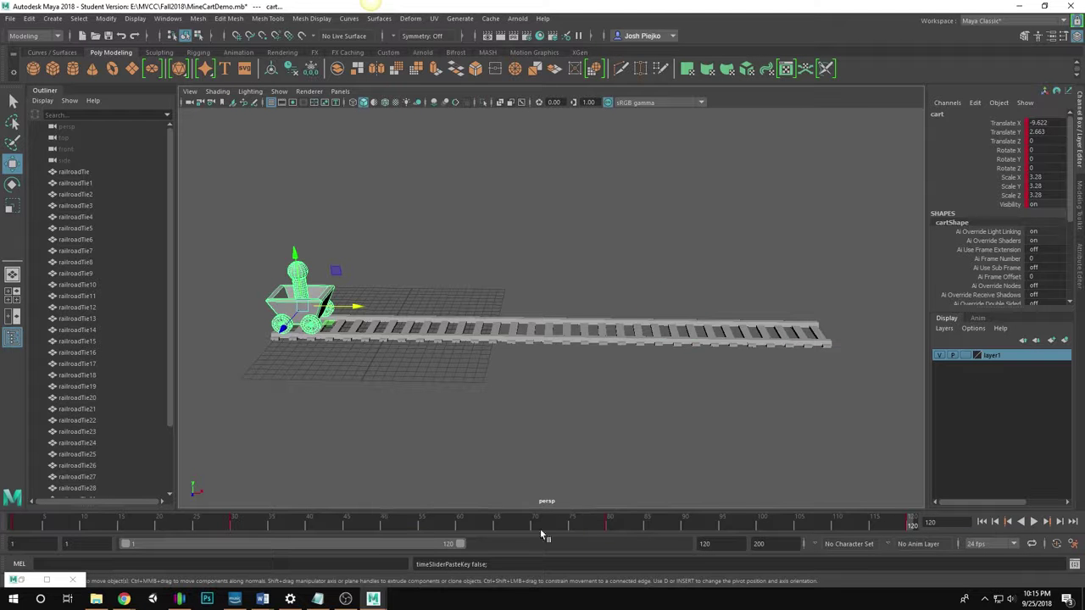
drag(540, 529, 888, 529)
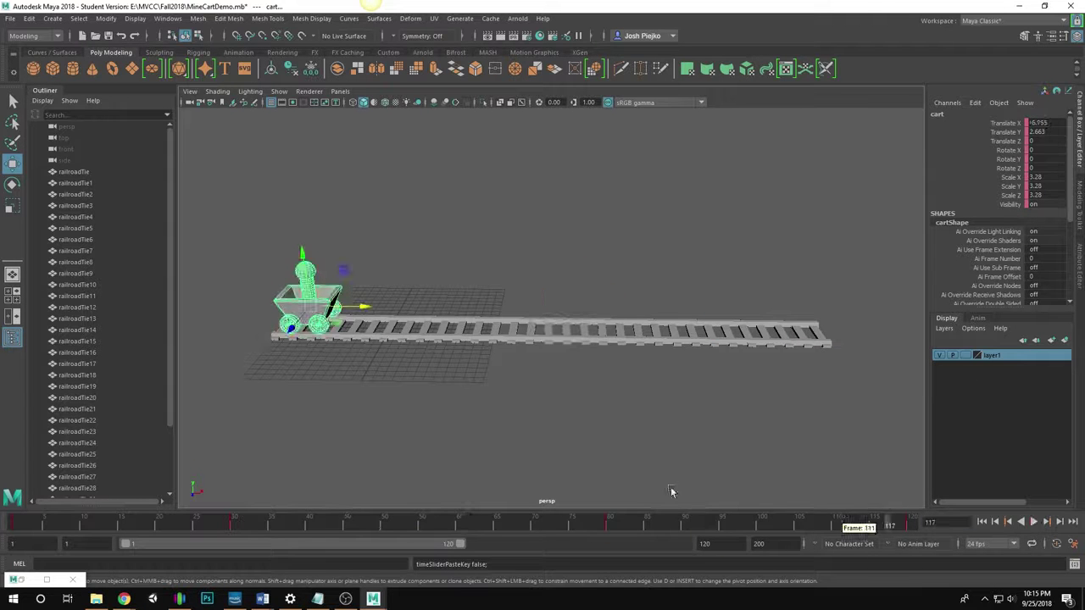
In the Graph Editor, set flat tangents on the cart's Translate X keys at frames 30 and 80 so the cart holds still between them
click(229, 18)
mouse_move(170, 19)
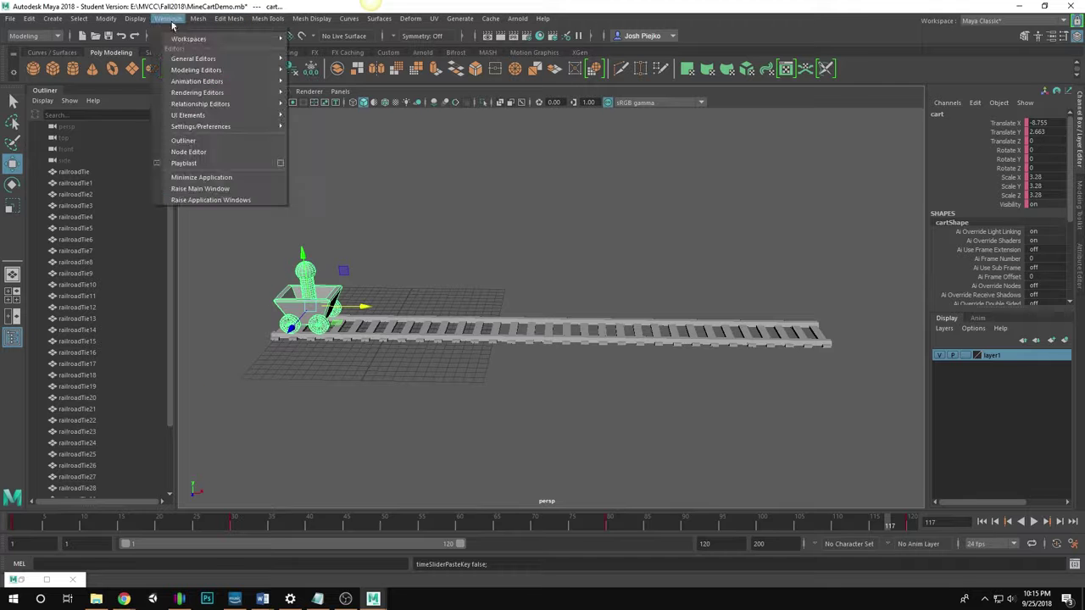
mouse_move(212, 81)
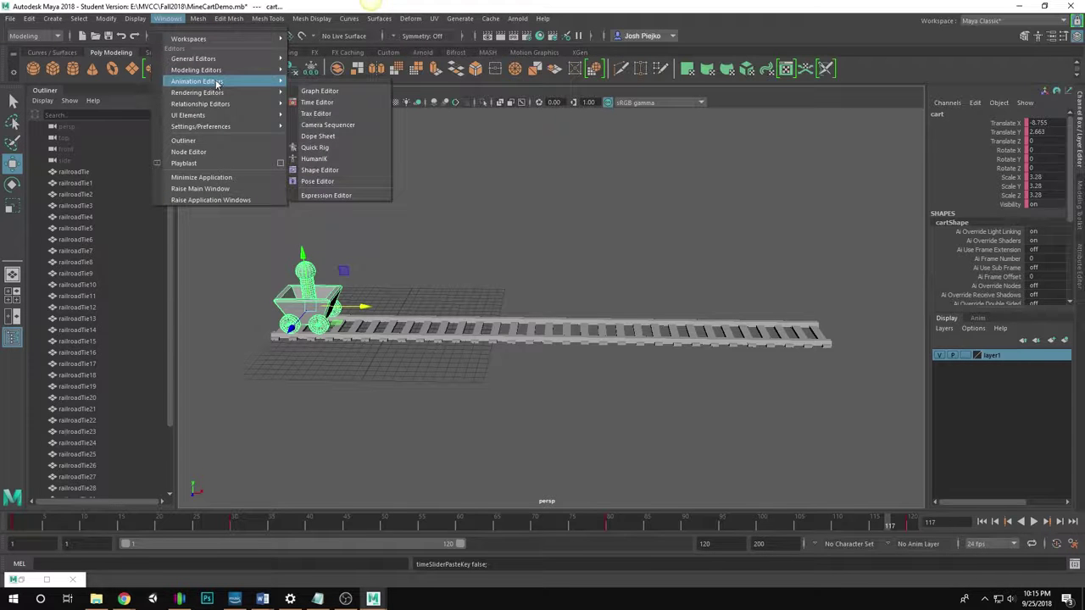
click(334, 89)
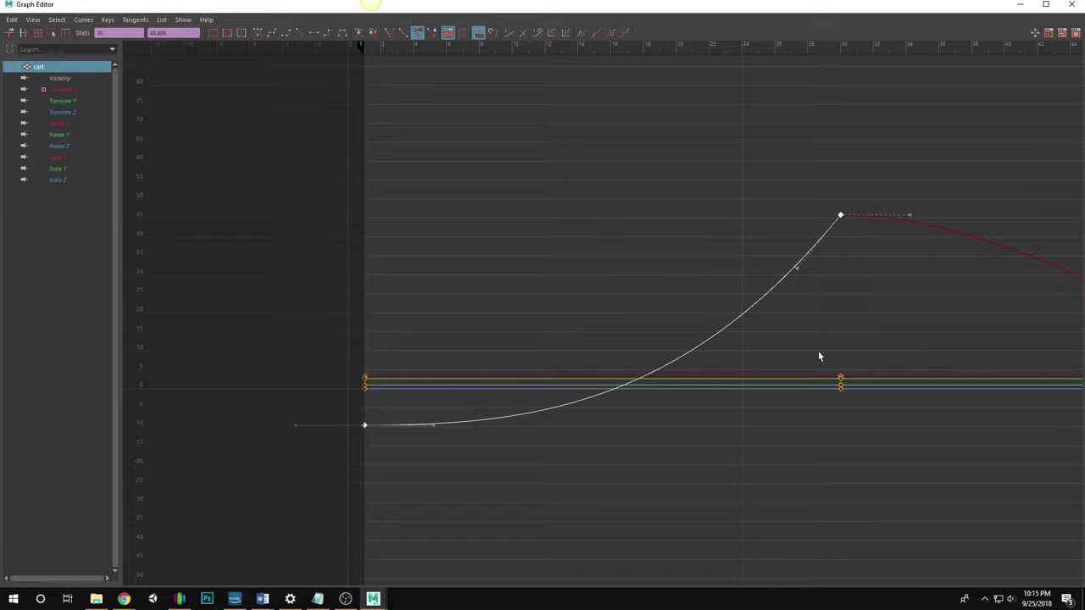
alt+middle_drag(903, 344, 307, 369)
mouse_move(635, 381)
alt+right_down()
mouse_move(433, 381)
mouse_move(623, 389)
alt+right_up()
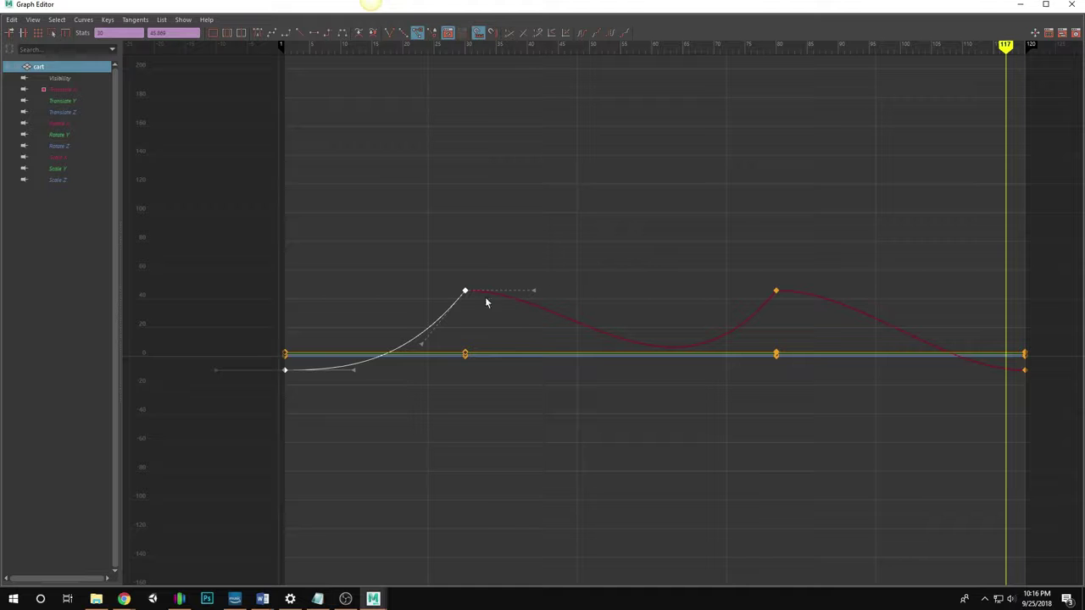
shift+click(773, 295)
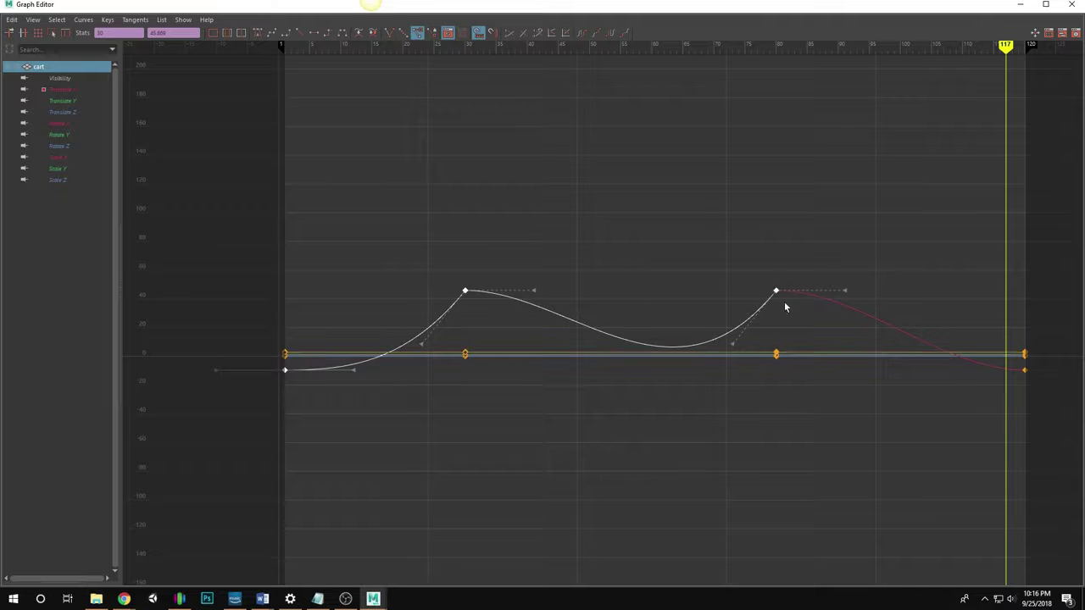
click(314, 34)
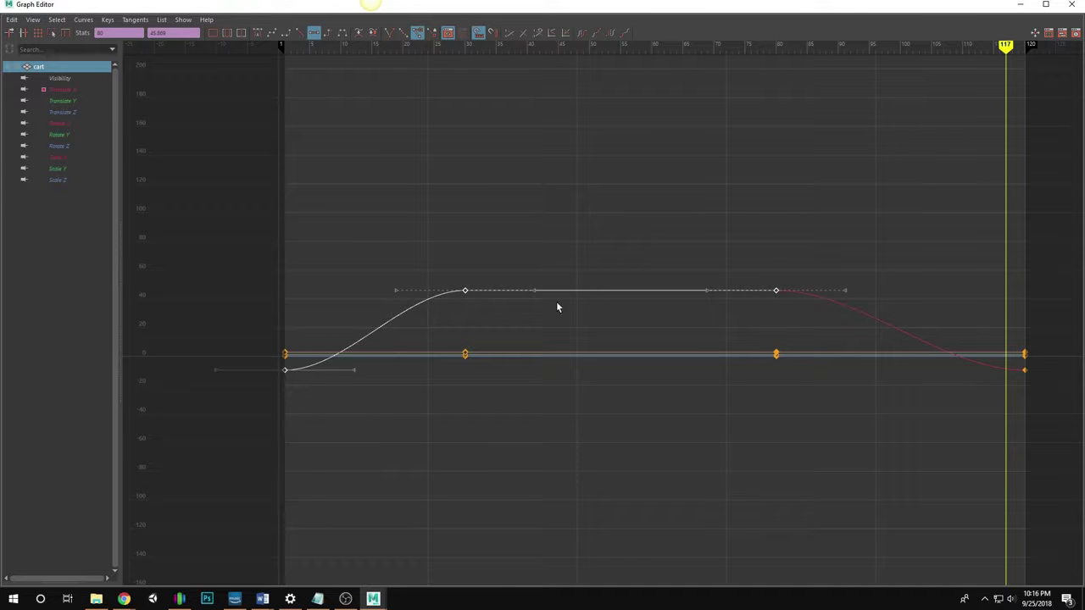
Break the tangent of the cart's Translate X key at frame 30 and pull the incoming handle down for an abrupt stop
middle_drag(396, 290, 395, 301)
key(ctrl+z)
click(513, 212)
click(465, 292)
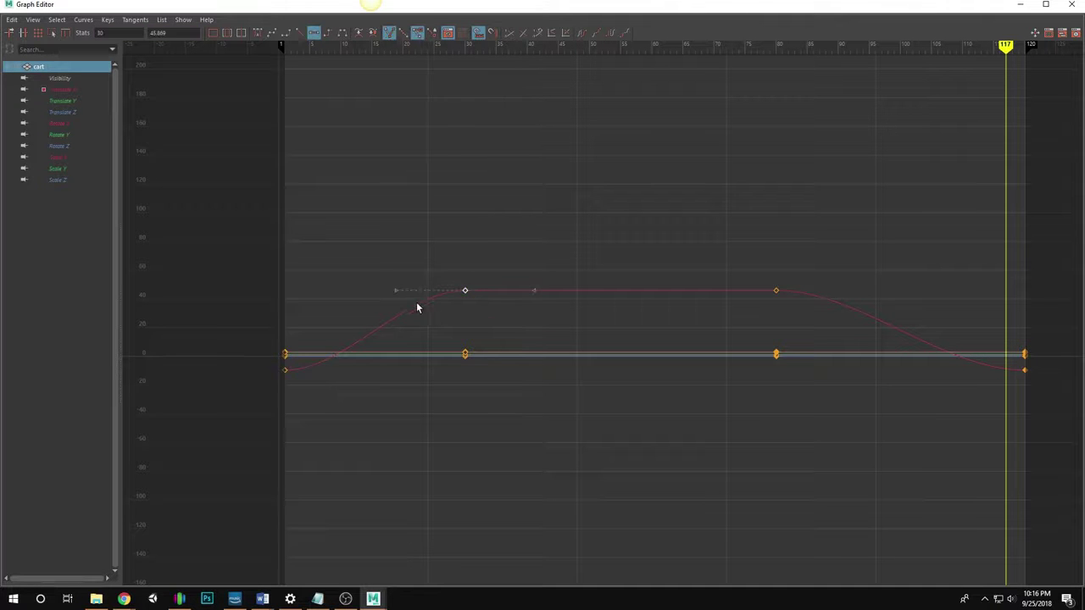
drag(397, 293, 414, 360)
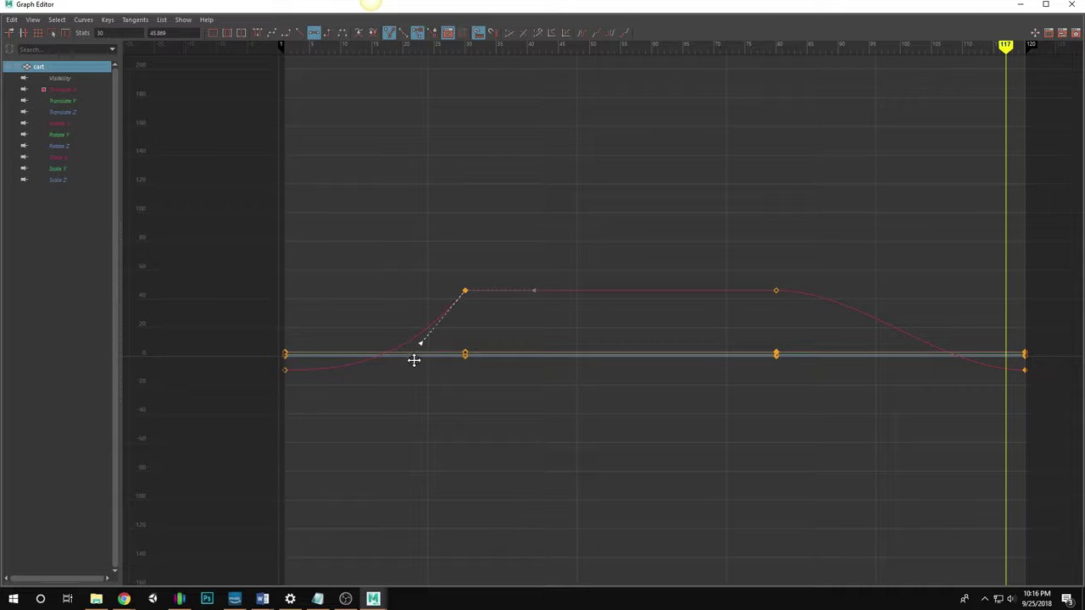
Break the tangent of the Translate X key at frame 120, raise its incoming handle for a sharp stop, and minimize the Graph Editor
click(779, 296)
click(1022, 373)
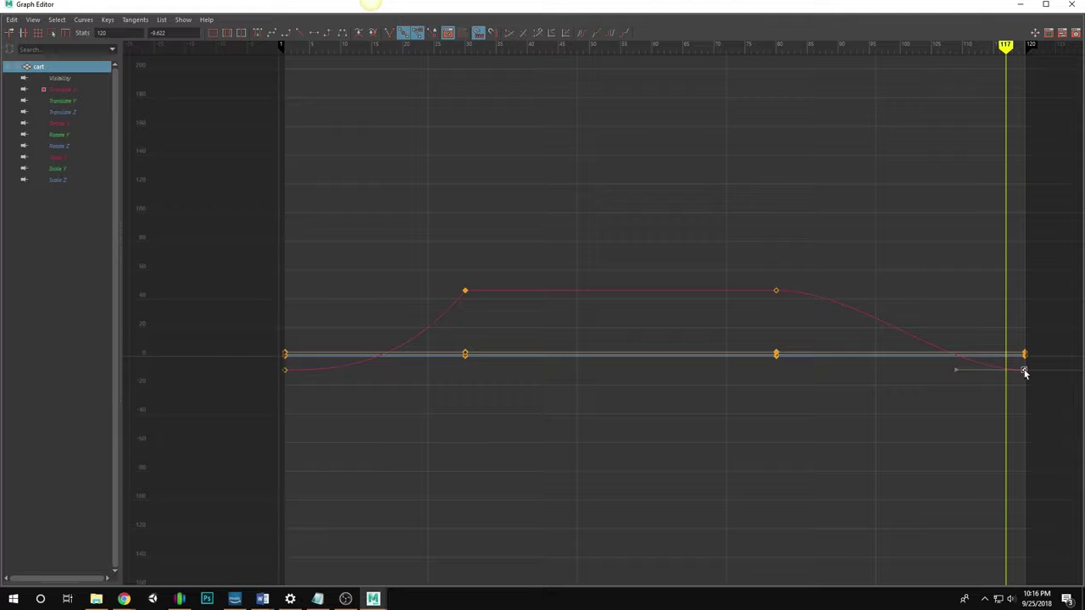
click(390, 34)
drag(953, 381, 964, 324)
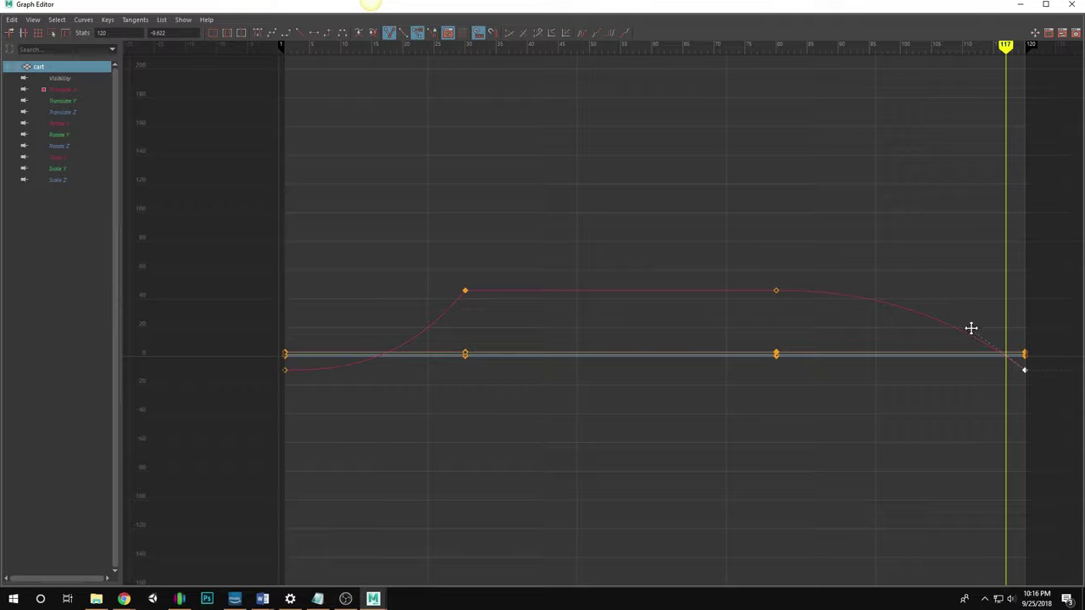
drag(972, 328, 985, 328)
click(1019, 5)
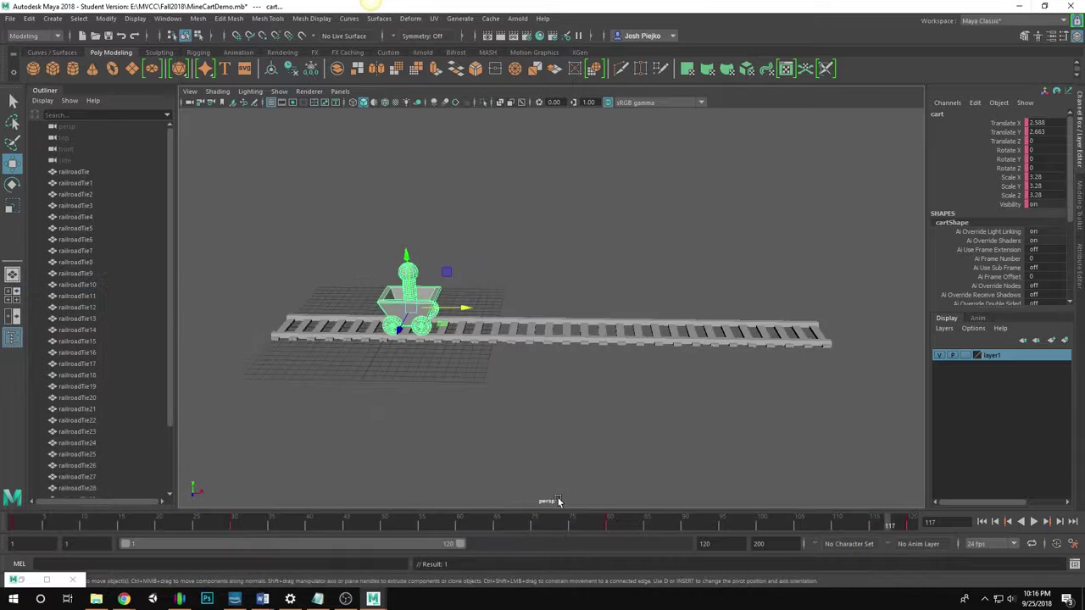
Play the cart animation from frame 1 to review the abrupt stops, and halt playback
key(alt+v)
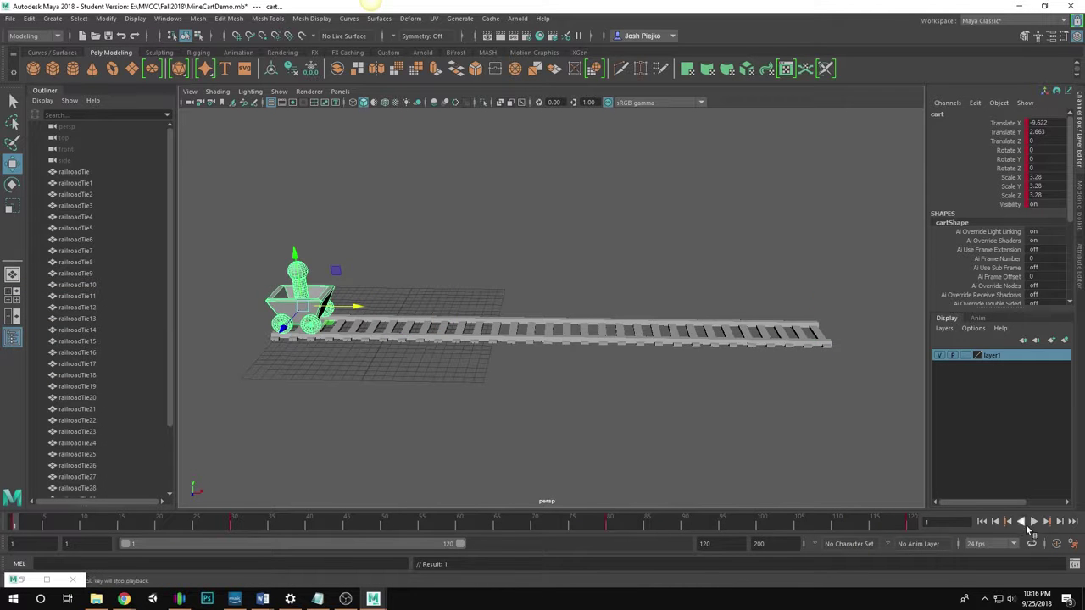
click(1031, 523)
click(1025, 523)
drag(884, 525, 13, 526)
click(1034, 522)
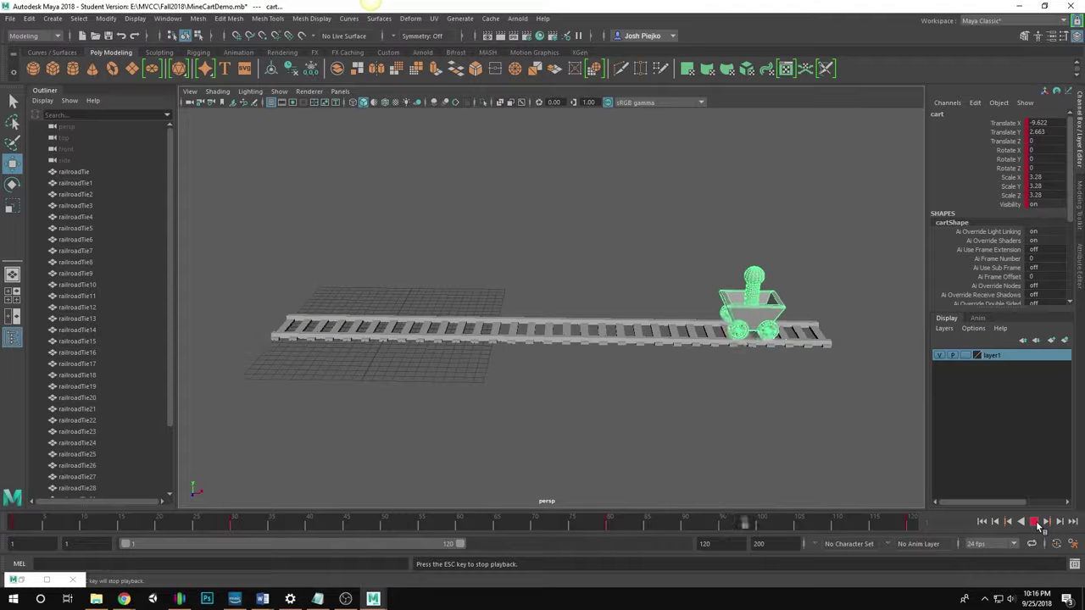
click(1035, 522)
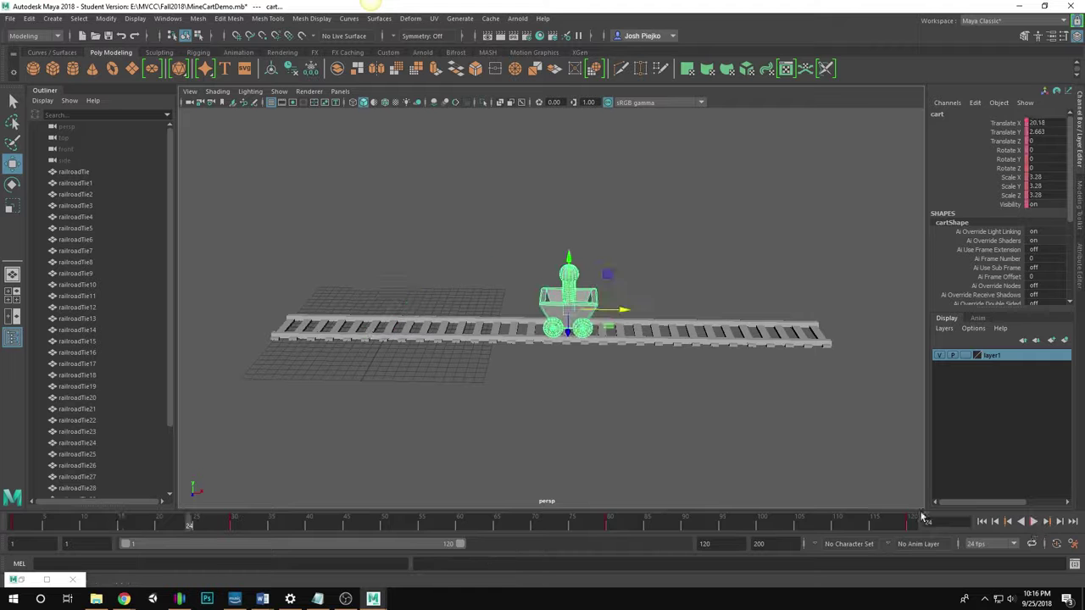
Cycle the playback looping option, replay the animation from the start, and return to frame 1
click(1033, 545)
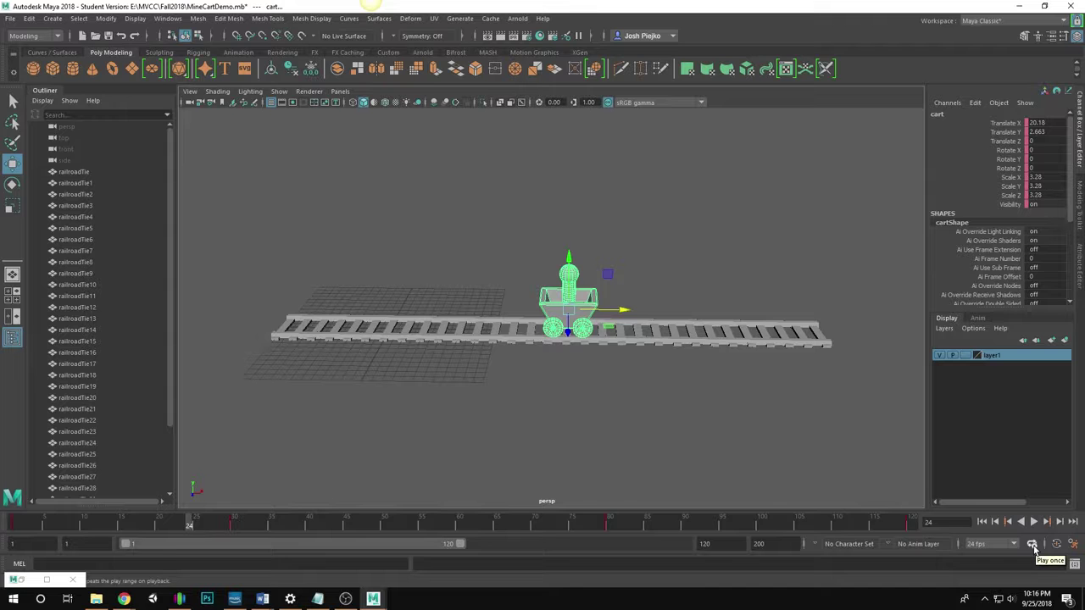
drag(110, 527, 15, 532)
click(1033, 522)
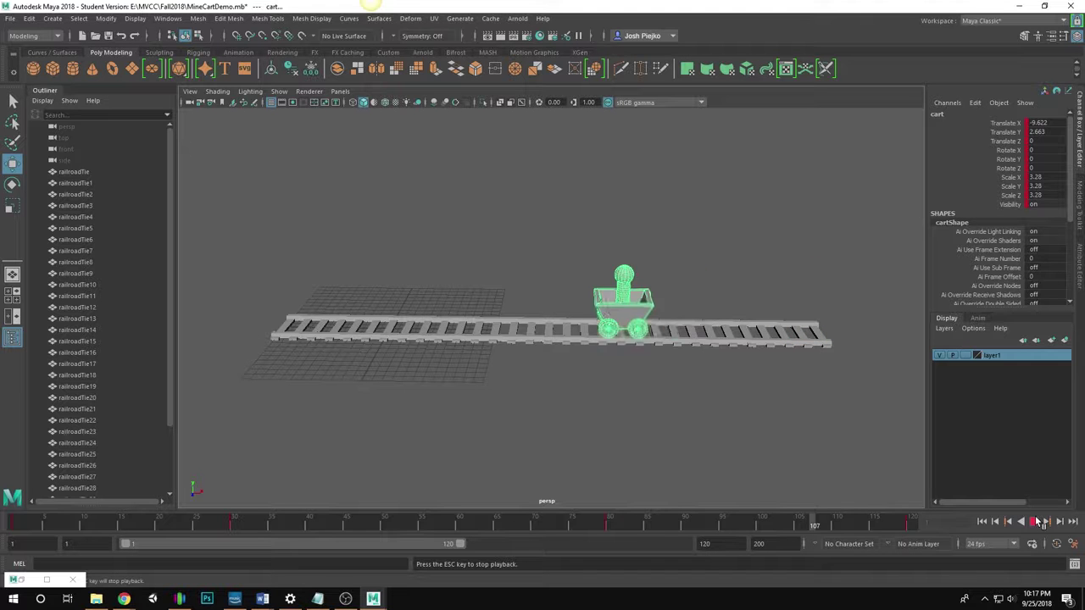
drag(198, 523, 13, 522)
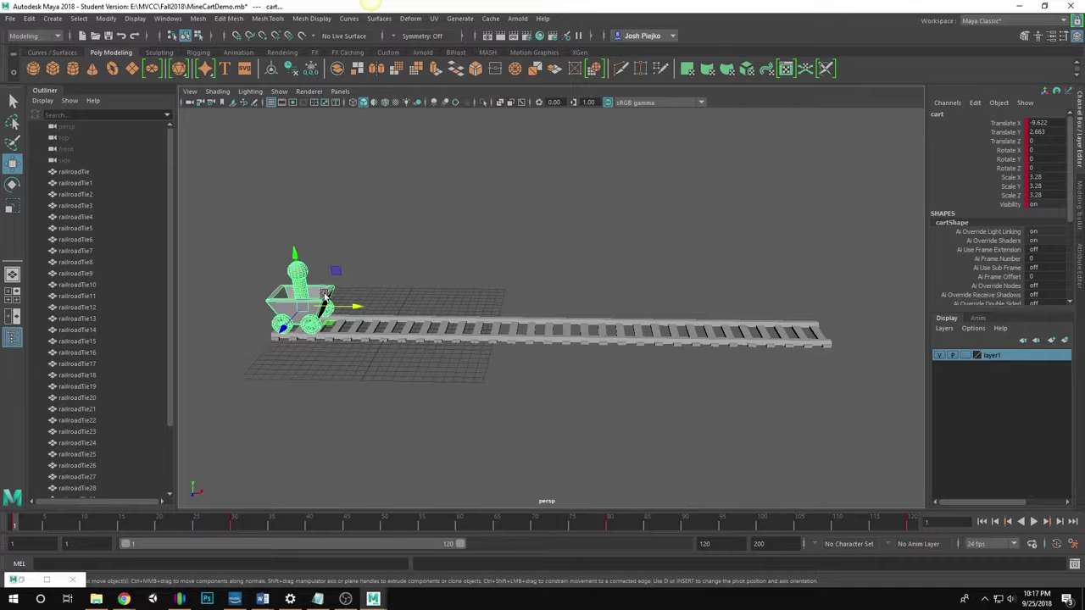
Select only the character's body, tomBody, and expand its bend1 deformer attributes
click(424, 349)
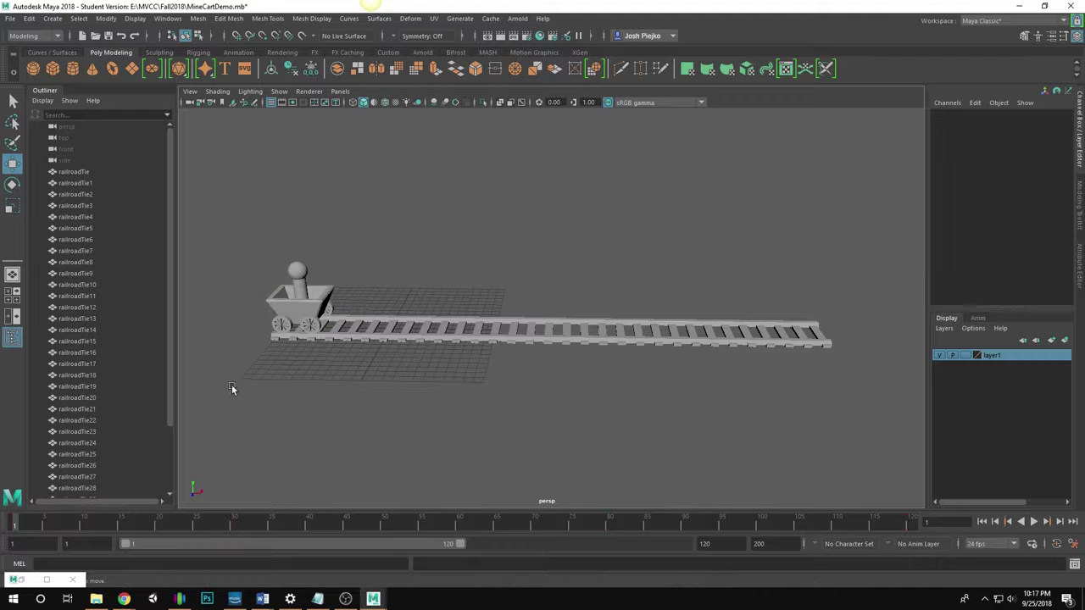
click(307, 286)
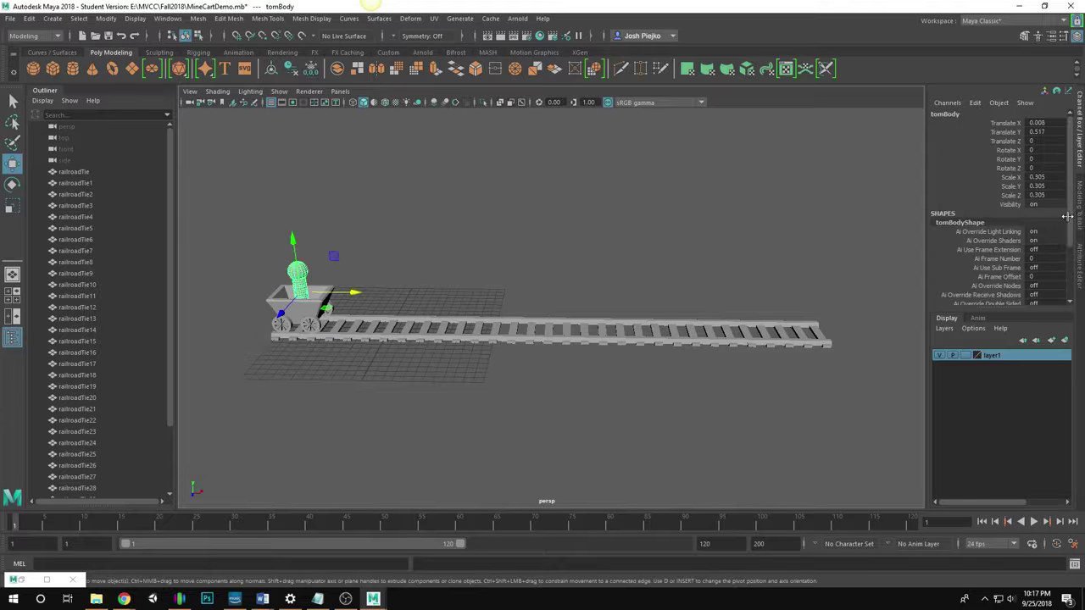
scroll(1008, 280, down, 3)
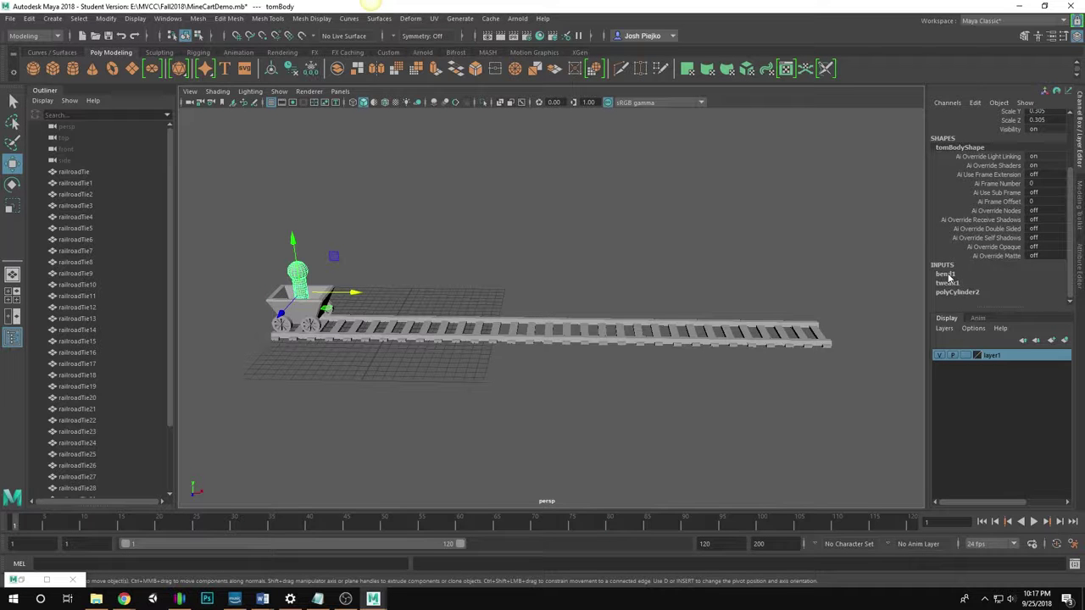
click(947, 275)
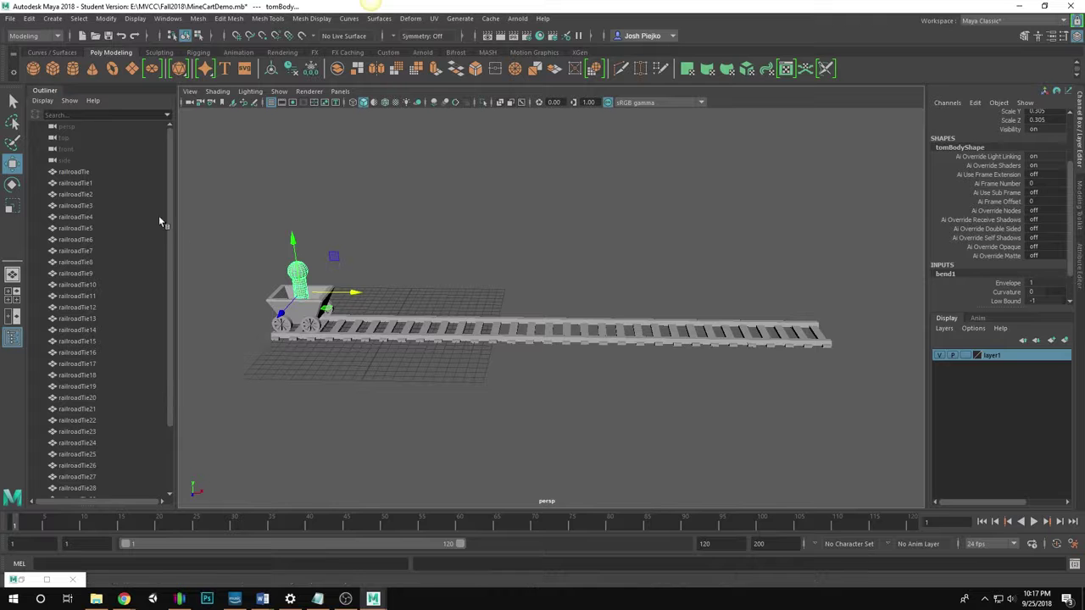
Select bend1Handle under tomBody in the cart hierarchy and expand its bend1 input attributes
scroll(154, 455, down, 3)
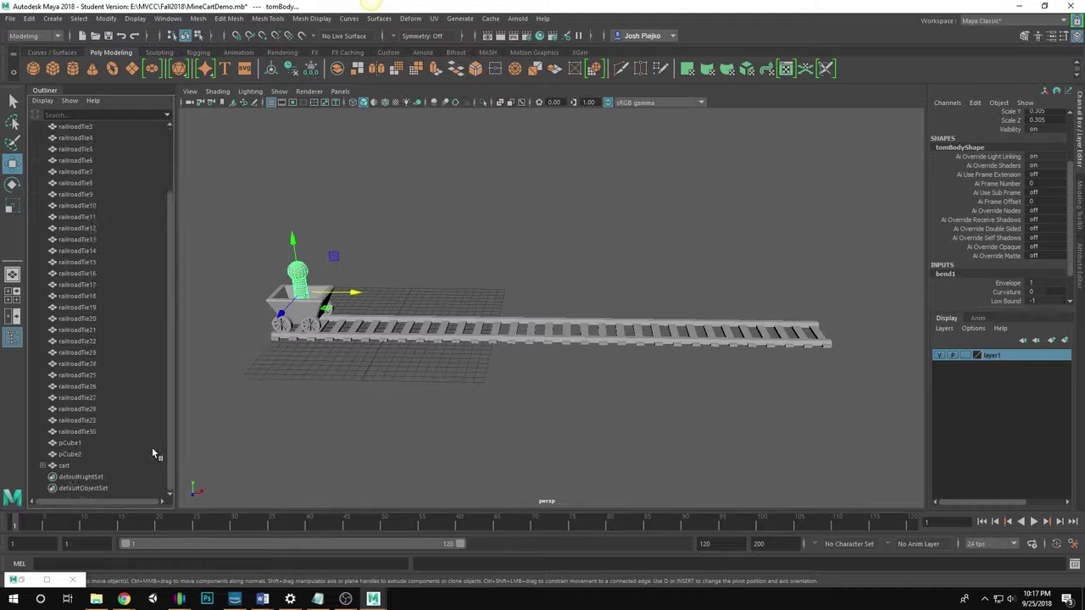
click(42, 466)
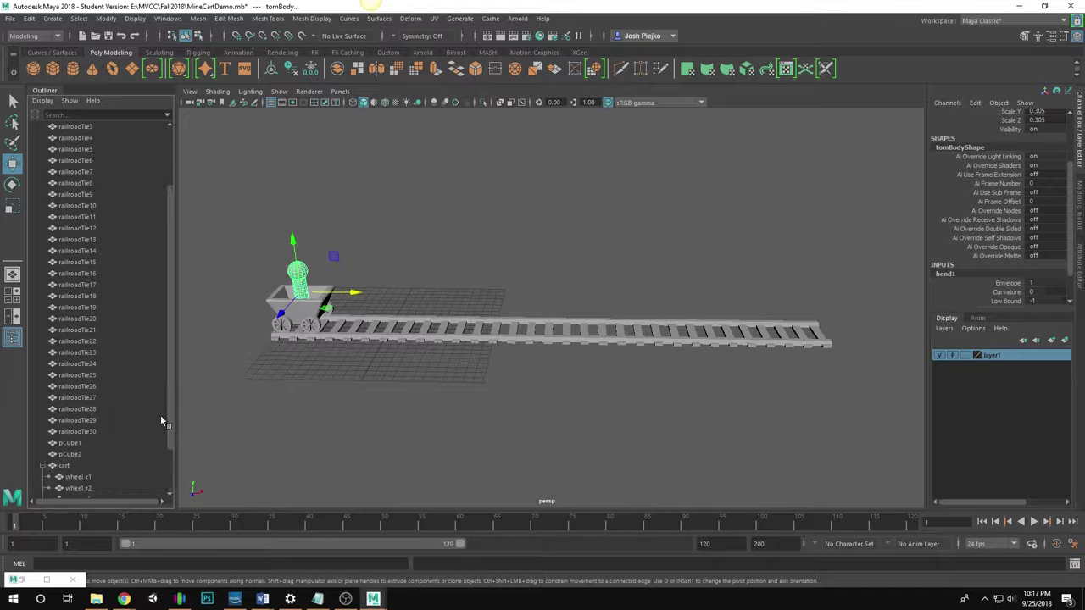
scroll(156, 457, down, 2)
click(48, 466)
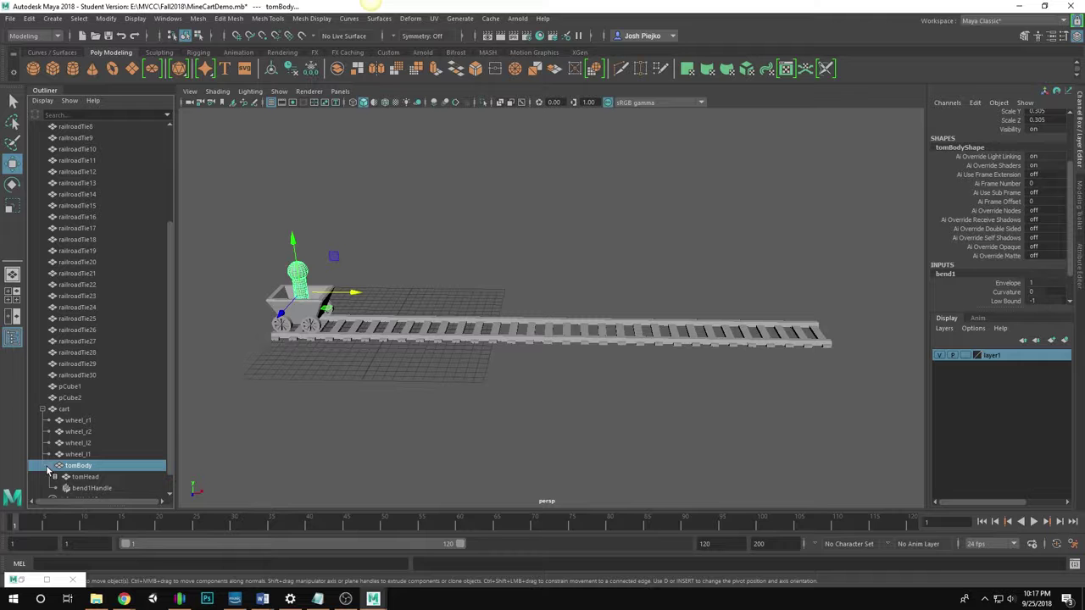
scroll(163, 447, down, 1)
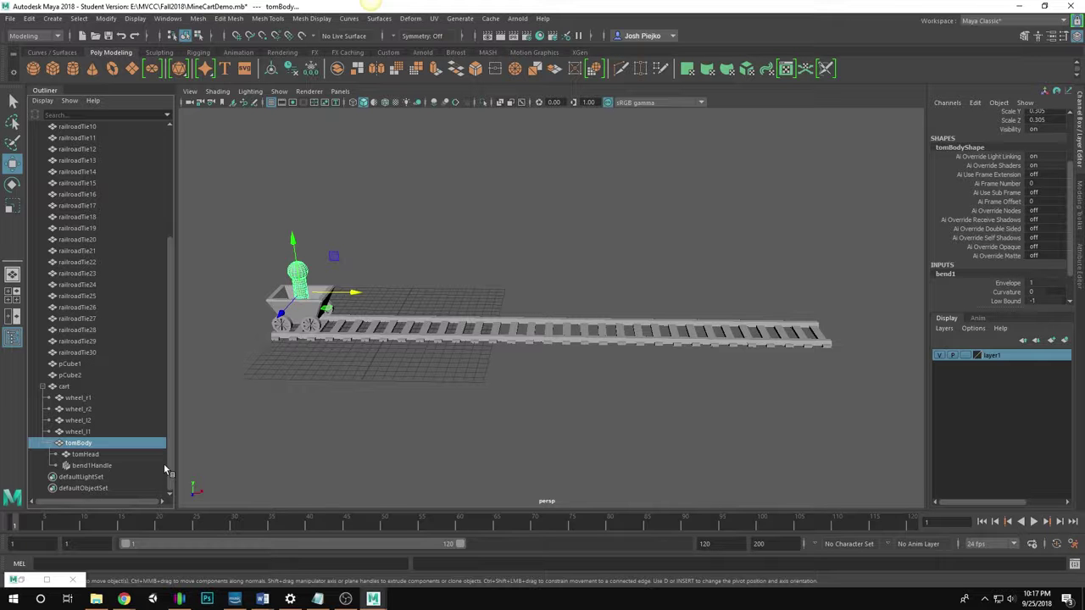
click(85, 466)
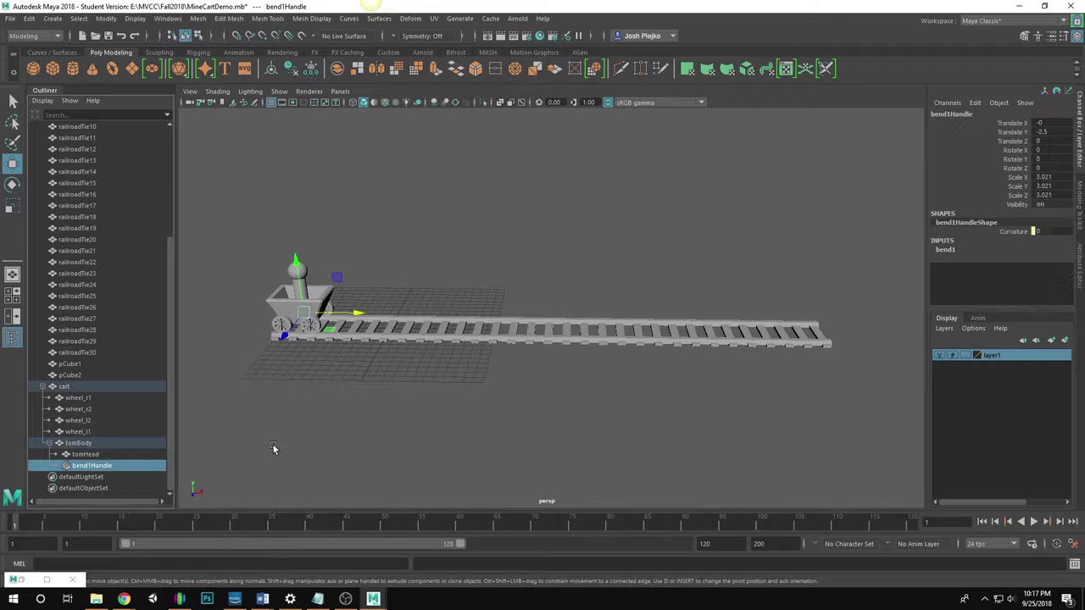
click(954, 251)
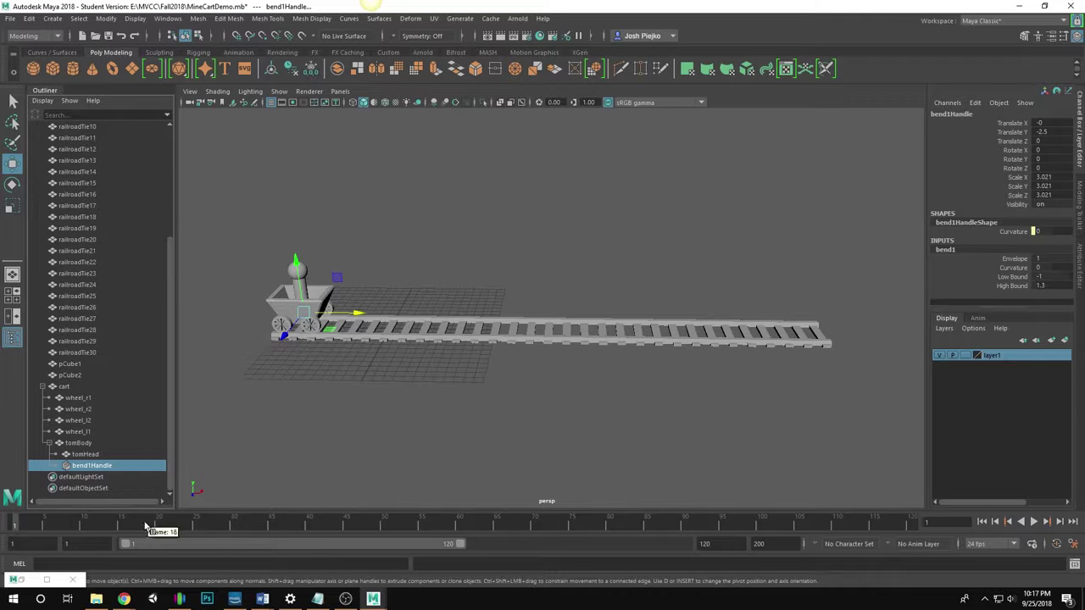
Key the bend1 Curvature at 0 on frame 1
drag(146, 524, 14, 526)
alt+middle_drag(375, 370, 458, 402)
alt+right_drag(458, 402, 569, 415)
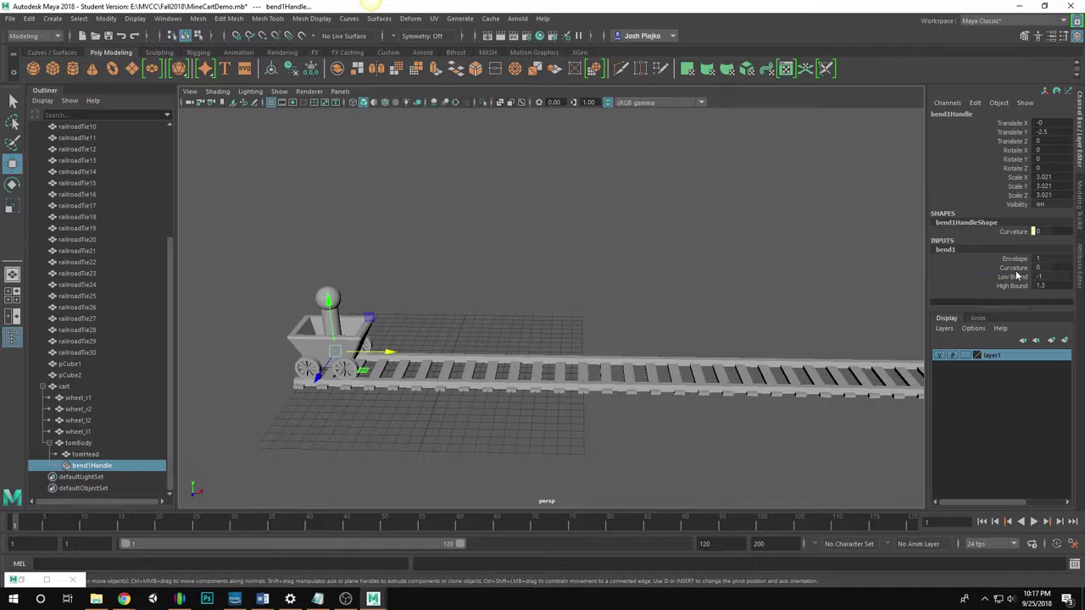
click(1014, 270)
right_click(1014, 269)
click(1009, 292)
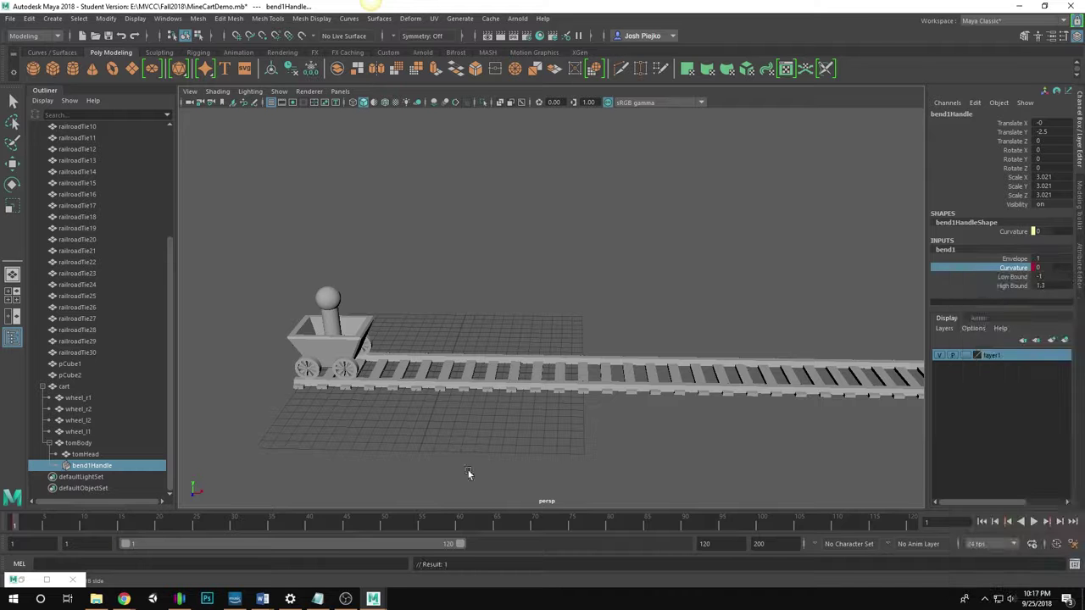
At frame 11, set the bend1 Curvature to -20 and key it so the character leans back
drag(25, 524, 91, 526)
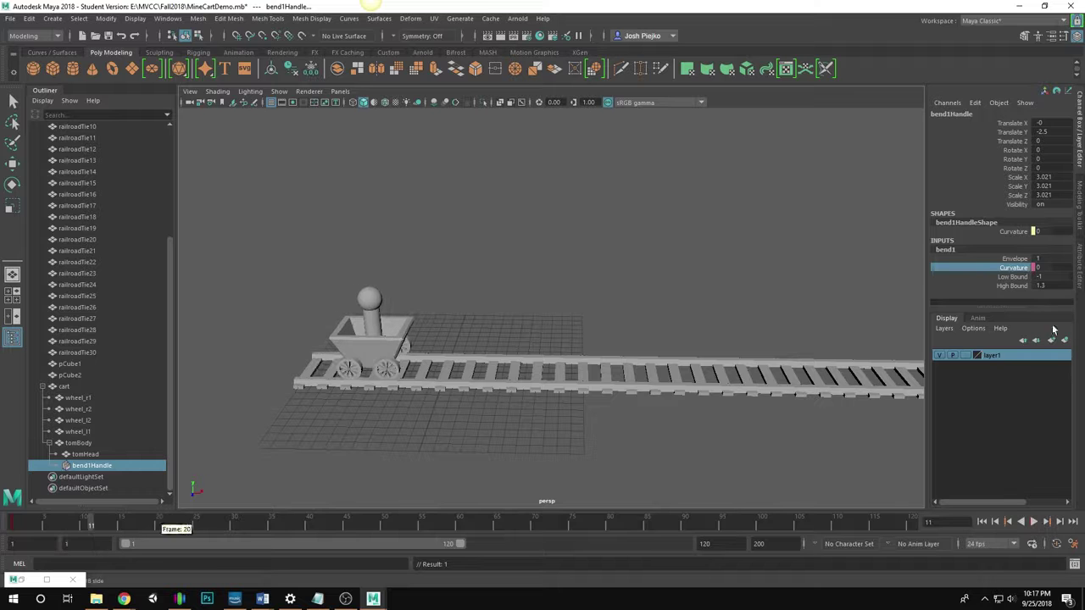
click(1055, 267)
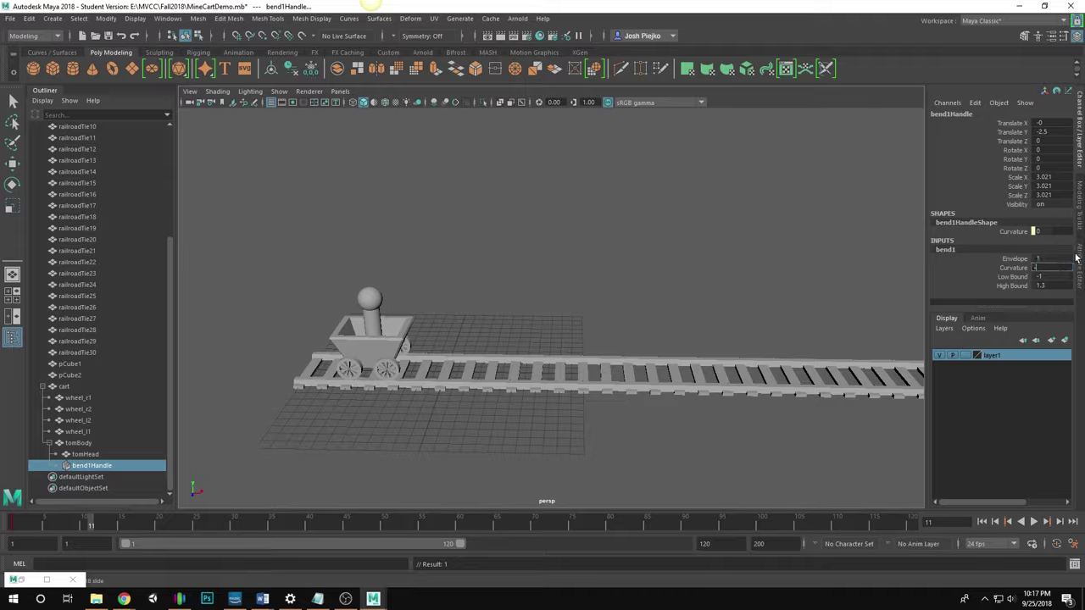
key(Return)
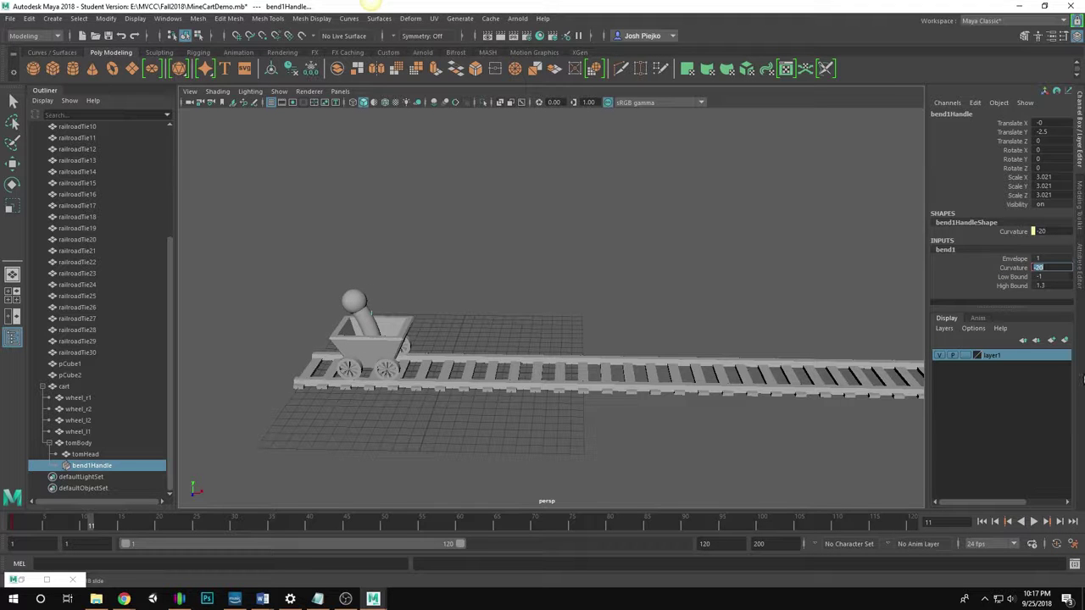
click(1016, 270)
right_click(1016, 270)
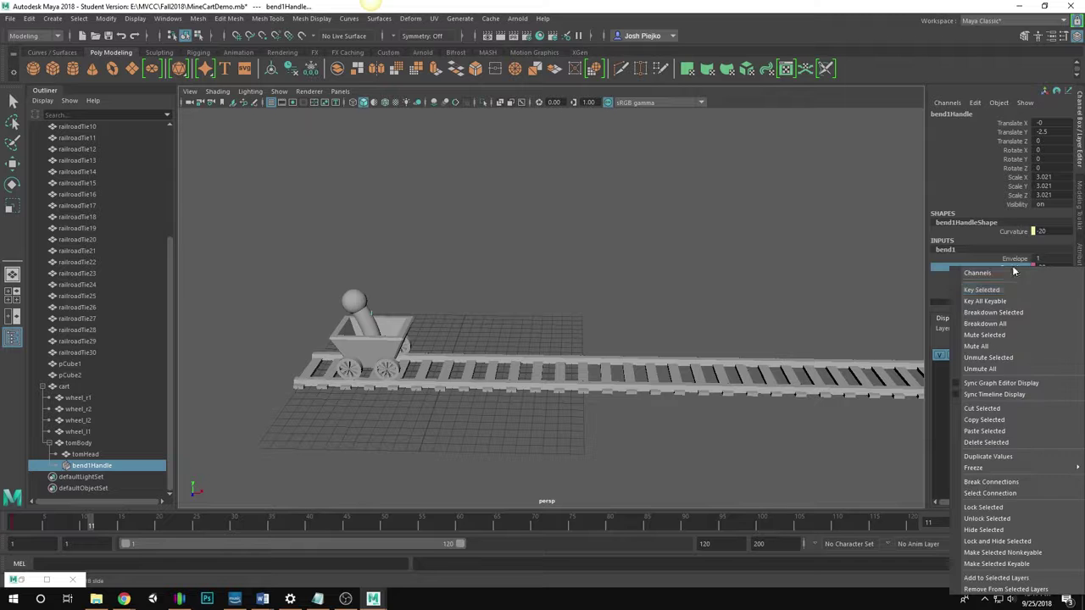
click(1008, 291)
Move to frame 29, just before the cart stops, and set the bend1 Curvature to -25
drag(91, 522, 235, 522)
scroll(605, 362, down, 1)
alt+middle_drag(605, 362, 434, 363)
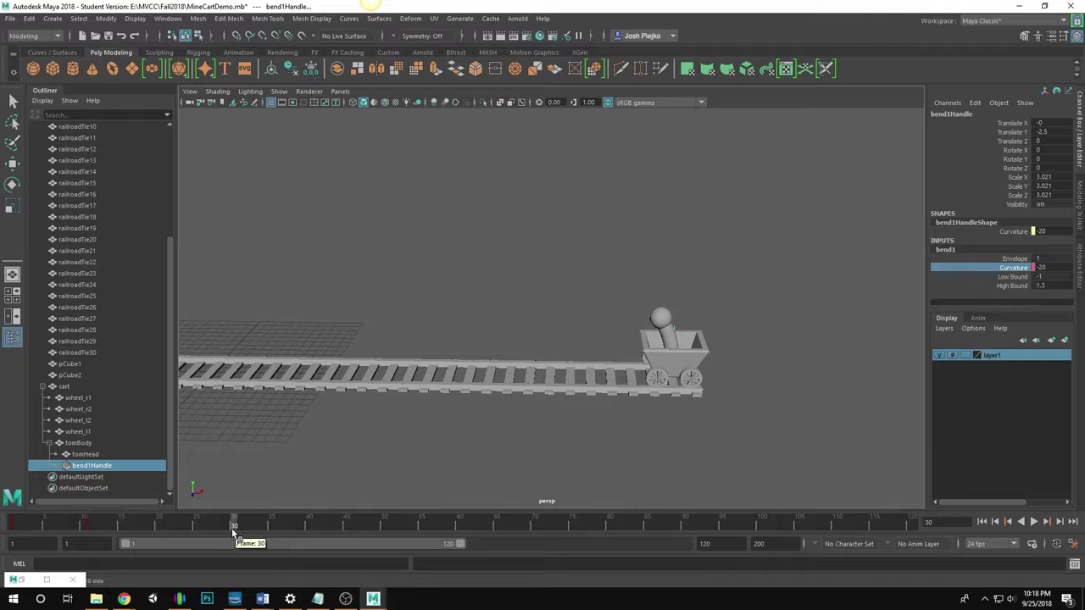
mouse_move(235, 527)
mouse_down()
mouse_move(203, 525)
mouse_move(226, 530)
mouse_up()
double_click(1040, 267)
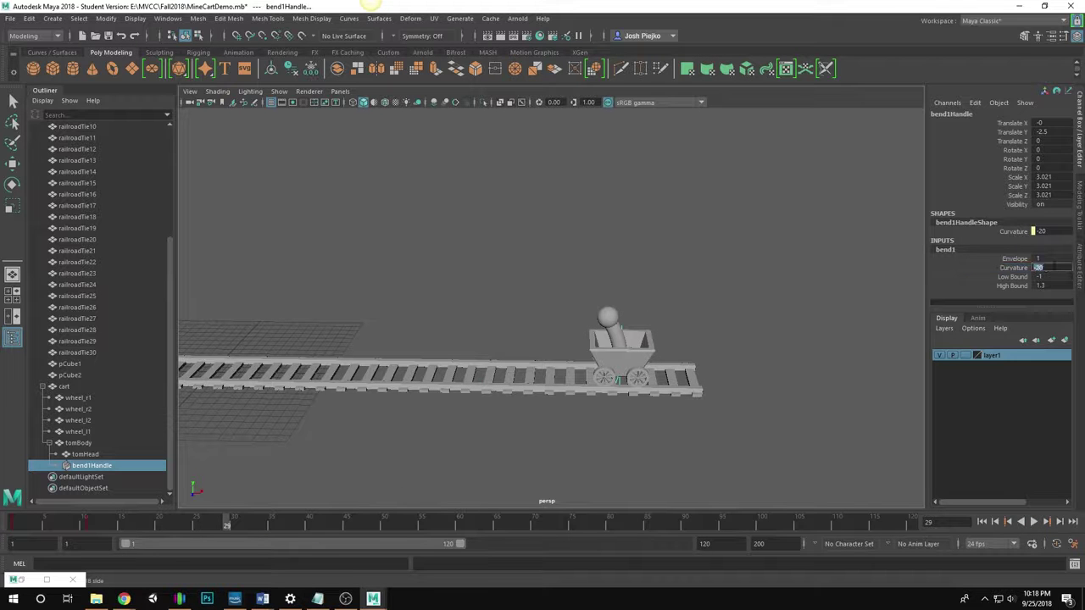
text(-25)
key(Return)
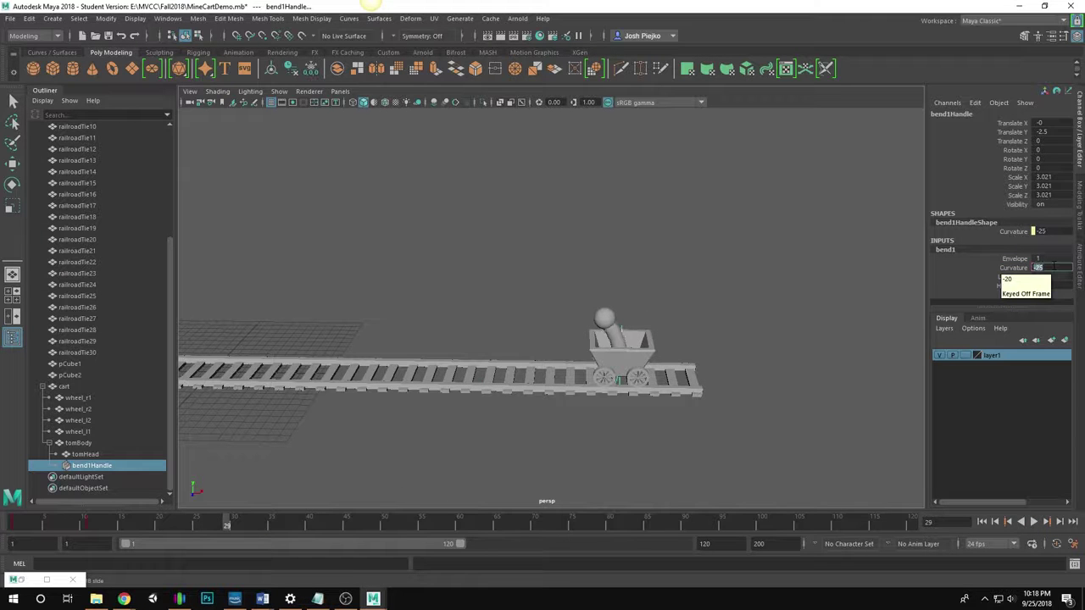
right_click(1013, 277)
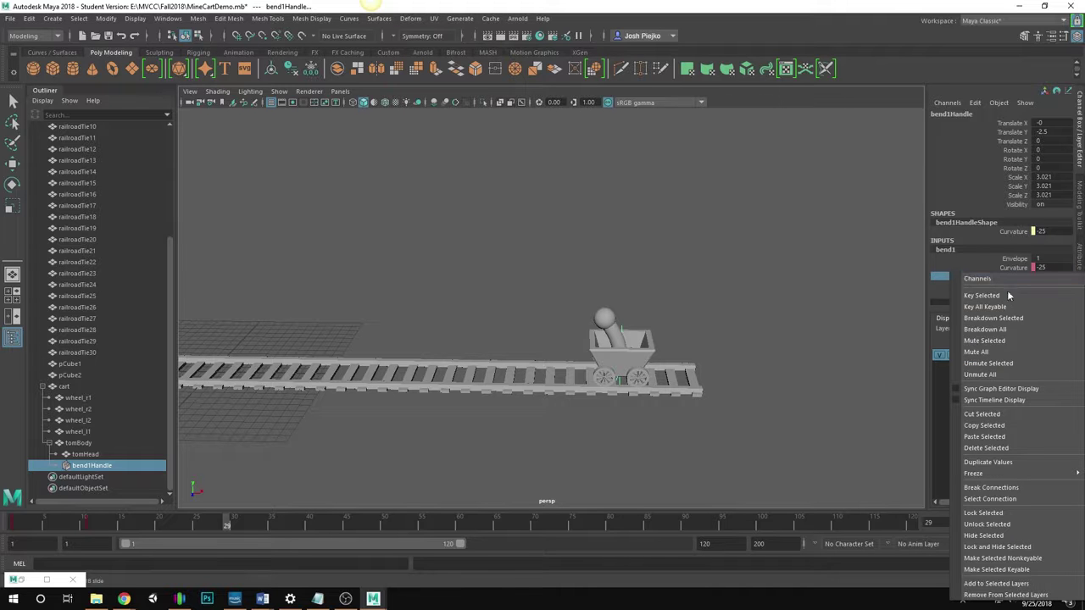
click(1007, 294)
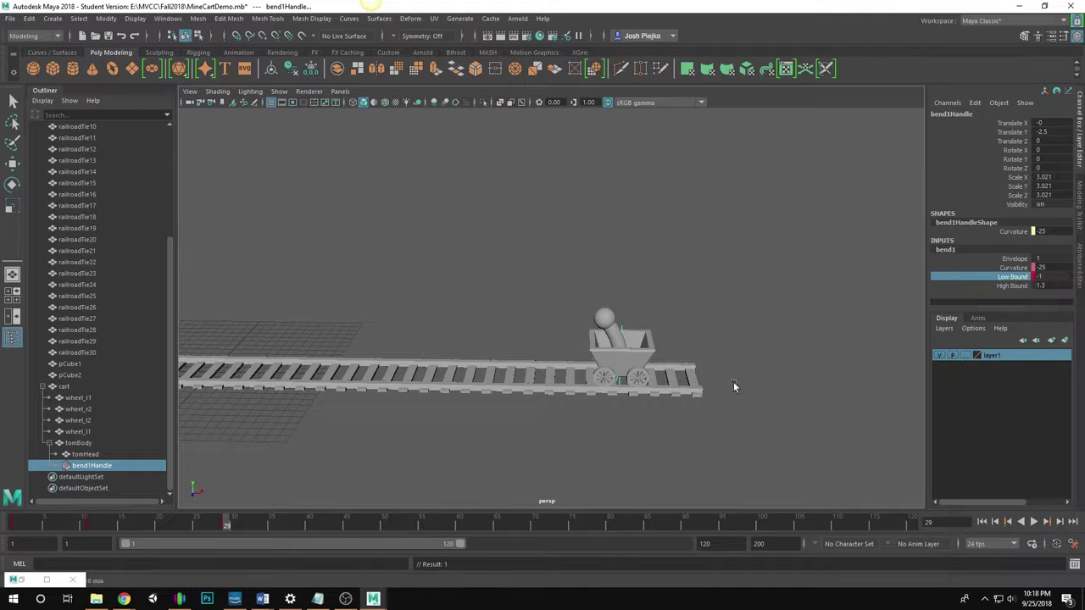
key(ctrl+z)
Key the bend1 Curvature at frame 29
click(1016, 269)
right_click(1017, 271)
click(1020, 294)
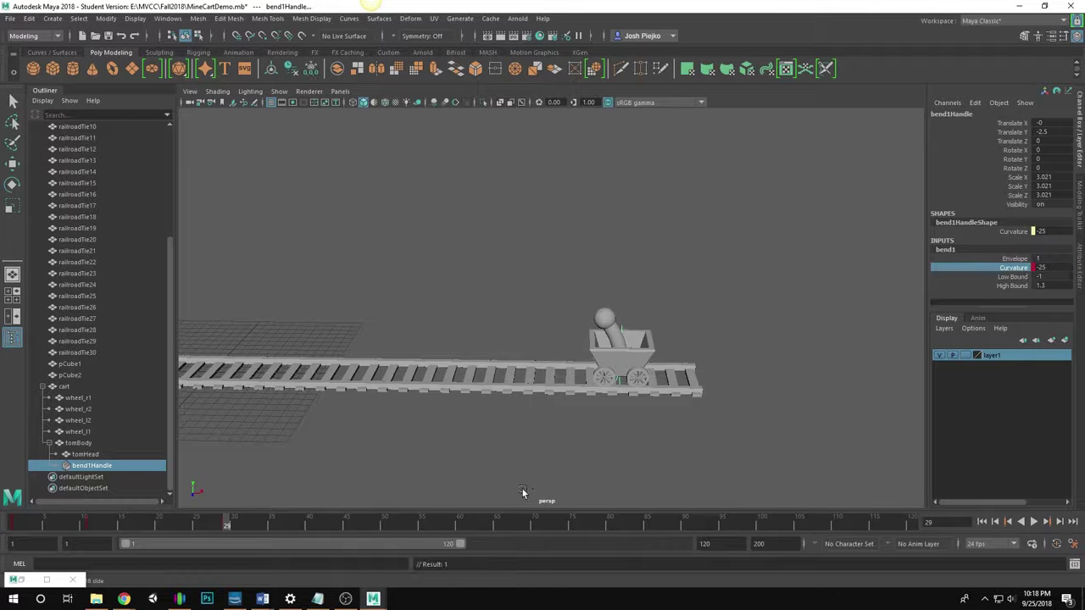
At frame 32, set the bend1 Curvature to 50 and key it so the character pitches forward as the cart stops
mouse_move(234, 520)
mouse_down()
mouse_move(225, 523)
mouse_move(271, 528)
mouse_move(220, 527)
mouse_move(256, 528)
mouse_move(244, 526)
mouse_up()
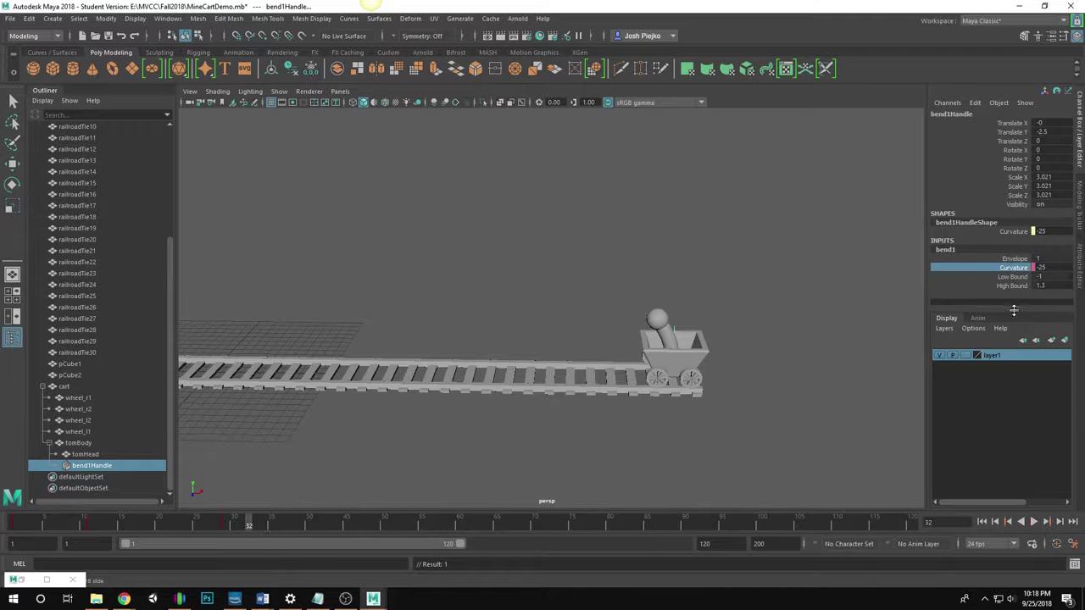
double_click(1040, 268)
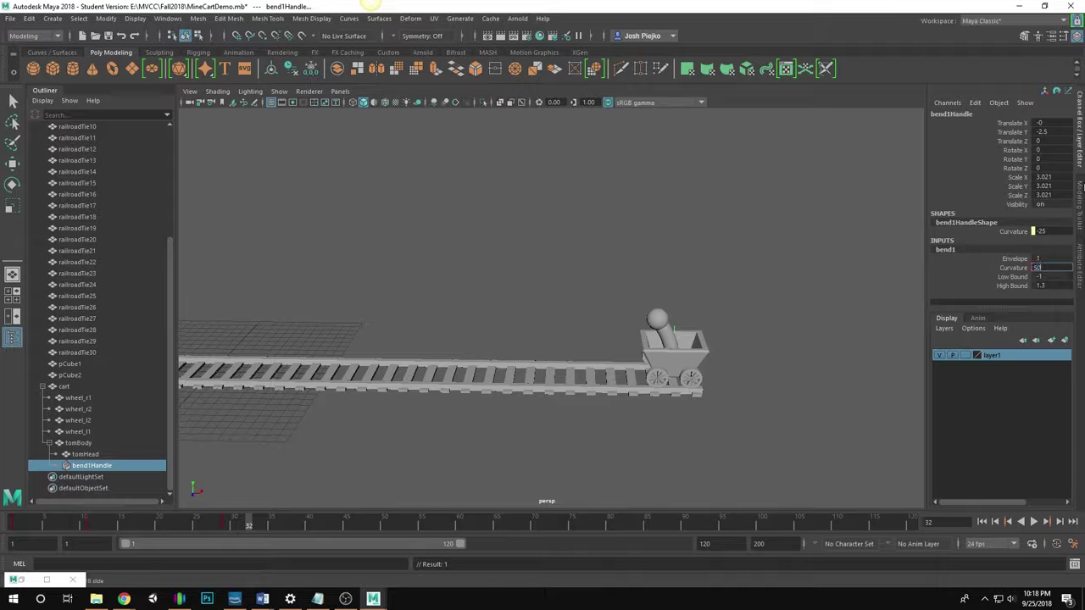
key(Return)
click(1013, 268)
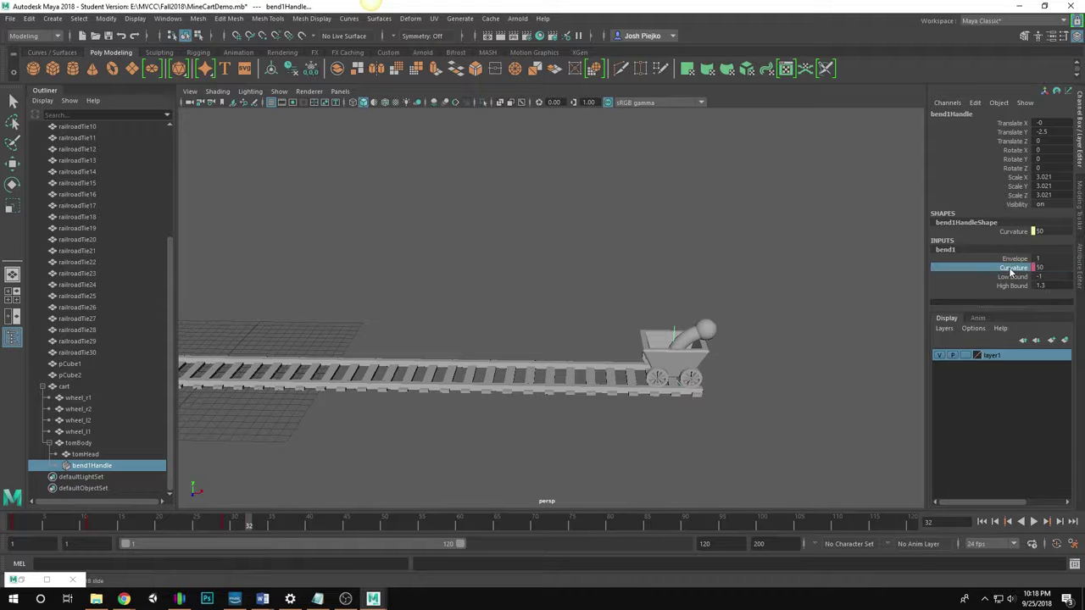
right_click(1012, 267)
click(983, 276)
At frame 19, set the bend1 Curvature to -15 and key it to ease the backward lean mid-travel
drag(253, 518, 15, 531)
alt+middle_drag(441, 288, 603, 273)
scroll(462, 379, down, 1)
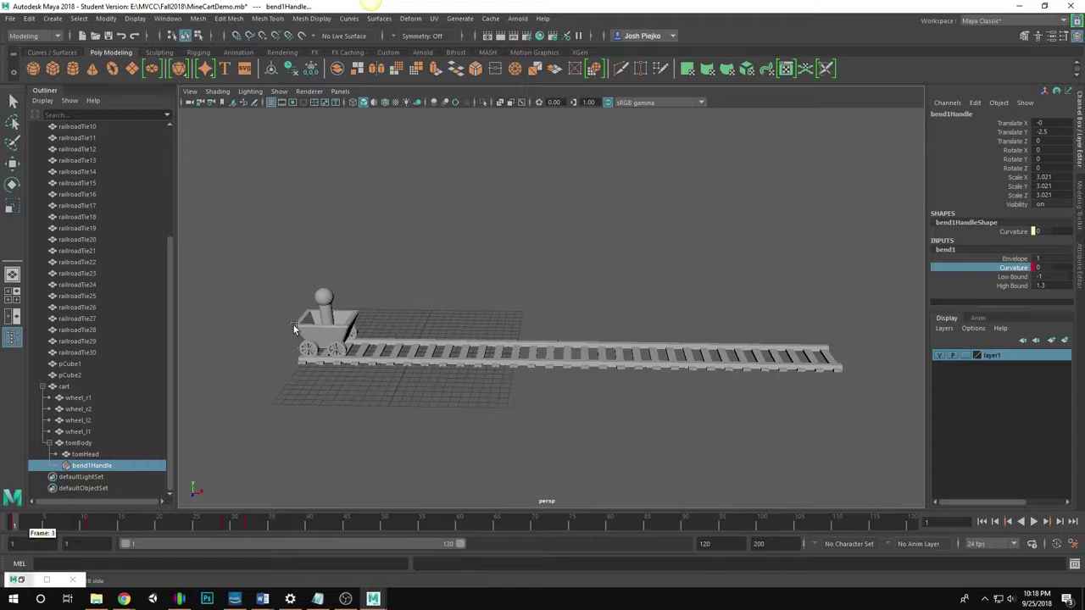
drag(27, 521, 96, 533)
mouse_move(162, 526)
mouse_down()
mouse_move(228, 525)
mouse_move(150, 528)
mouse_up()
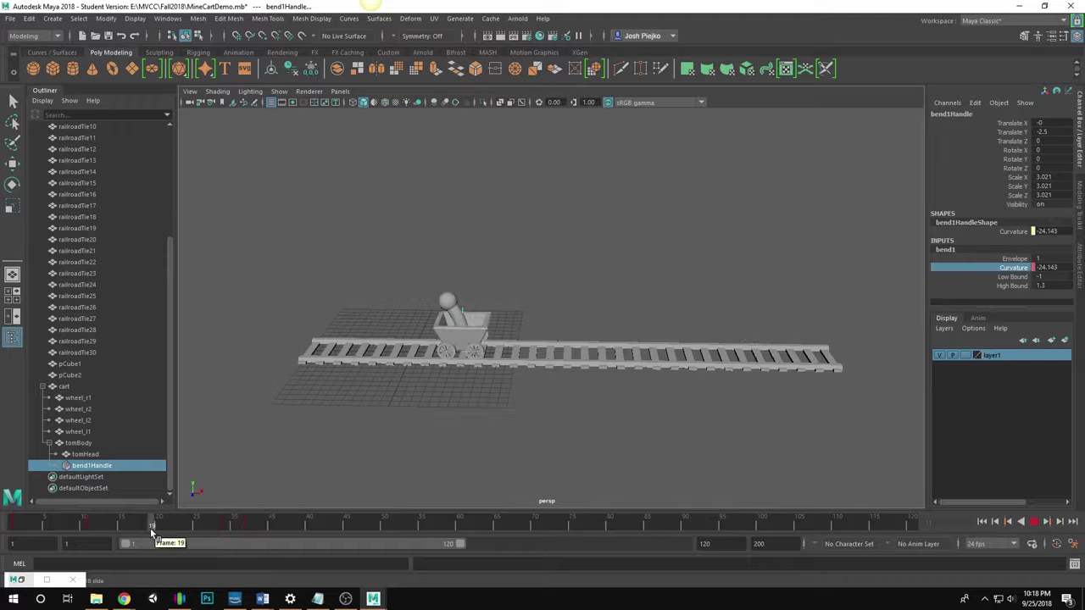
double_click(1051, 268)
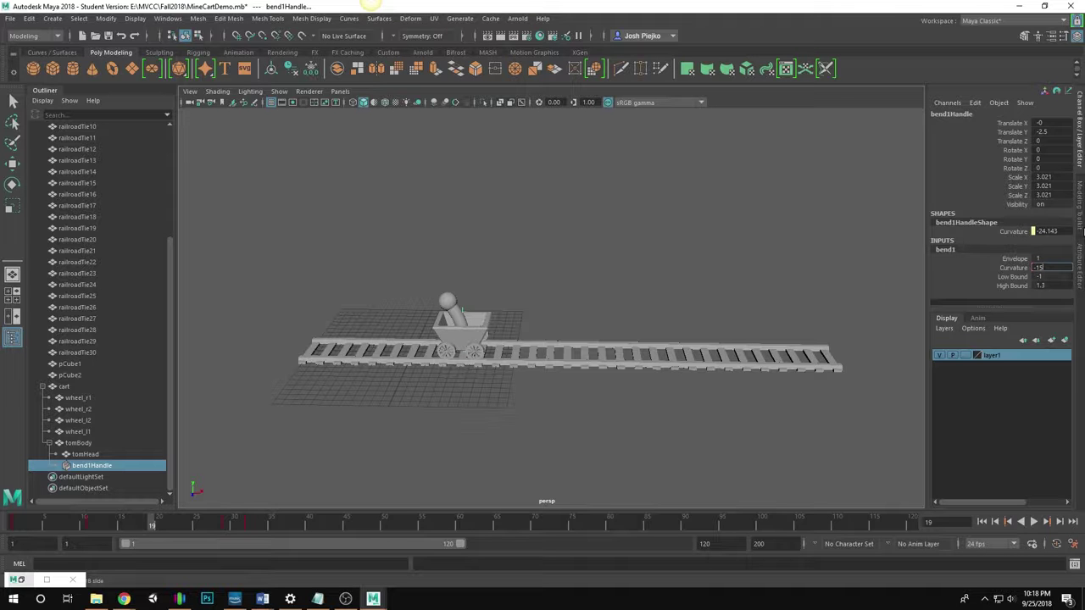
key(Return)
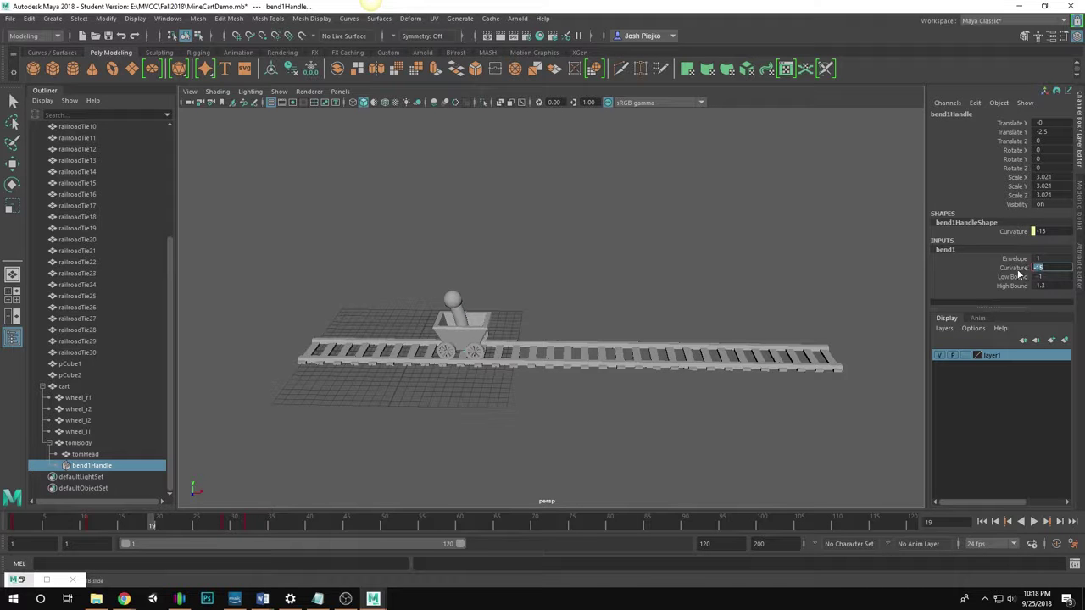
right_click(1019, 269)
click(1008, 300)
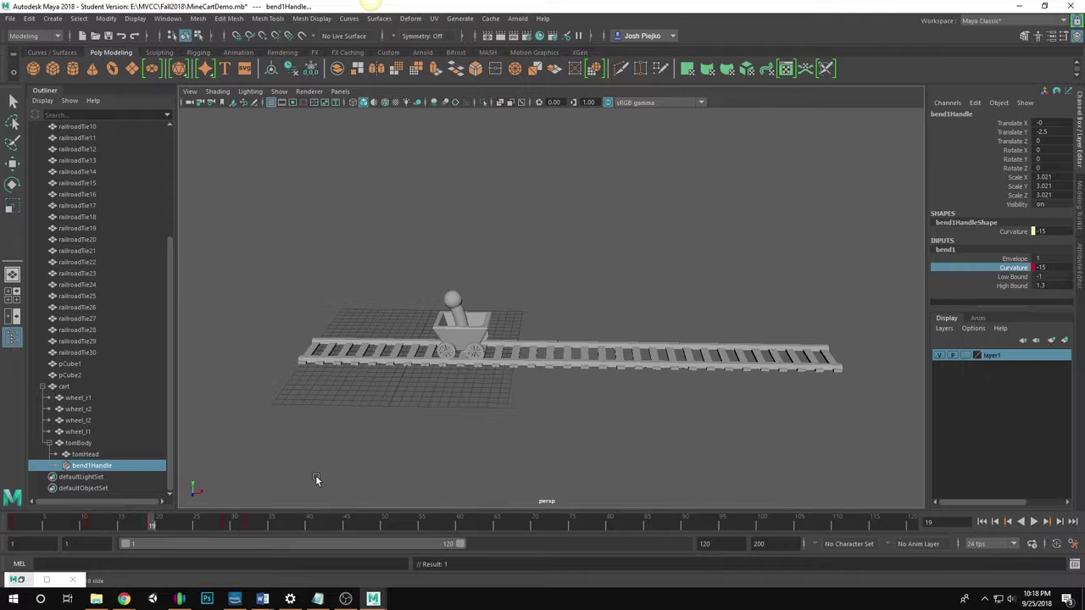
Play back the motion, and at frame 35 set the bend1 Curvature to -40 and key it for the backward recoil
drag(162, 527, 15, 530)
click(1033, 520)
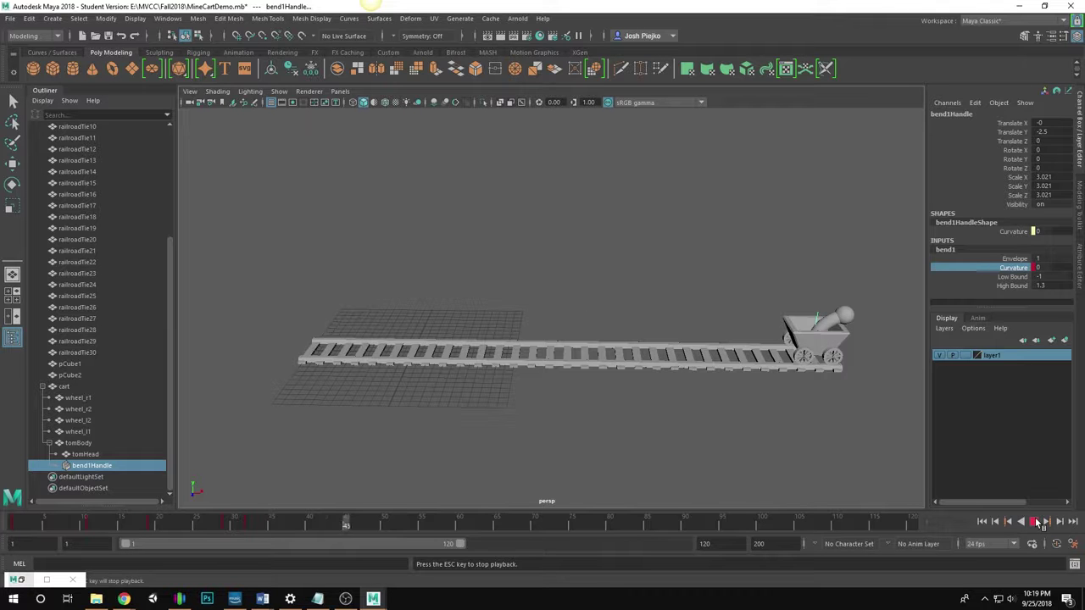
drag(433, 528, 271, 530)
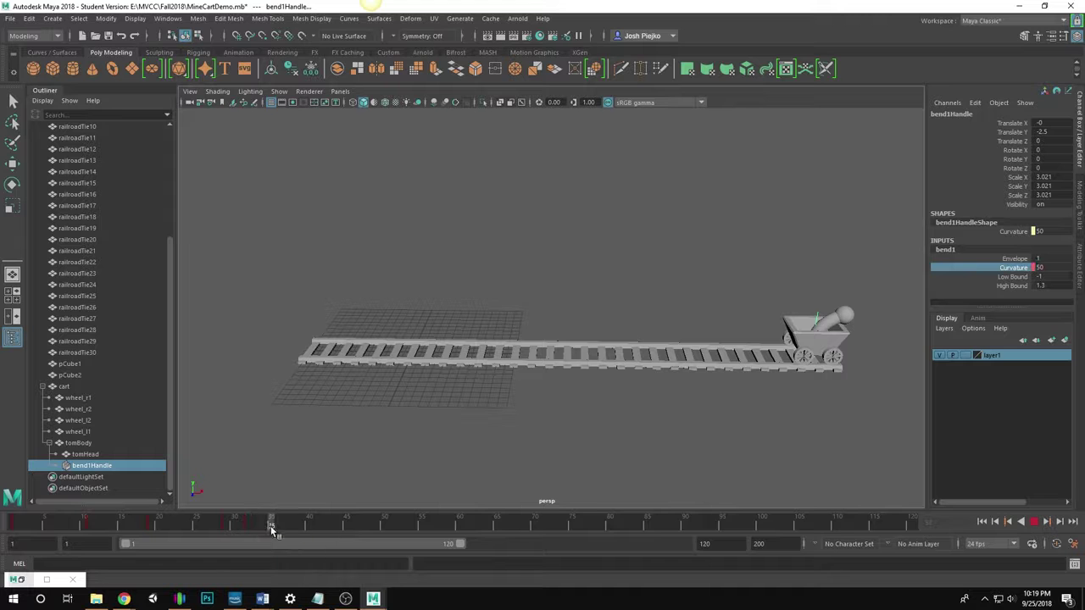
click(1056, 277)
click(1055, 268)
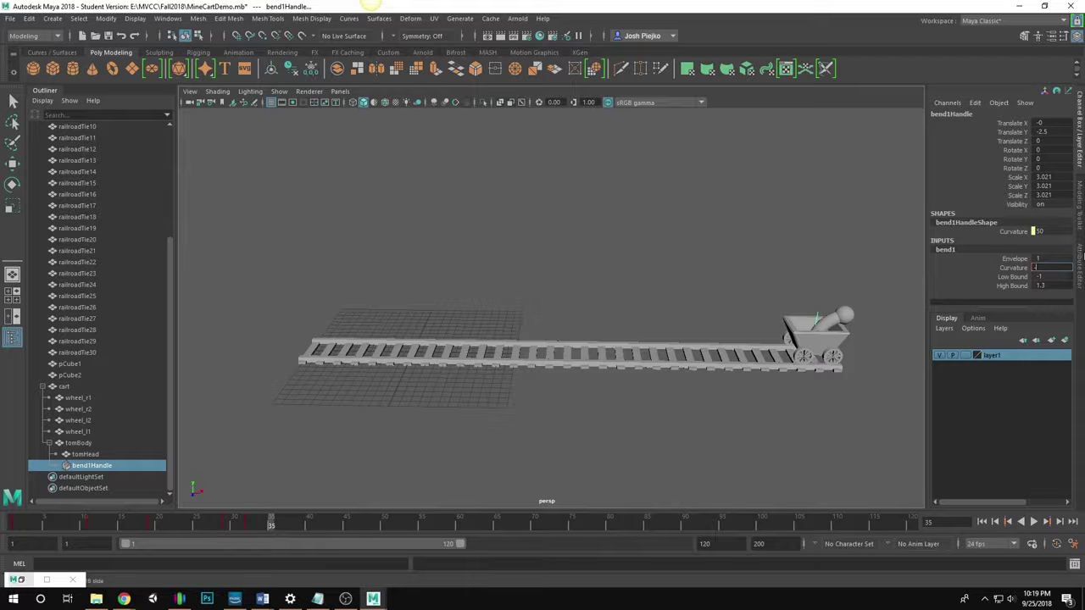
text(-40)
key(Return)
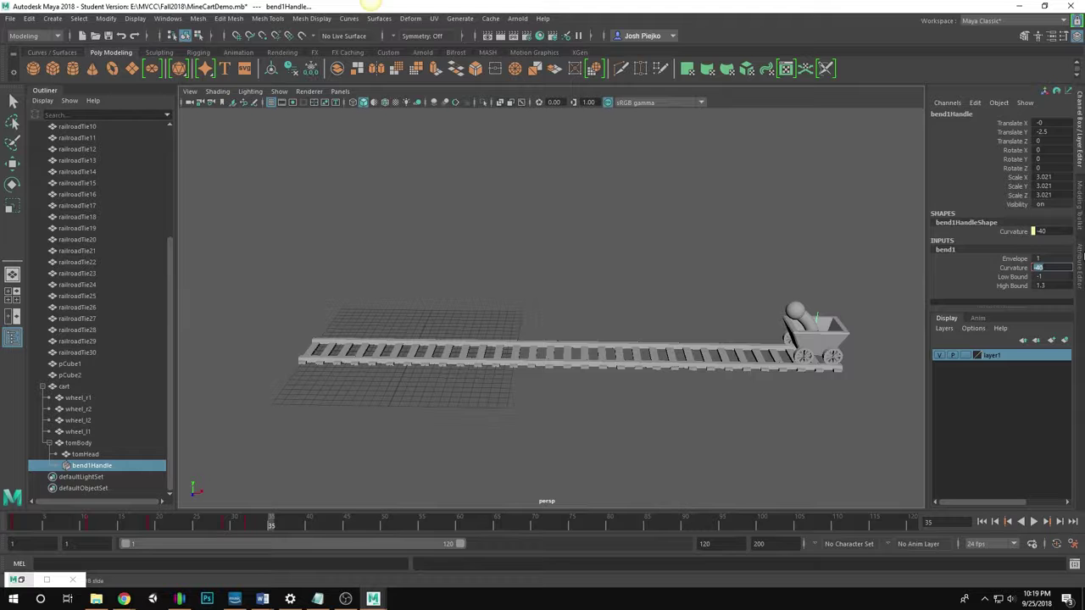
click(1011, 271)
right_click(1013, 270)
click(1017, 273)
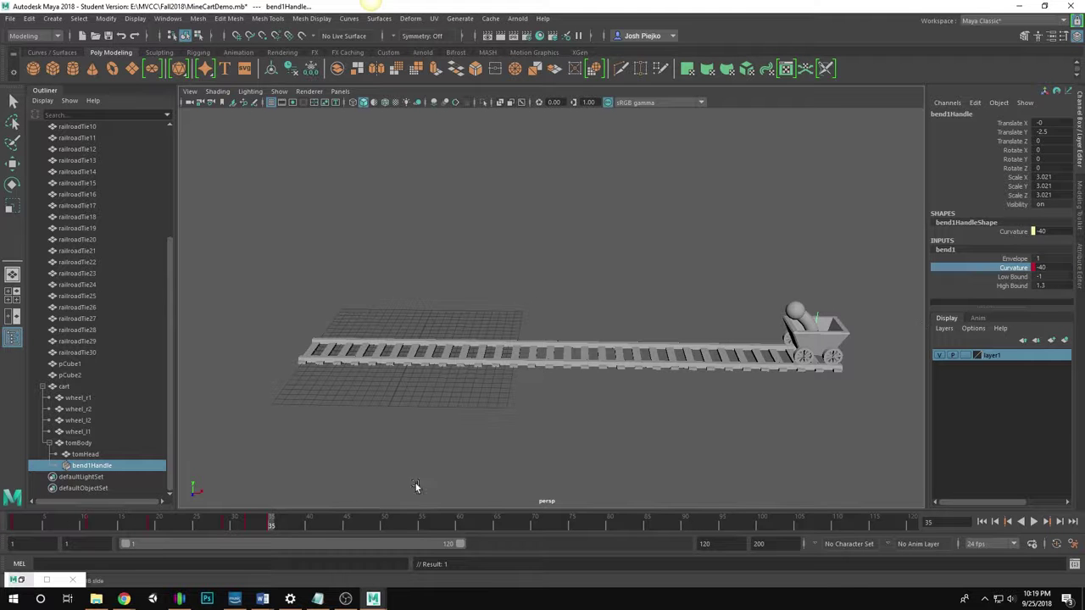
Play the animation from frame 1, and at frame 38 set the bend1 Curvature to 30 and key it for the forward rebound
click(142, 526)
drag(143, 525, 12, 525)
click(1033, 522)
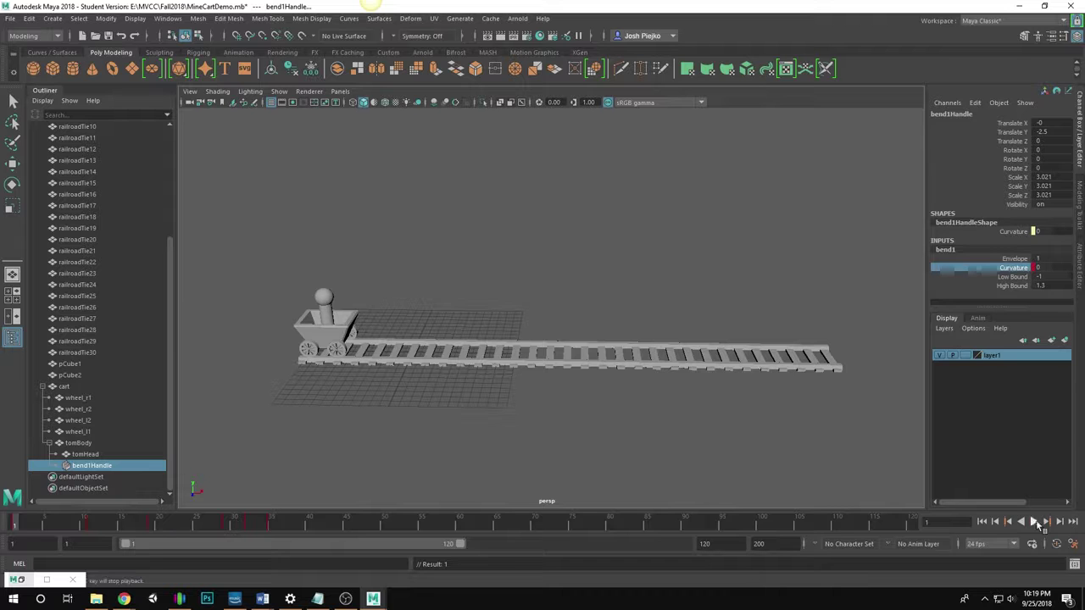
click(1034, 521)
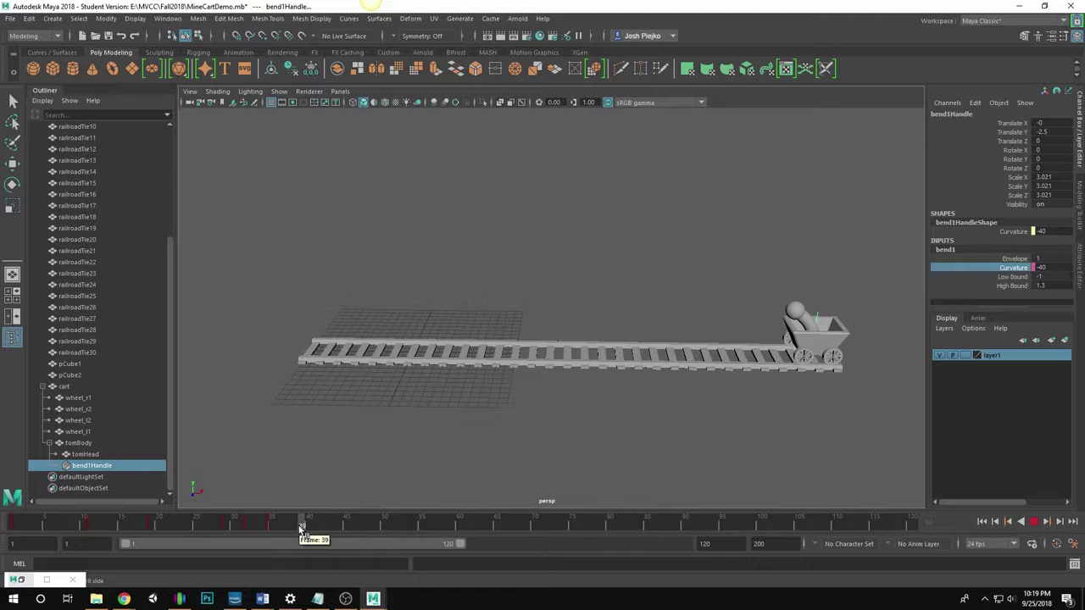
drag(298, 527, 295, 526)
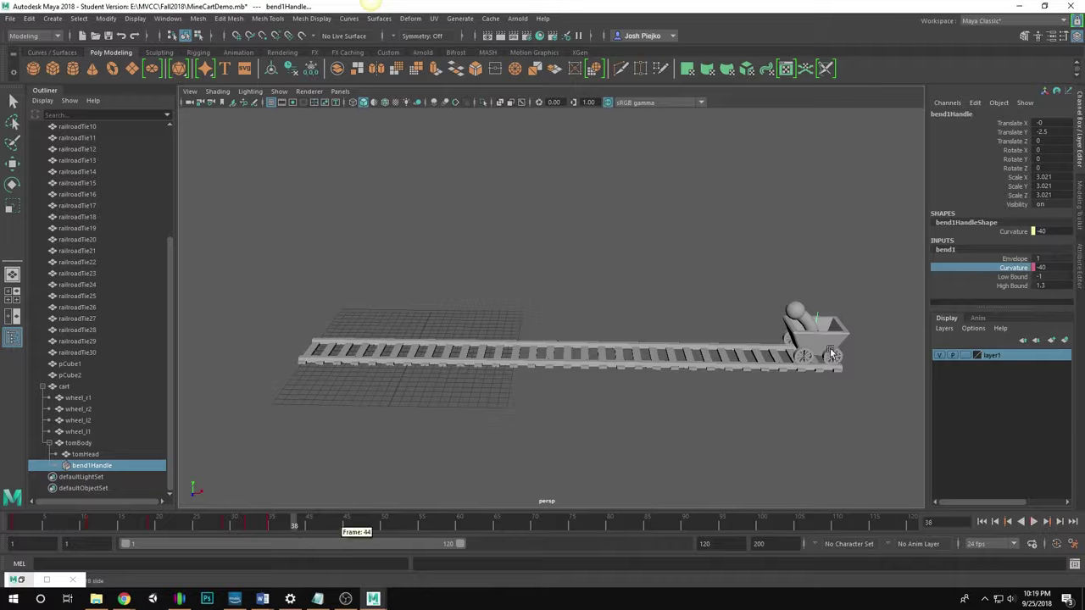
click(1049, 275)
click(1050, 267)
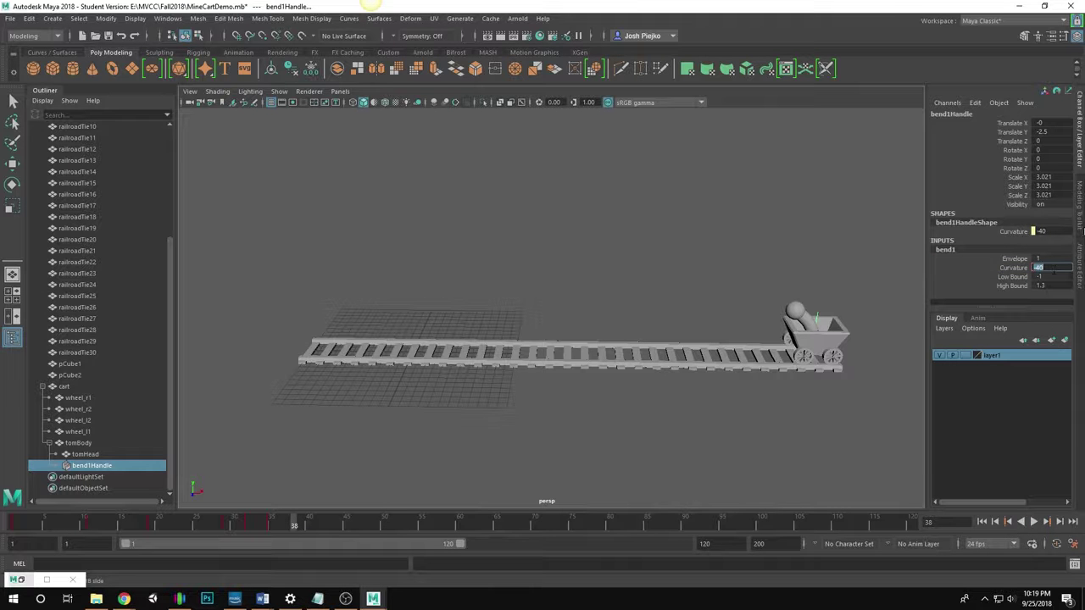
text(40)
key(Return)
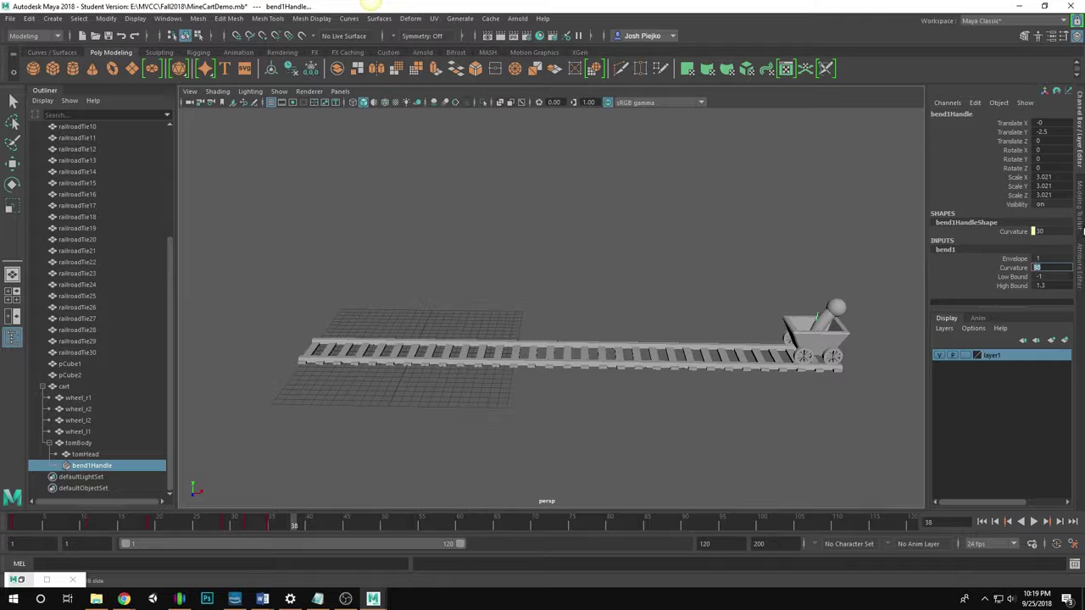
right_click(1022, 271)
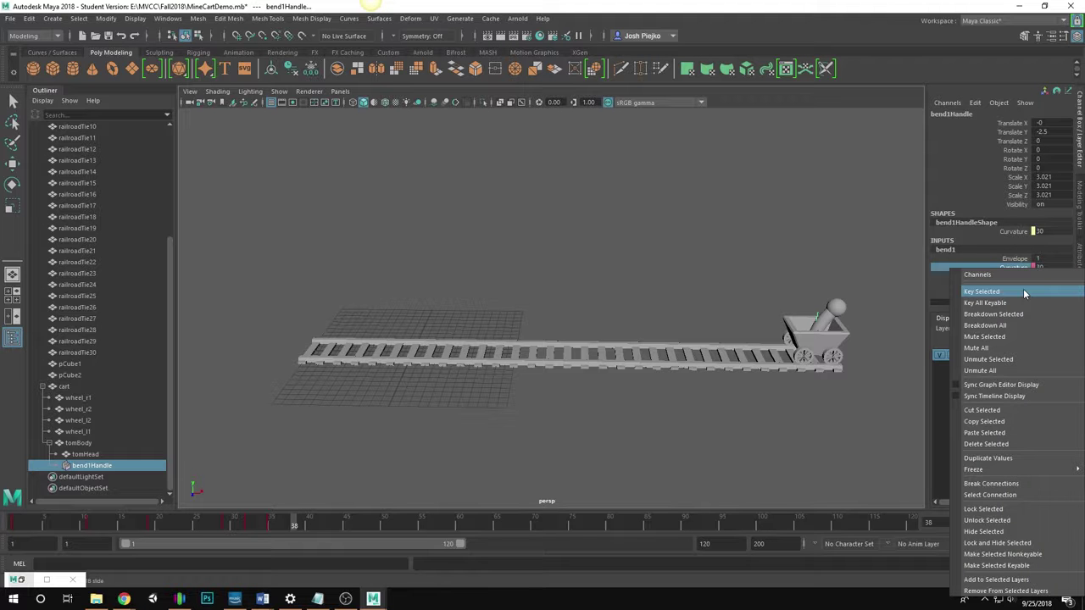
click(1024, 293)
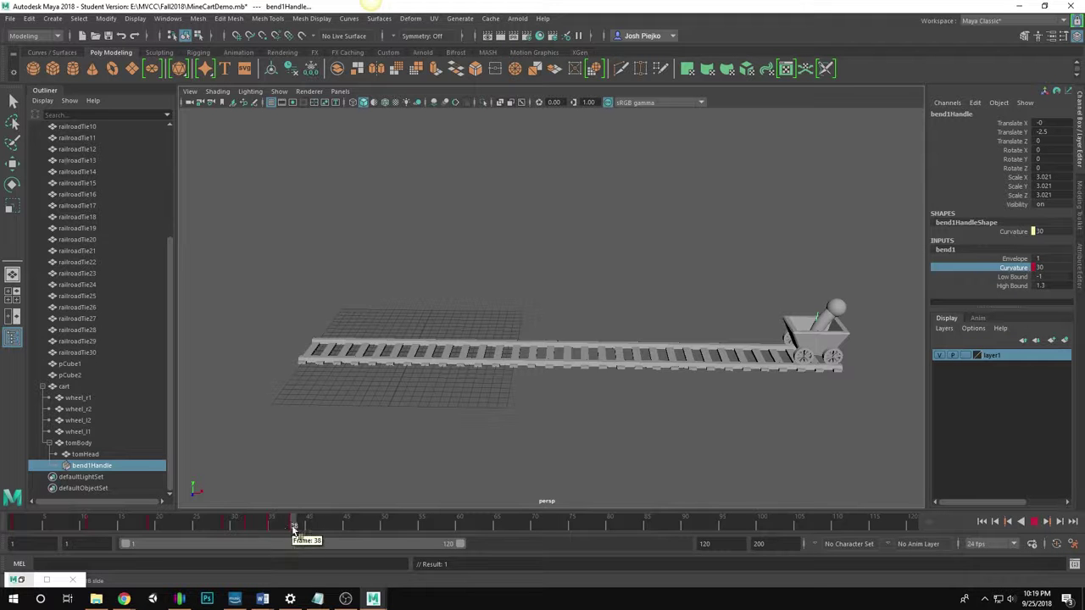
Check the playback, and stretch the bend1 keys in the frame 31 to 42 range over a longer span to slow the wobble
drag(293, 531, 8, 529)
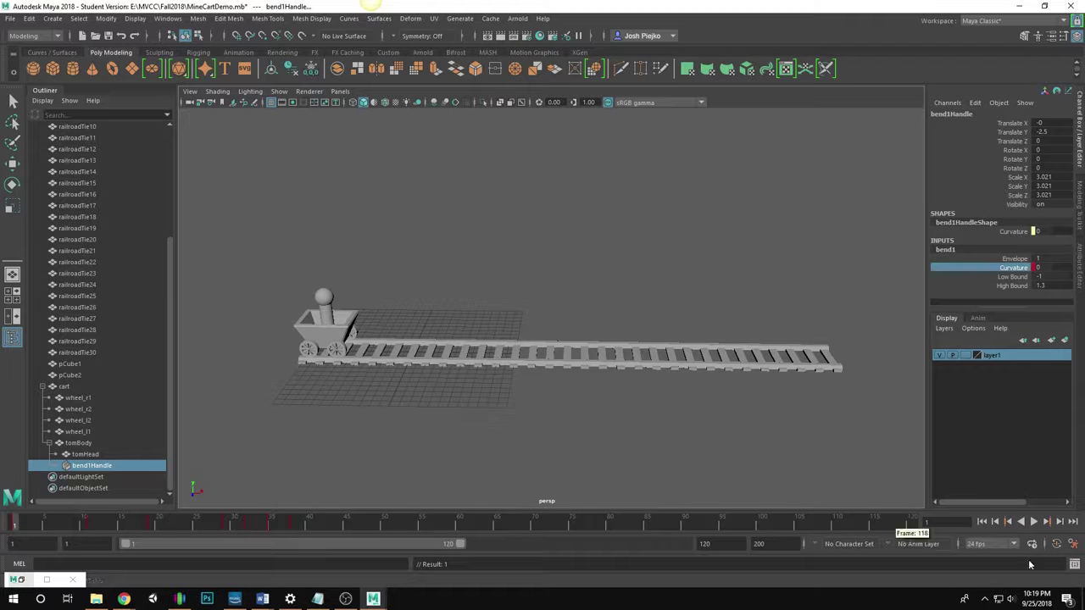
click(1034, 521)
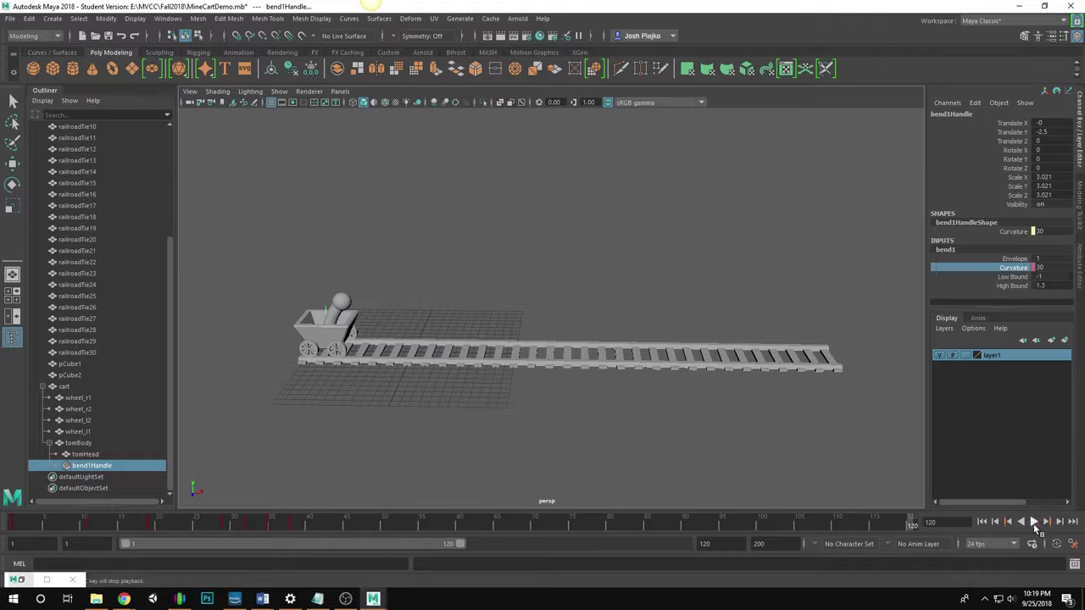
click(1034, 521)
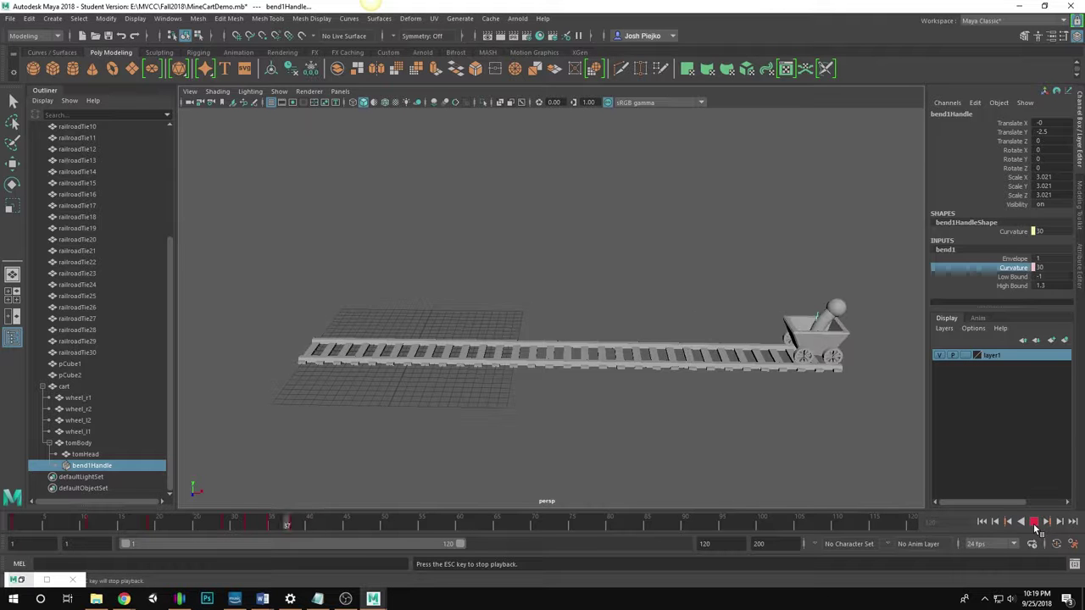
click(1034, 522)
click(297, 528)
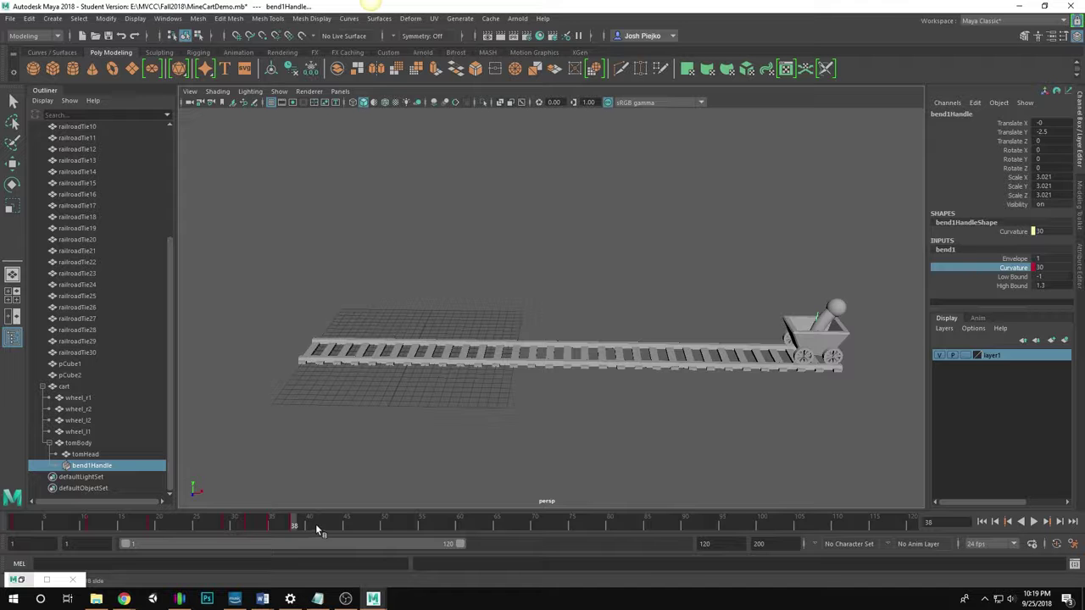
shift+drag(315, 524, 240, 525)
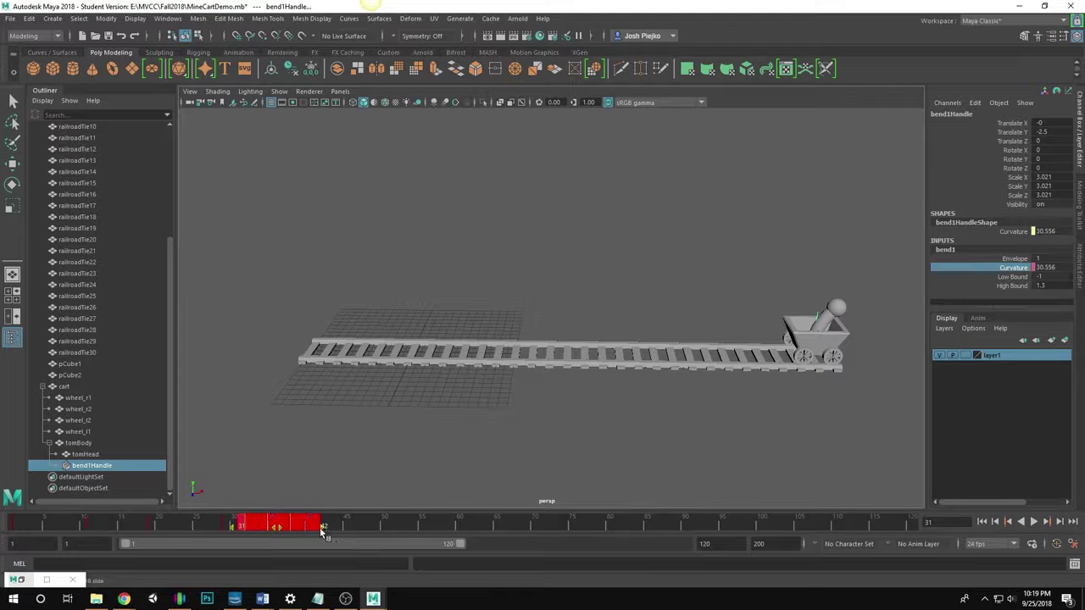
shift+drag(323, 528, 366, 527)
Play back the slower wobble, and at frame 50 set the bend1 Curvature to 0 and key it so the body straightens
drag(446, 526, 13, 523)
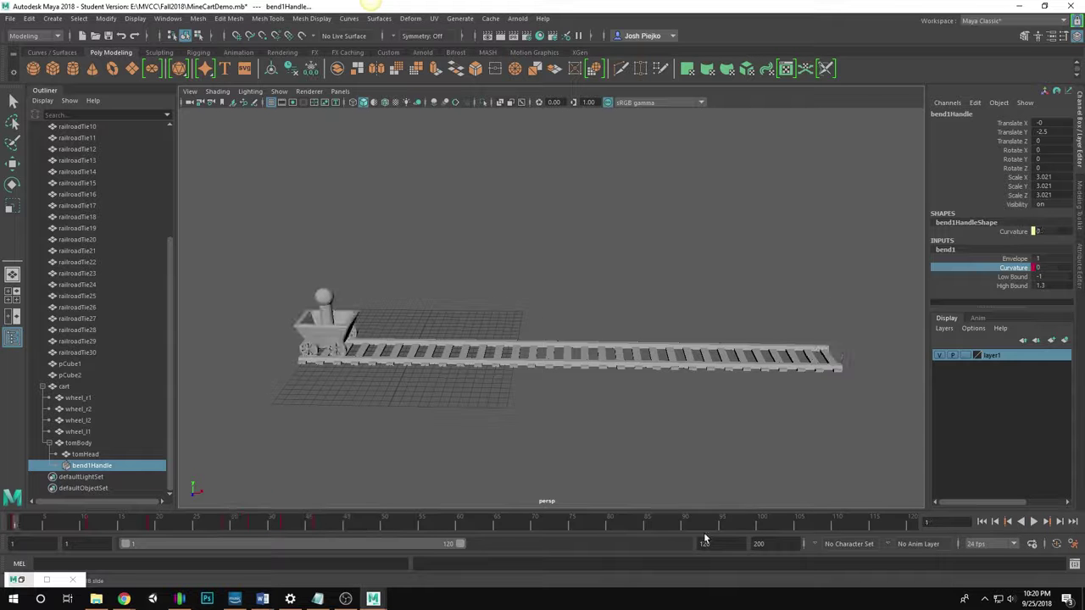
click(1033, 522)
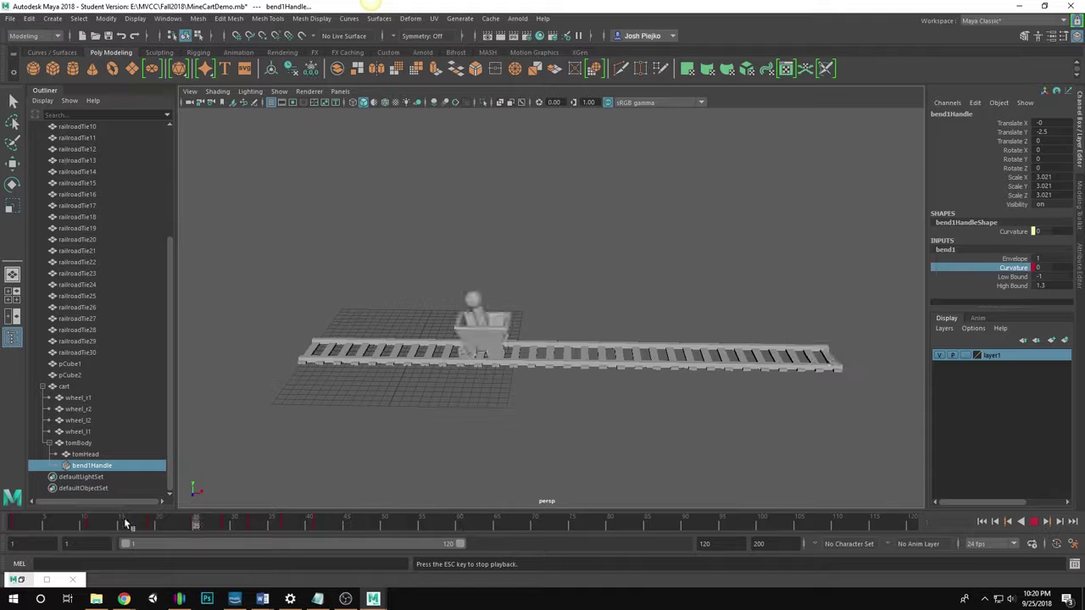
mouse_move(327, 531)
mouse_down()
mouse_move(311, 526)
mouse_move(346, 527)
mouse_move(296, 526)
mouse_move(386, 532)
mouse_up()
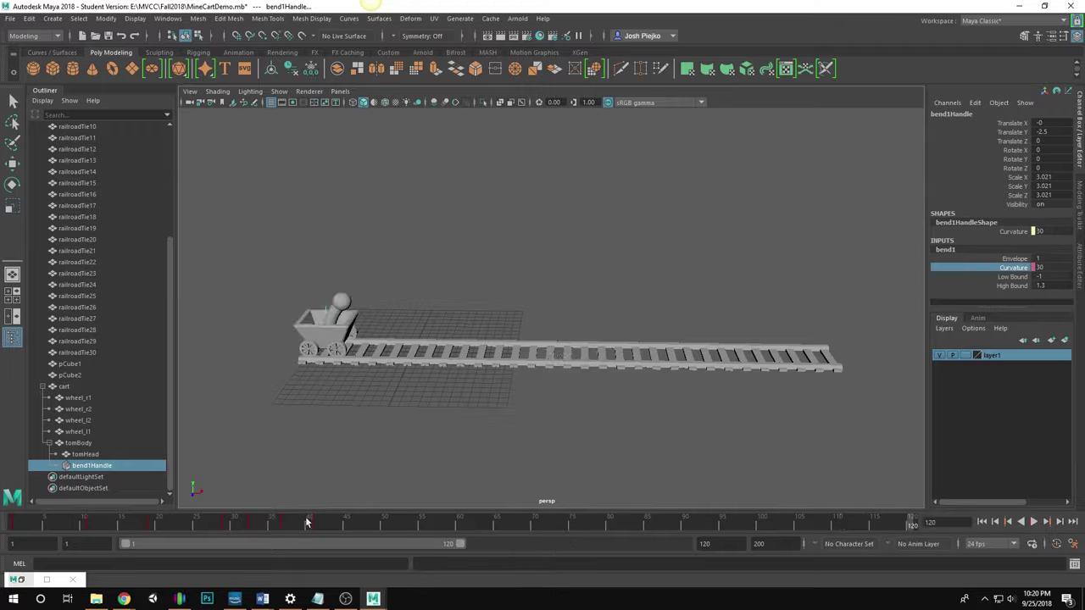
key(alt+v)
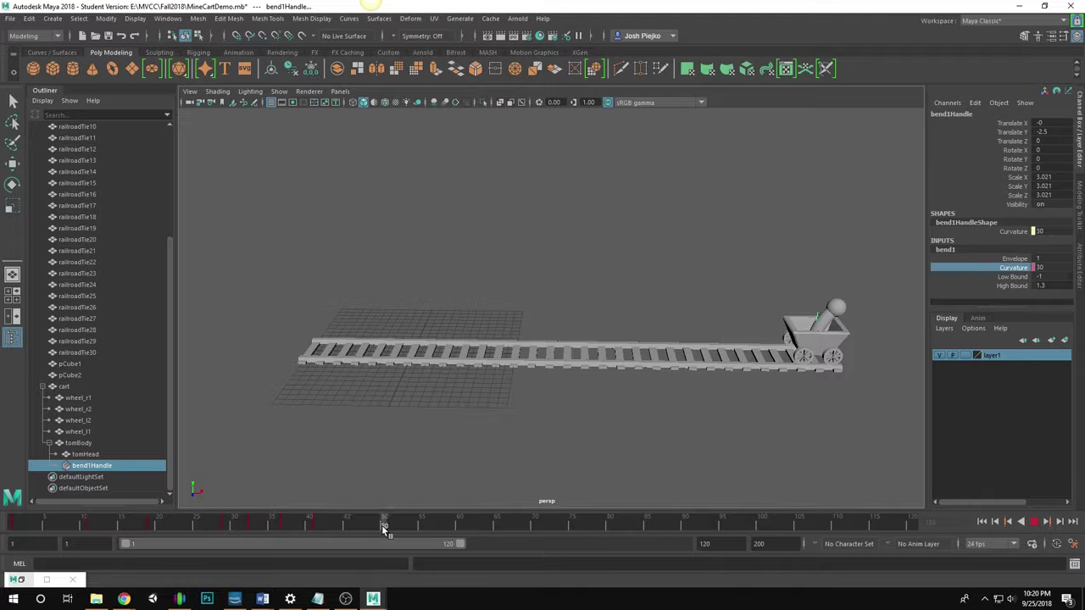
double_click(1051, 268)
text(0)
key(Return)
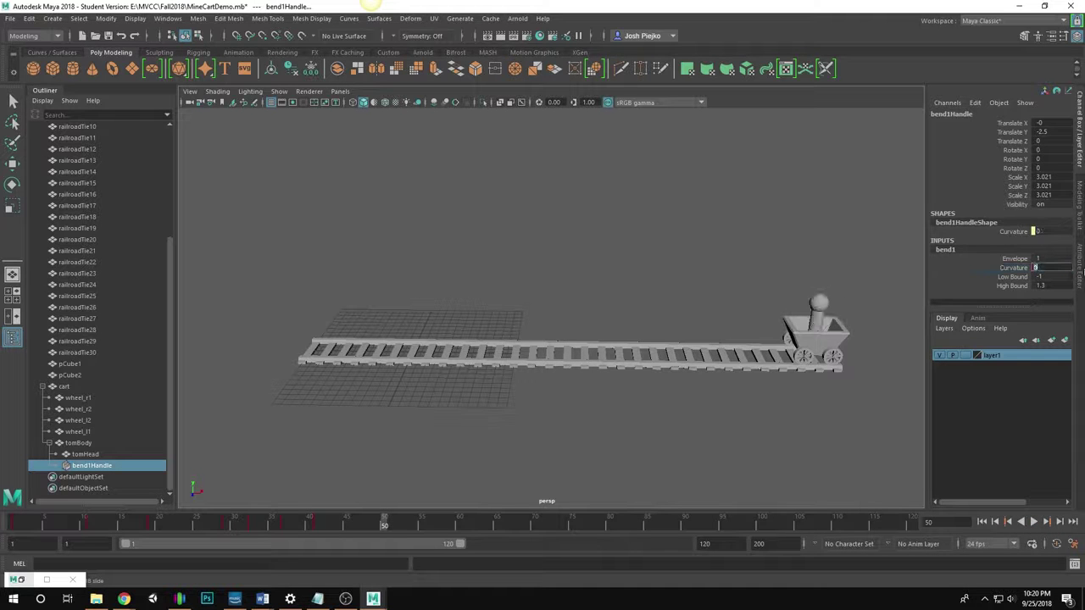
right_click(1025, 272)
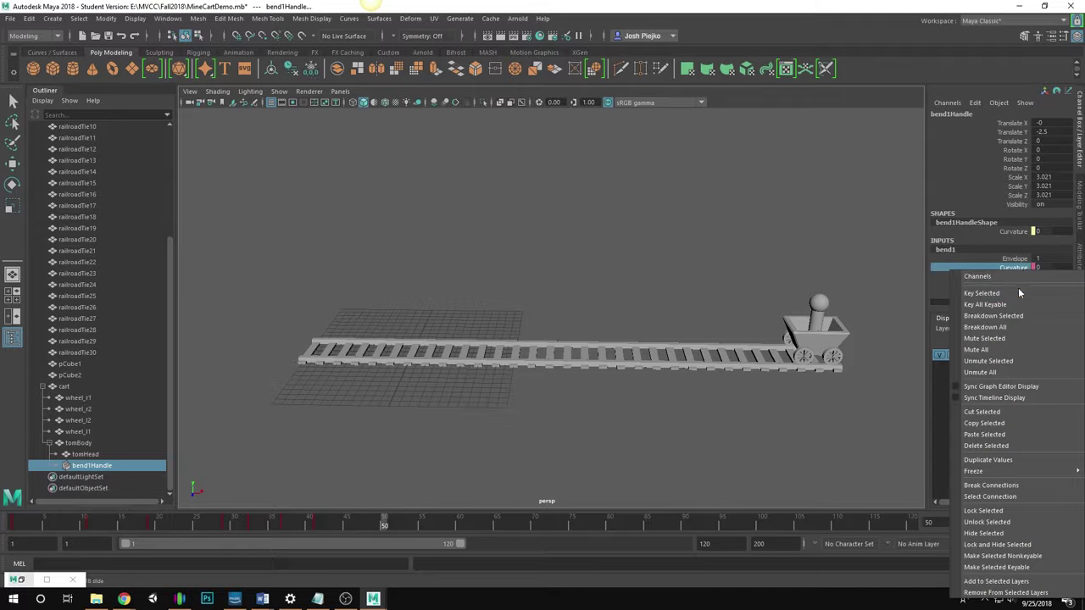
click(983, 287)
Play back and scrub through the animation to check how the character settles upright, and return to frame 1
key(alt+v)
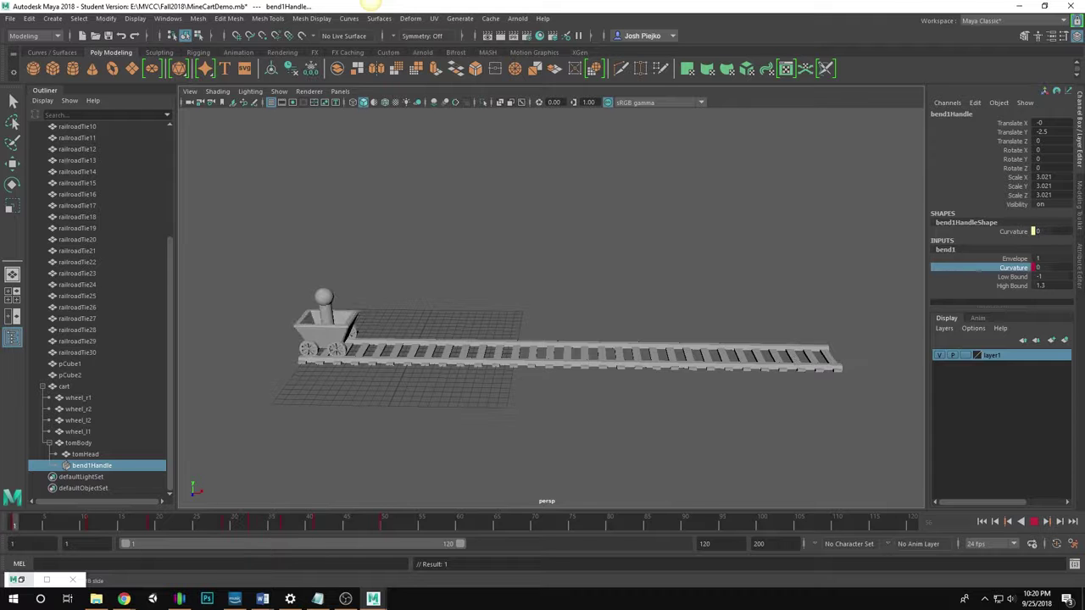
click(1033, 523)
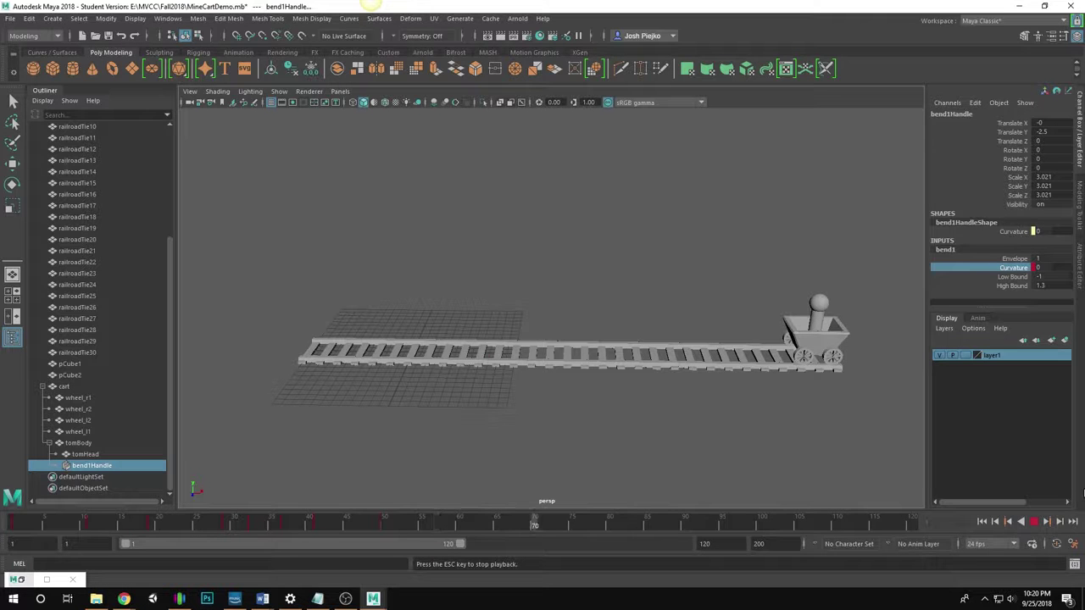
click(1029, 523)
drag(367, 532, 418, 534)
drag(546, 529, 14, 520)
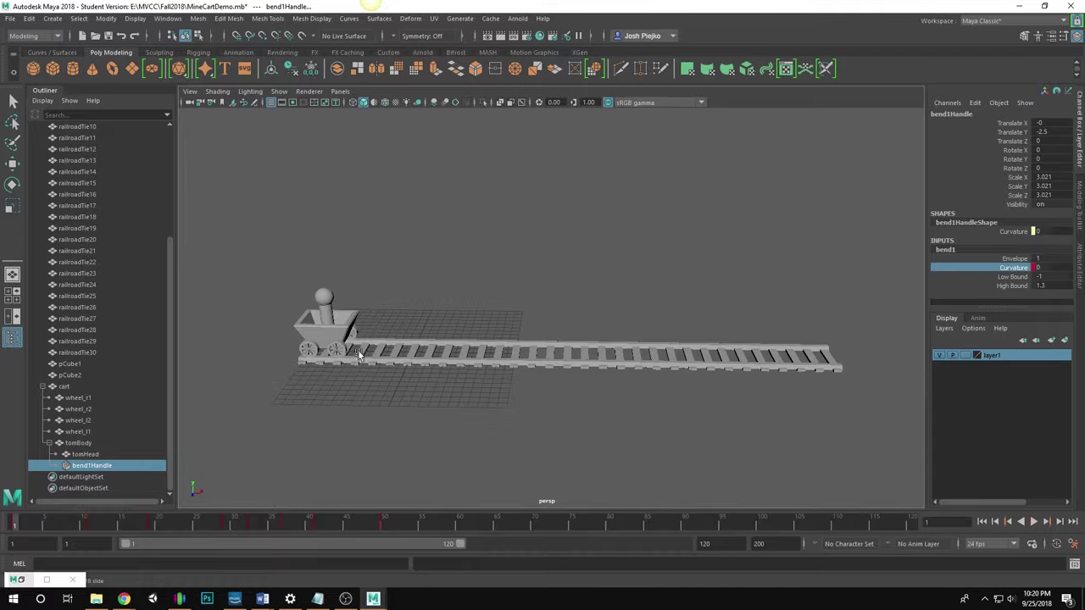
Select the cart, scrub through its run to the stop, and key its current pose at frame 29
click(348, 325)
key(w)
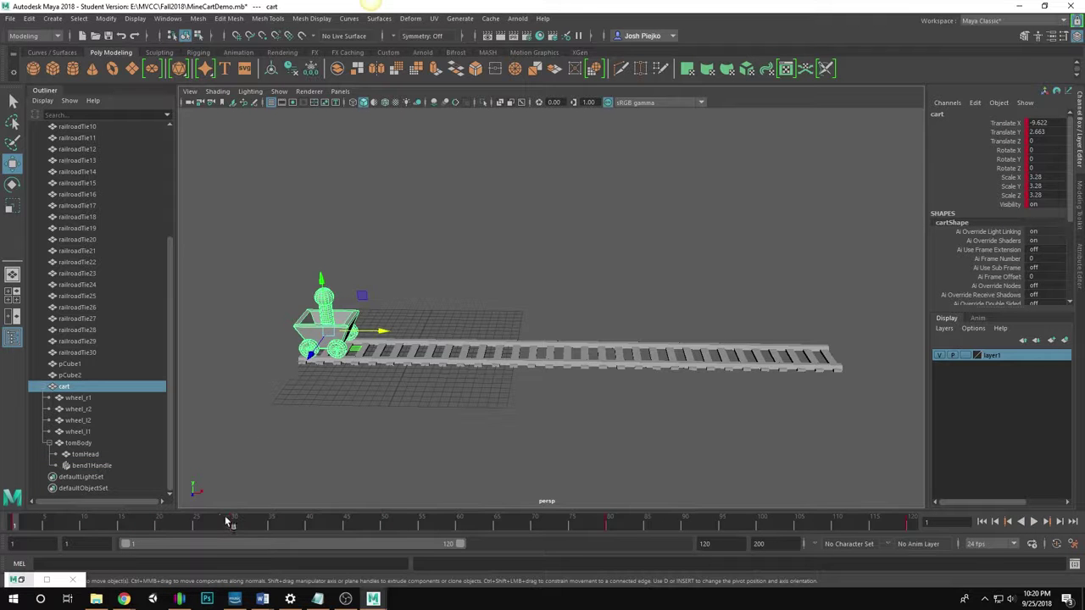
drag(226, 522, 105, 533)
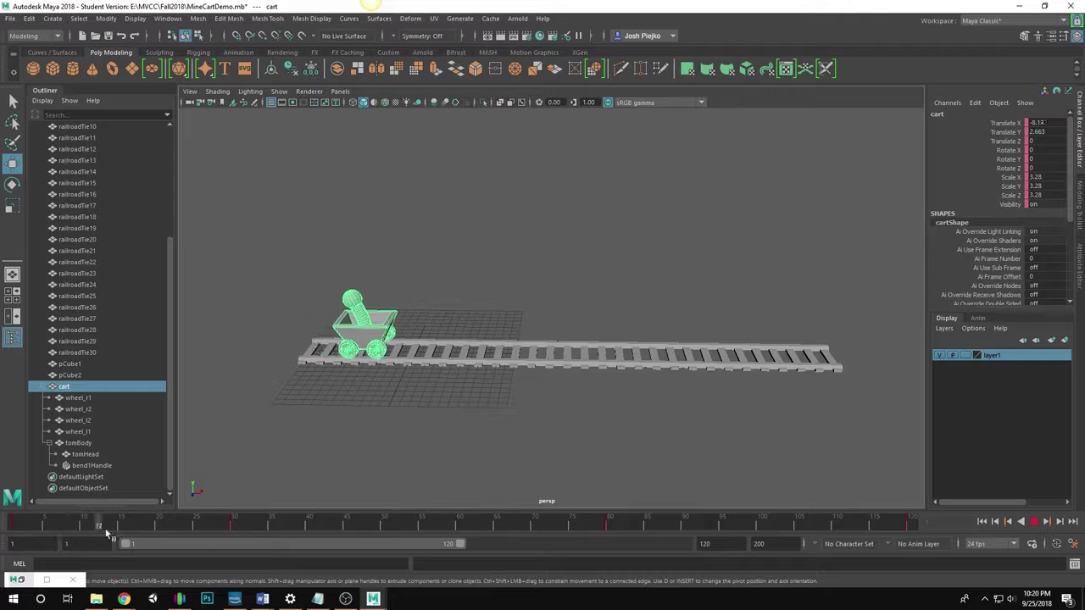
drag(219, 539, 235, 541)
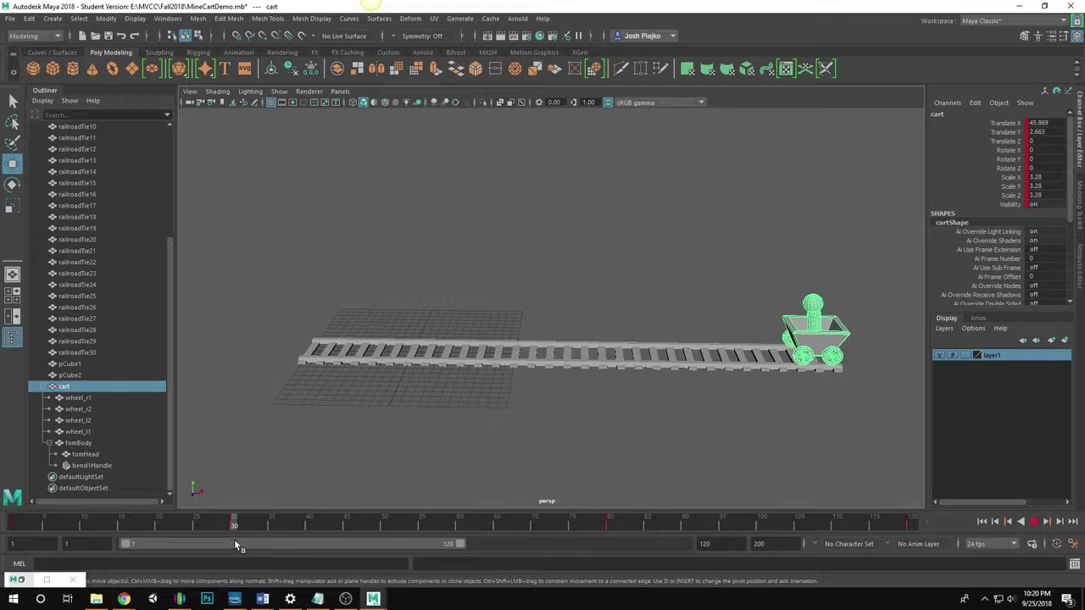
key(Escape)
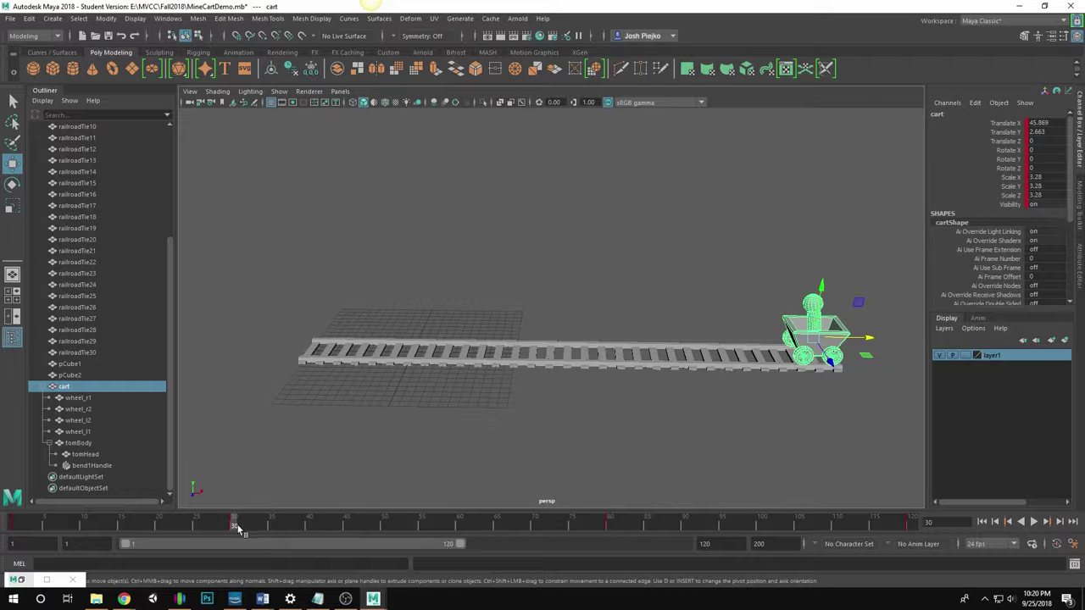
drag(237, 527, 227, 527)
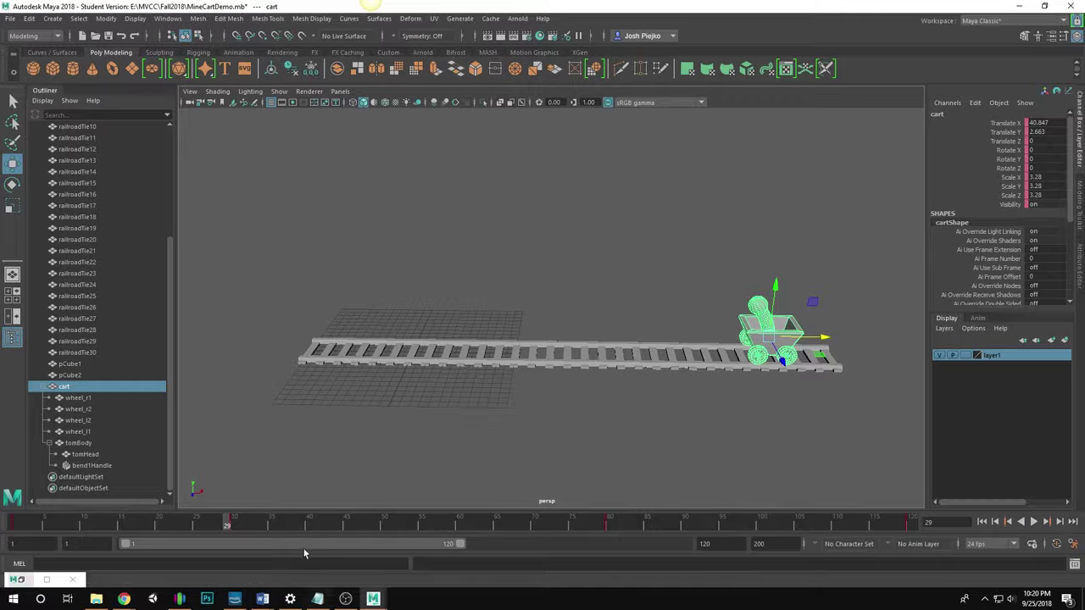
key(s)
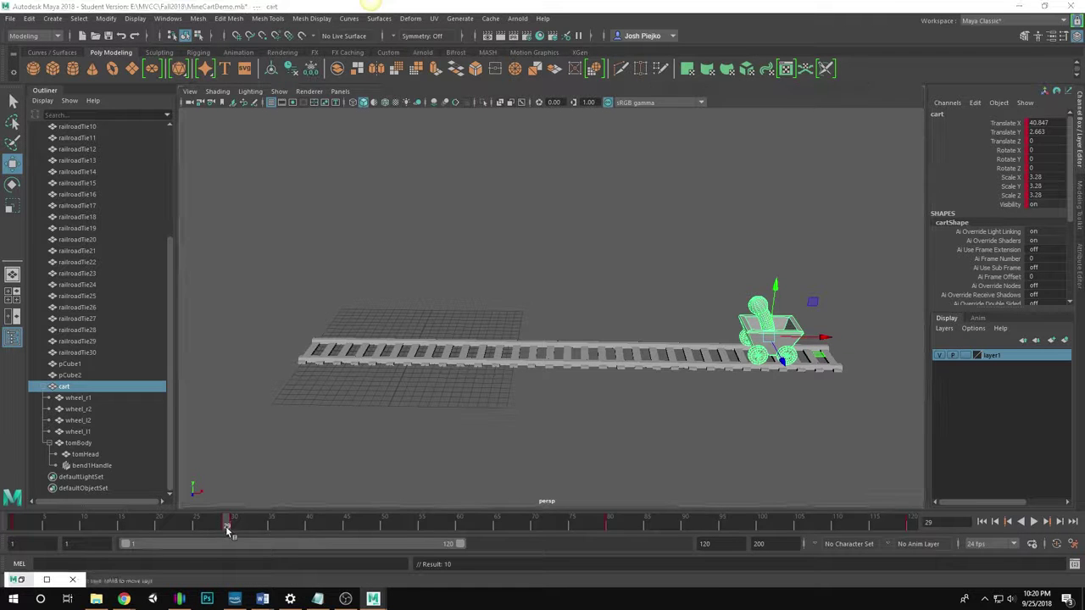
At frame 30, tip the cart forward to about -8.57 in Rotate Z, shift it to Translate X 46.315, Y 2.838, and key it
click(233, 527)
alt+middle_drag(812, 408, 724, 430)
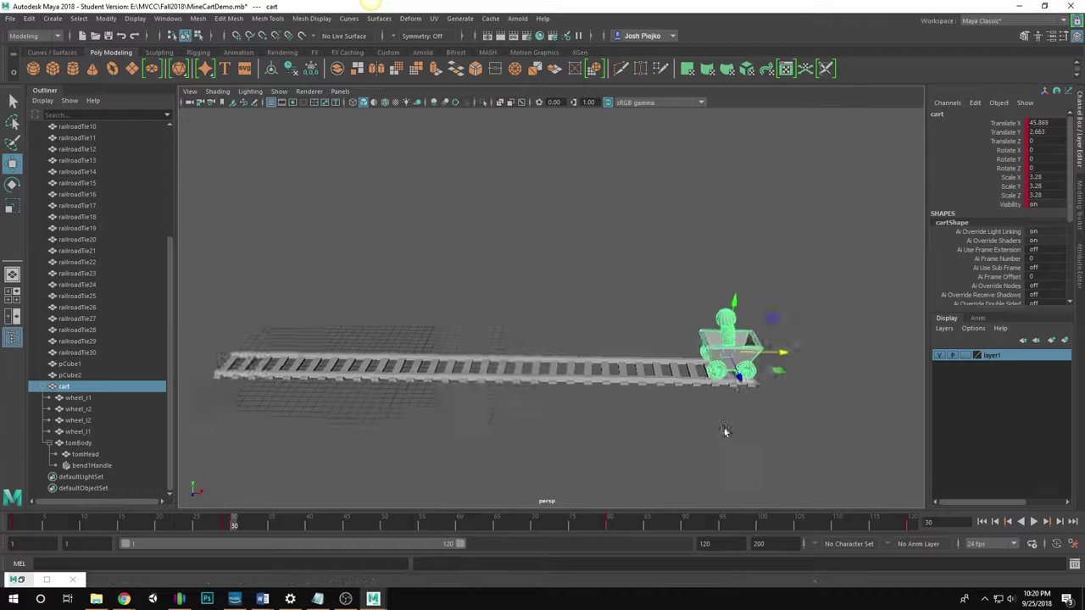
alt+right_drag(724, 431, 851, 449)
alt+middle_drag(851, 449, 678, 375)
alt+right_drag(678, 375, 734, 376)
alt+middle_drag(734, 377, 592, 340)
key(e)
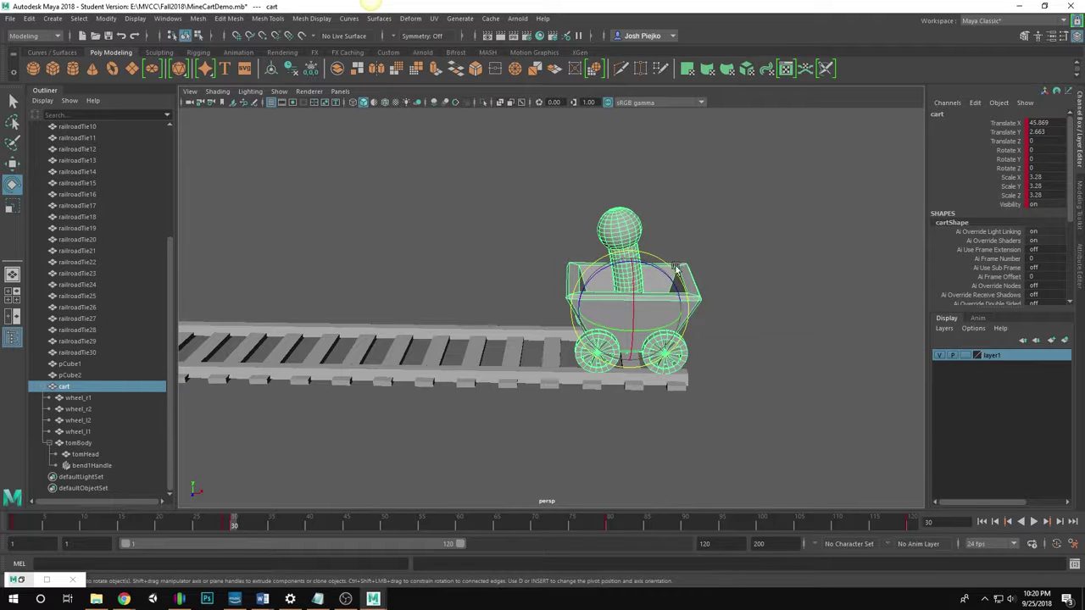
drag(666, 278, 633, 255)
key(w)
drag(686, 310, 694, 309)
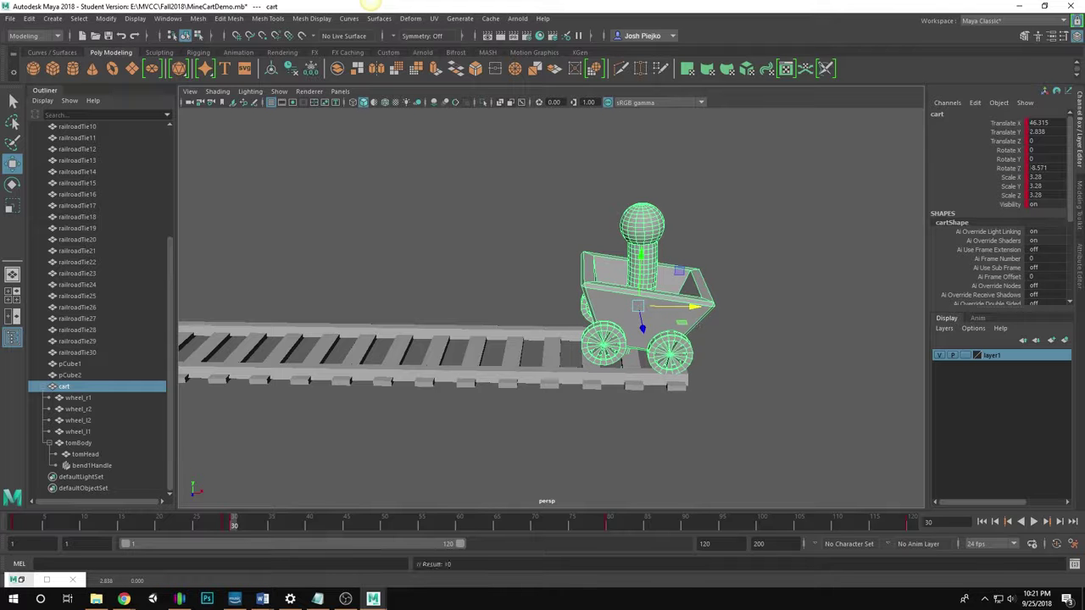
Copy the cart's level key from frame 80 and paste it at frame 32
mouse_move(236, 528)
mouse_down()
mouse_move(648, 561)
mouse_move(597, 548)
mouse_move(653, 548)
mouse_move(243, 530)
mouse_up()
click(610, 525)
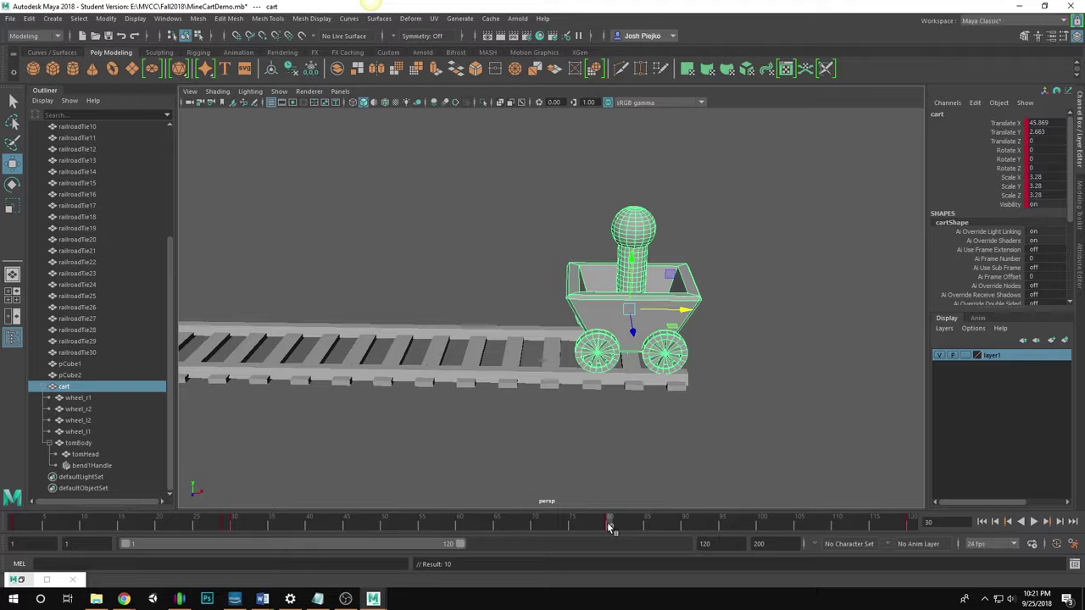
right_drag(610, 527, 632, 356)
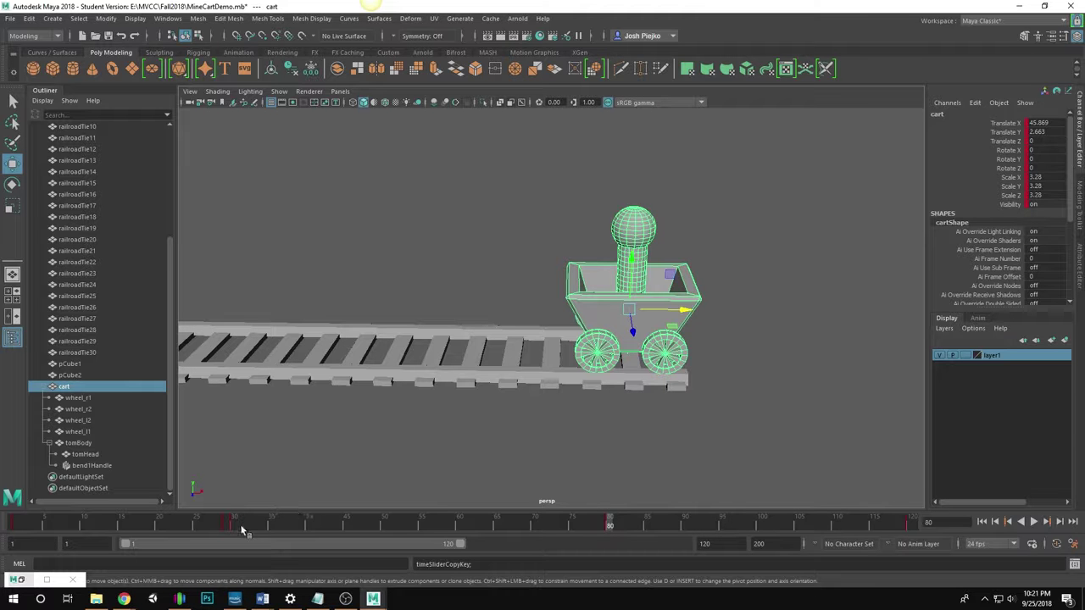
mouse_move(242, 526)
mouse_down()
mouse_move(203, 527)
mouse_move(249, 528)
mouse_up()
right_drag(249, 527, 328, 375)
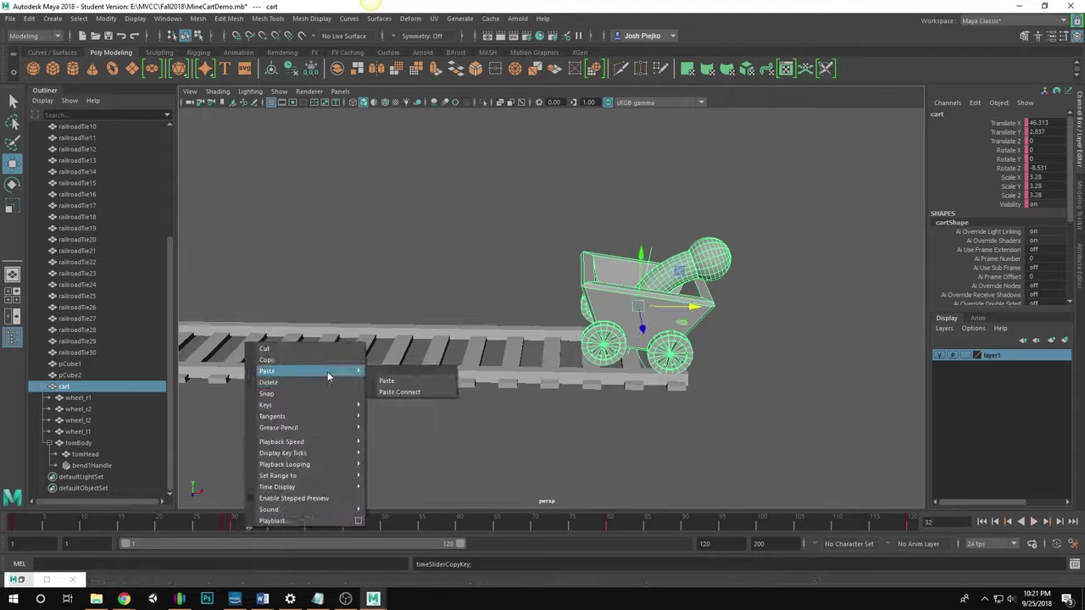
click(415, 382)
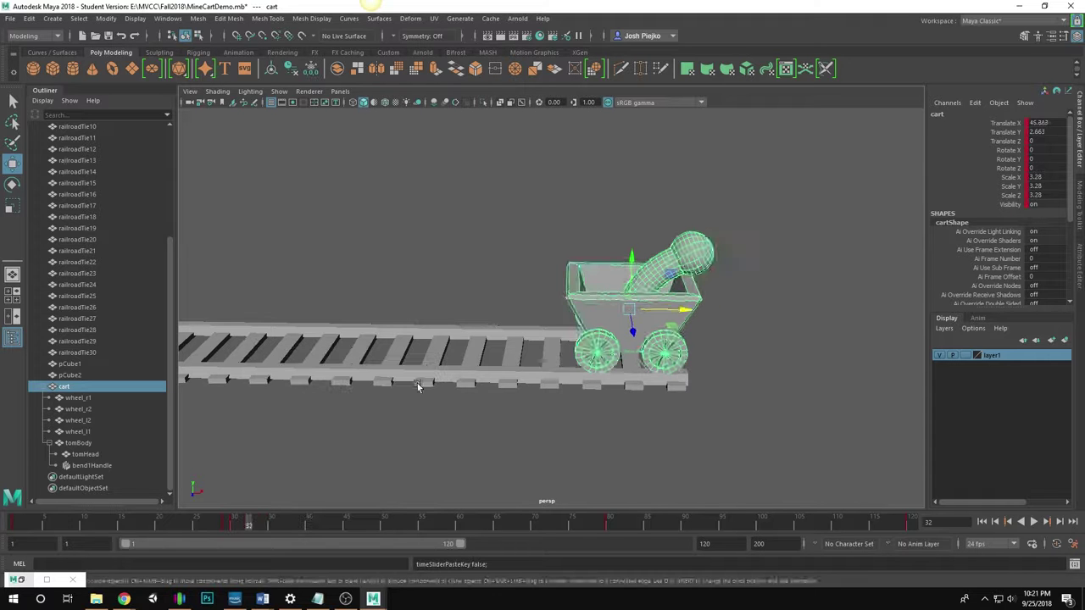
Play the animation from frame 1 to check the cart's tip at the stop
click(300, 525)
click(981, 522)
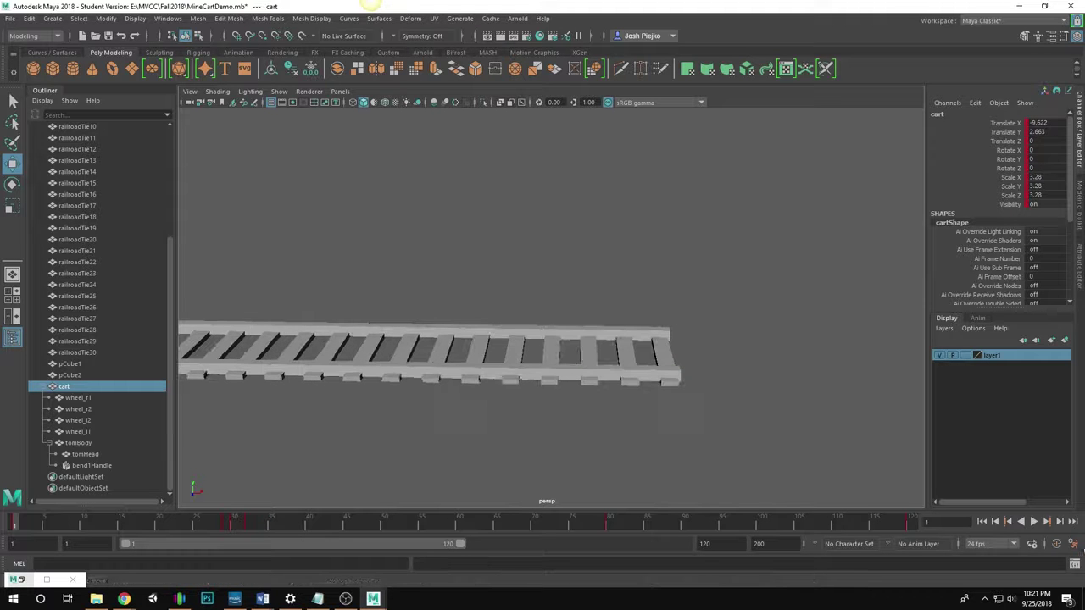
click(1033, 522)
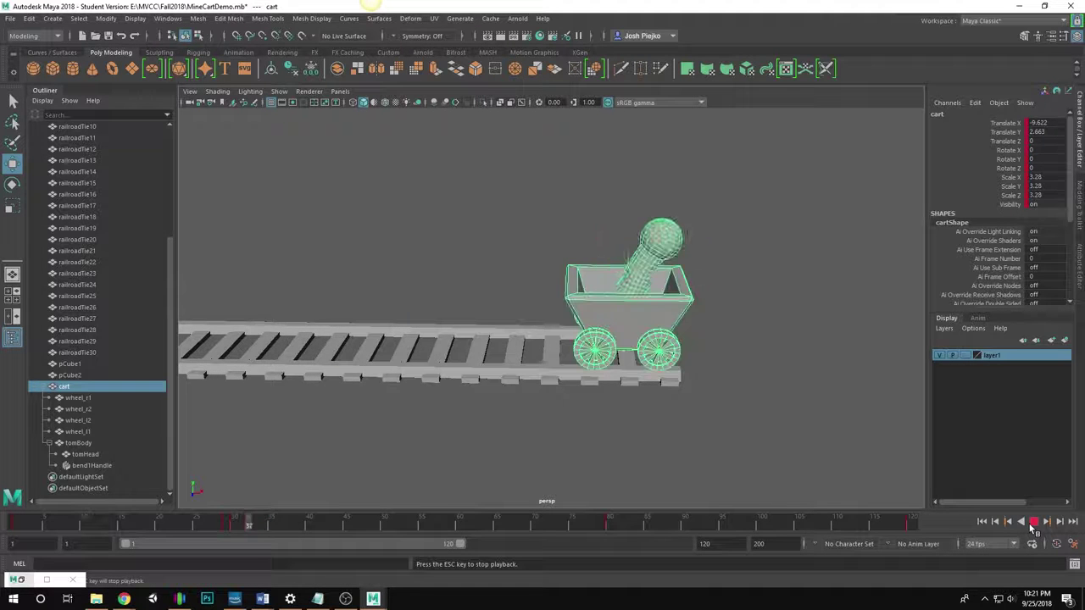
click(1035, 522)
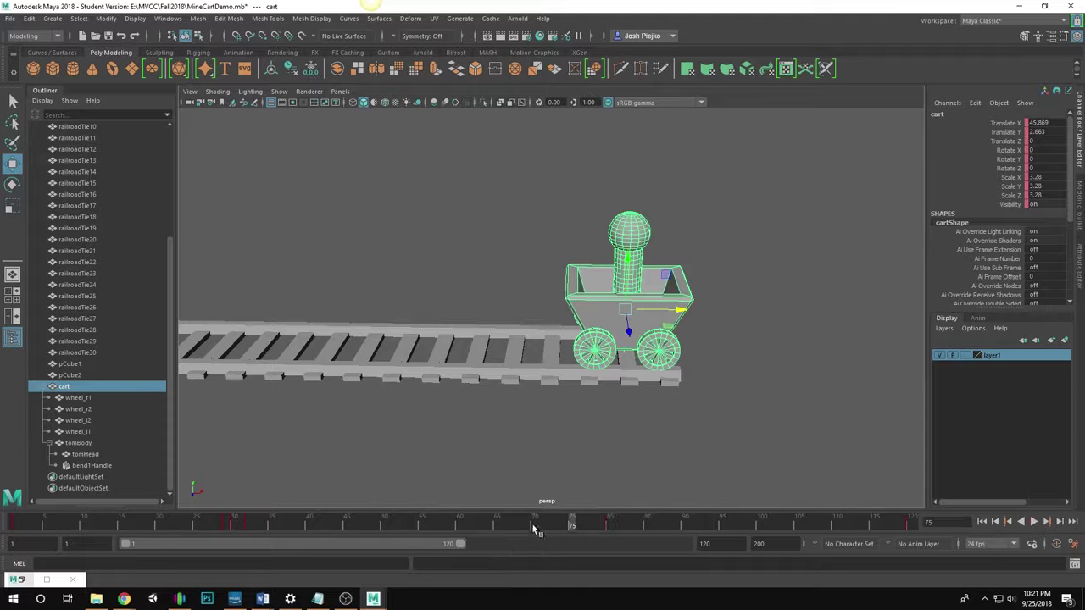
At frame 30, raise the cart to Translate Y 3.395, tip it further to about -19.9 in Rotate Z, and key it
drag(534, 523, 234, 522)
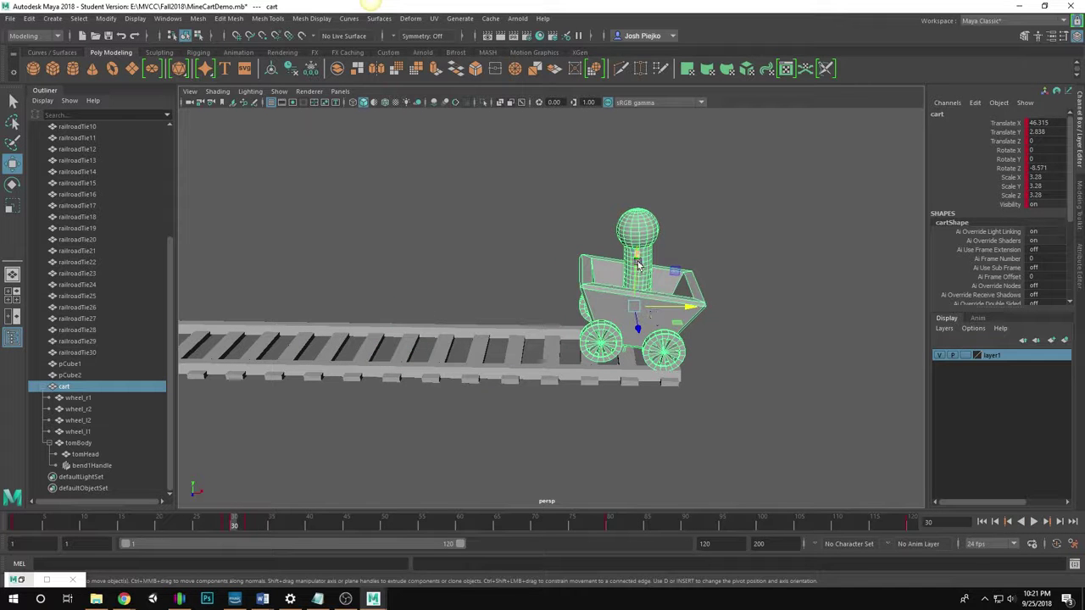
drag(639, 266, 642, 254)
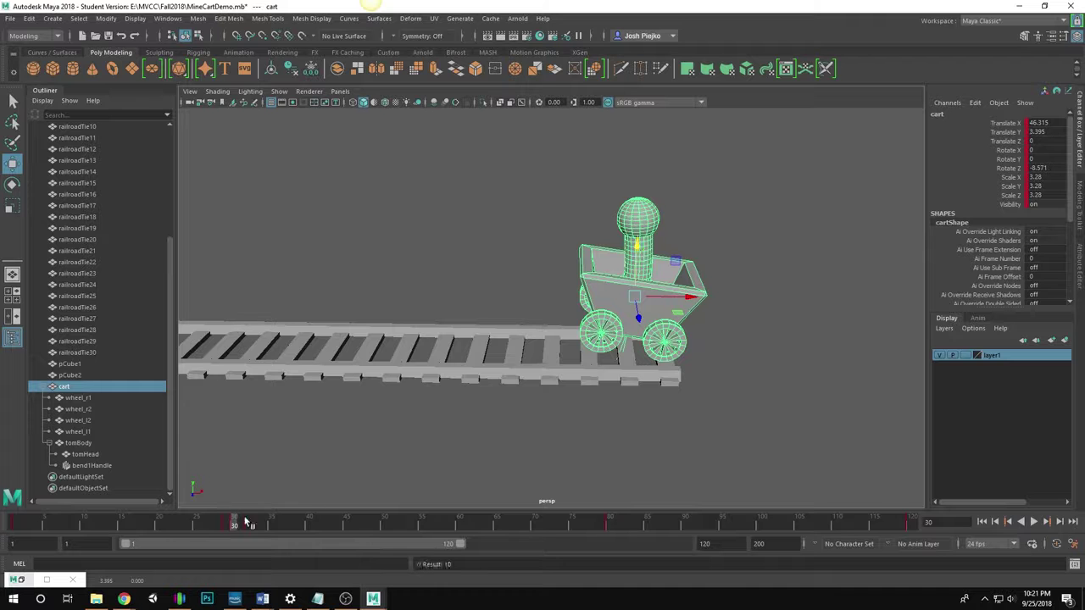
key(e)
drag(674, 264, 667, 293)
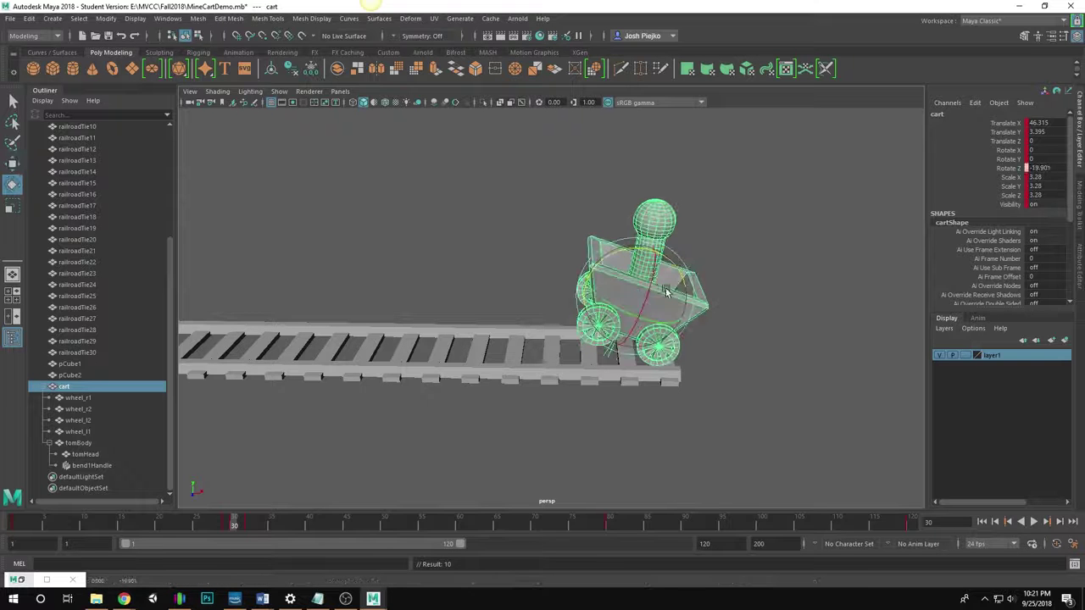
Play back and scrub through the animation to examine the cart's stronger tip and the character's recoil at the stop
drag(234, 526, 655, 527)
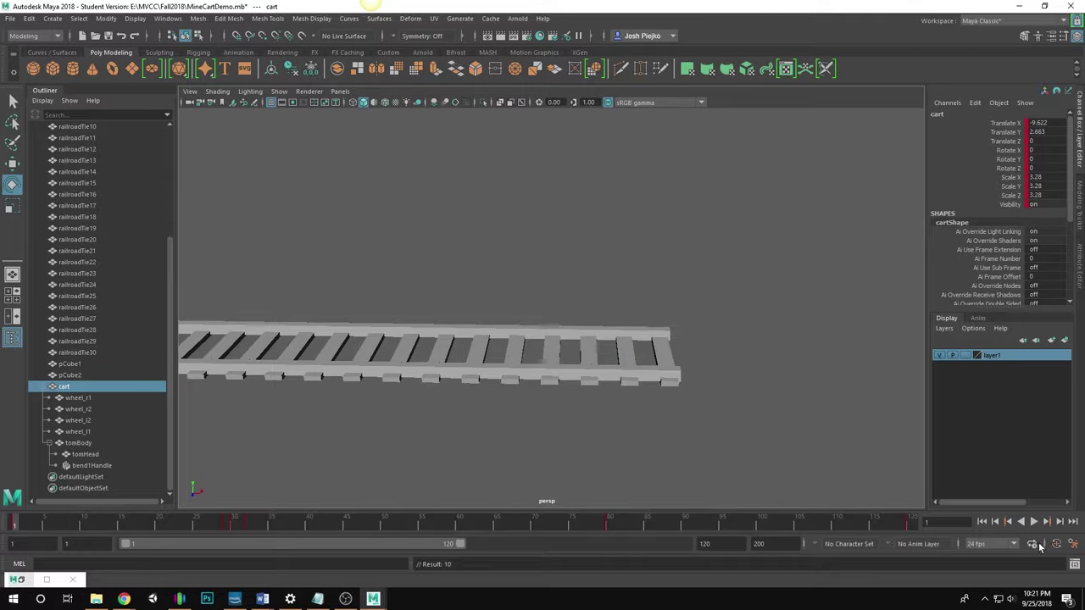
click(1033, 522)
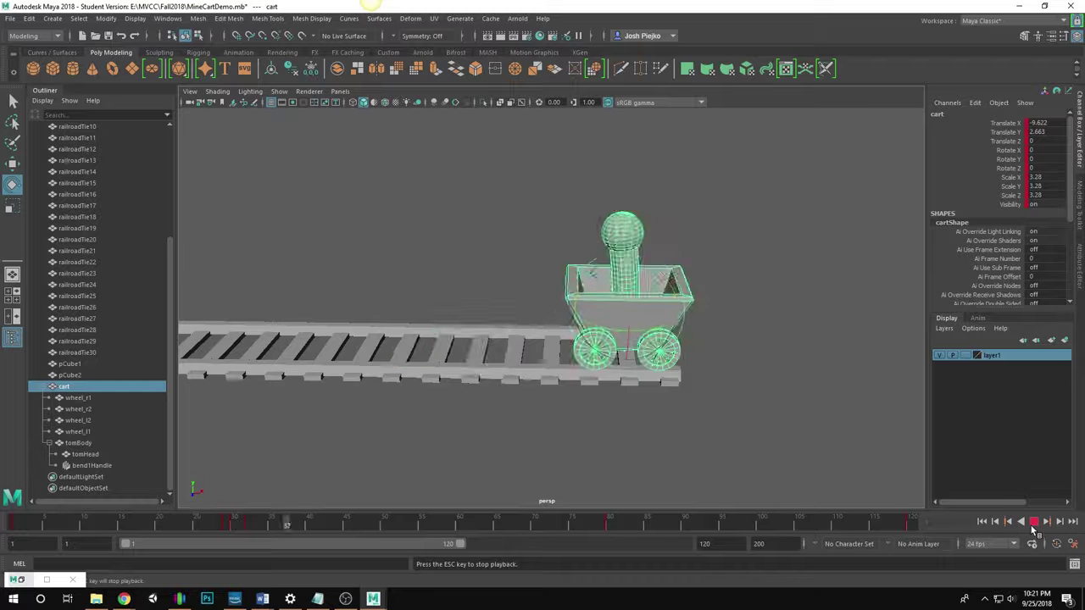
click(1032, 526)
mouse_move(314, 528)
mouse_down()
mouse_move(62, 524)
mouse_move(246, 521)
mouse_move(205, 521)
mouse_move(237, 524)
mouse_up()
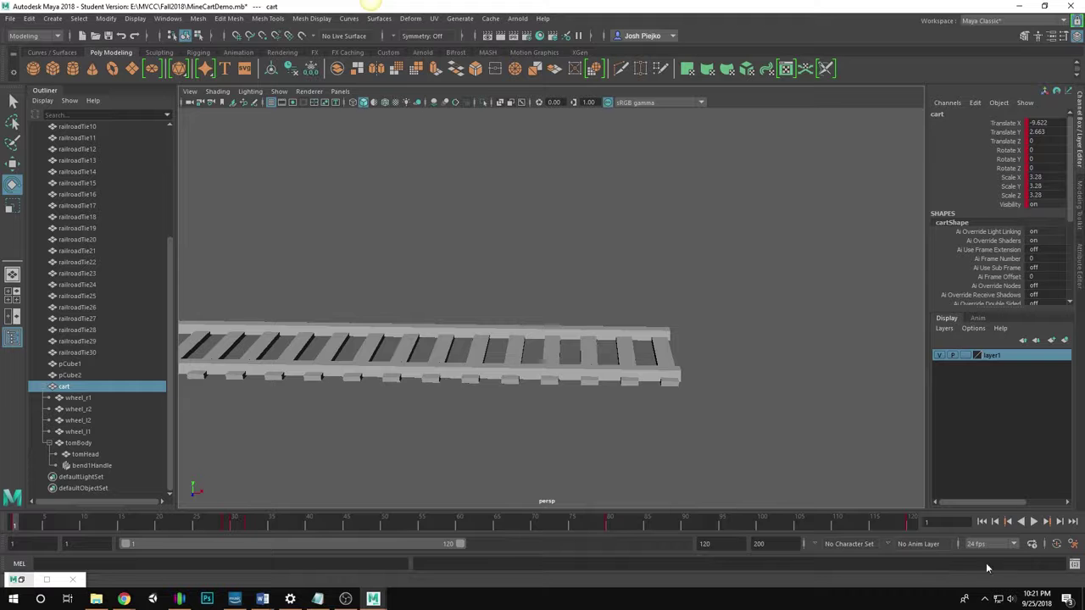
click(1032, 523)
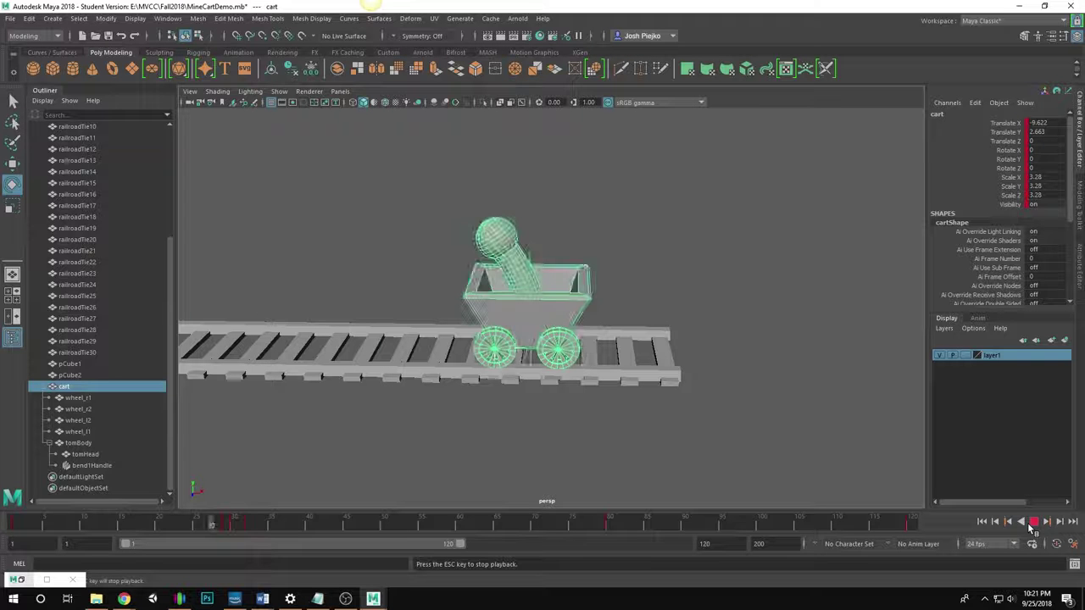
click(1032, 523)
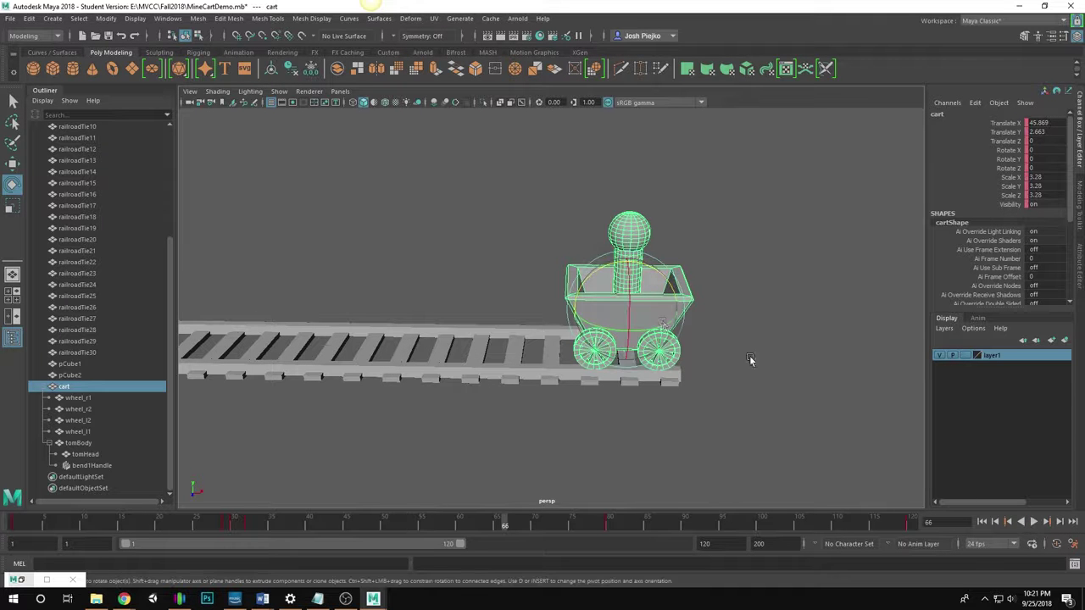
key(e)
mouse_move(285, 526)
mouse_down()
mouse_move(127, 534)
mouse_move(272, 541)
mouse_move(285, 548)
mouse_move(229, 555)
mouse_move(315, 562)
mouse_move(83, 541)
mouse_move(325, 542)
mouse_up()
scroll(491, 421, down, 5)
scroll(476, 407, up, 2)
alt+middle_drag(571, 426, 635, 450)
scroll(475, 407, up, 3)
alt+middle_drag(460, 399, 447, 340)
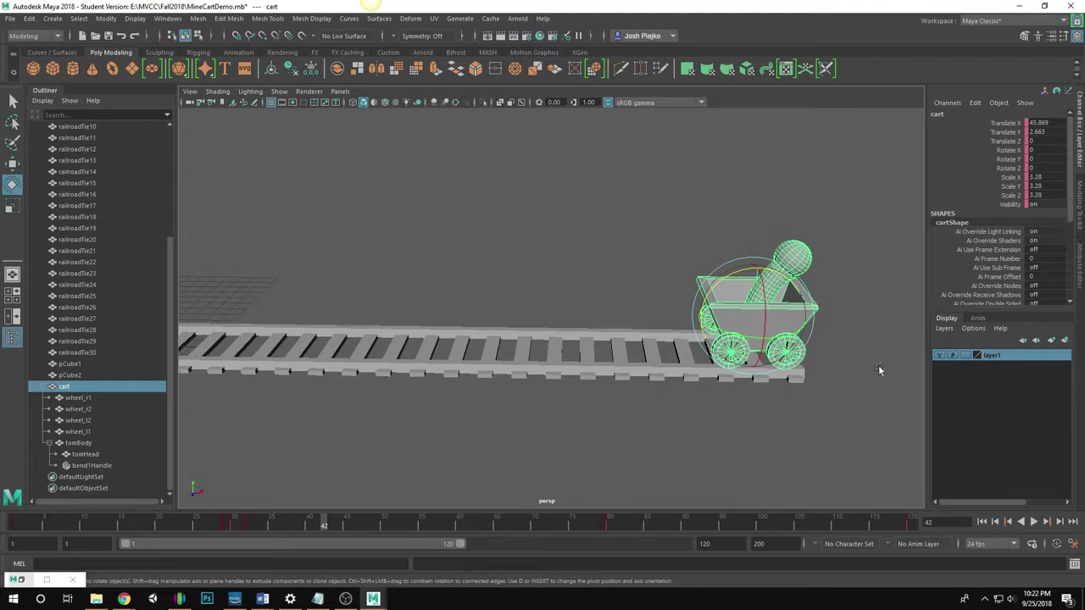
Deselect the cart and save the MineCartDemo.mb scene, accepting the student version notice
click(585, 299)
click(10, 18)
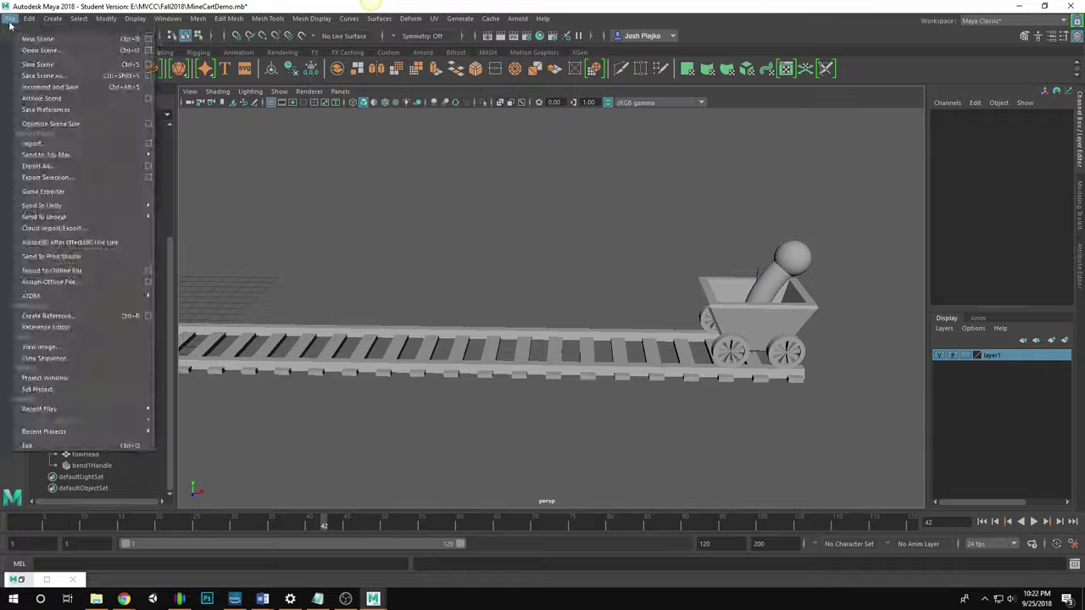
click(36, 61)
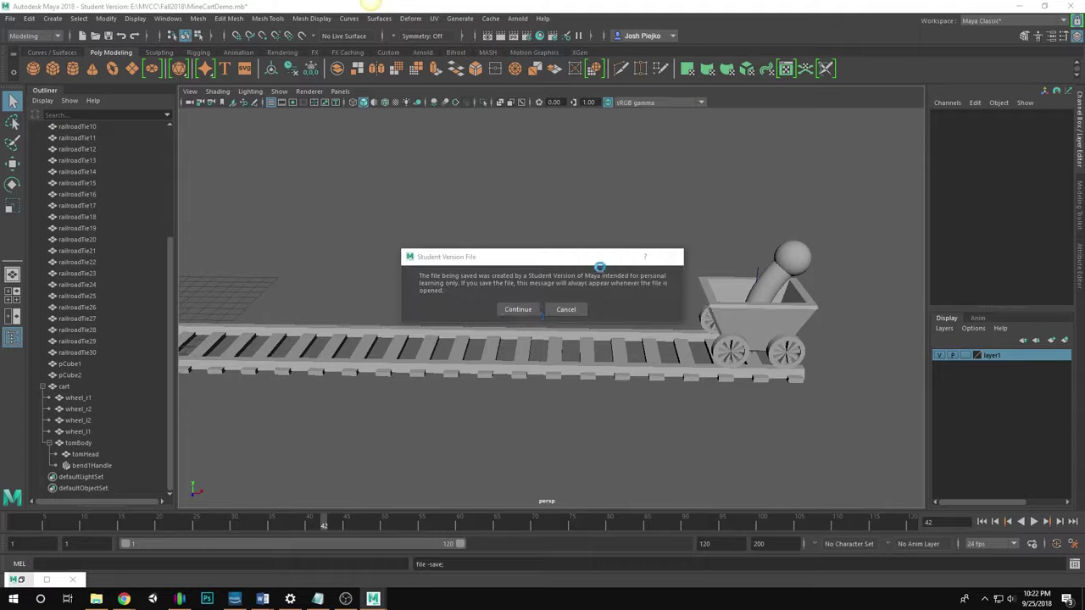
click(518, 310)
Open the MineCartTest.mb scene from the Fall2018 folder and display it smooth shaded
click(10, 18)
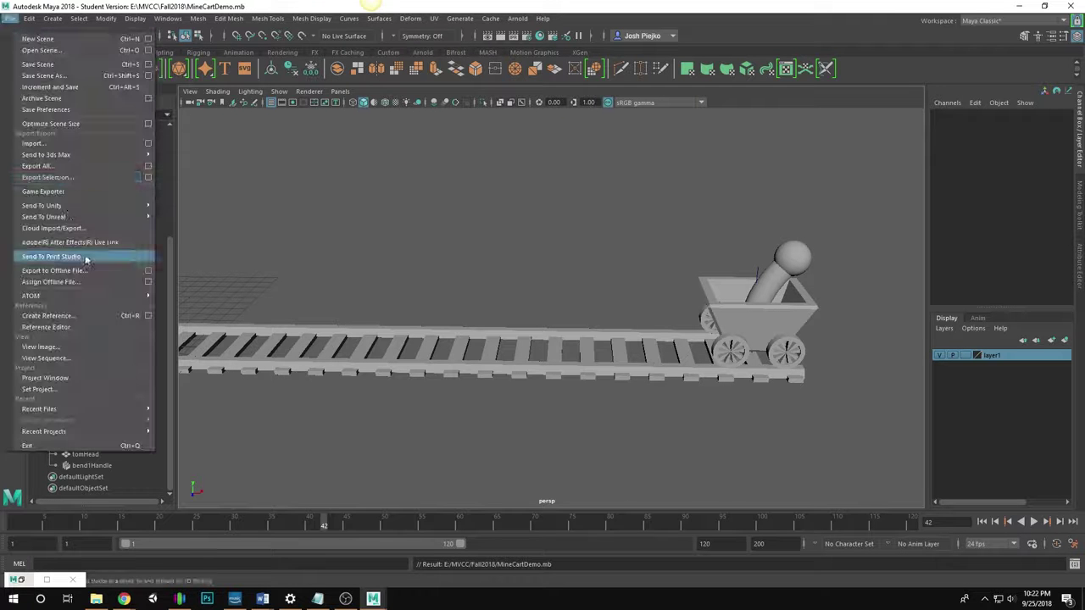
mouse_move(124, 410)
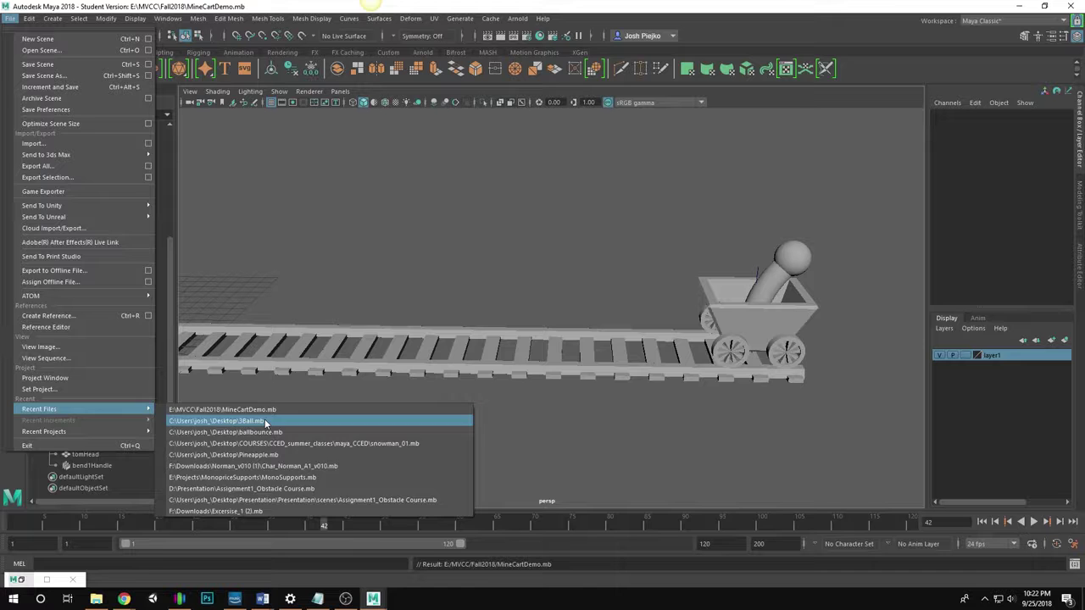
click(67, 52)
click(12, 19)
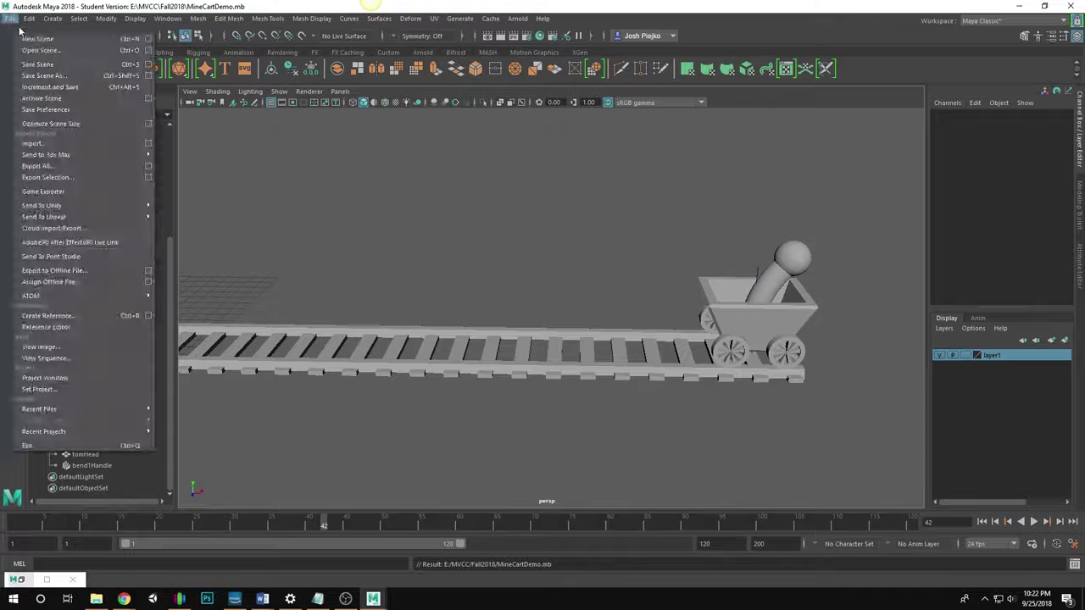
click(40, 50)
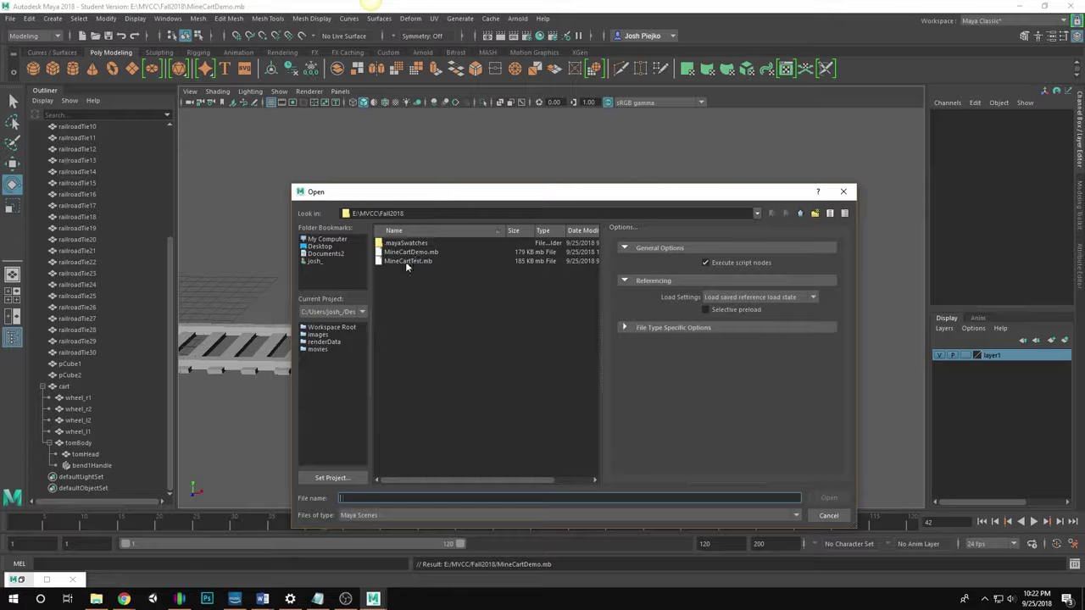
double_click(406, 262)
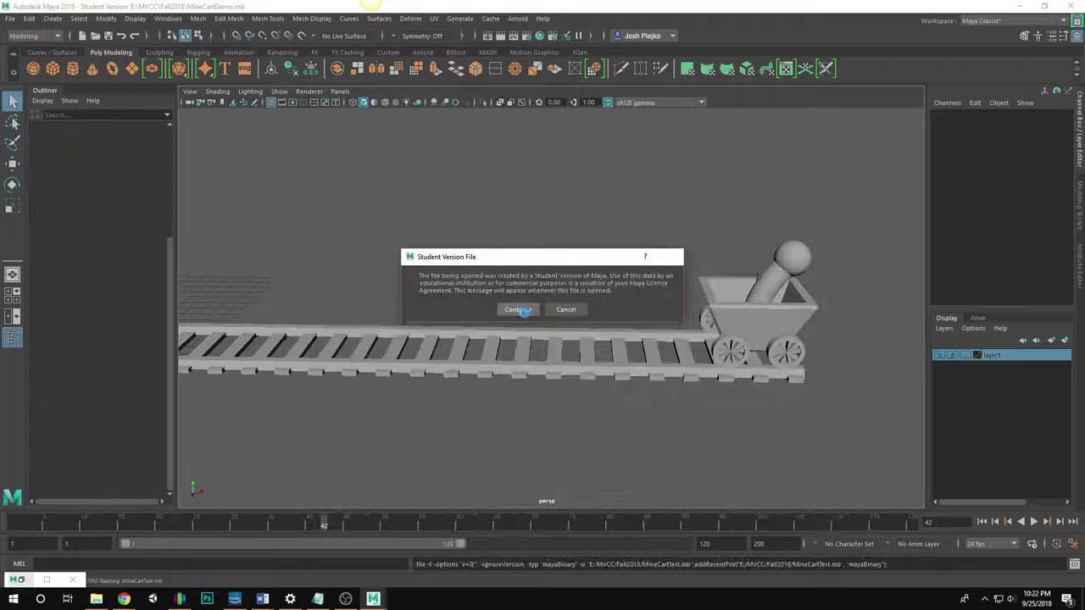
click(518, 310)
click(360, 104)
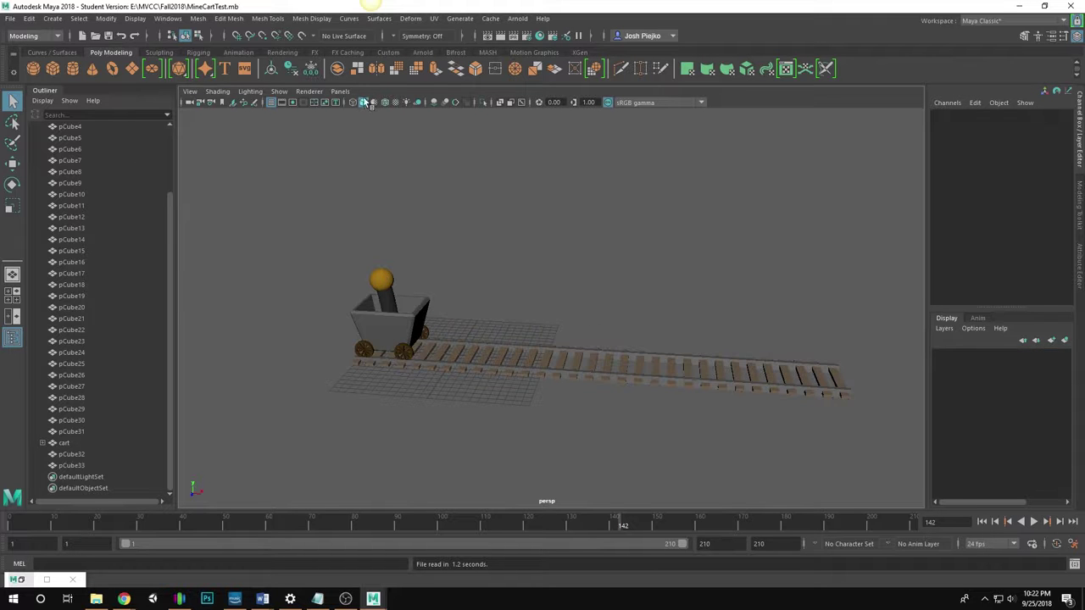
scroll(499, 300, up, 5)
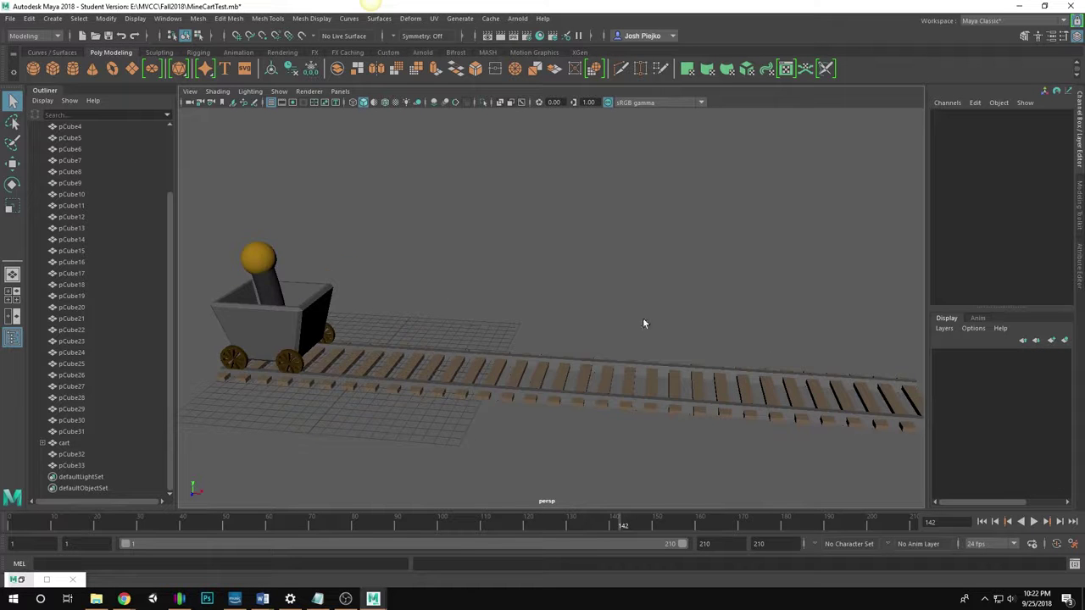
scroll(538, 308, down, 4)
scroll(333, 302, up, 3)
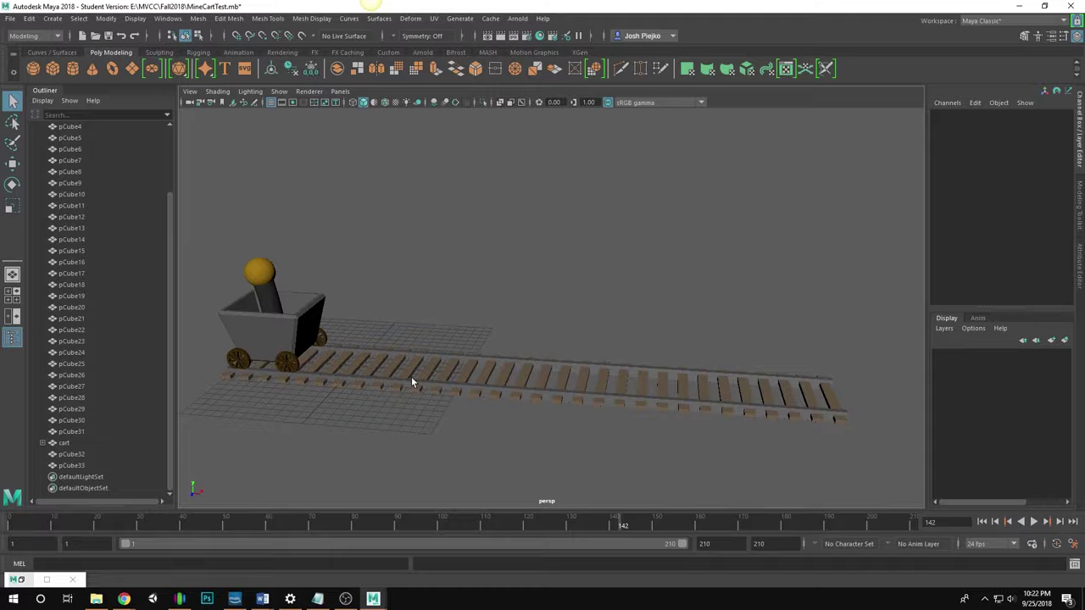
Play the MineCartTest animation forward and backward and scrub its timeline to examine the character's rocking motion in the cart
click(1034, 522)
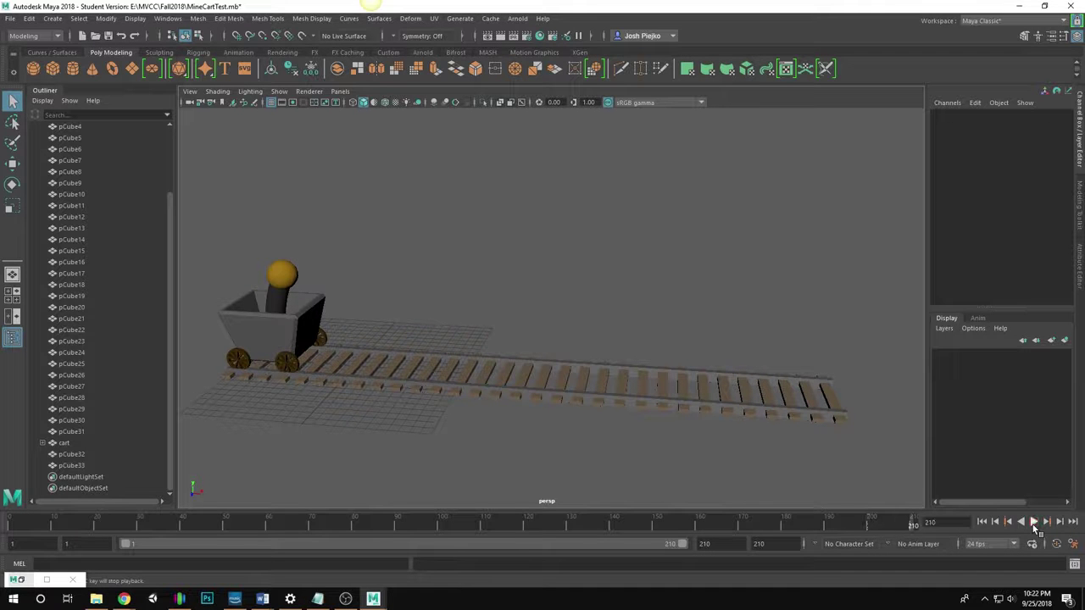
click(1027, 523)
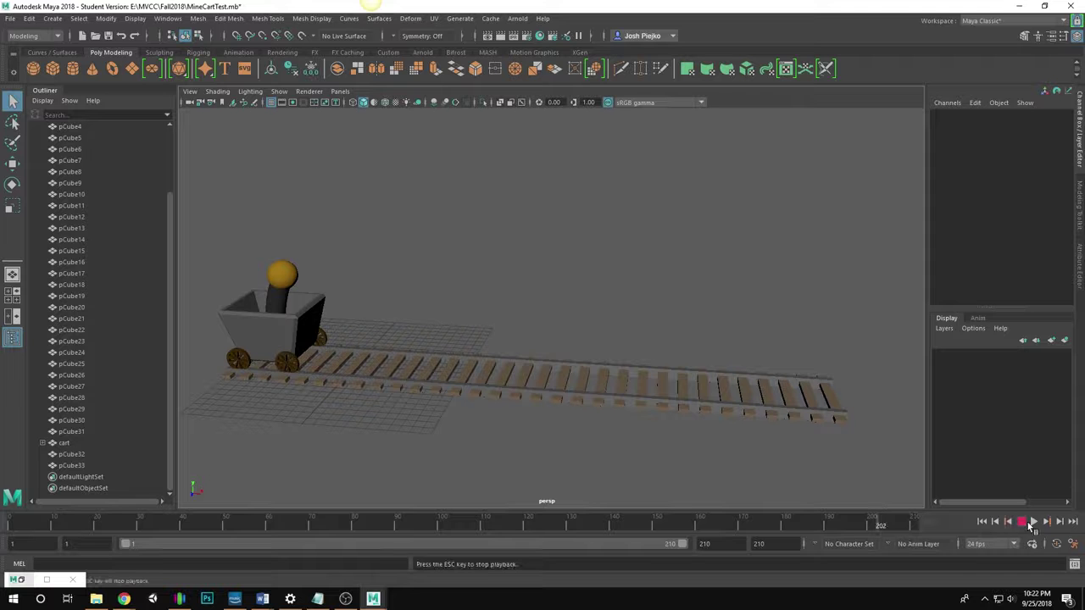
click(1034, 522)
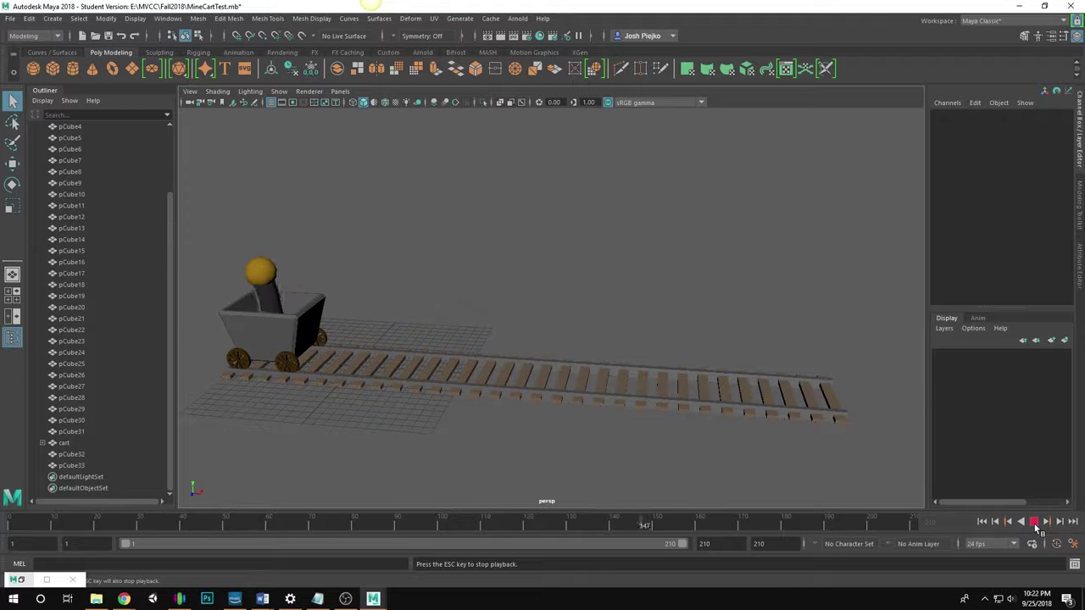
click(1034, 523)
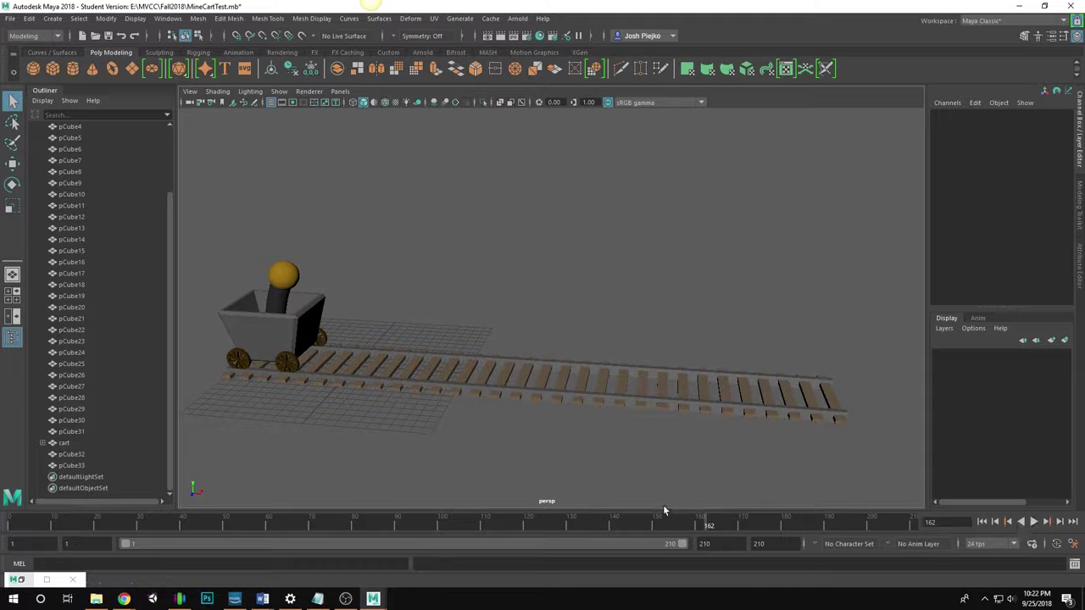
drag(665, 520, 618, 584)
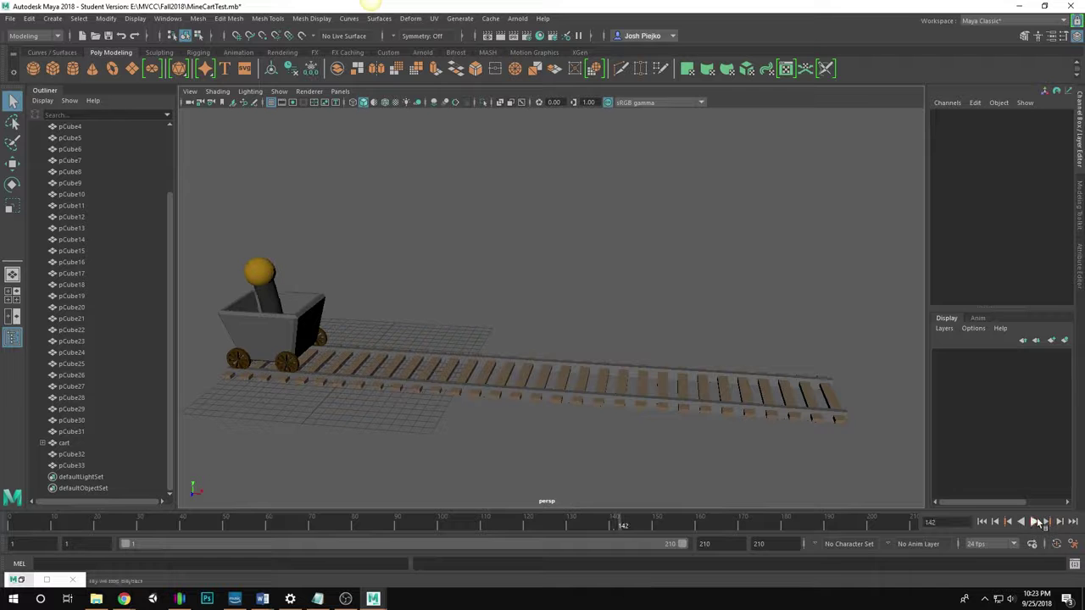
click(1040, 522)
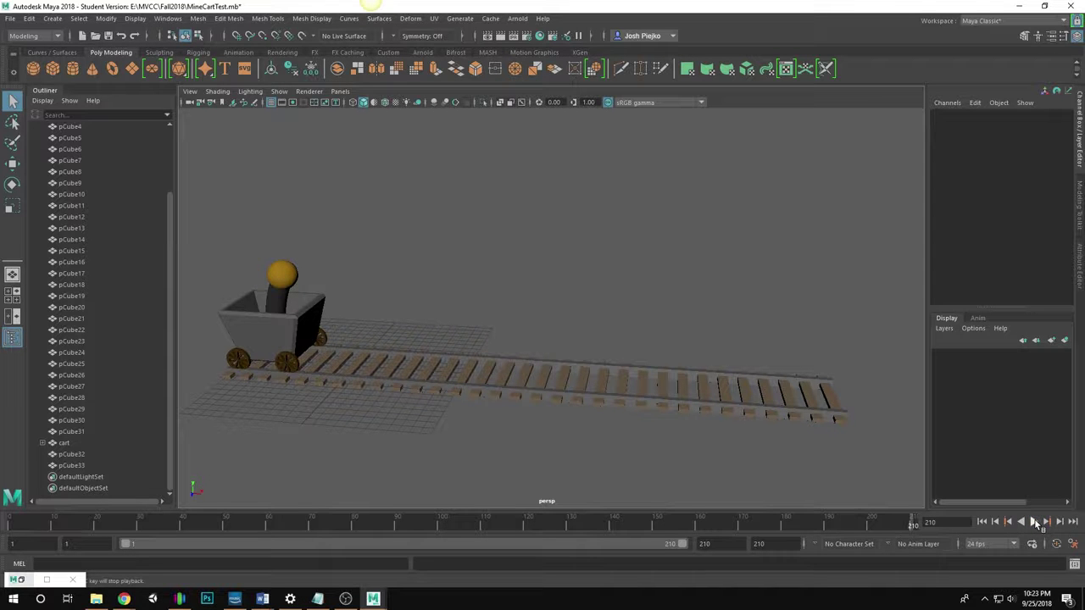
drag(843, 512, 13, 500)
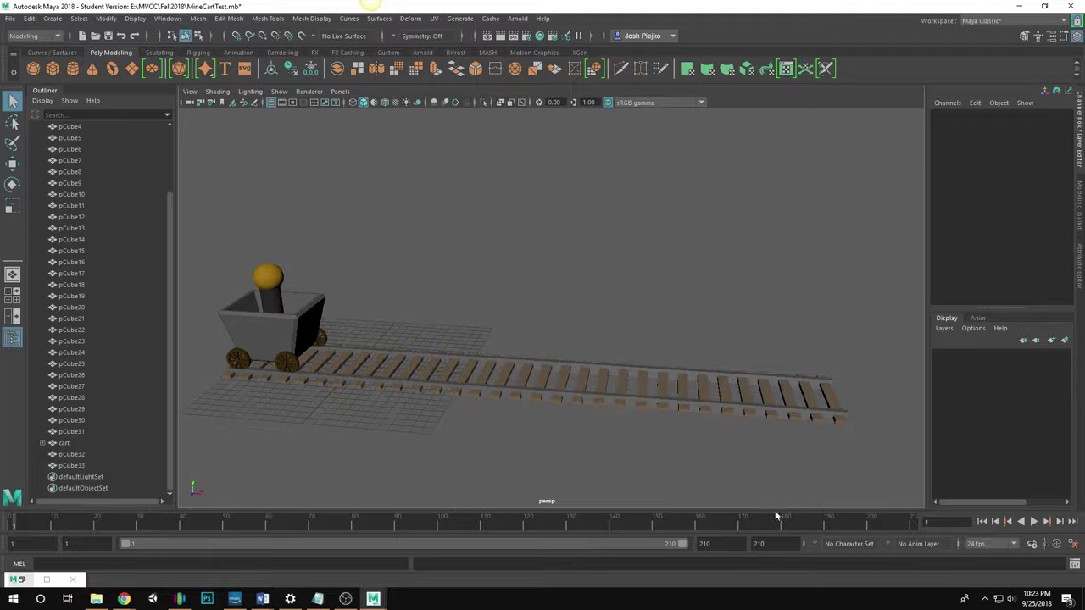
click(560, 519)
click(1035, 523)
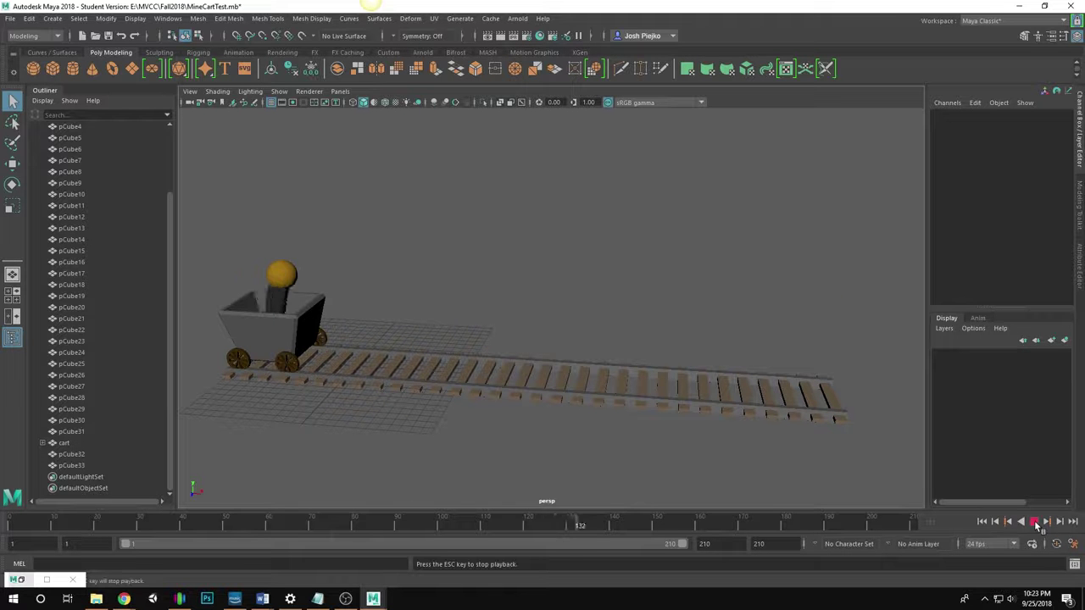